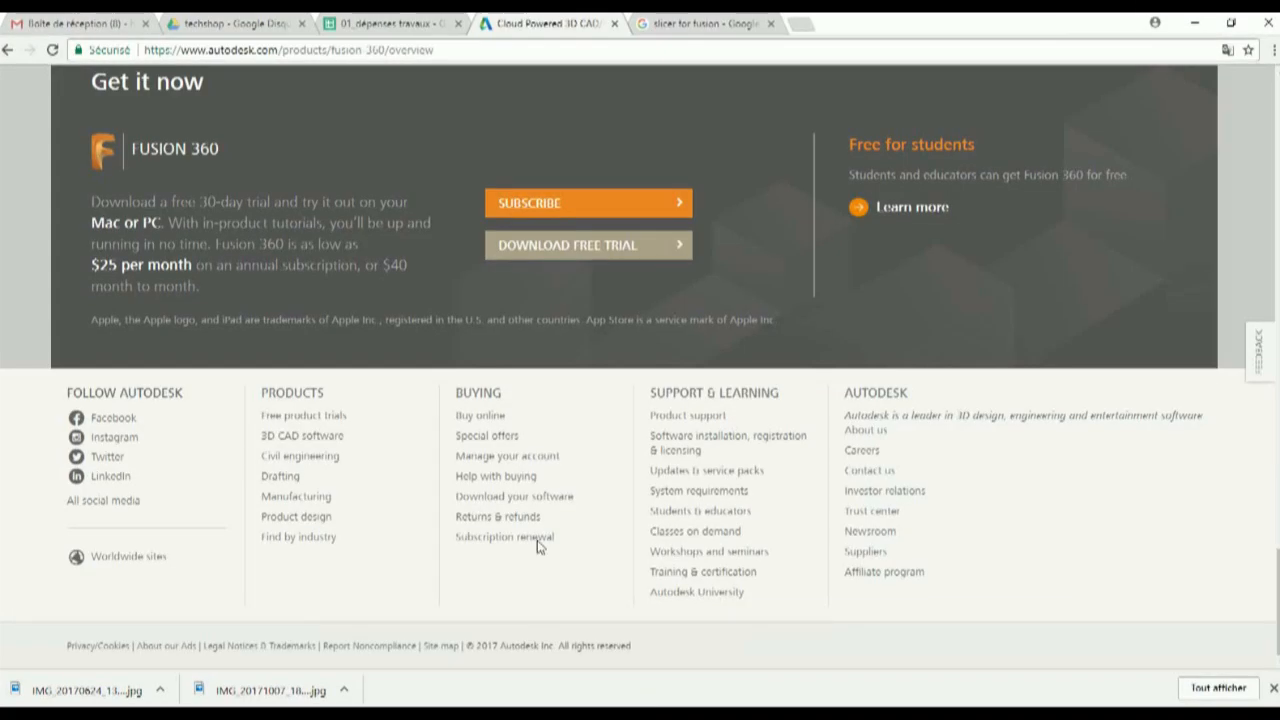
scroll(499, 398, up, 10)
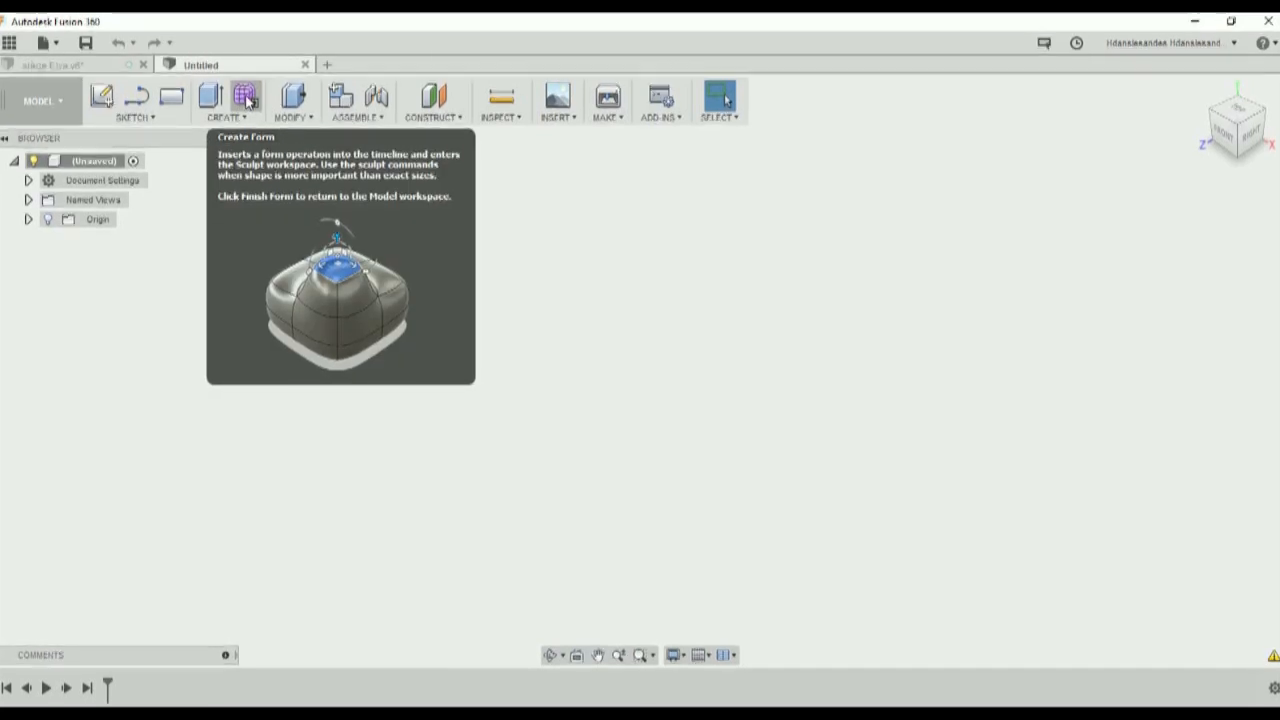
Step: Start a form and place a center-type T-spline box at the origin on a vertical plane, about 76 by 106 mm
click(246, 97)
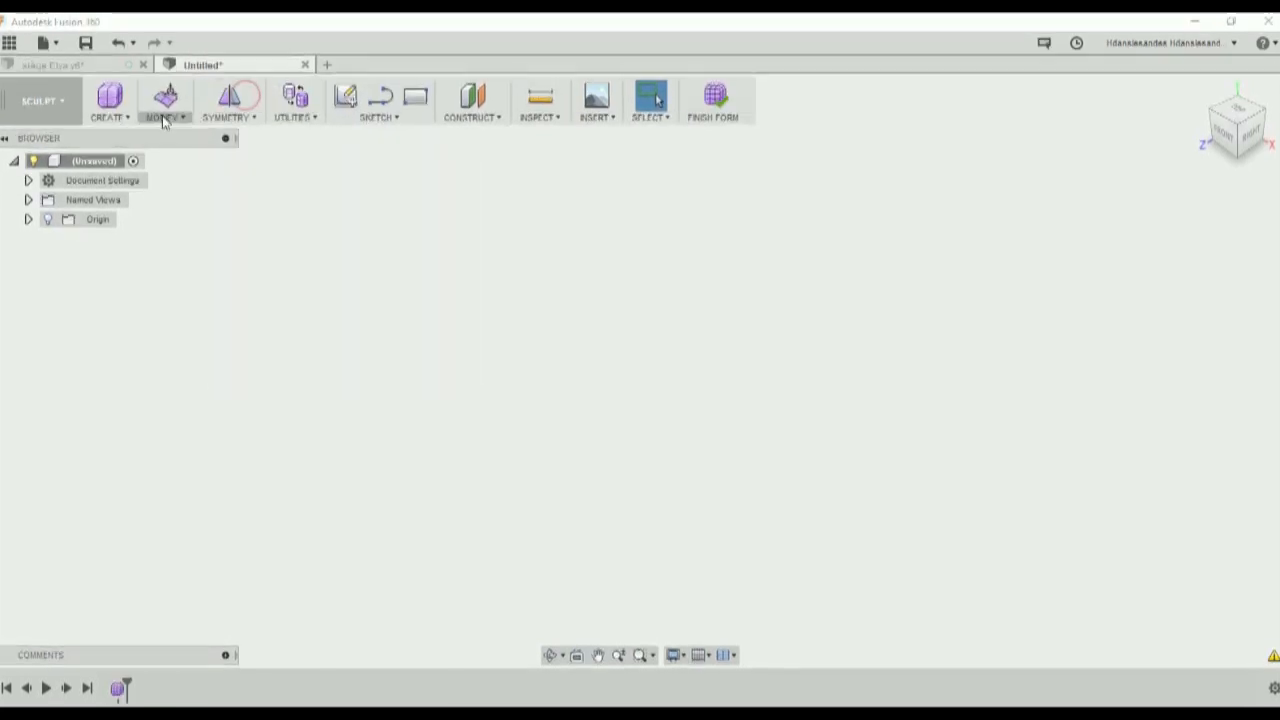
click(115, 118)
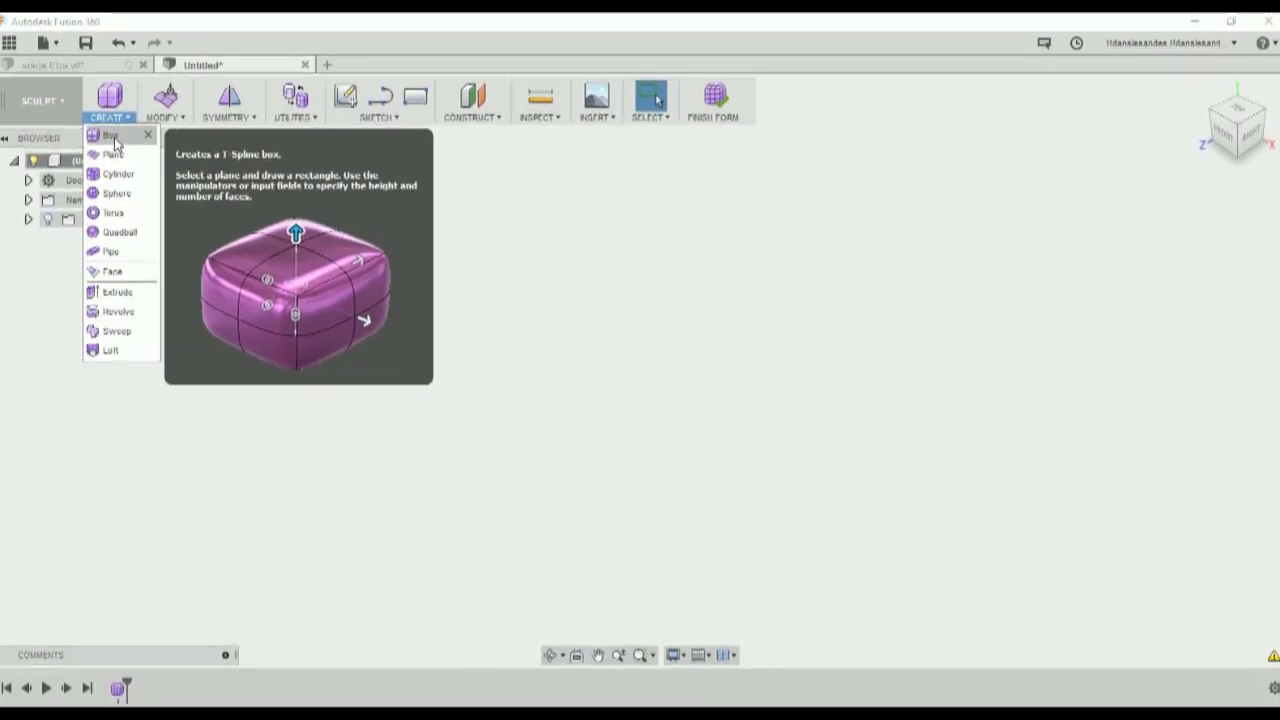
click(113, 136)
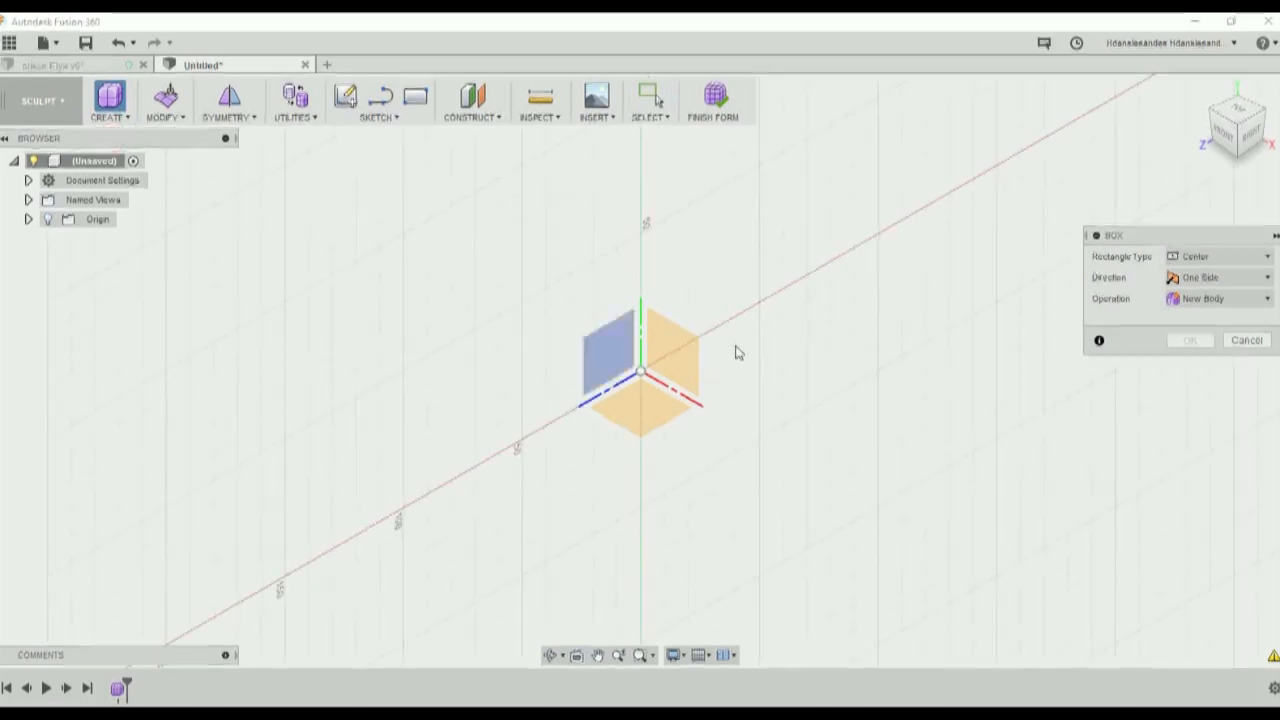
click(668, 357)
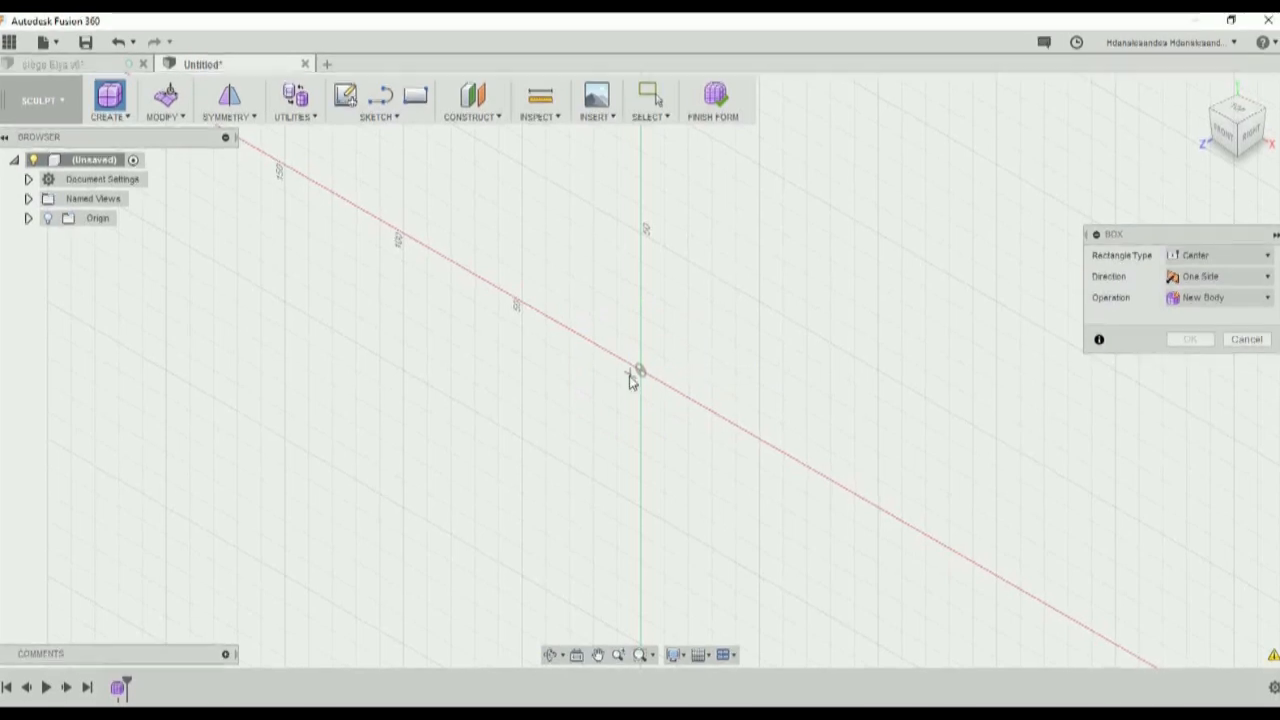
click(640, 371)
click(731, 285)
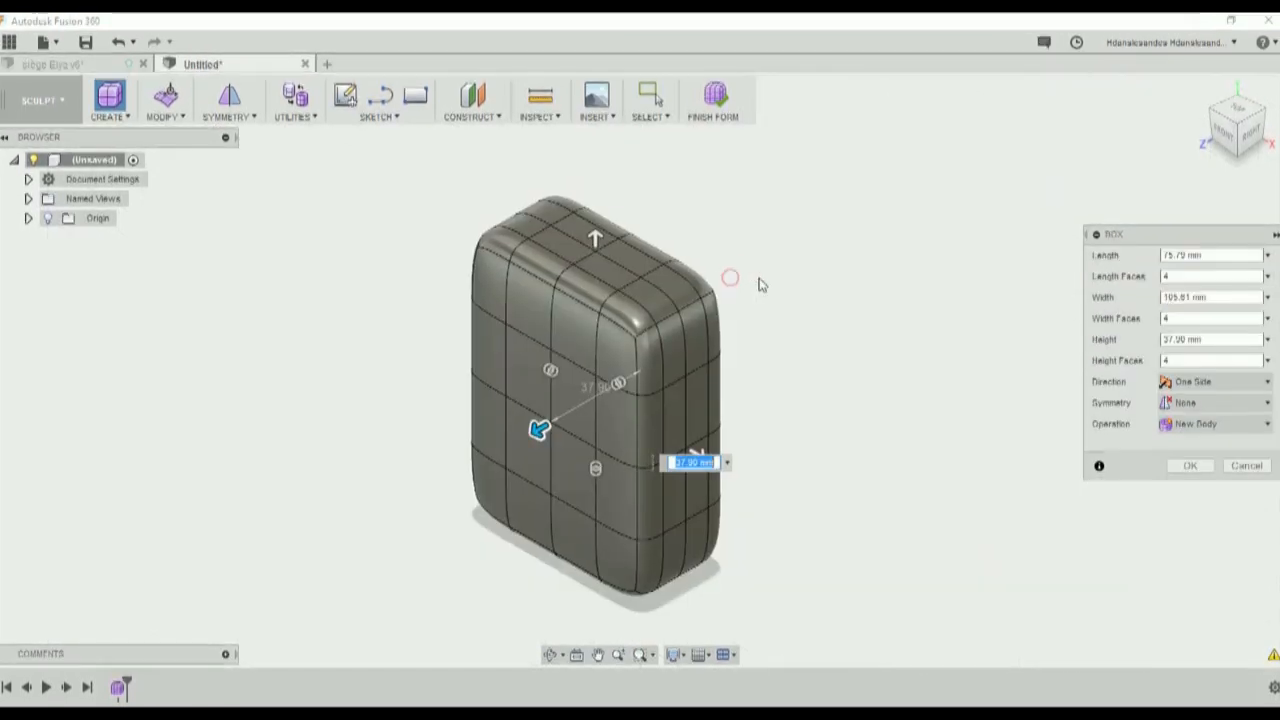
Step: Set the box to 300 mm length, 300 mm width and 200 mm height
click(1227, 256)
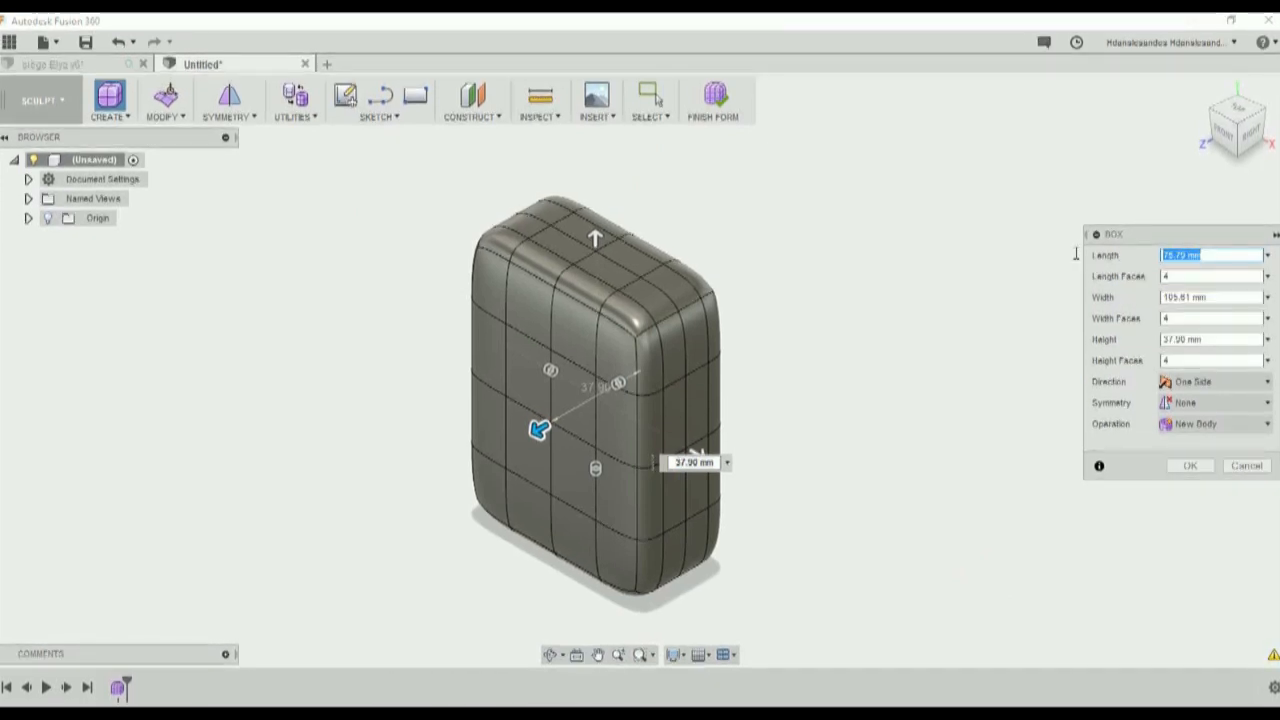
text(300)
key(Tab)
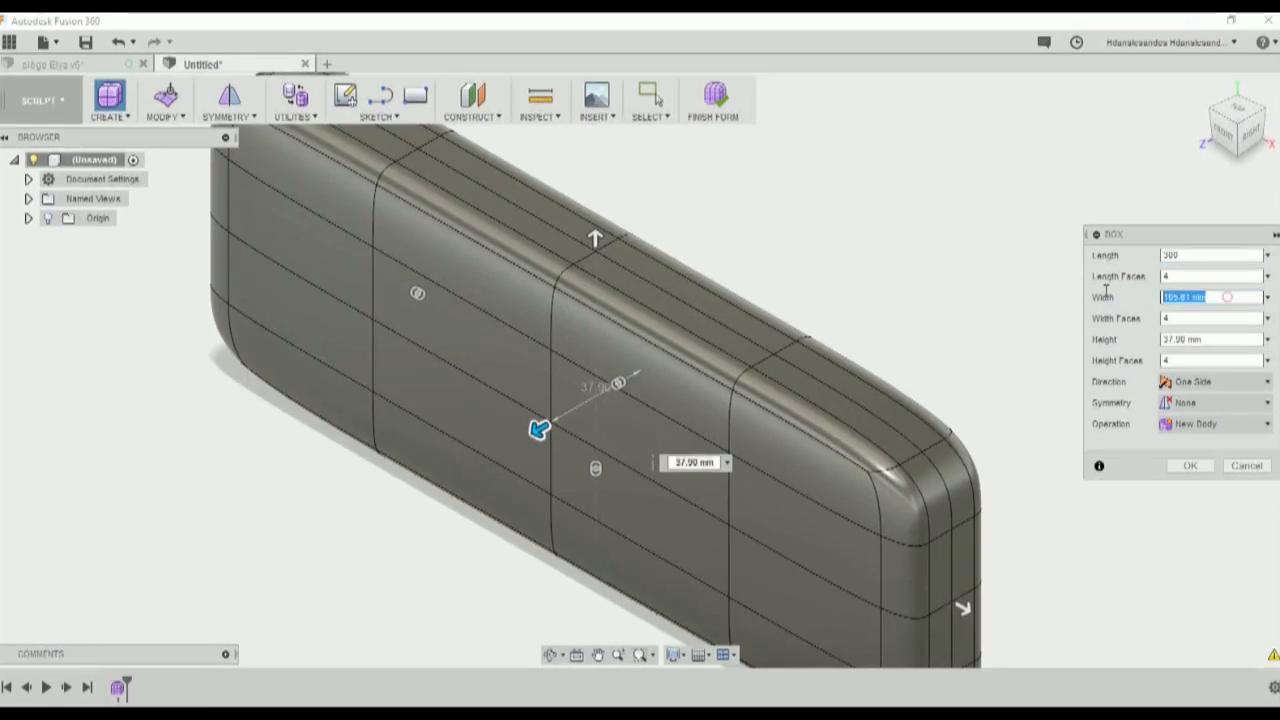
text(300)
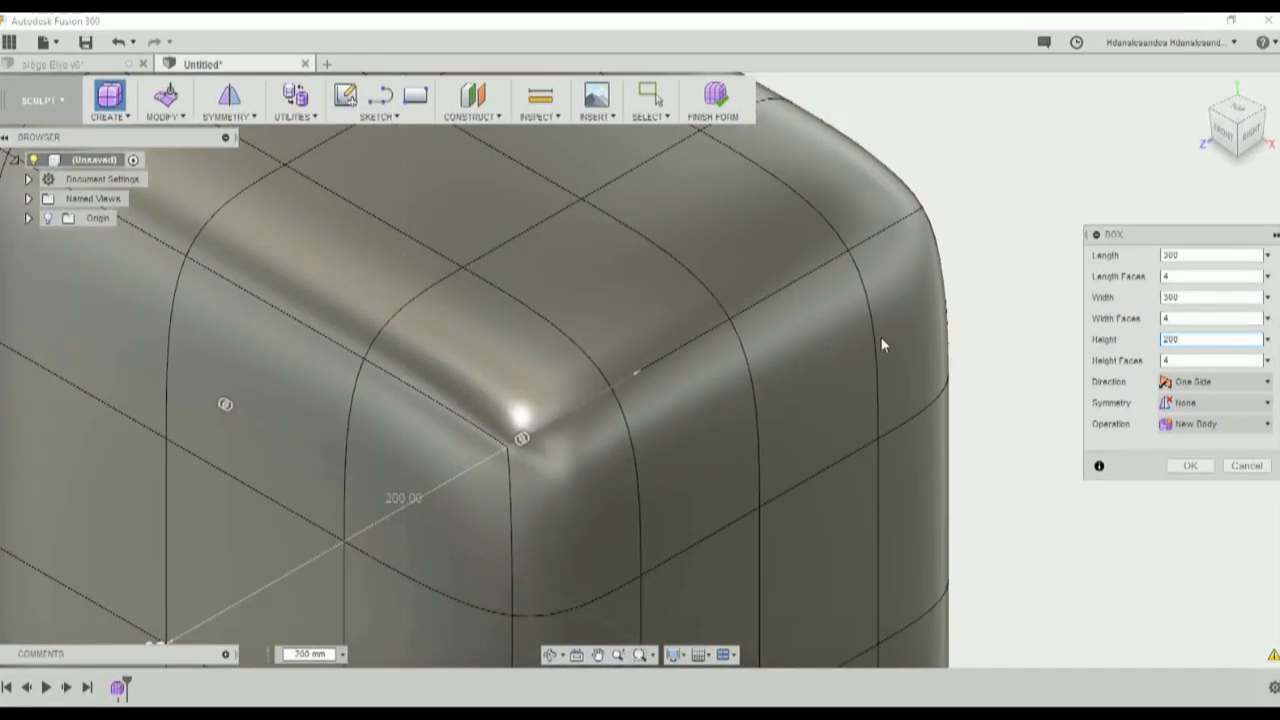
scroll(879, 341, down, 4)
middle_drag(906, 427, 904, 371)
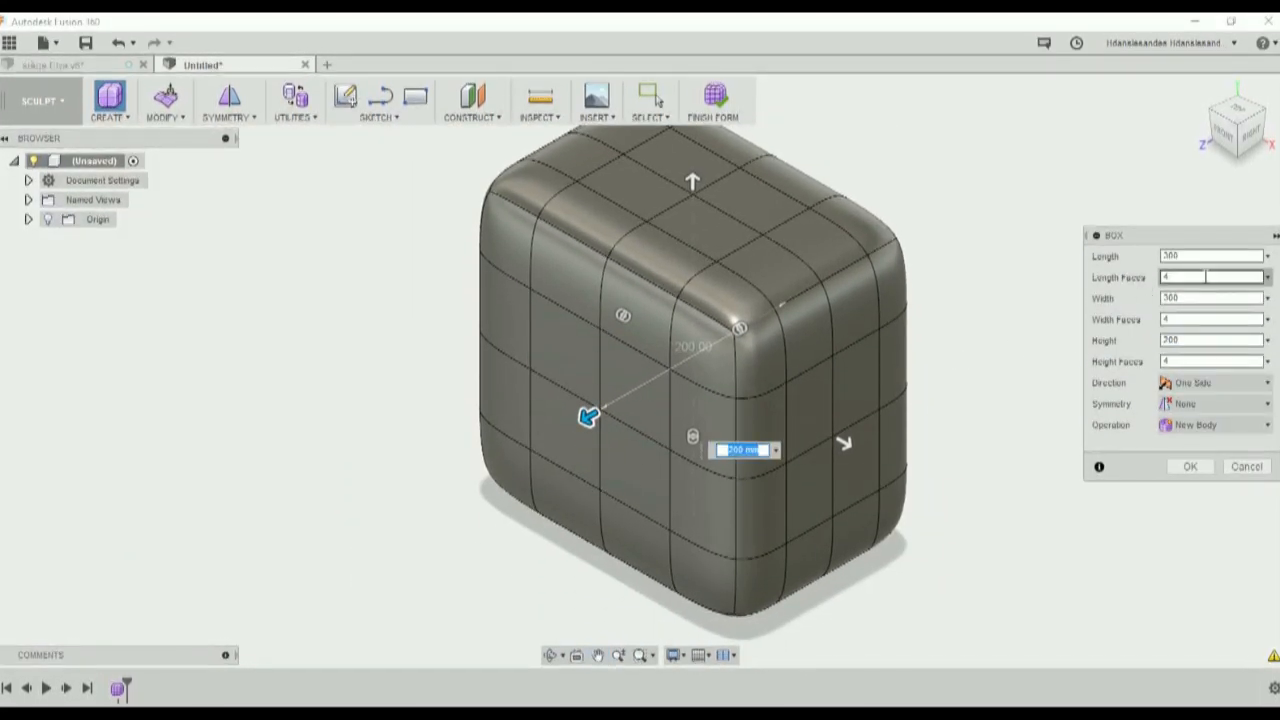
Step: Set the length, width and height faces of the box to 4 each and create it
click(1195, 318)
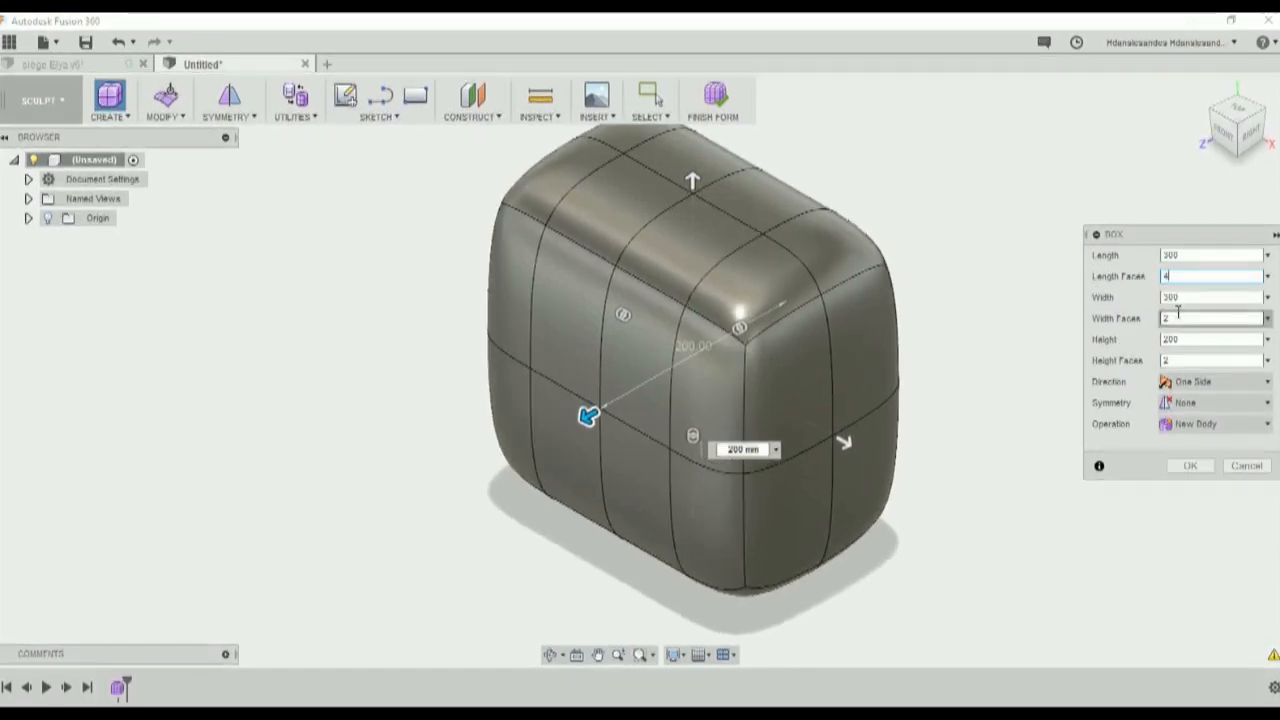
click(1190, 360)
text(4)
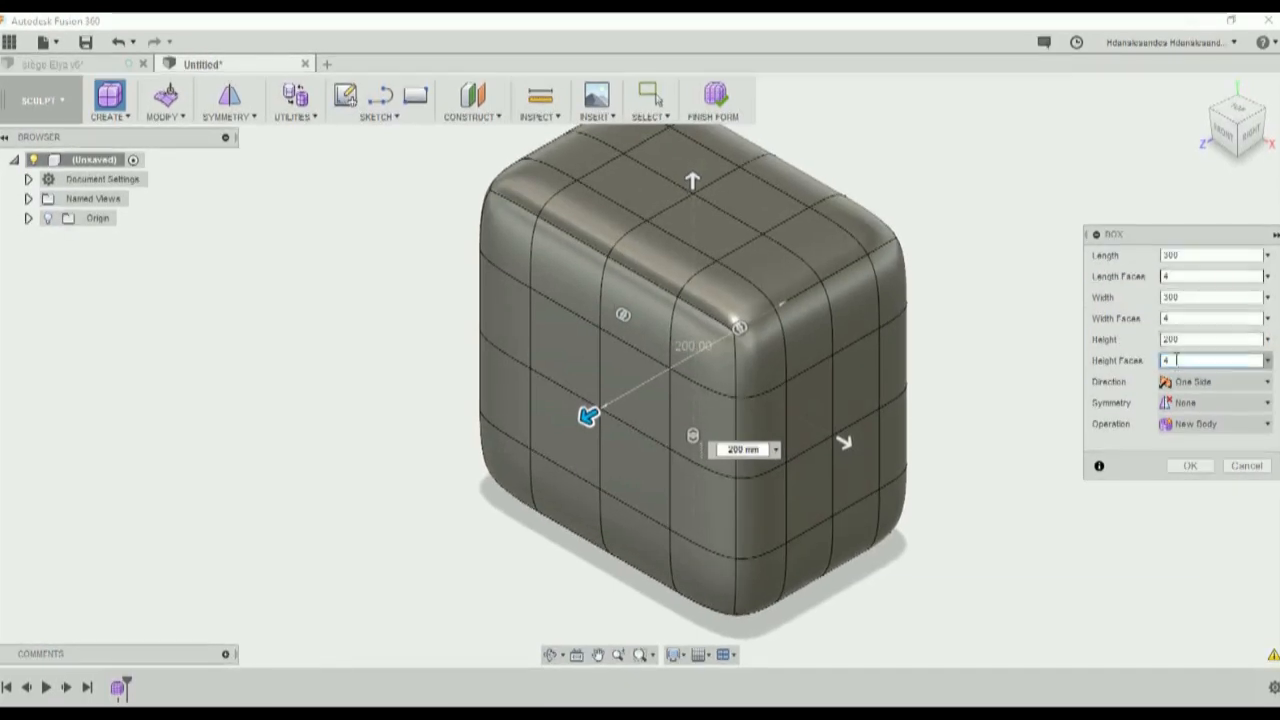
click(1190, 468)
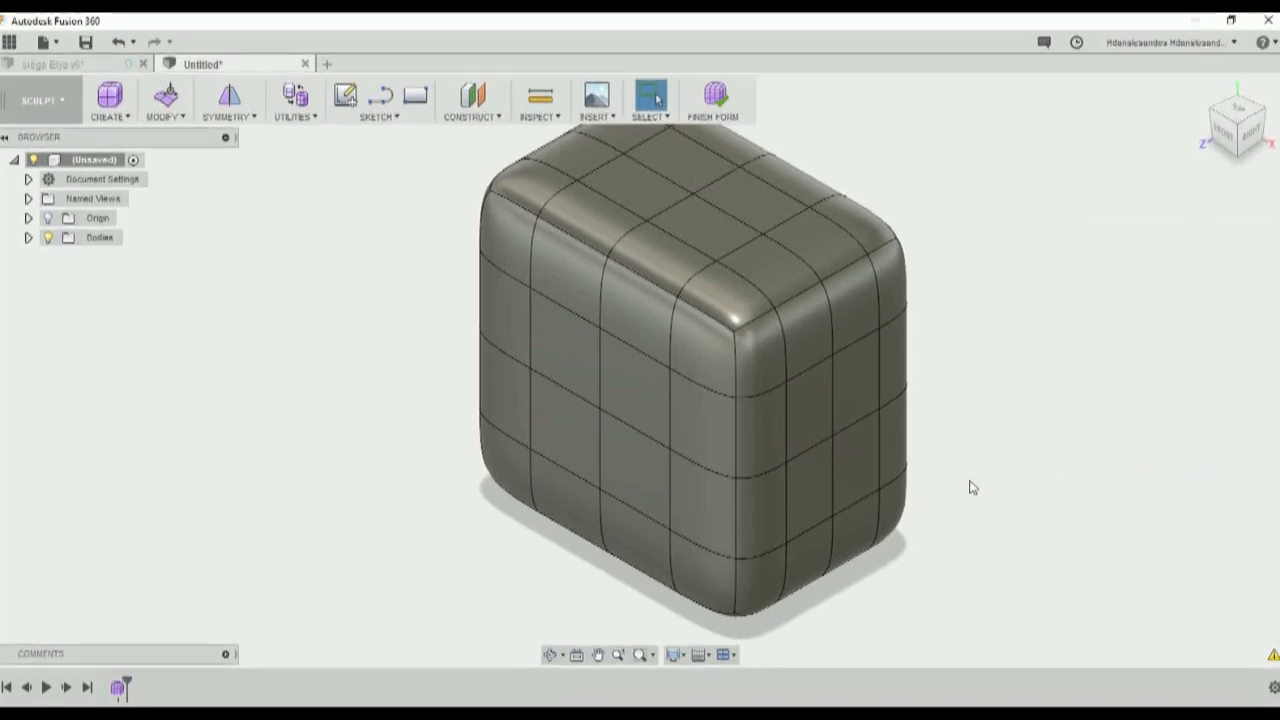
Step: Select the row of four faces along one edge of the box's large 300 mm side for form editing
shift+middle_drag(586, 514, 920, 500)
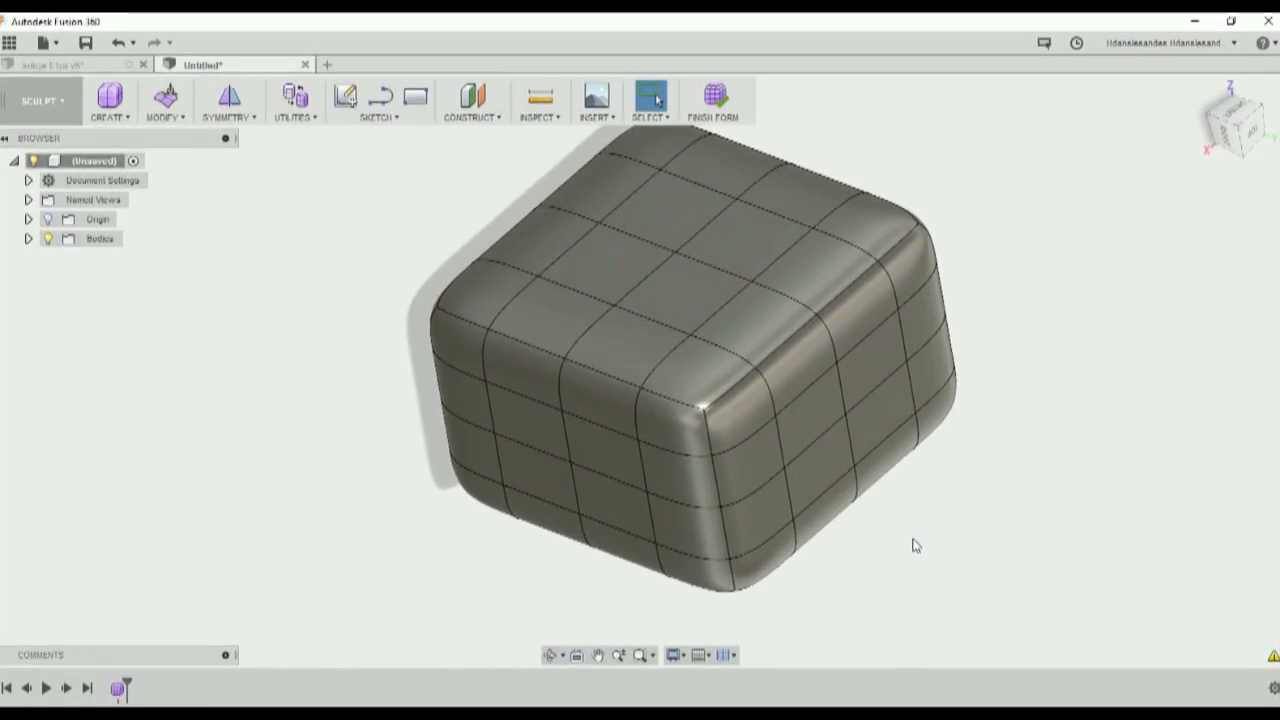
click(734, 378)
shift+click(760, 328)
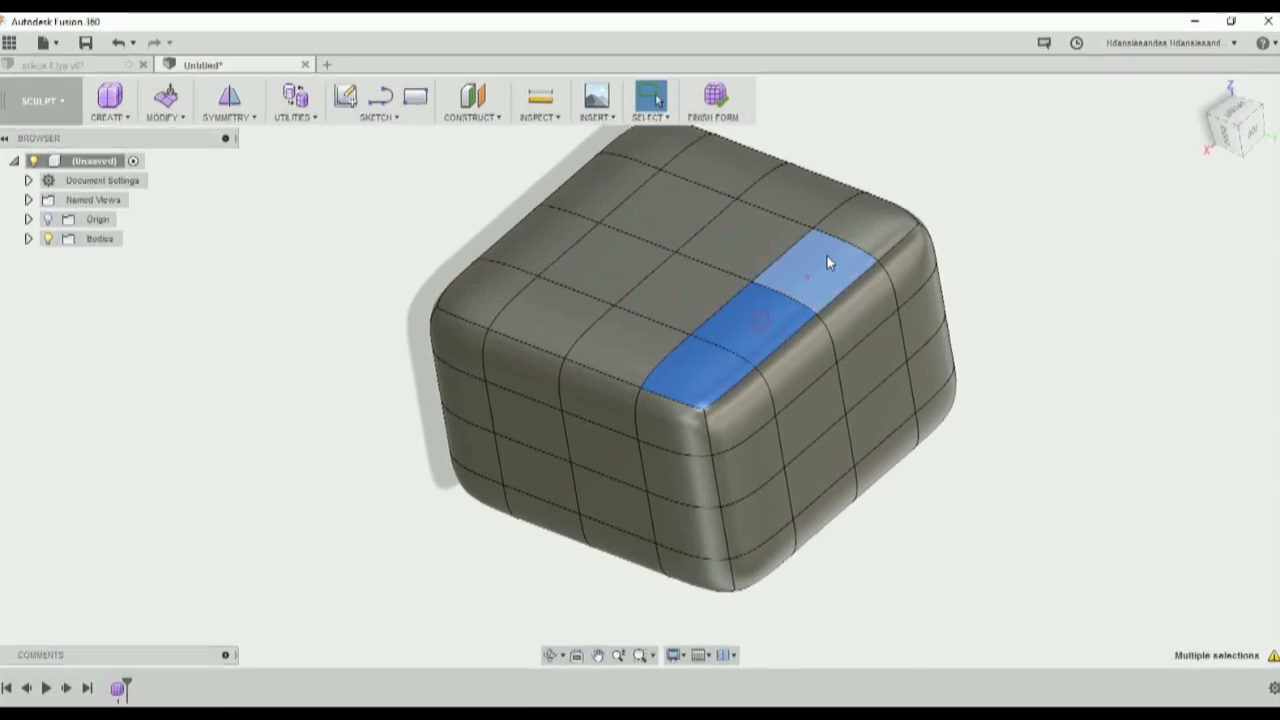
shift+click(827, 256)
shift+click(858, 236)
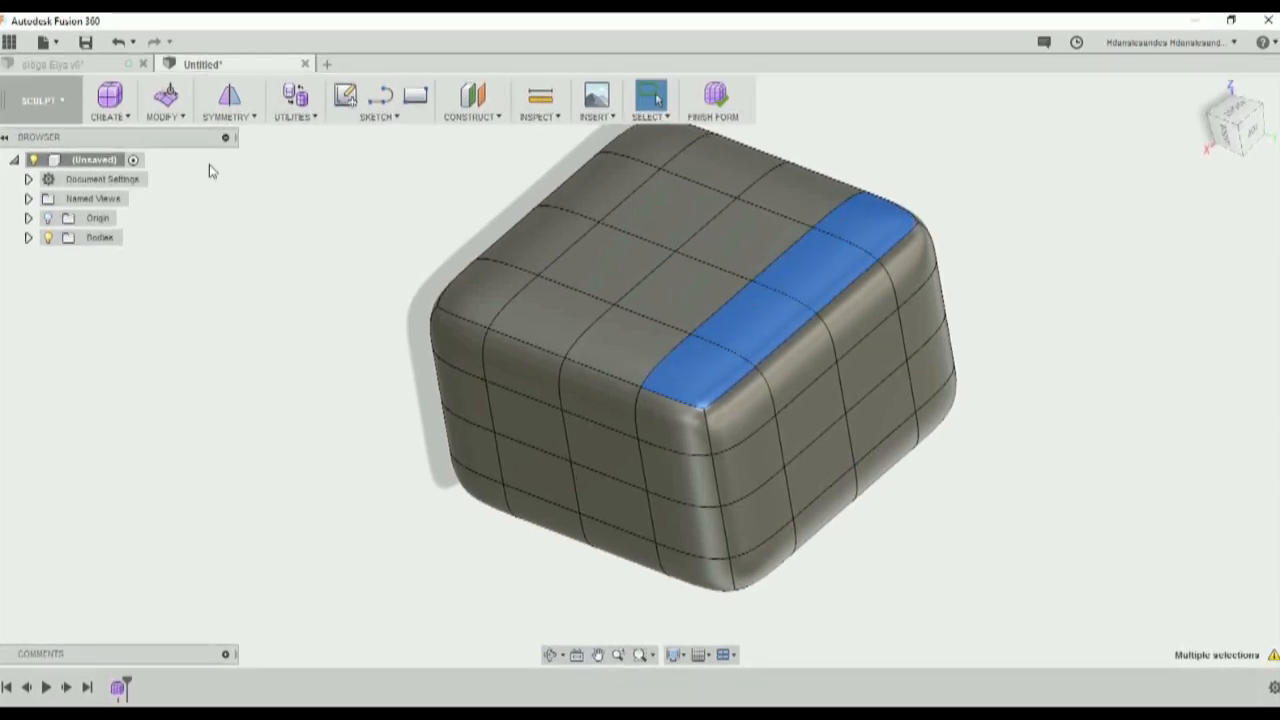
click(167, 96)
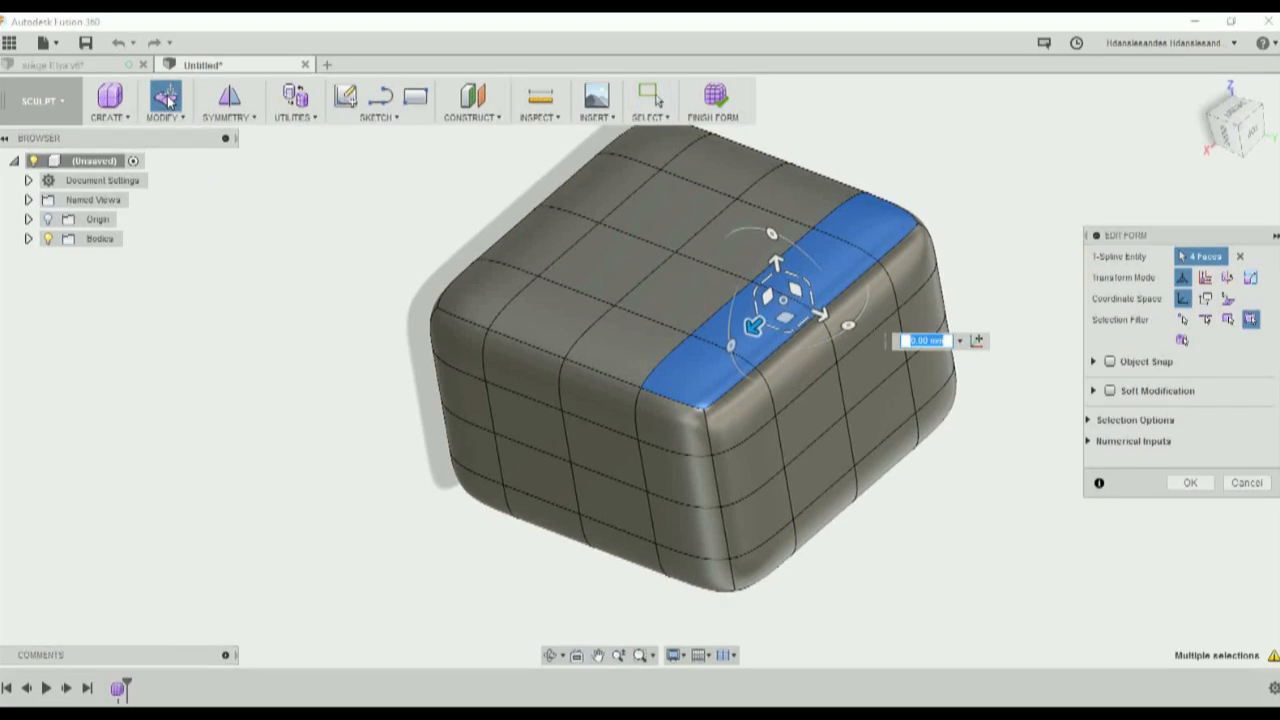
Step: Try moving the four selected faces outward and upward without extruding them, and undo both moves
drag(777, 262, 878, 260)
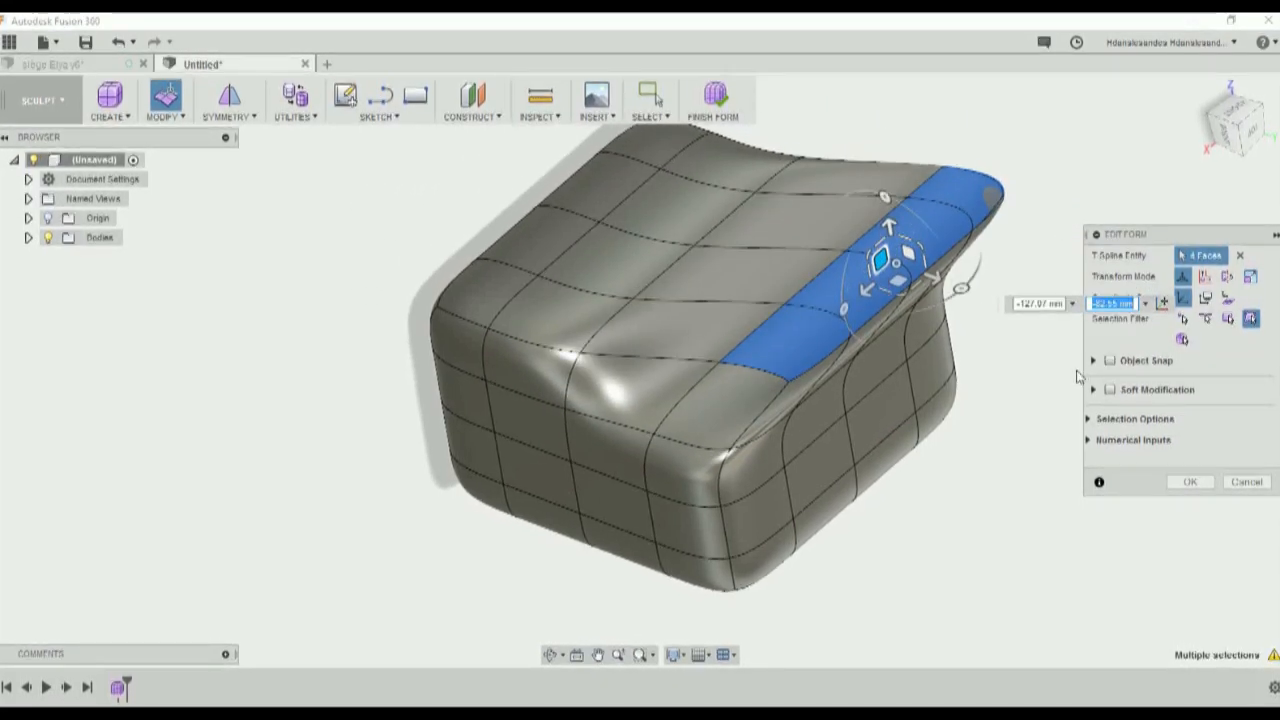
key(ctrl+z)
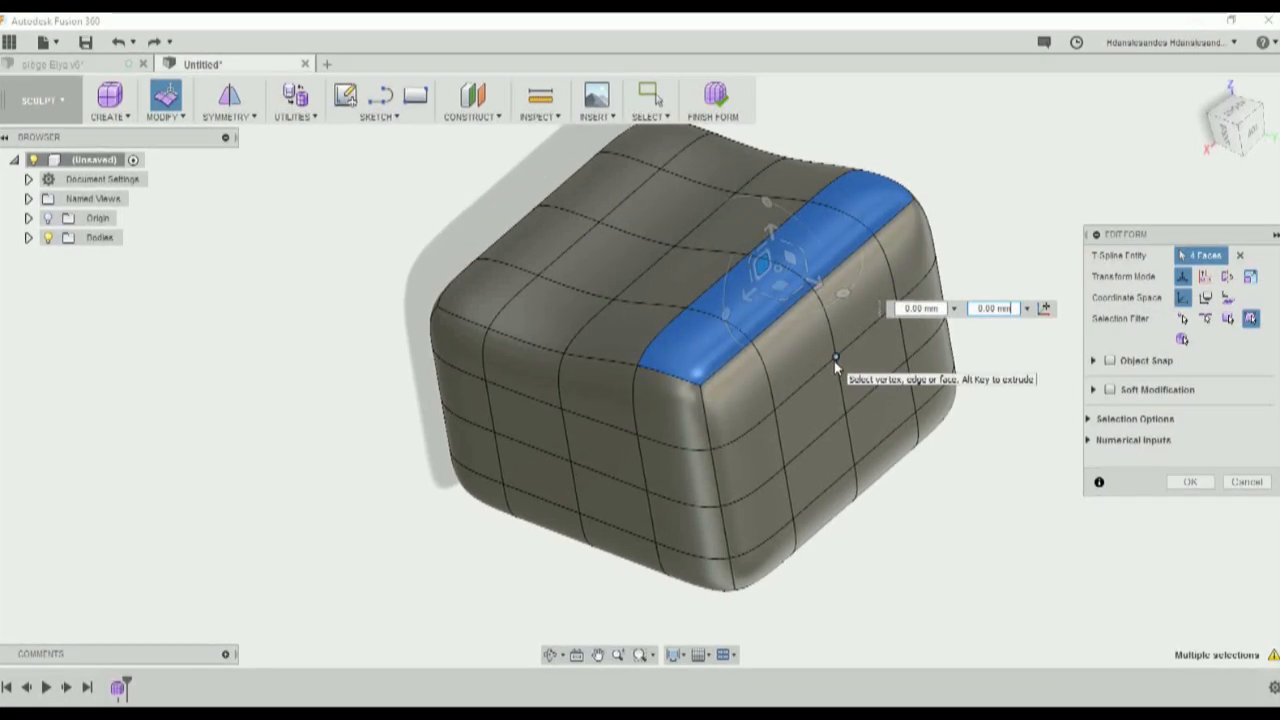
shift+middle_drag(690, 376, 774, 402)
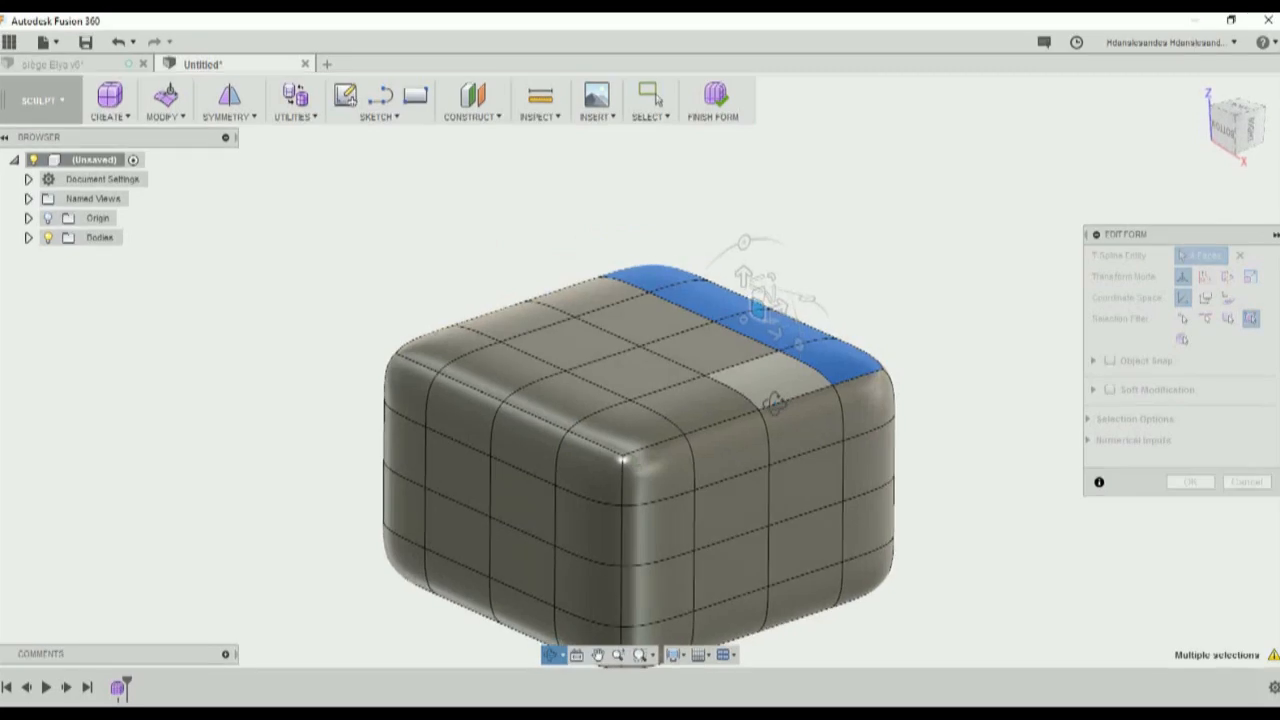
drag(744, 277, 744, 51)
shift+middle_drag(936, 506, 900, 489)
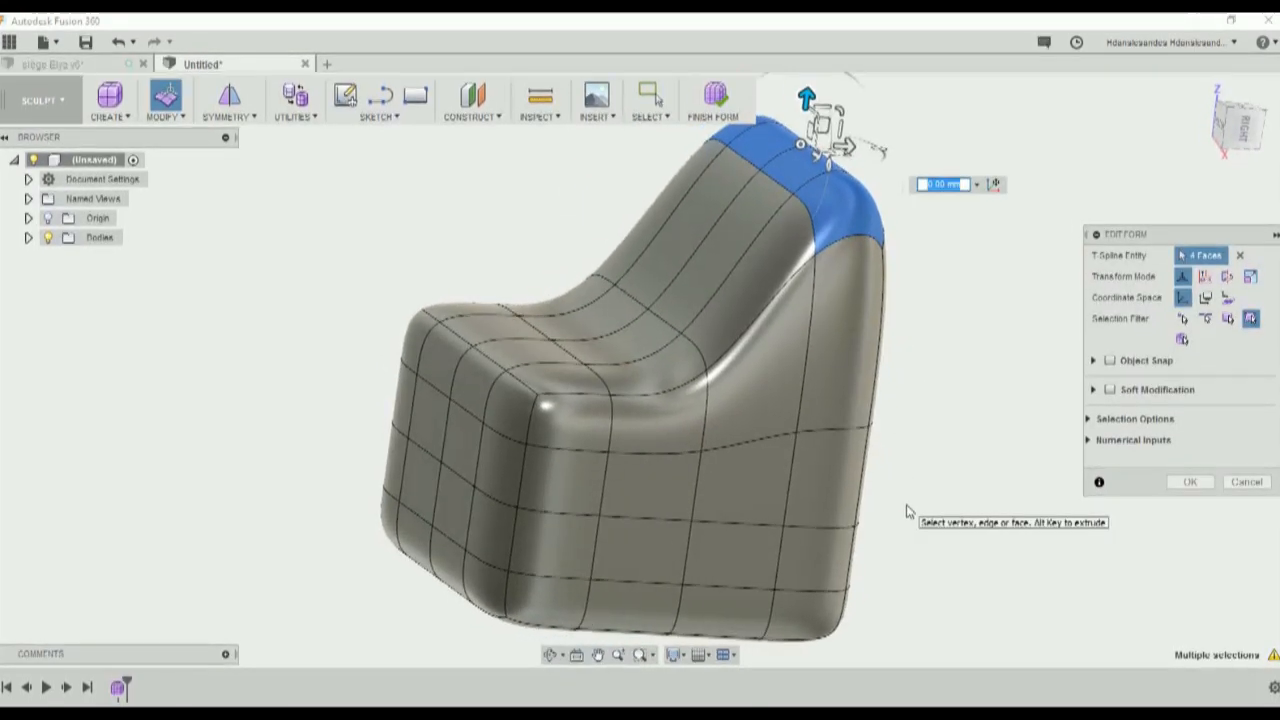
key(ctrl+z)
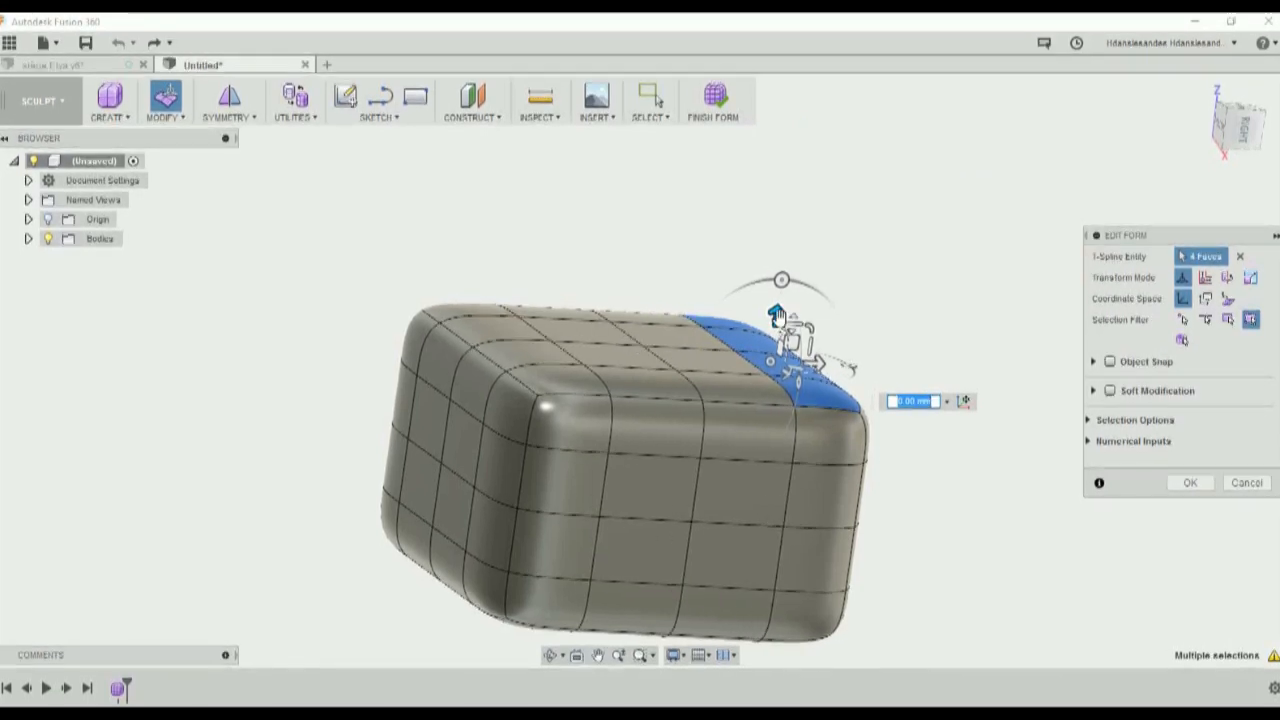
Step: Extrude the four selected faces upward in two stages to form the backrest, and scale its top faces to square off the end
drag(775, 313, 776, 208)
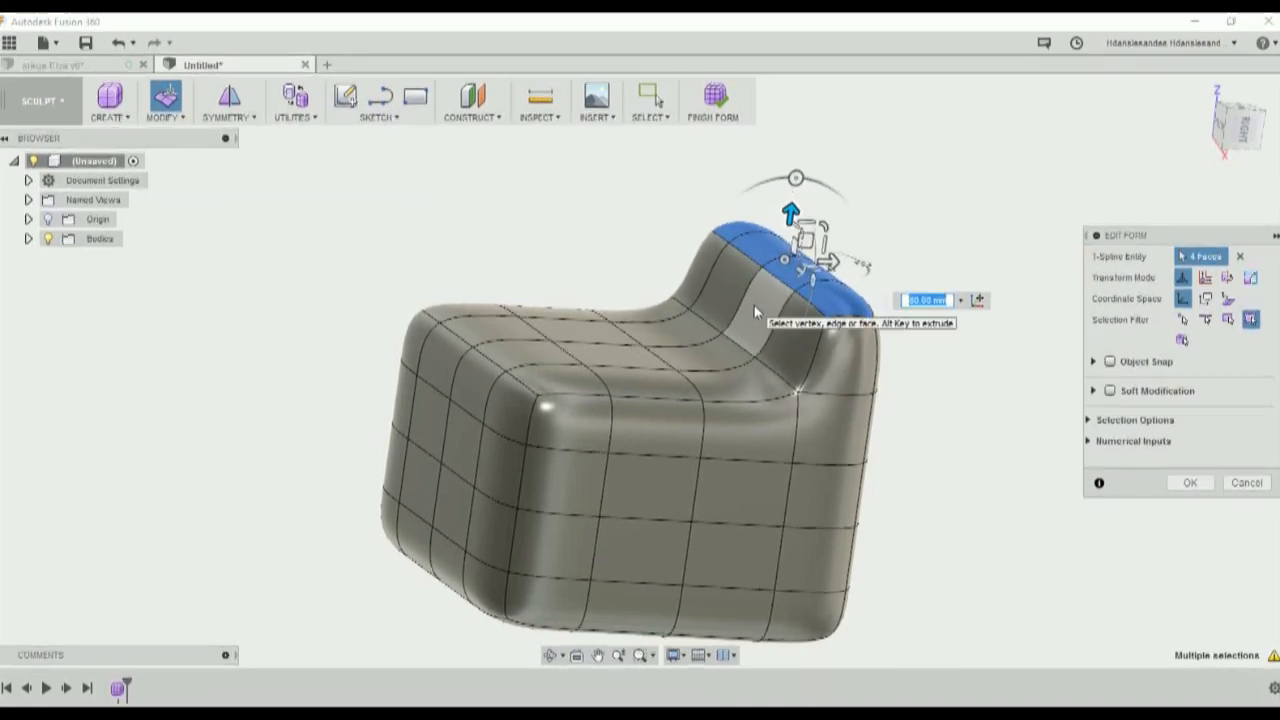
middle_drag(754, 310, 746, 398)
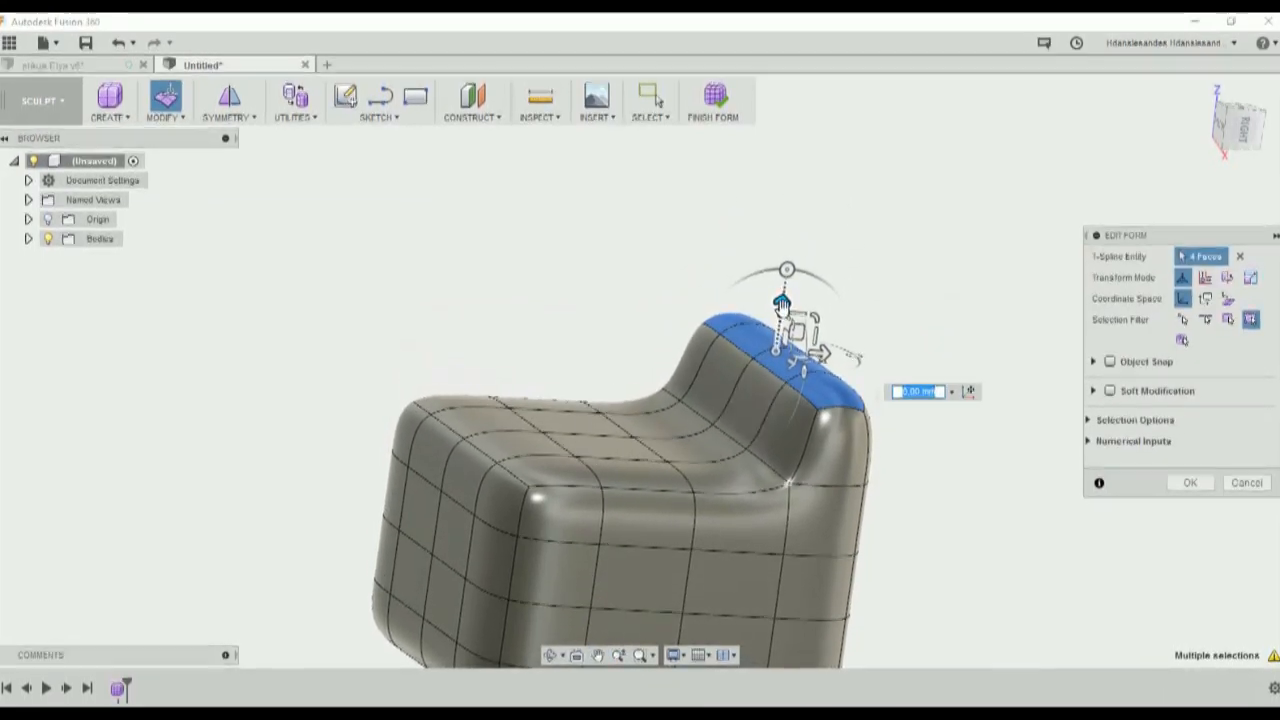
drag(782, 303, 784, 193)
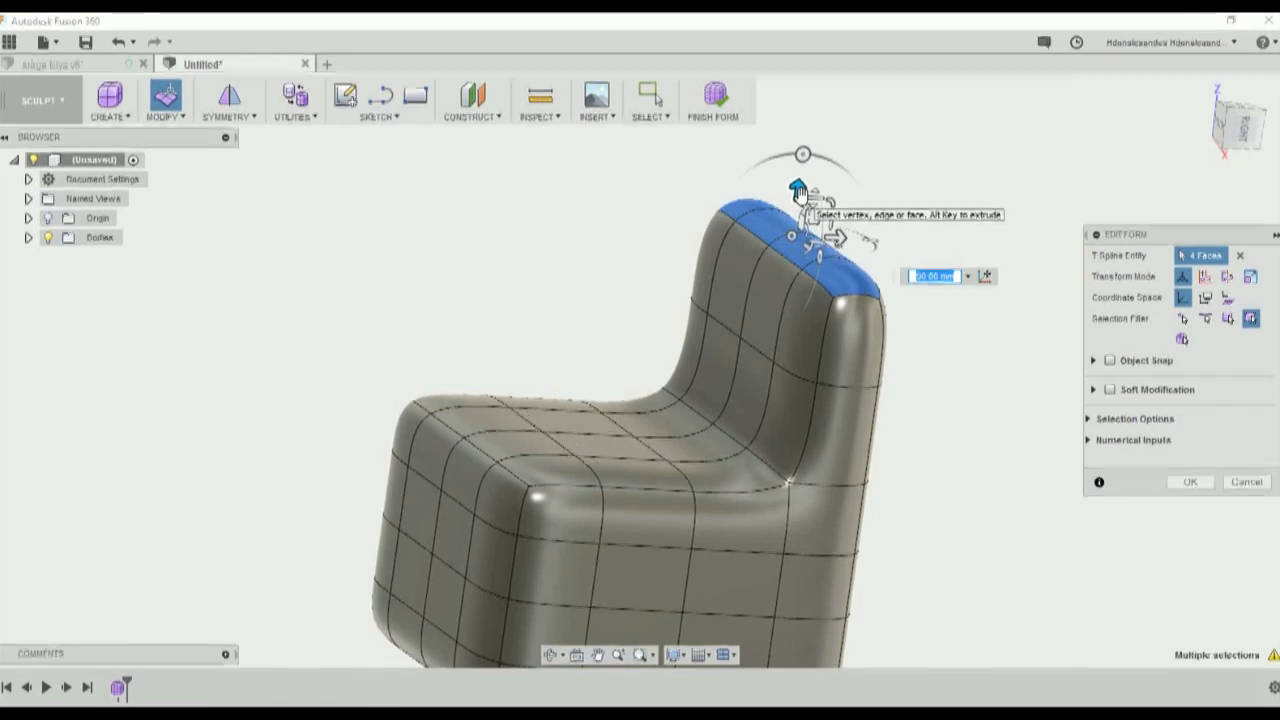
drag(808, 200, 806, 97)
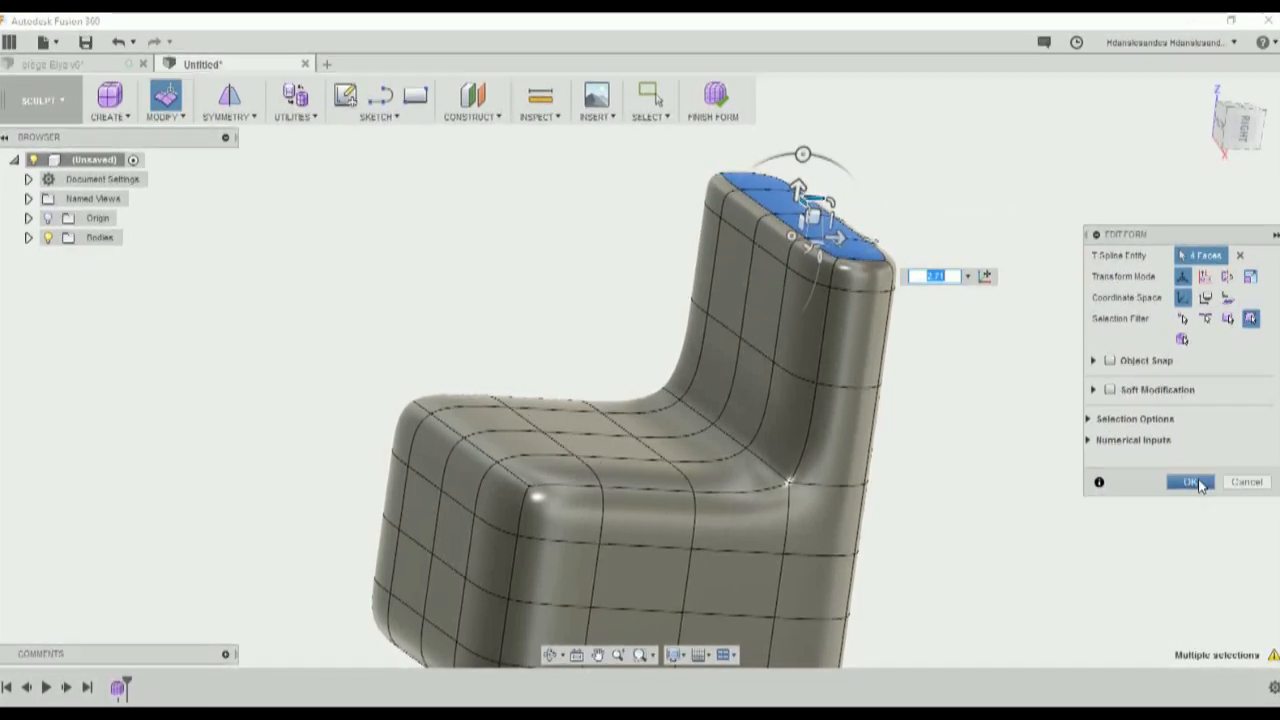
click(1190, 483)
Step: Select the three edges along one side of the seat and move them up and inward to raise the seat's border
shift+middle_drag(438, 318, 519, 313)
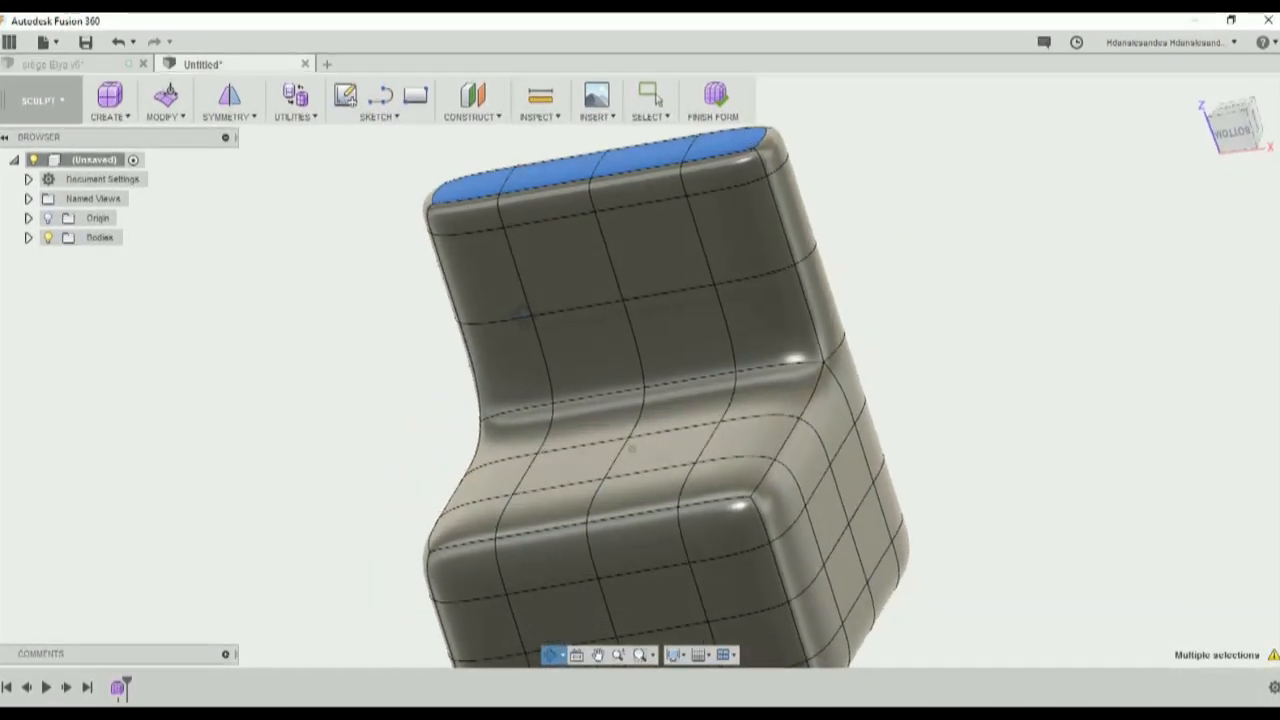
click(805, 406)
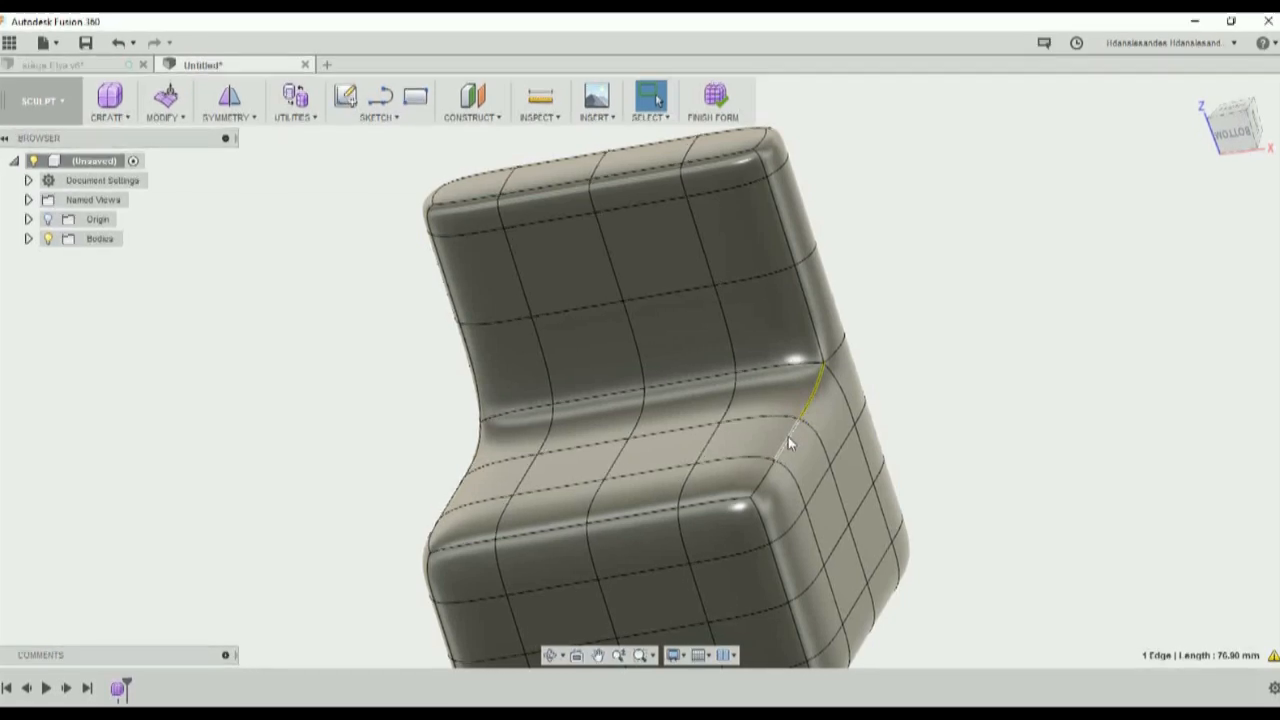
shift+click(788, 437)
shift+click(760, 480)
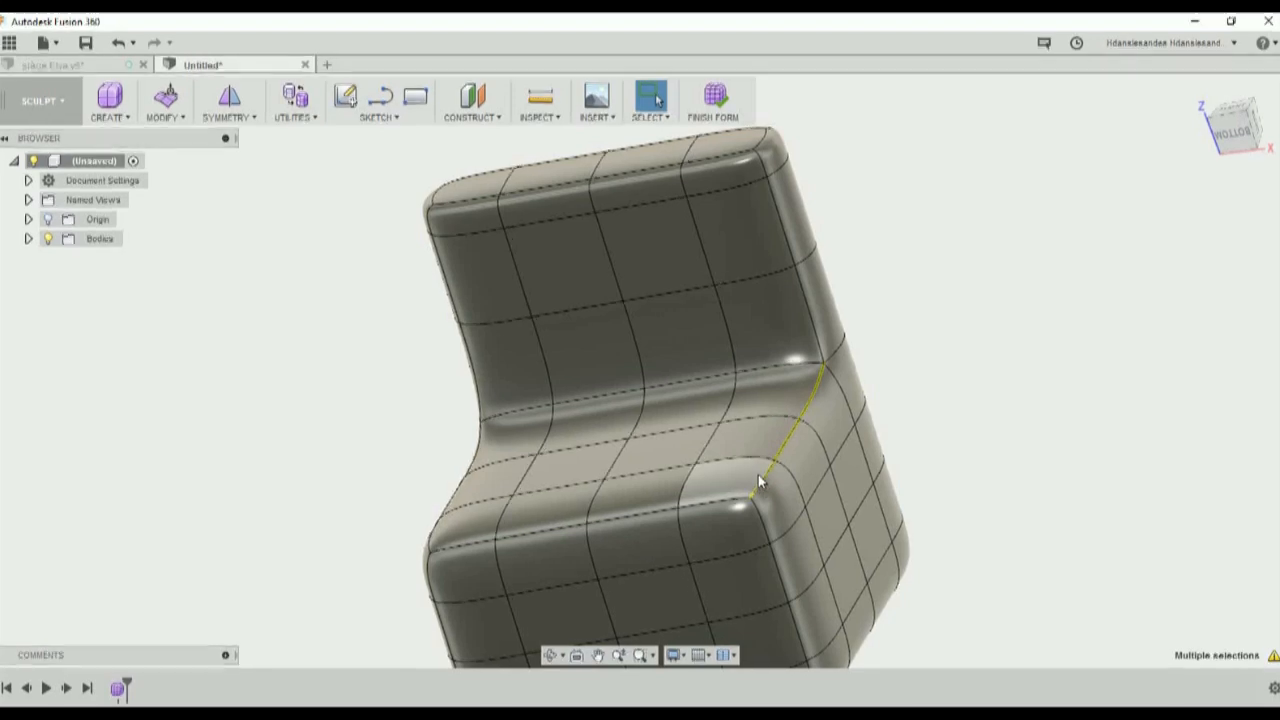
click(166, 97)
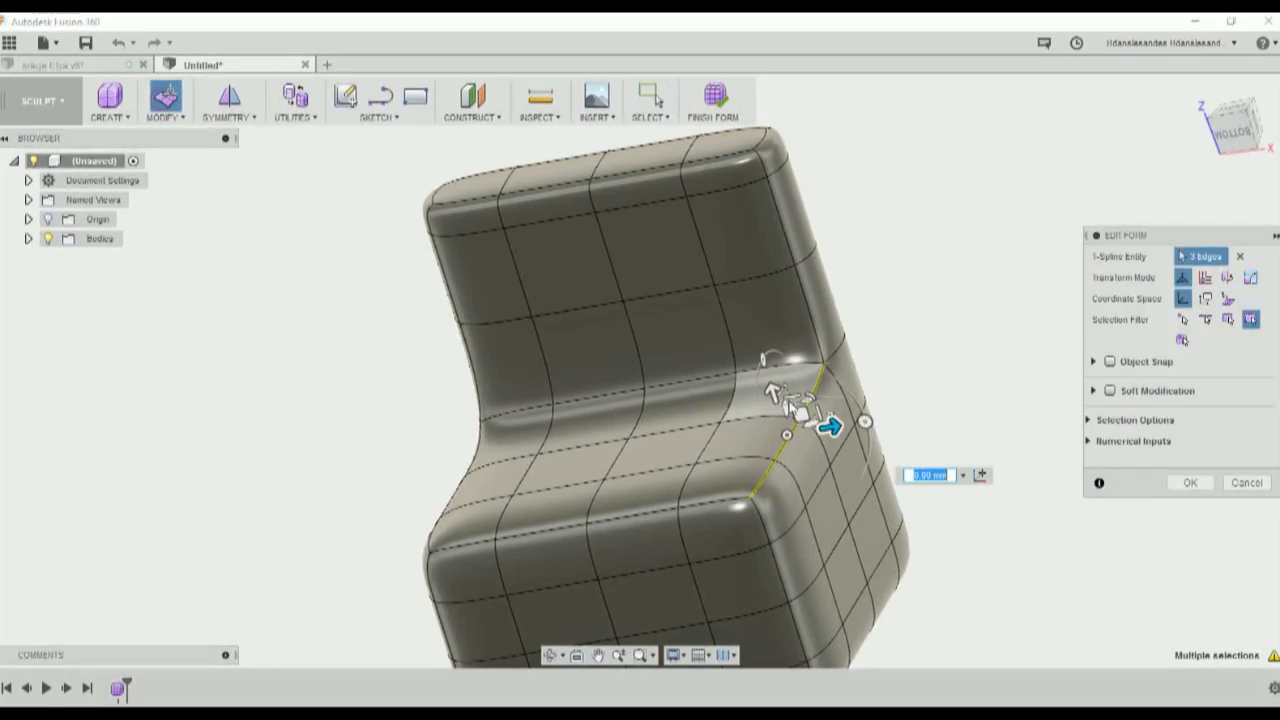
drag(813, 402, 718, 340)
Step: Rotate the three raised side edges by 40 degrees and apply the form edit
shift+middle_drag(670, 358, 714, 292)
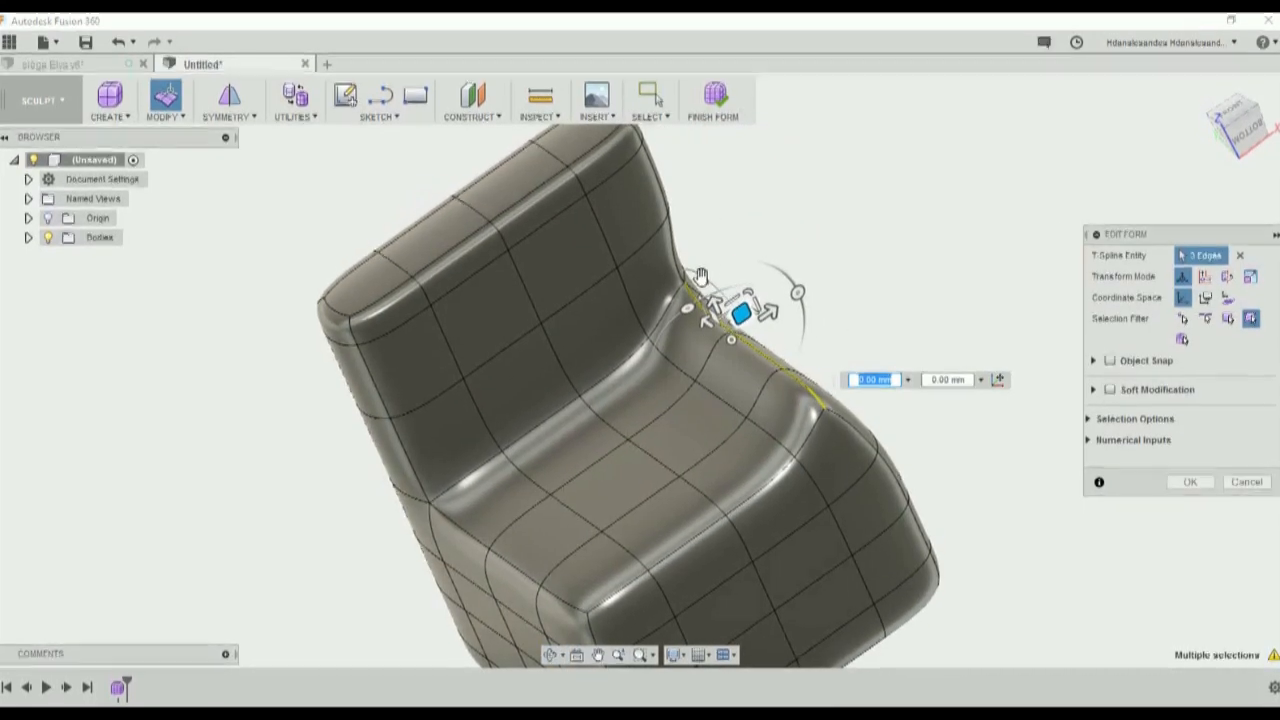
drag(686, 308, 655, 346)
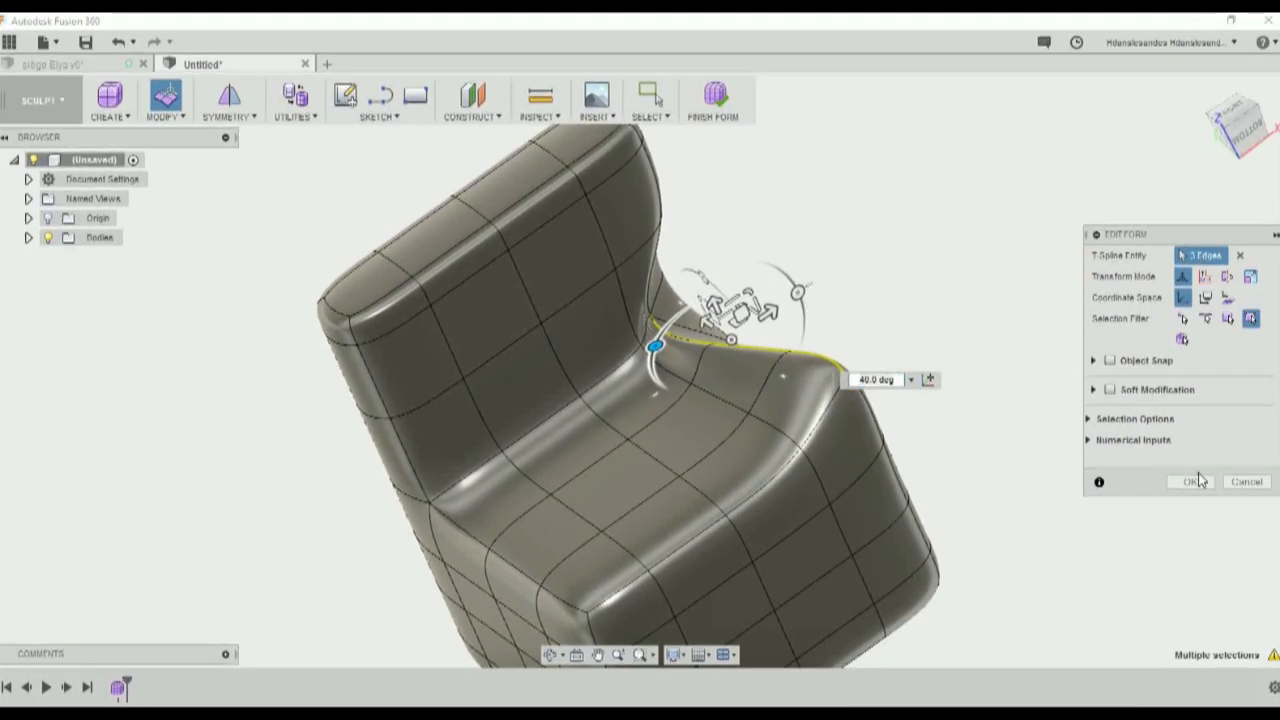
click(1194, 481)
Step: Push the vertex at the centre of the seat down by 60 mm to hollow the seat
shift+middle_drag(741, 483, 624, 382)
click(622, 348)
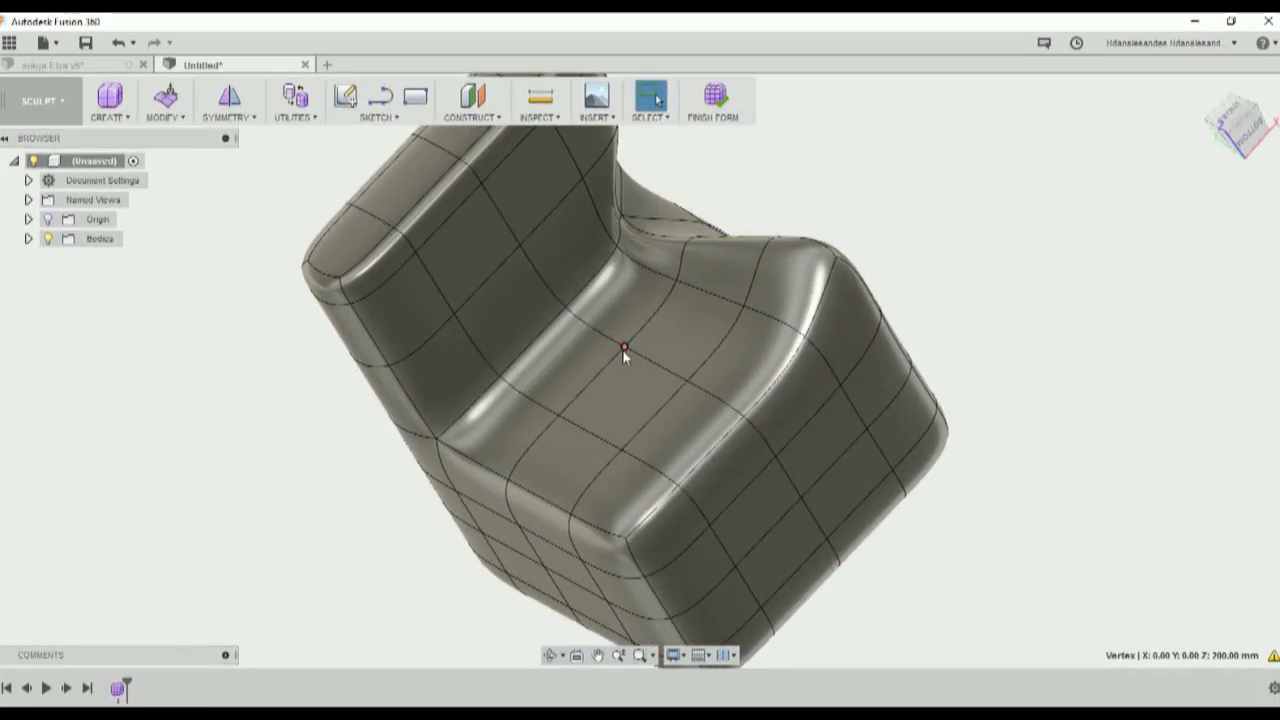
click(166, 97)
drag(606, 316, 635, 367)
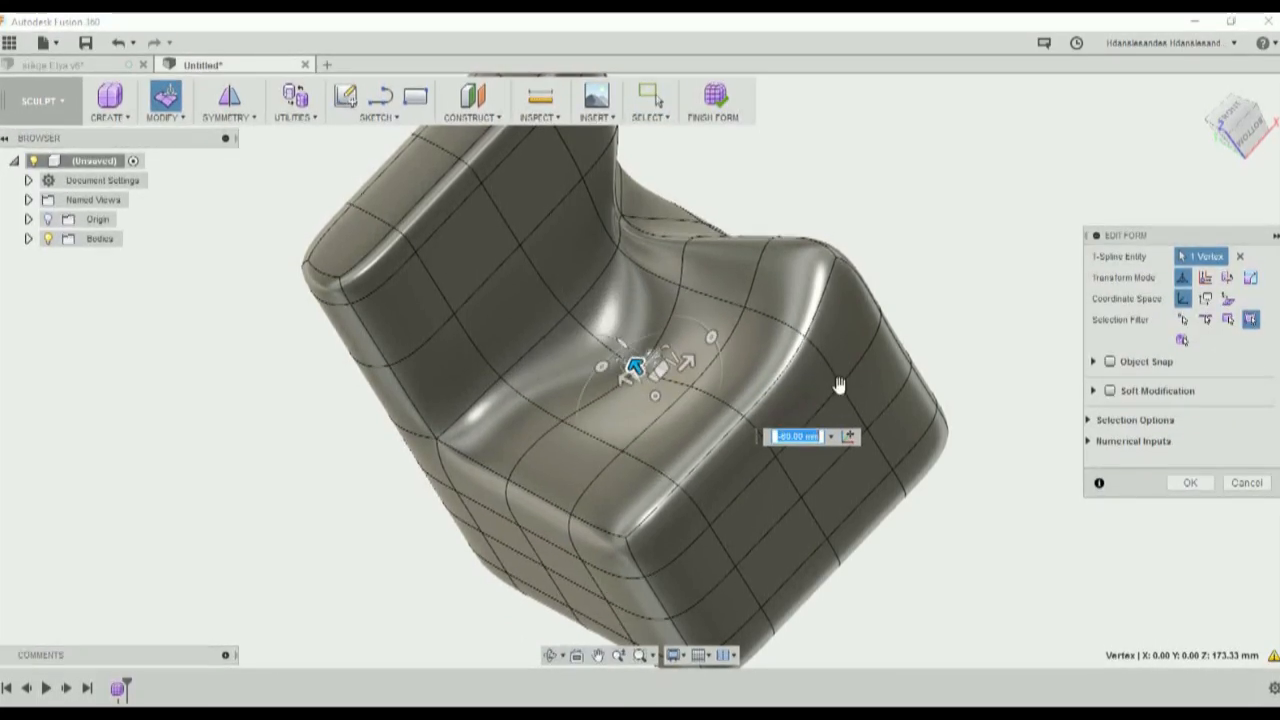
click(1191, 483)
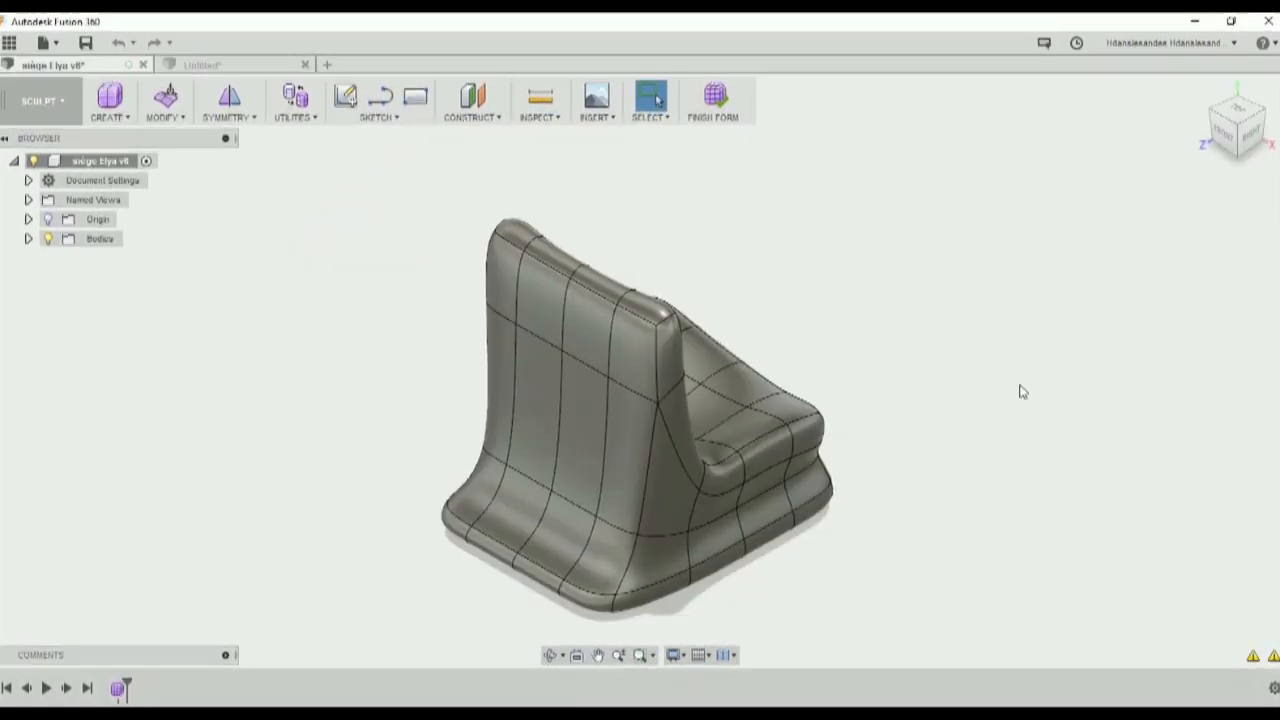
Step: Finish the form and inspect the seat's shape from the side, the front and the back
shift+middle_drag(1025, 380, 954, 277)
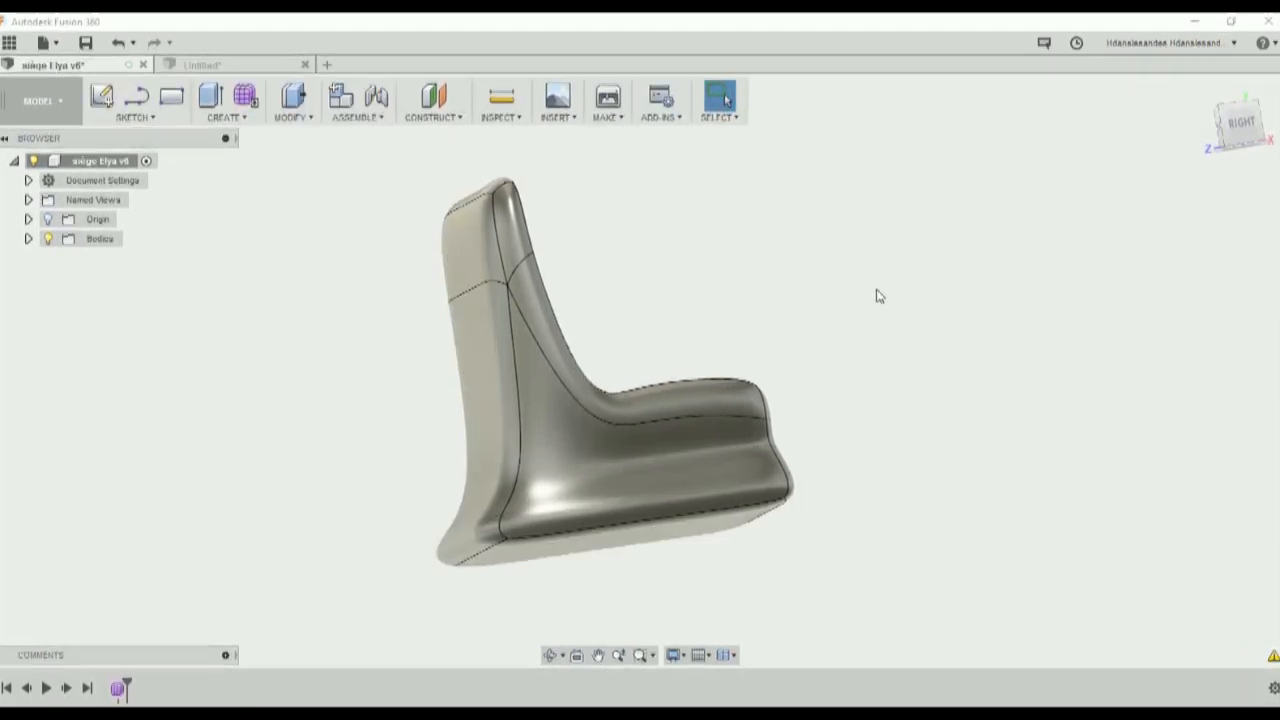
shift+middle_drag(921, 294, 770, 304)
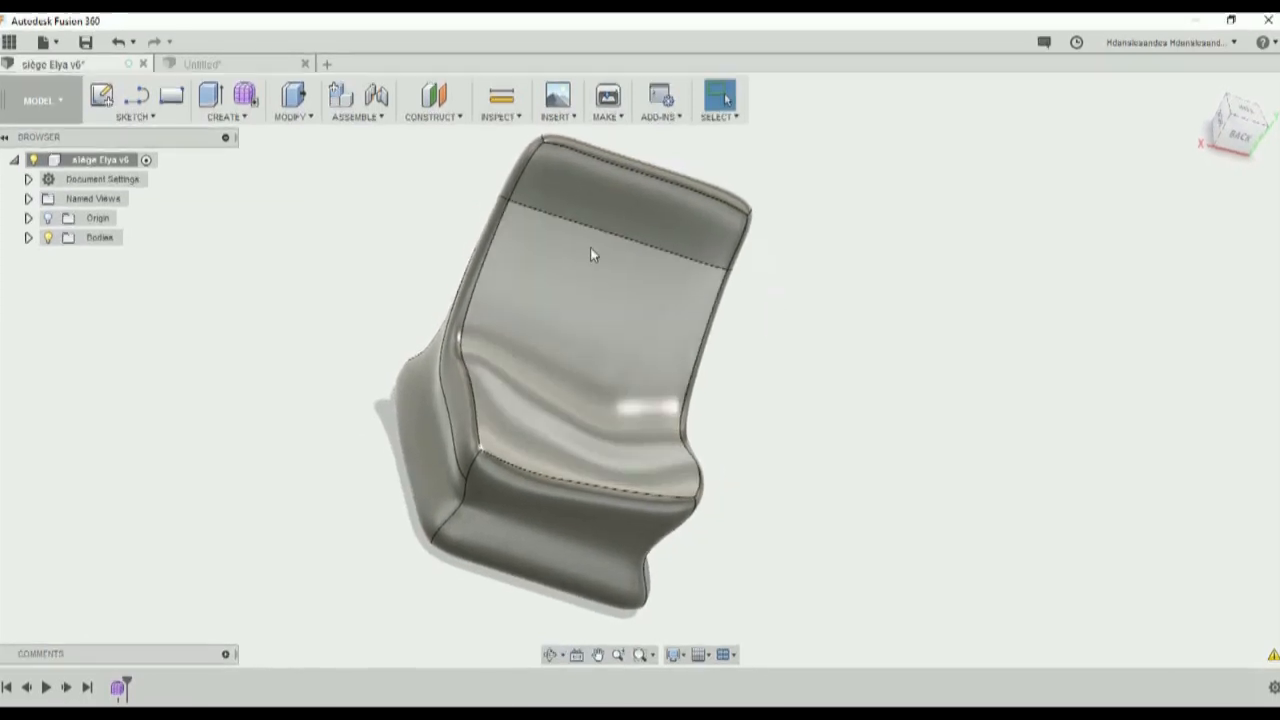
shift+middle_drag(800, 441, 890, 437)
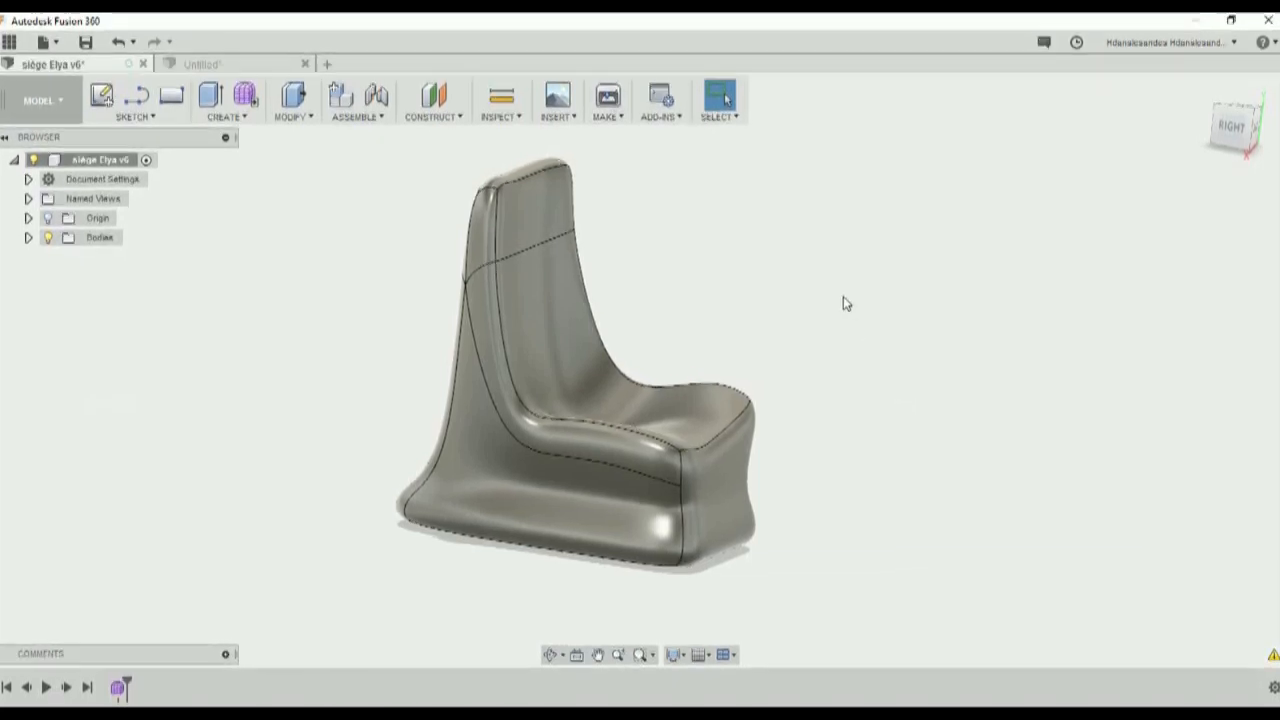
Step: Switch to the web browser and open the Autodesk App Store result for Slicer from the "slicer for fusion" search
click(619, 117)
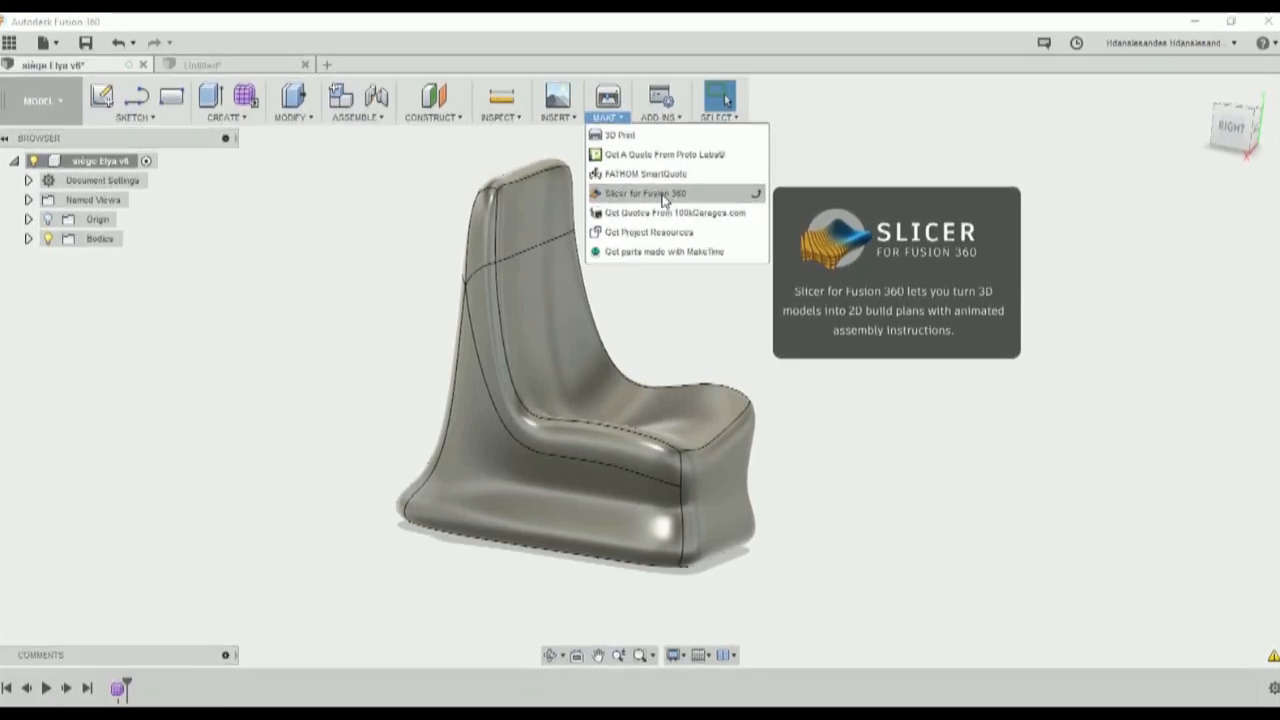
click(590, 706)
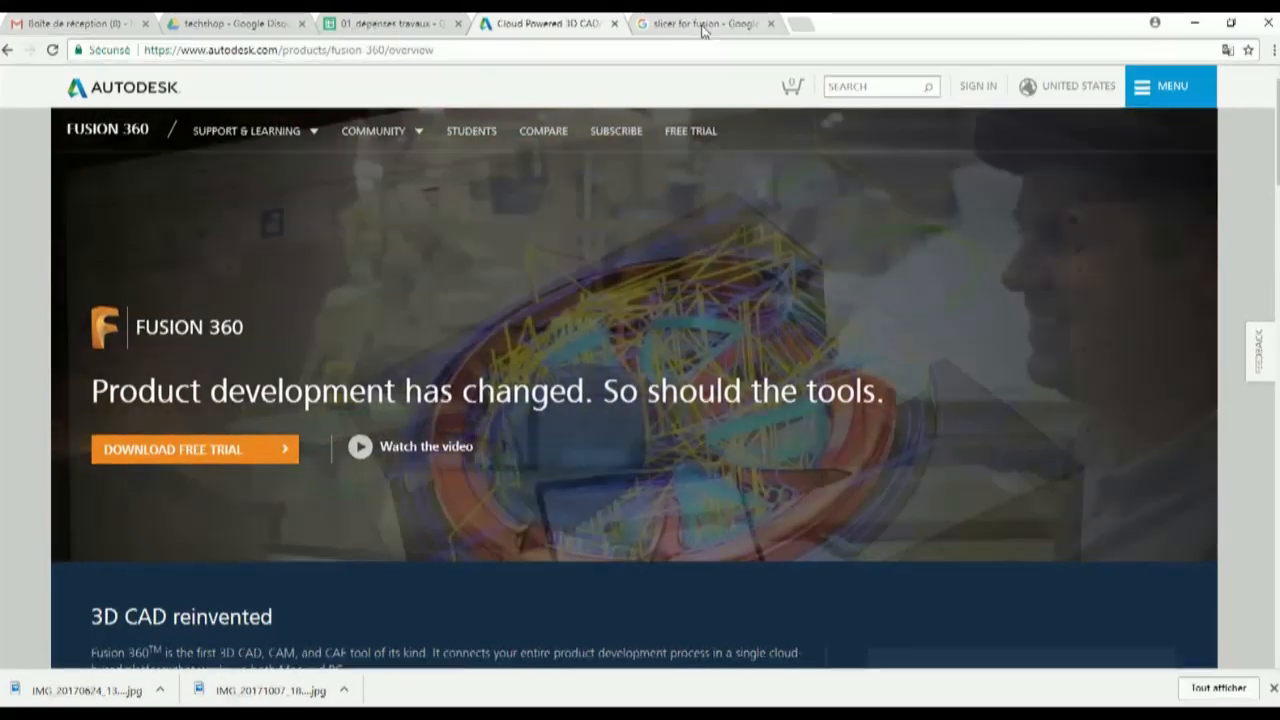
click(703, 28)
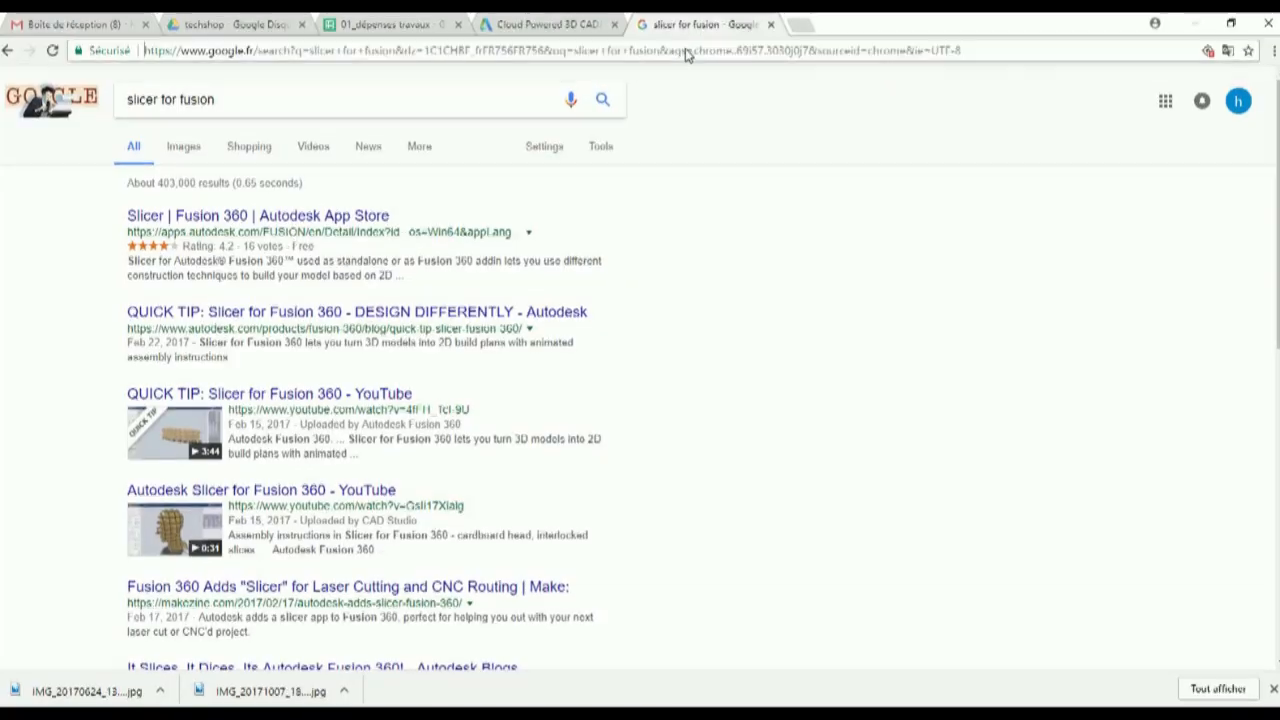
click(258, 100)
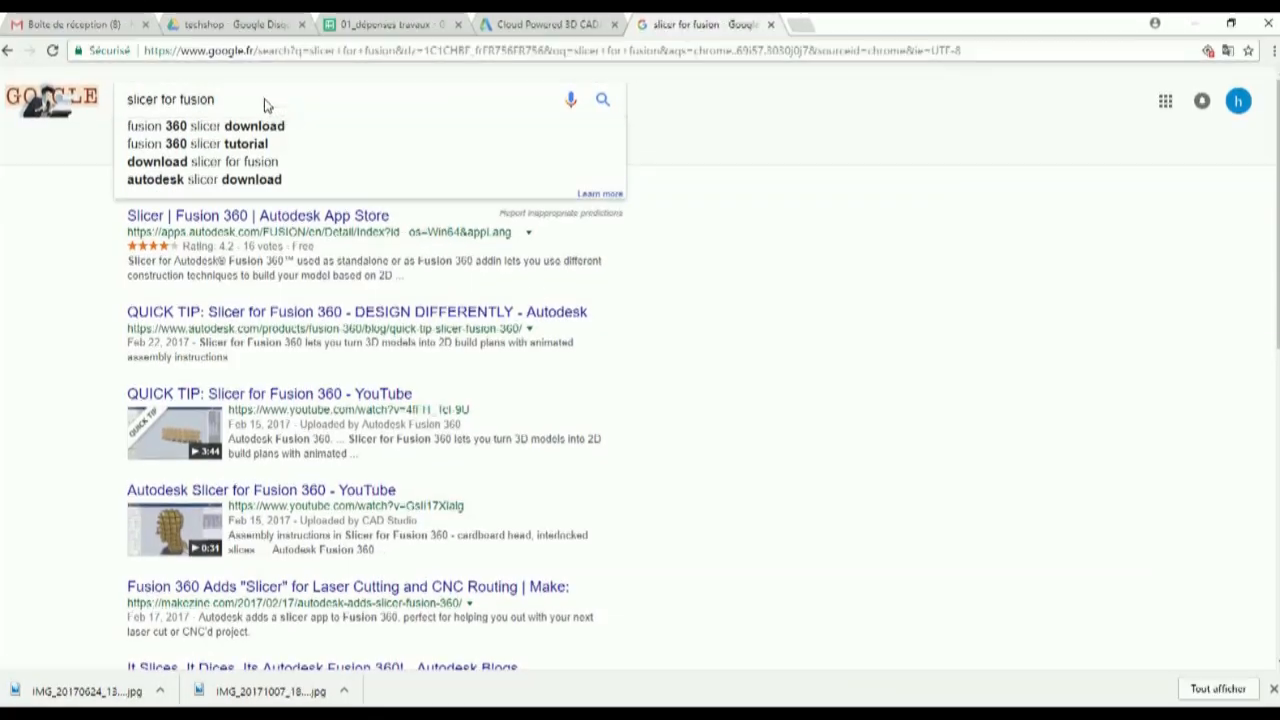
click(737, 250)
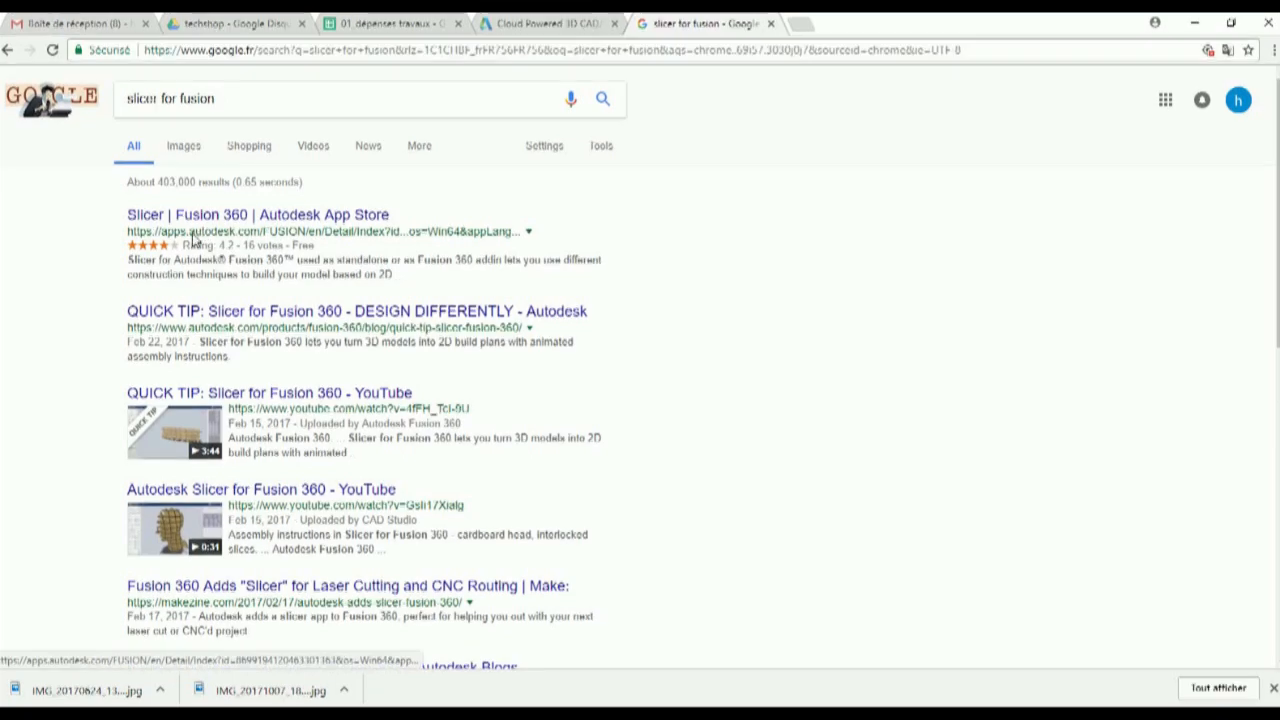
click(258, 216)
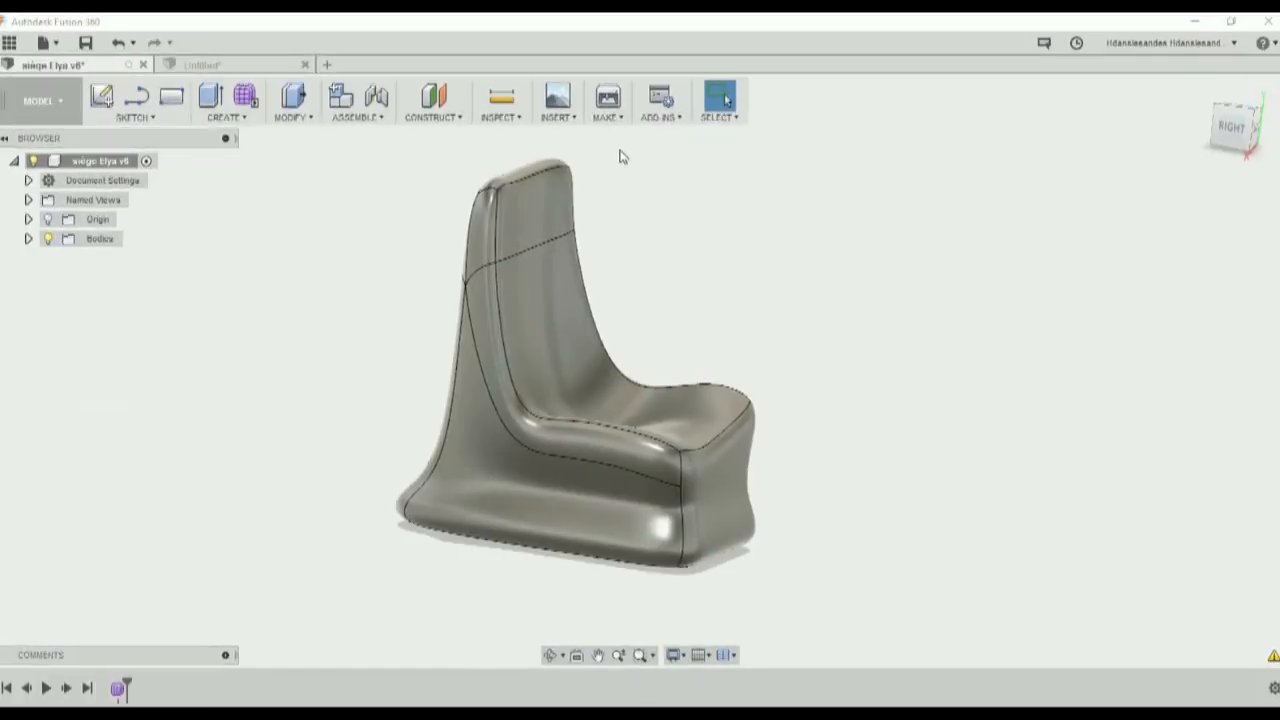
Step: Switch back to Fusion 360 and send the seat to Slicer for Fusion 360 with Medium refinement
click(610, 115)
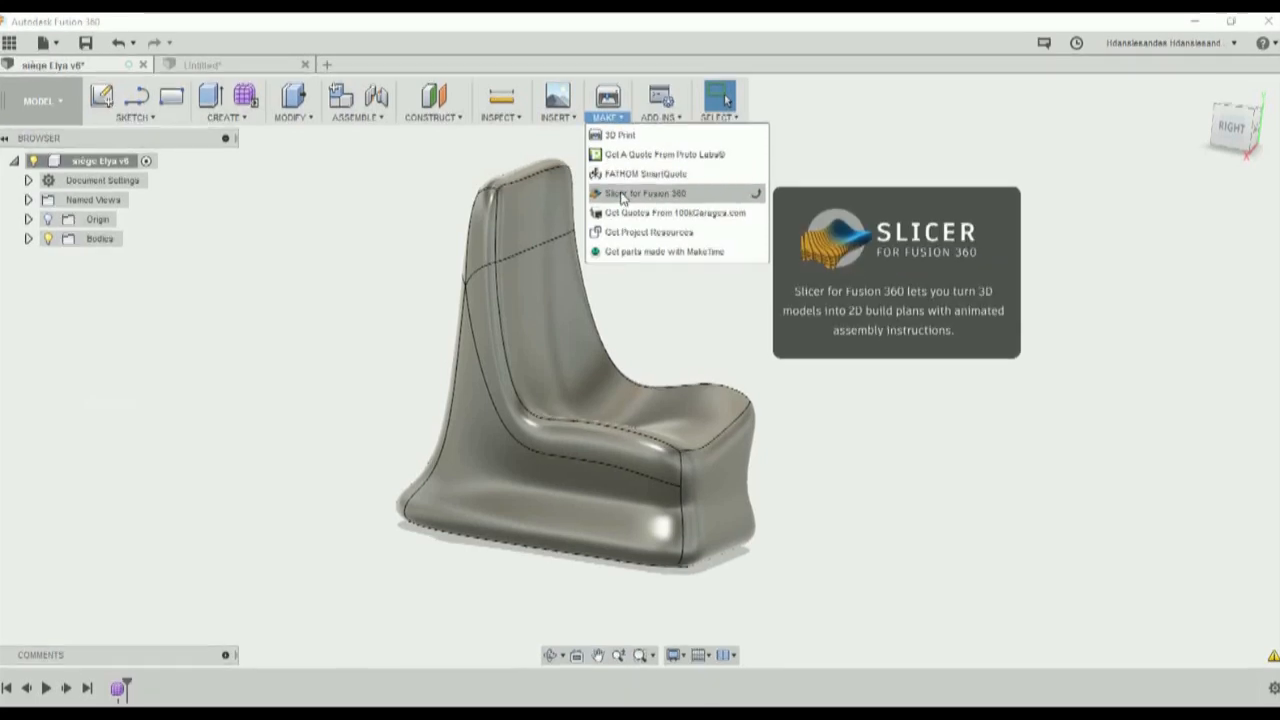
click(621, 195)
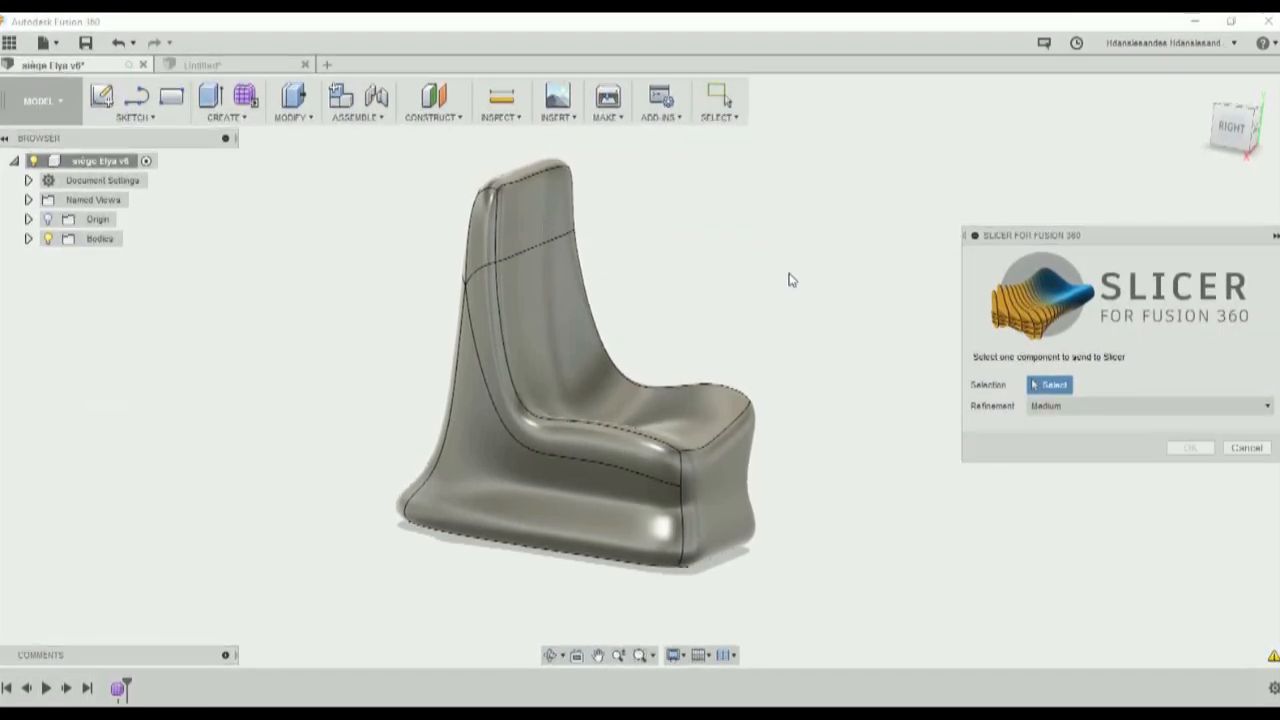
click(557, 323)
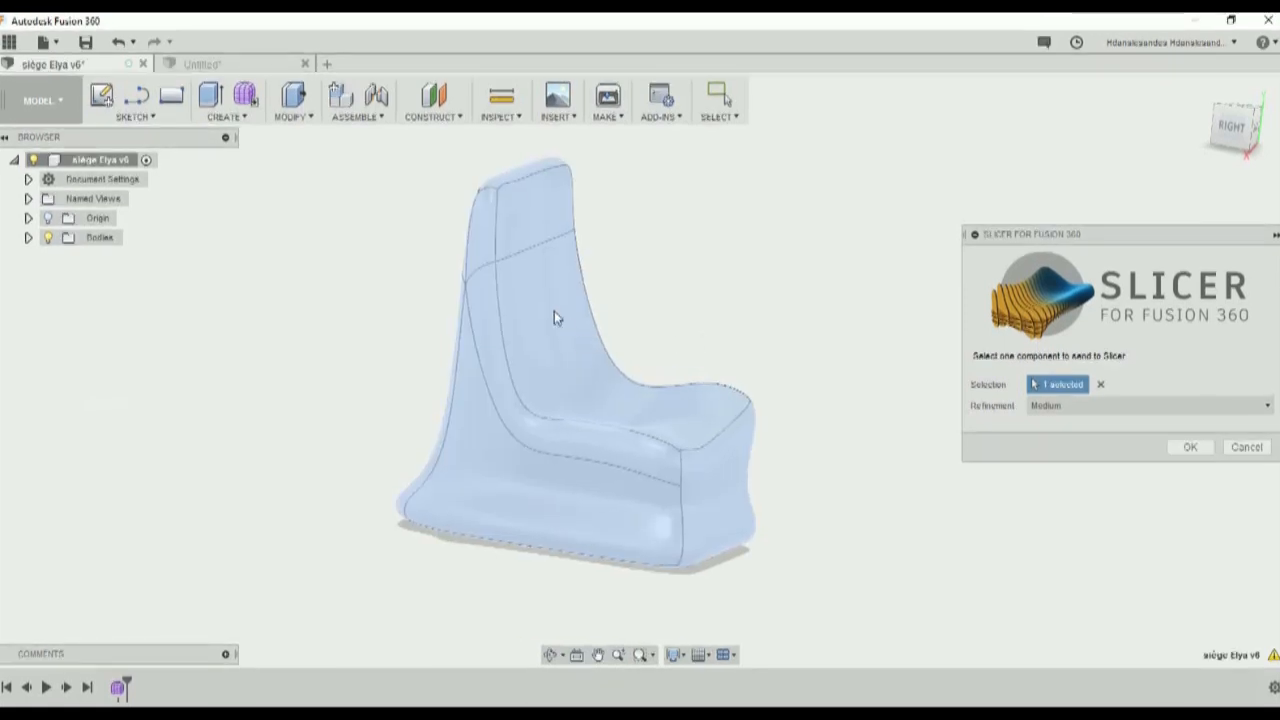
click(1189, 449)
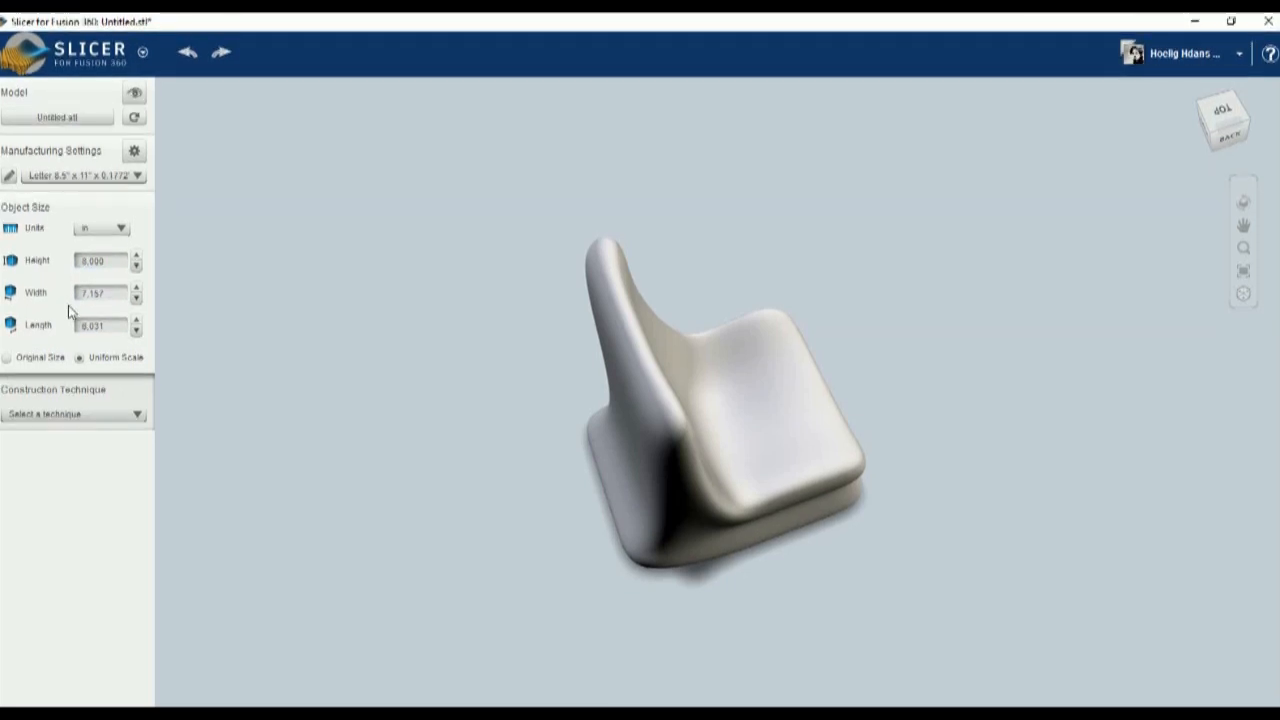
Step: Restore the object to its original size and set its units to mm
click(7, 359)
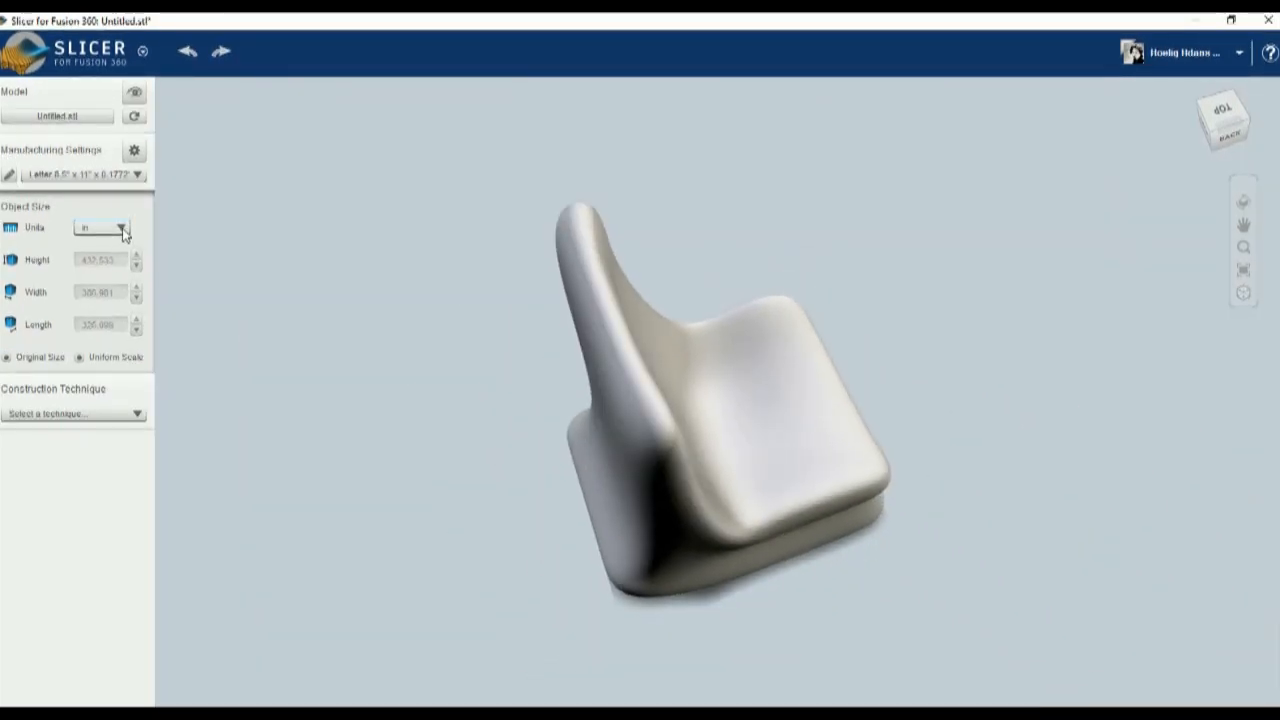
click(122, 229)
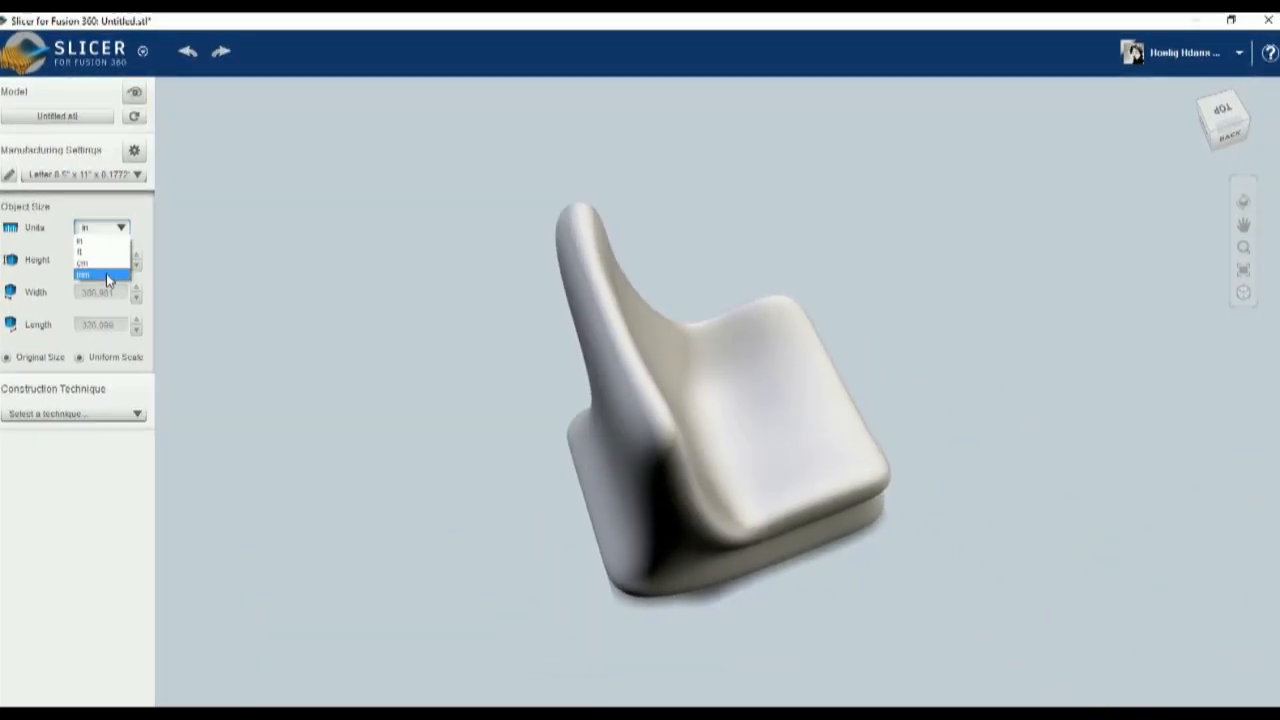
click(106, 274)
scroll(122, 229, up, 2)
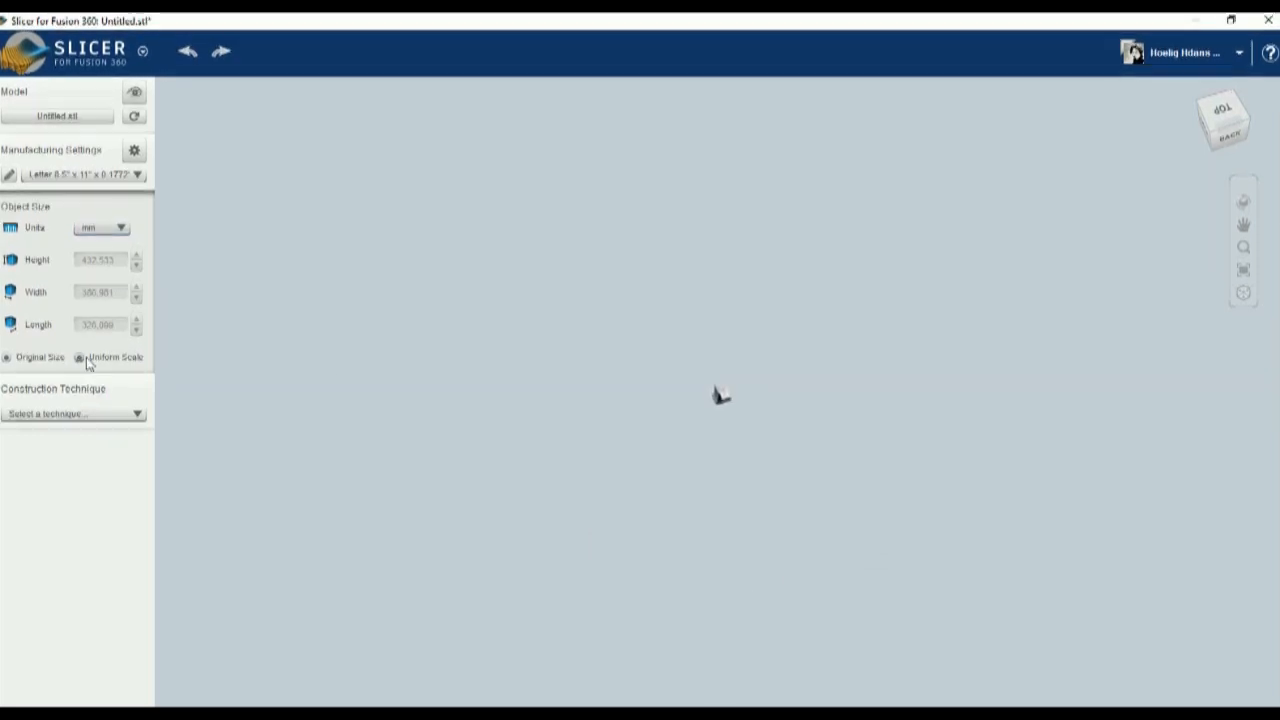
scroll(731, 420, up, 10)
scroll(745, 406, up, 3)
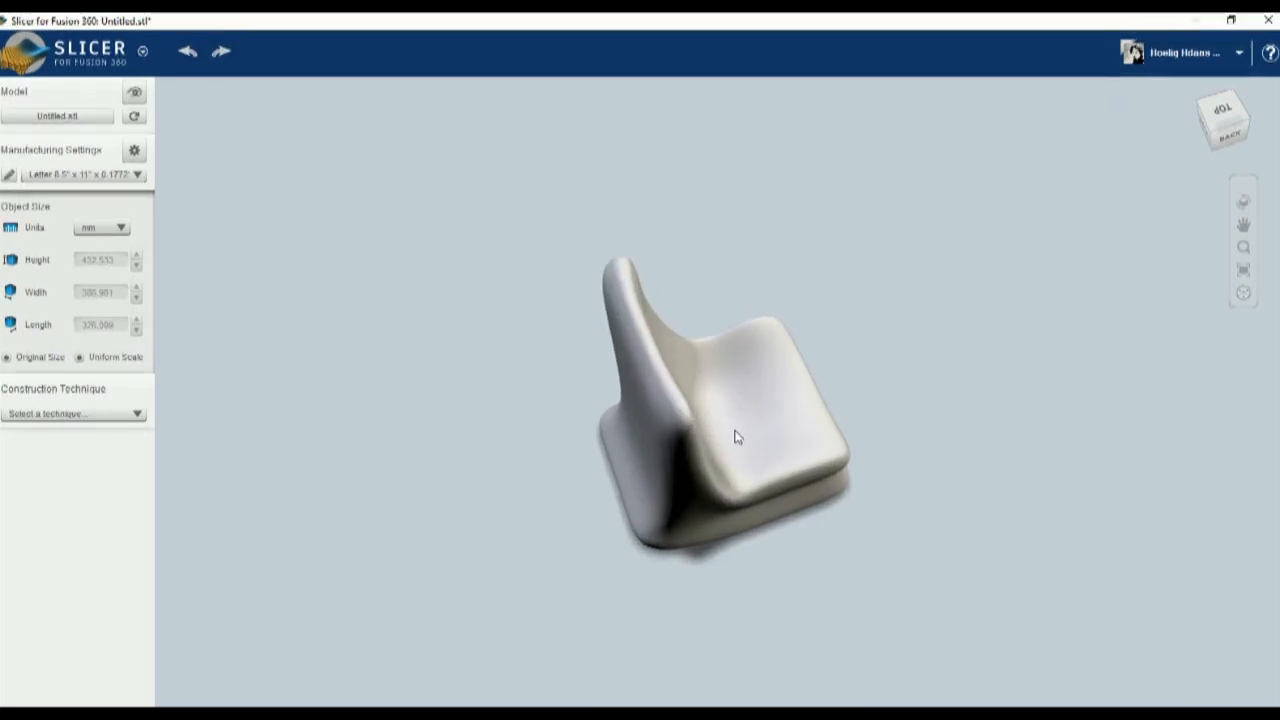
Step: Add a new manufacturing preset and name it "plaque contreplaqué 15mm"
click(9, 176)
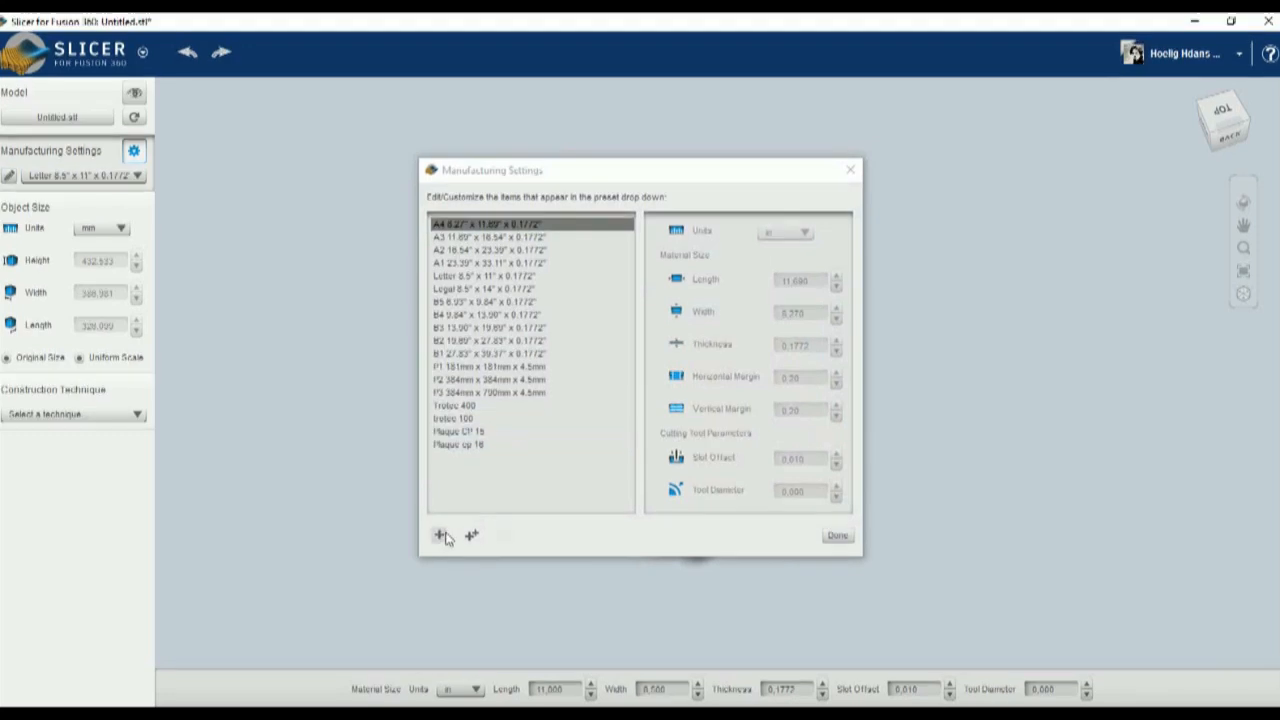
click(441, 535)
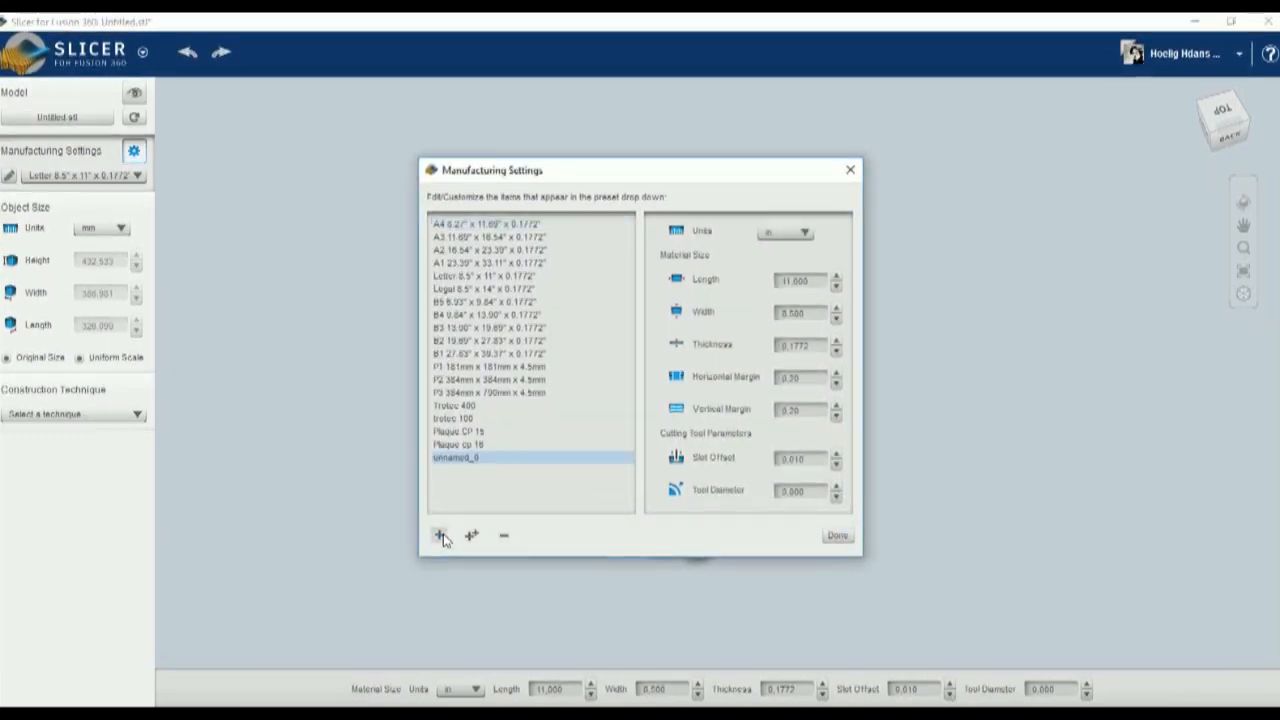
double_click(462, 467)
text(pla)
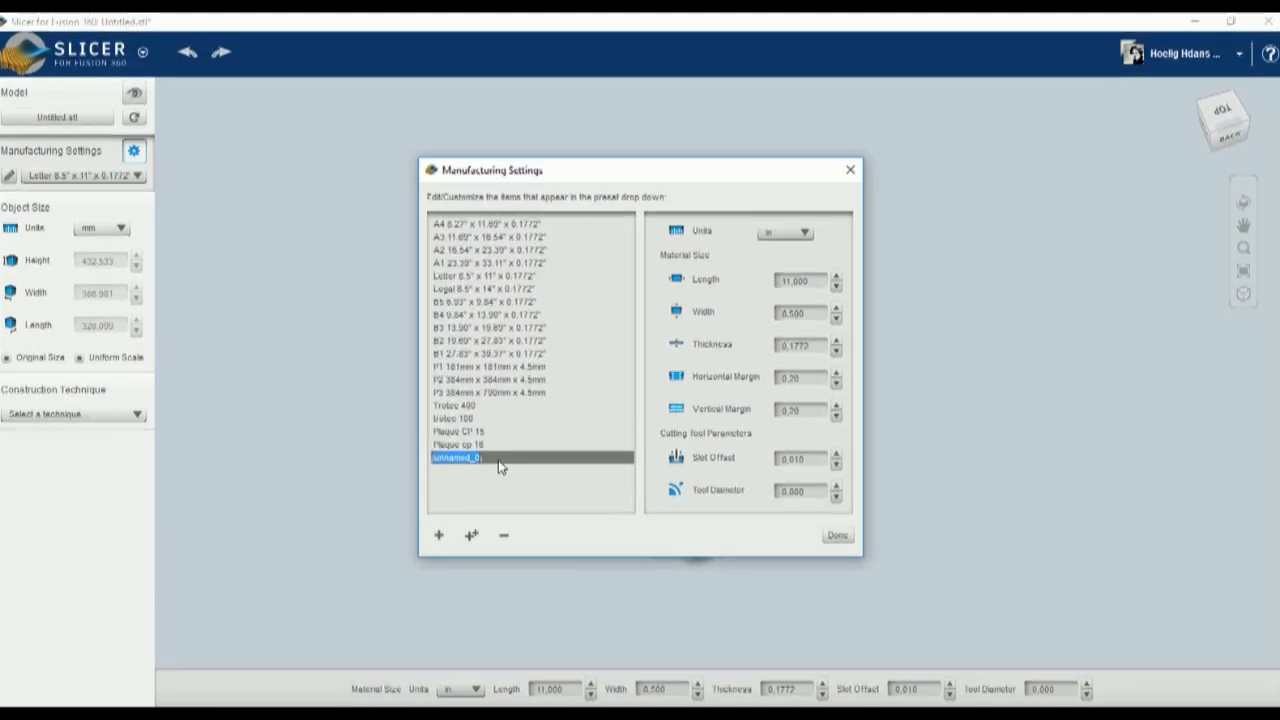
text(que contreplaque 1)
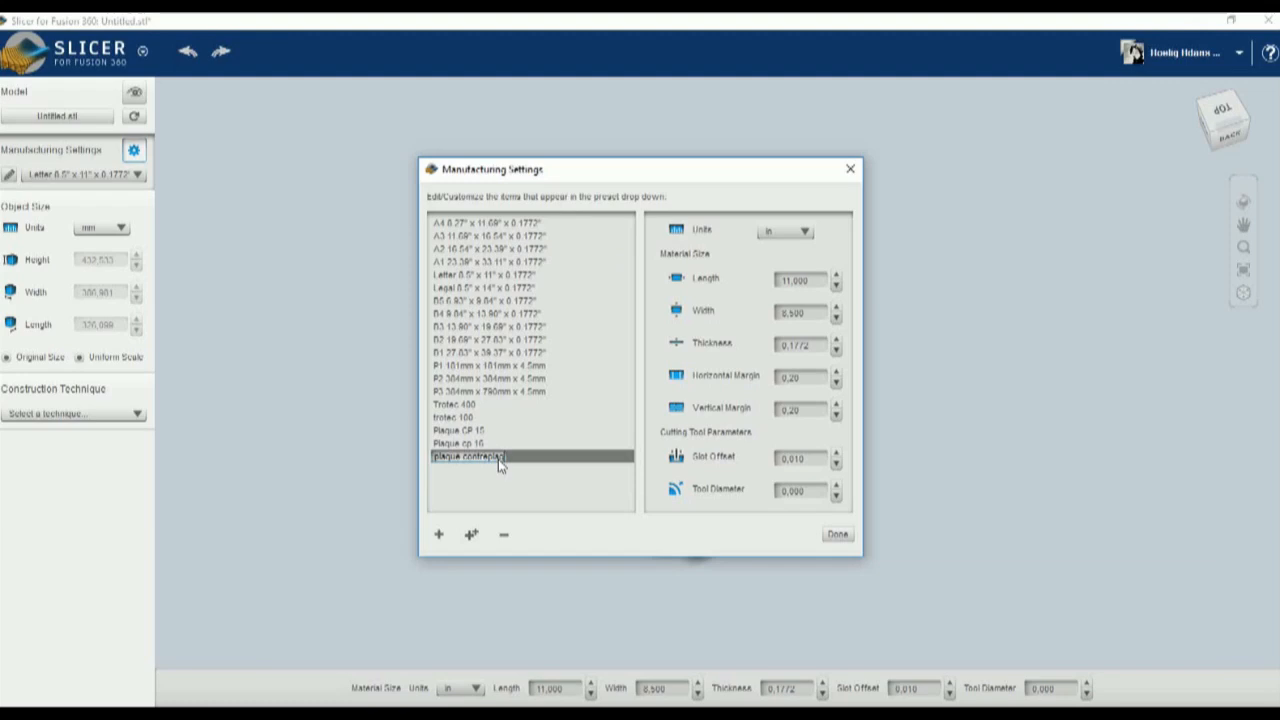
text(5mm)
Step: Set the new preset's units to mm and its material size to 2500 mm length, 1200 mm width and 15 mm thickness
click(785, 231)
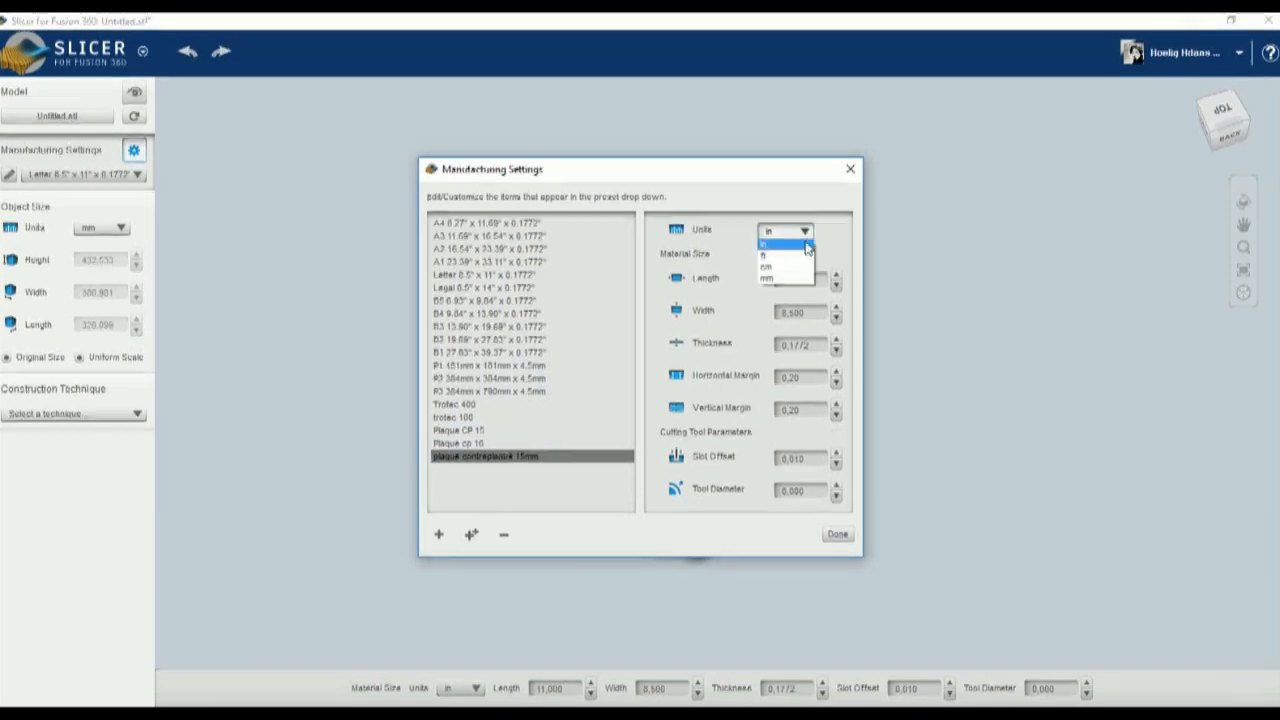
click(797, 282)
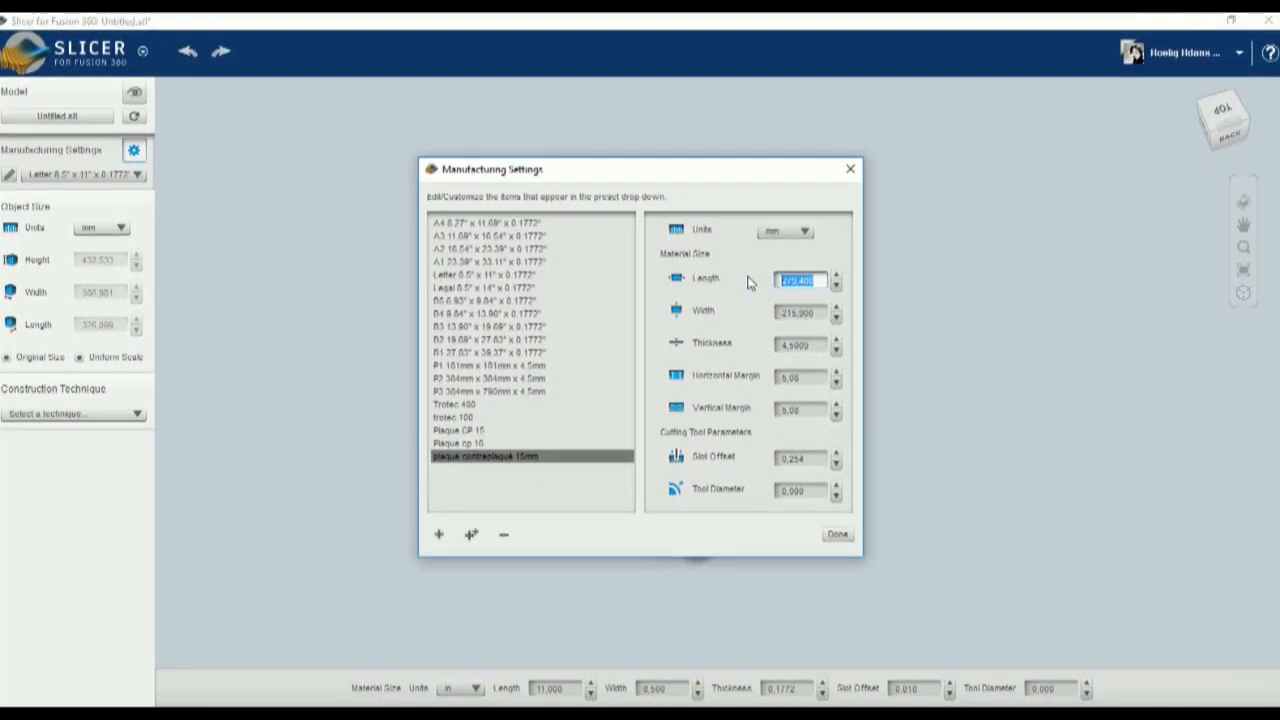
text(00)
click(818, 314)
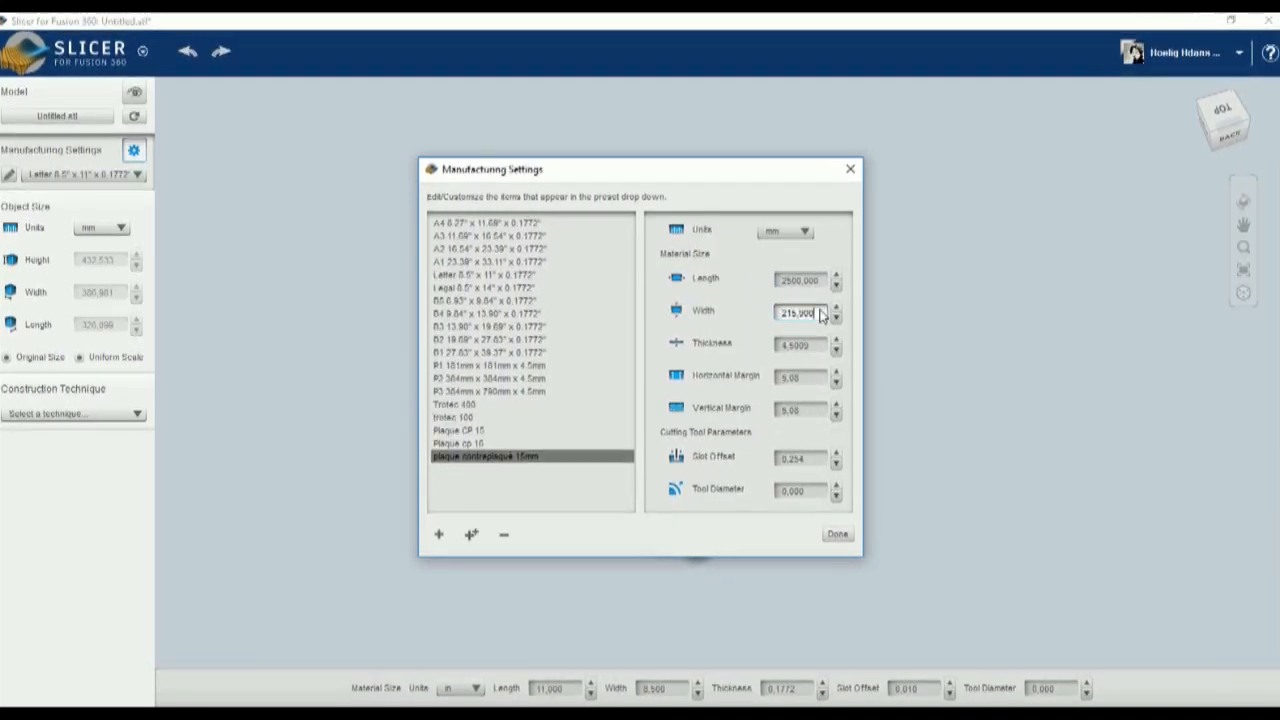
drag(820, 315, 755, 317)
text(1200)
click(815, 345)
drag(815, 345, 775, 346)
text(15)
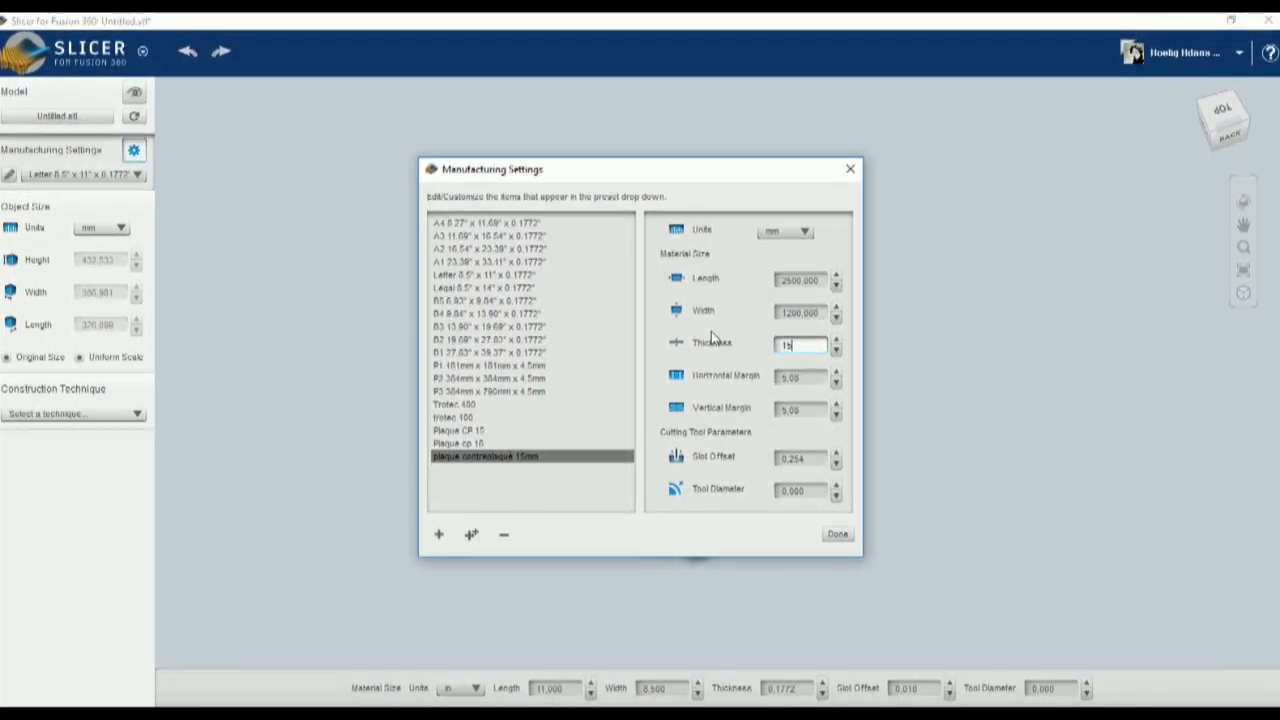
Step: Set the preset's tool diameter to 6 mm and its thickness to 10 mm, and close the manufacturing settings
click(804, 379)
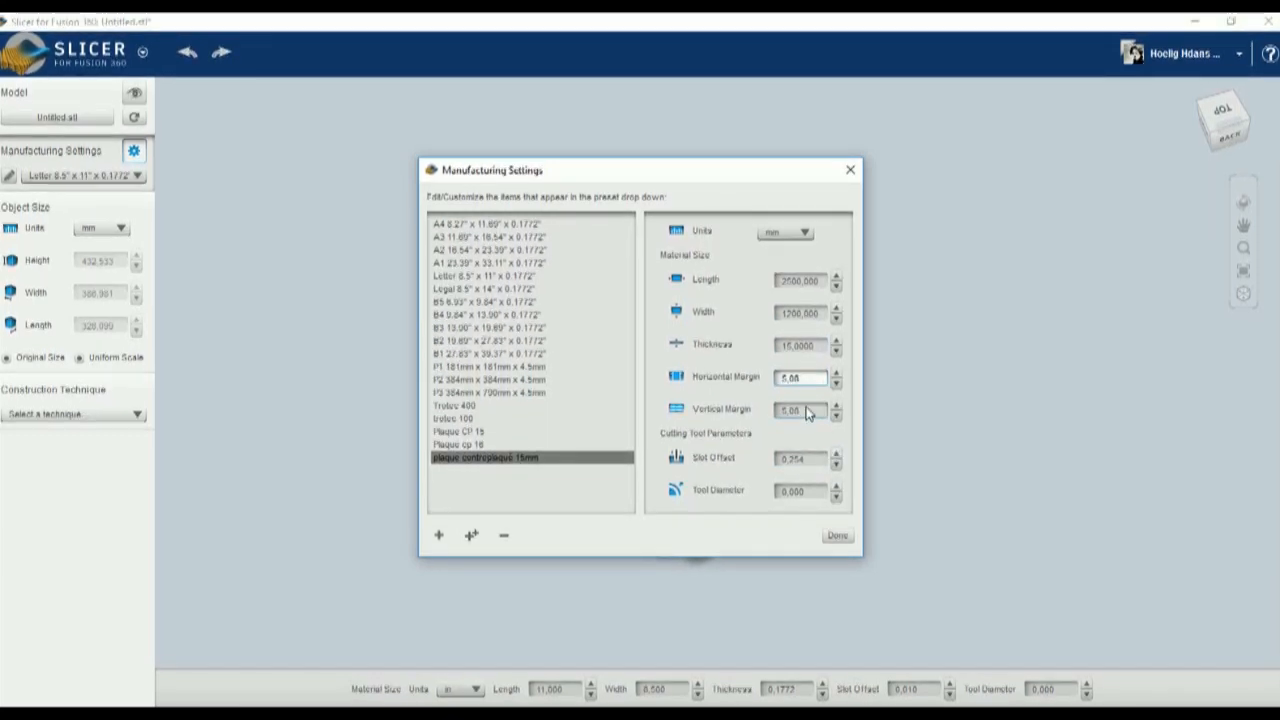
click(813, 491)
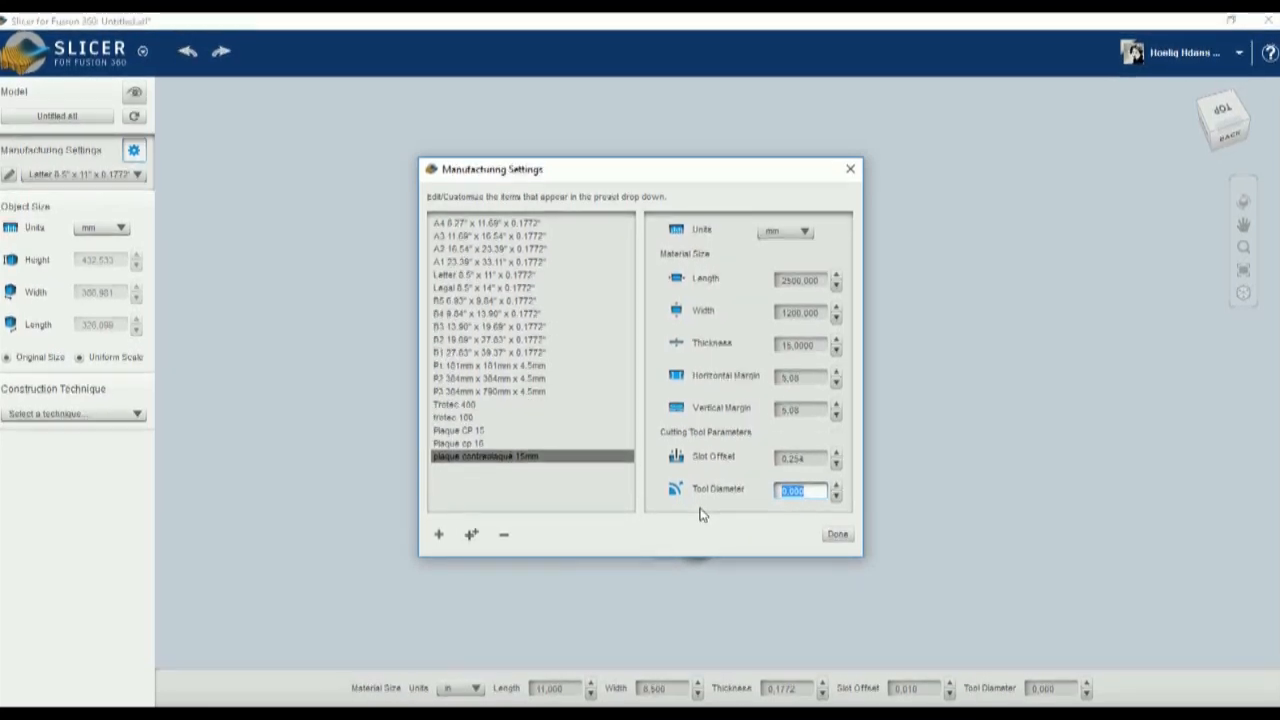
text(6)
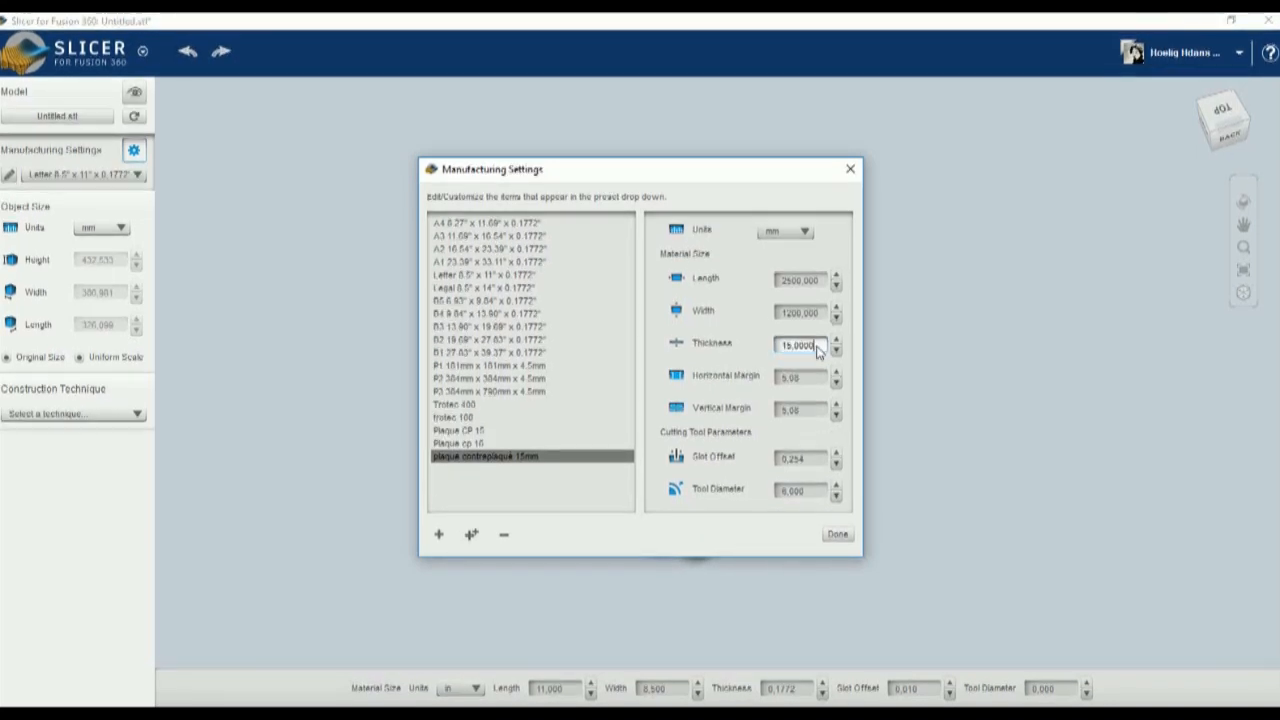
drag(816, 347, 760, 346)
text(10)
click(838, 536)
Step: Choose the "plaque contreplaqué 15mm" preset as the manufacturing setting for the seat
click(137, 175)
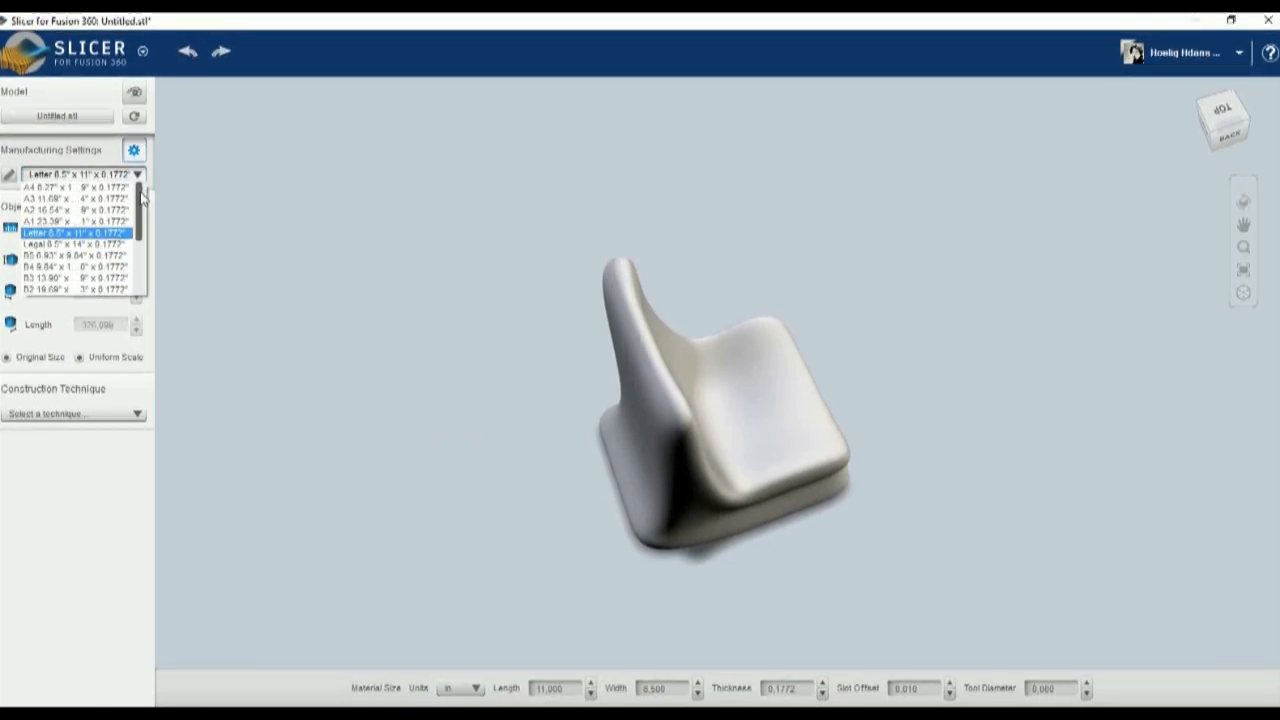
scroll(141, 255, down, 1)
scroll(141, 255, down, 4)
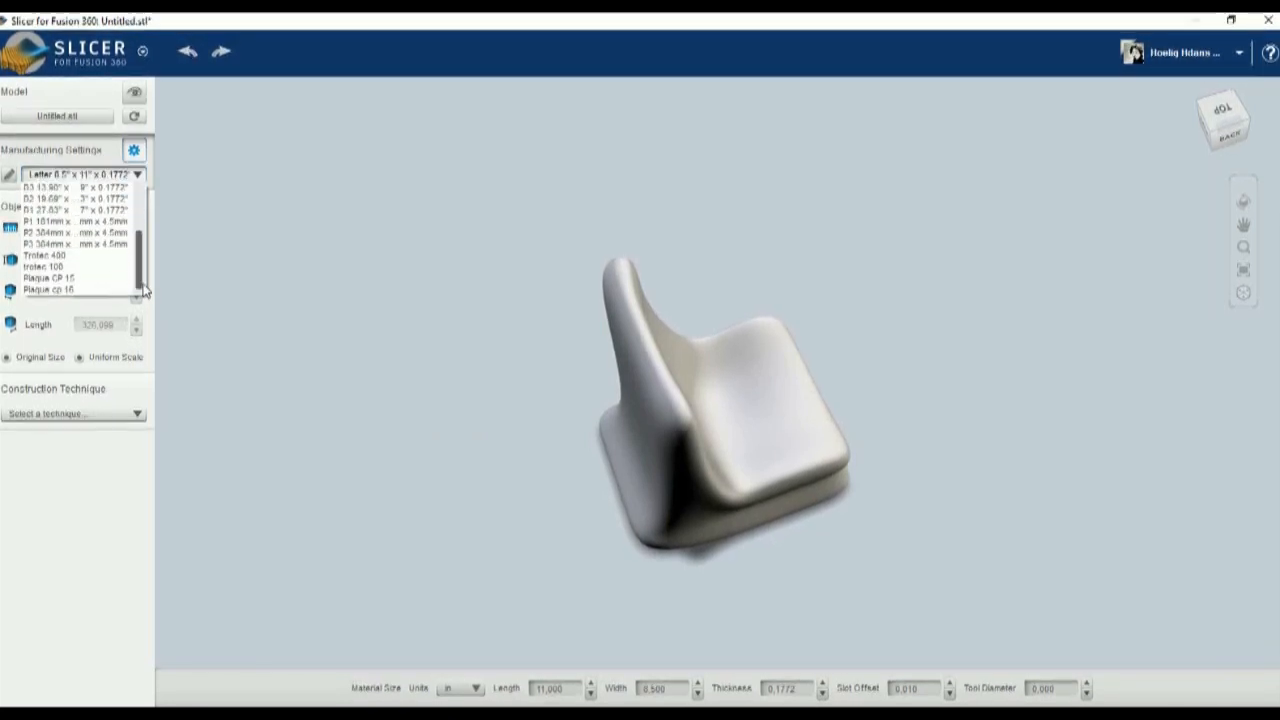
click(95, 290)
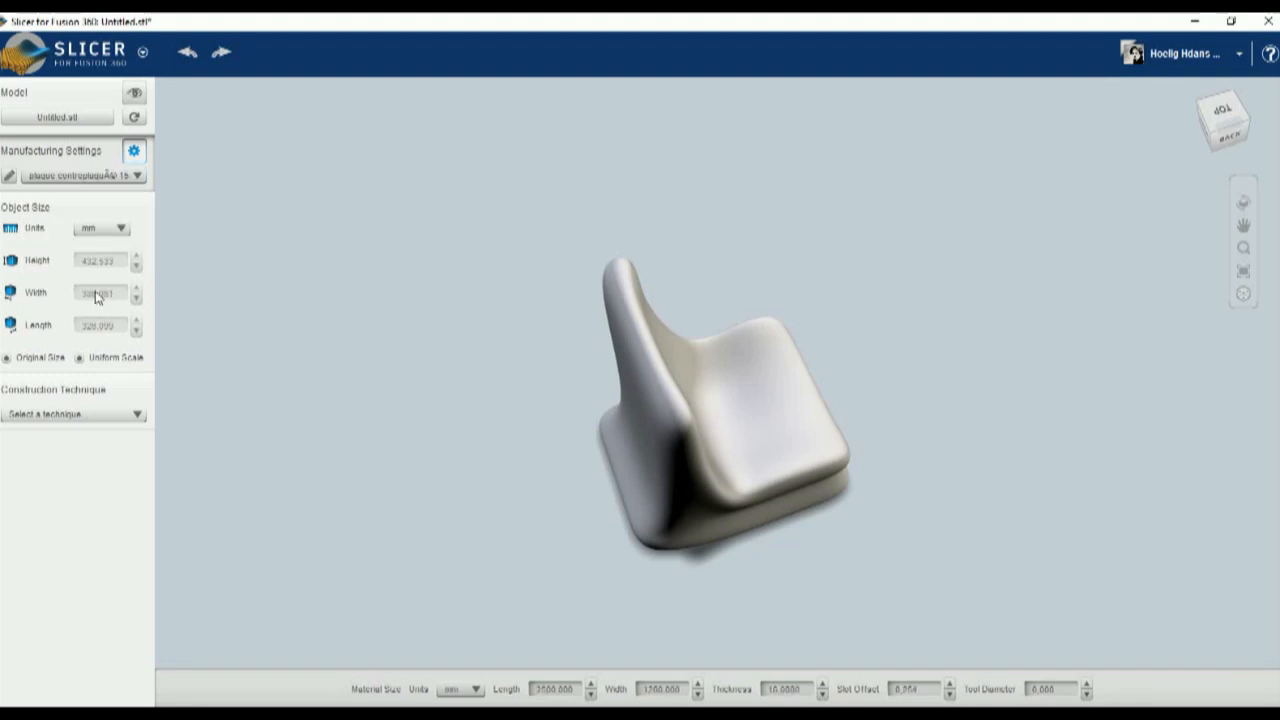
Step: Apply the Stacked Slices construction technique to the seat and examine the resulting layers up close
click(137, 413)
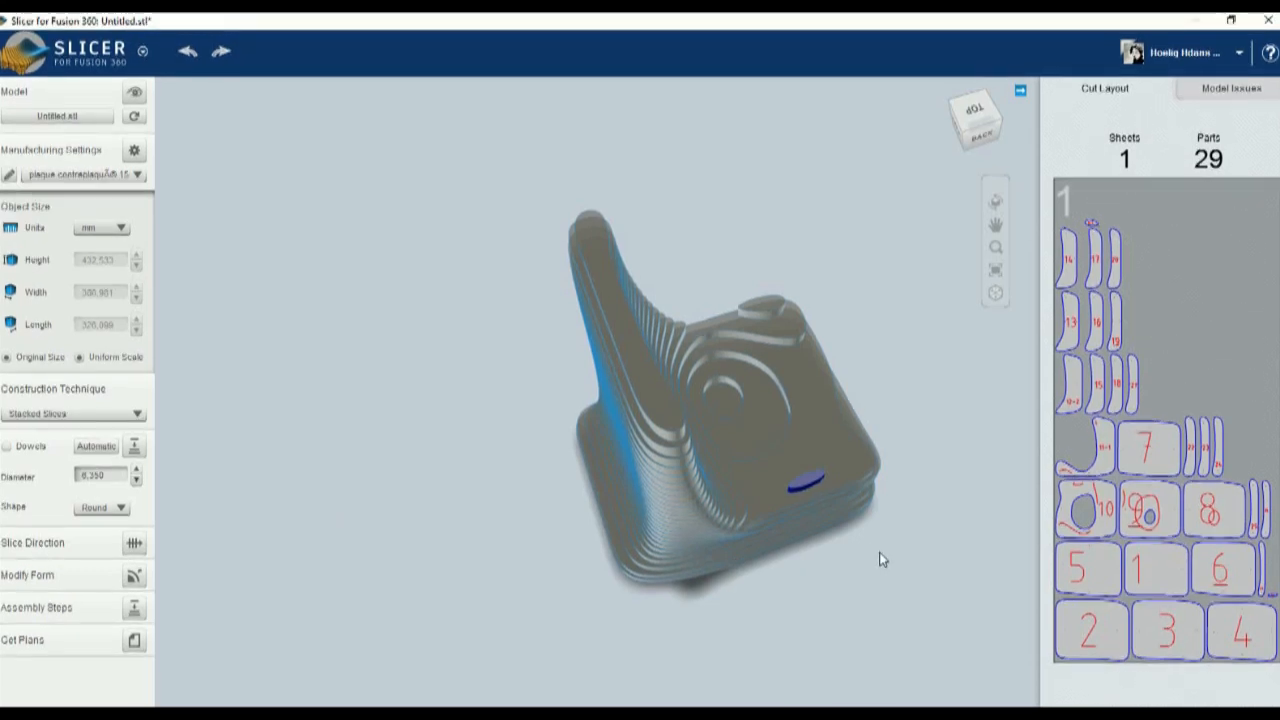
middle_drag(849, 578, 748, 461)
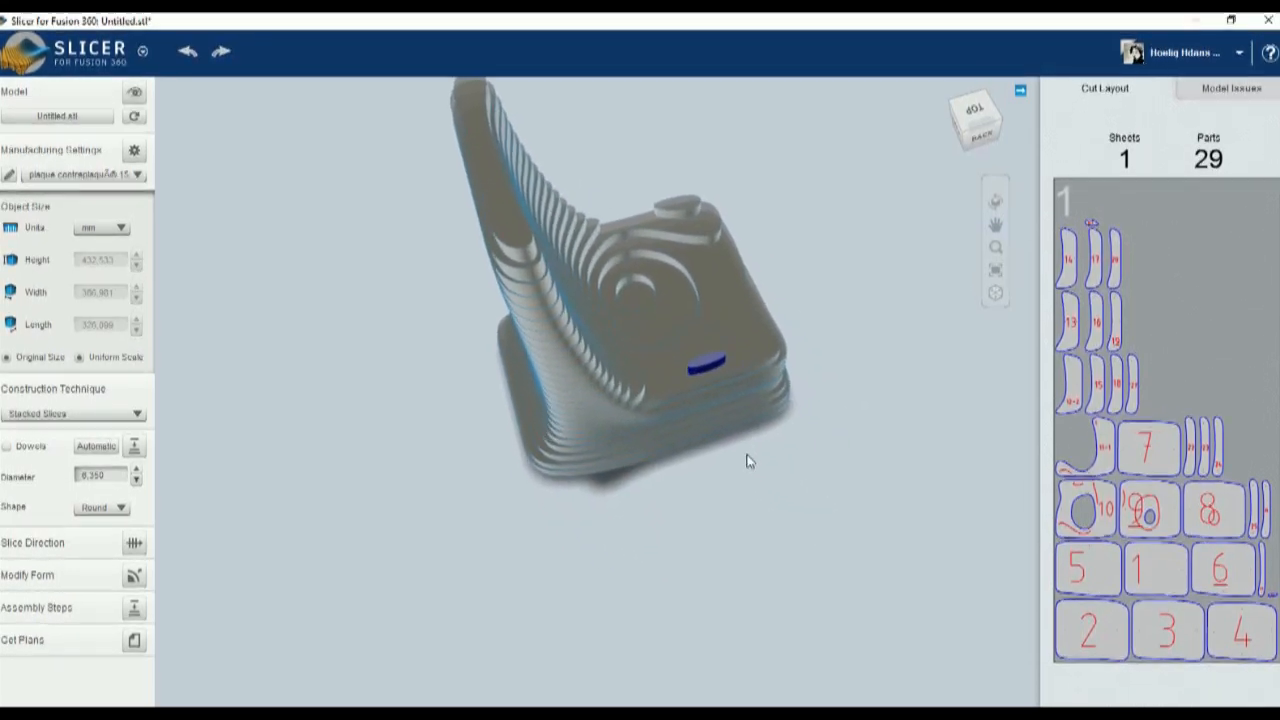
scroll(698, 444, down, 3)
scroll(693, 444, up, 5)
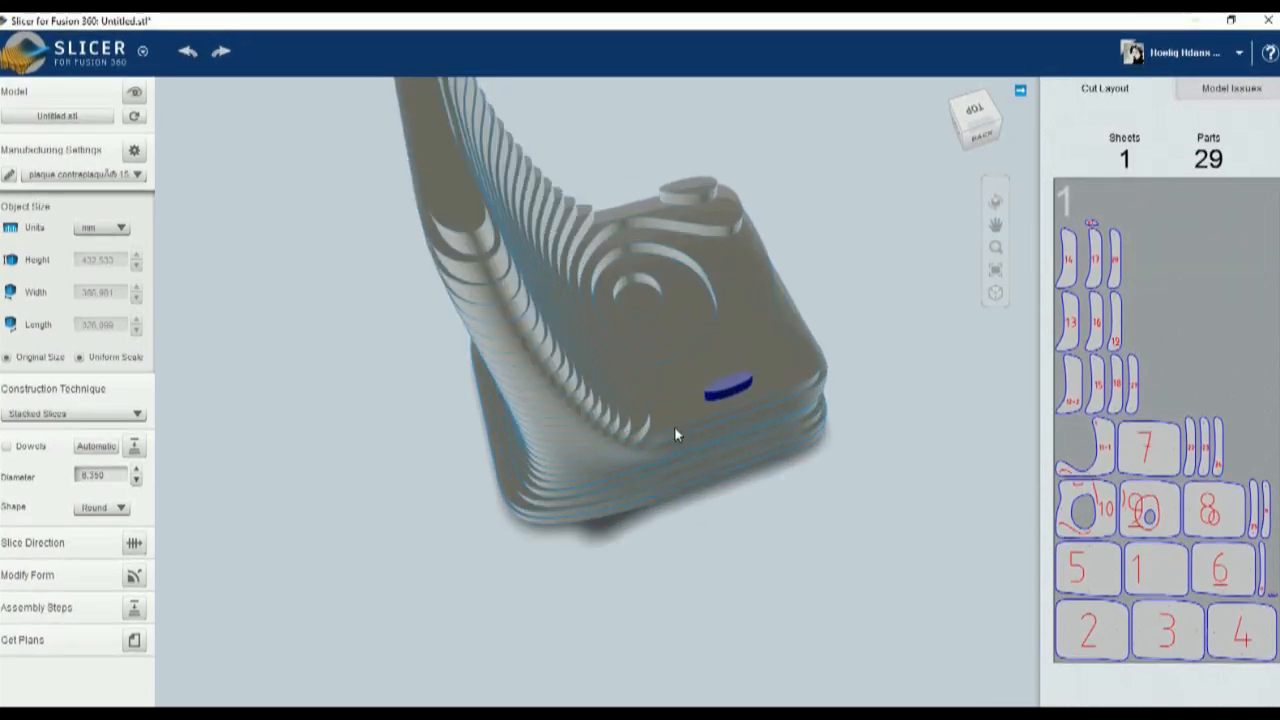
middle_drag(719, 486, 672, 405)
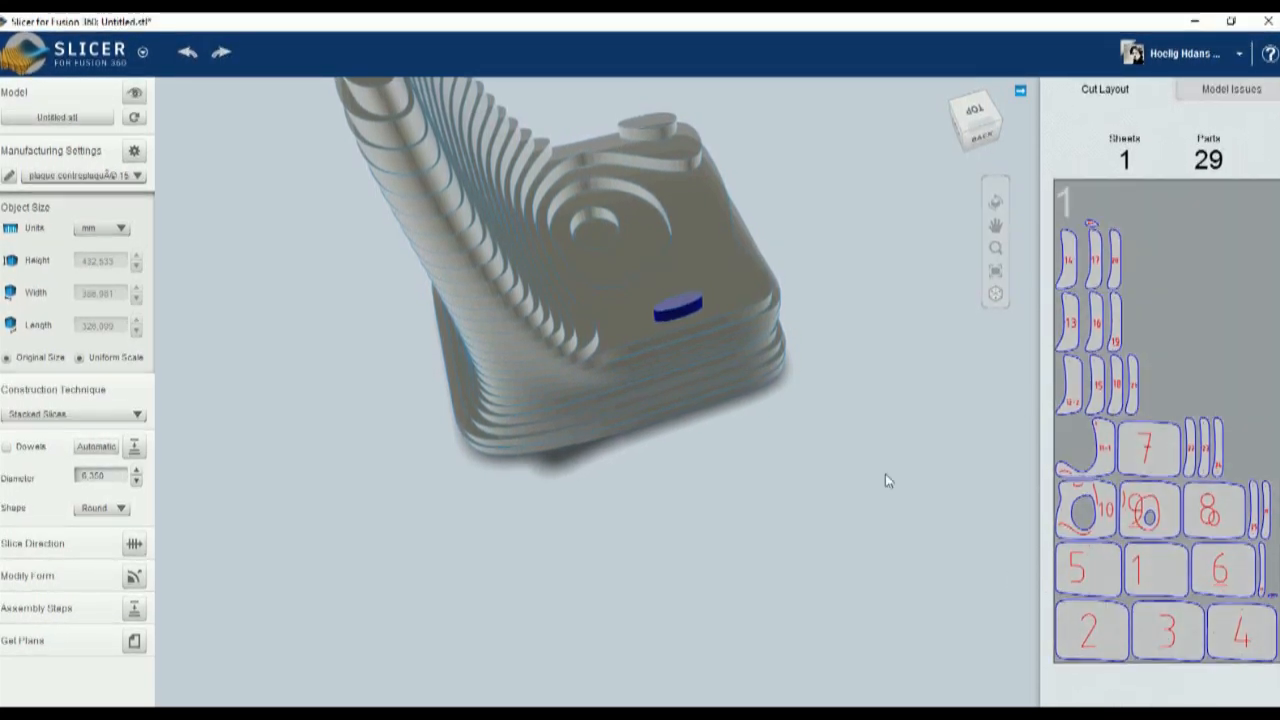
Step: Show the assembly steps for the stacked seat and rewind the assembly preview to part 1
mouse_move(783, 448)
mouse_down()
mouse_move(697, 420)
mouse_move(709, 403)
mouse_move(763, 483)
mouse_move(783, 458)
mouse_up()
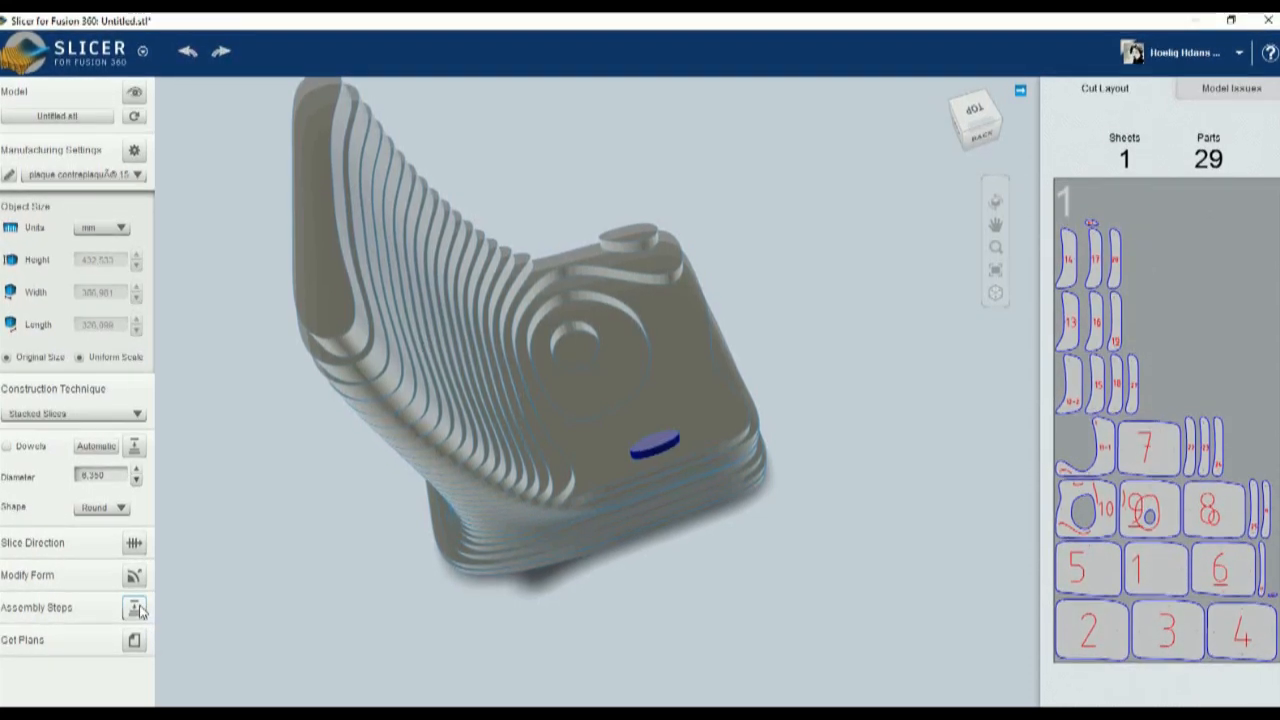
click(134, 609)
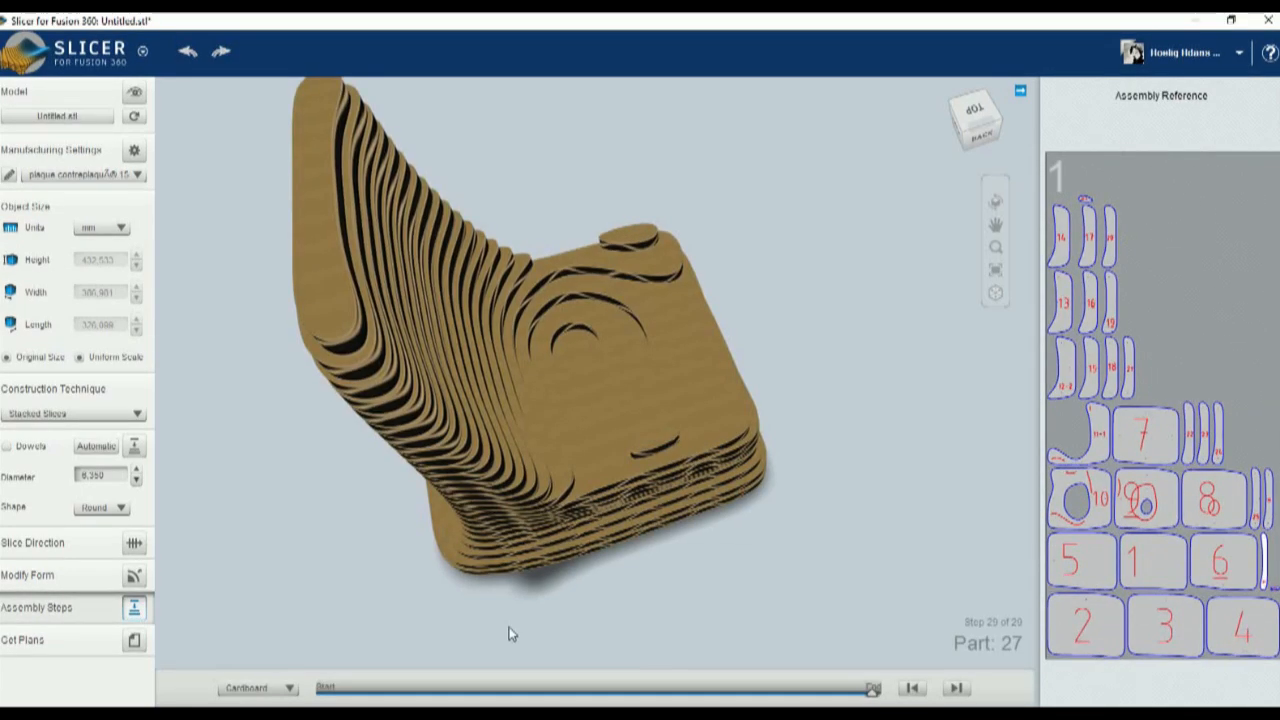
drag(682, 612, 748, 547)
drag(872, 695, 323, 694)
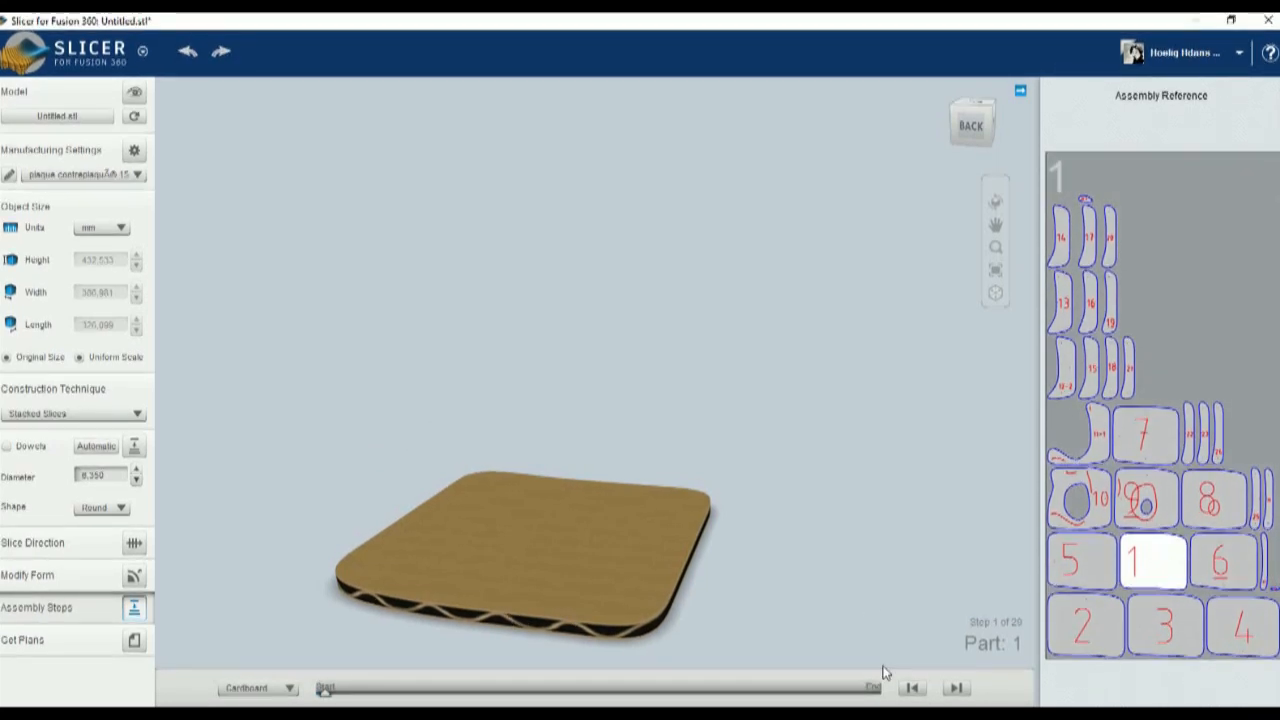
Step: Advance the assembly preview one part at a time from part 1 to the last part, 27
click(956, 688)
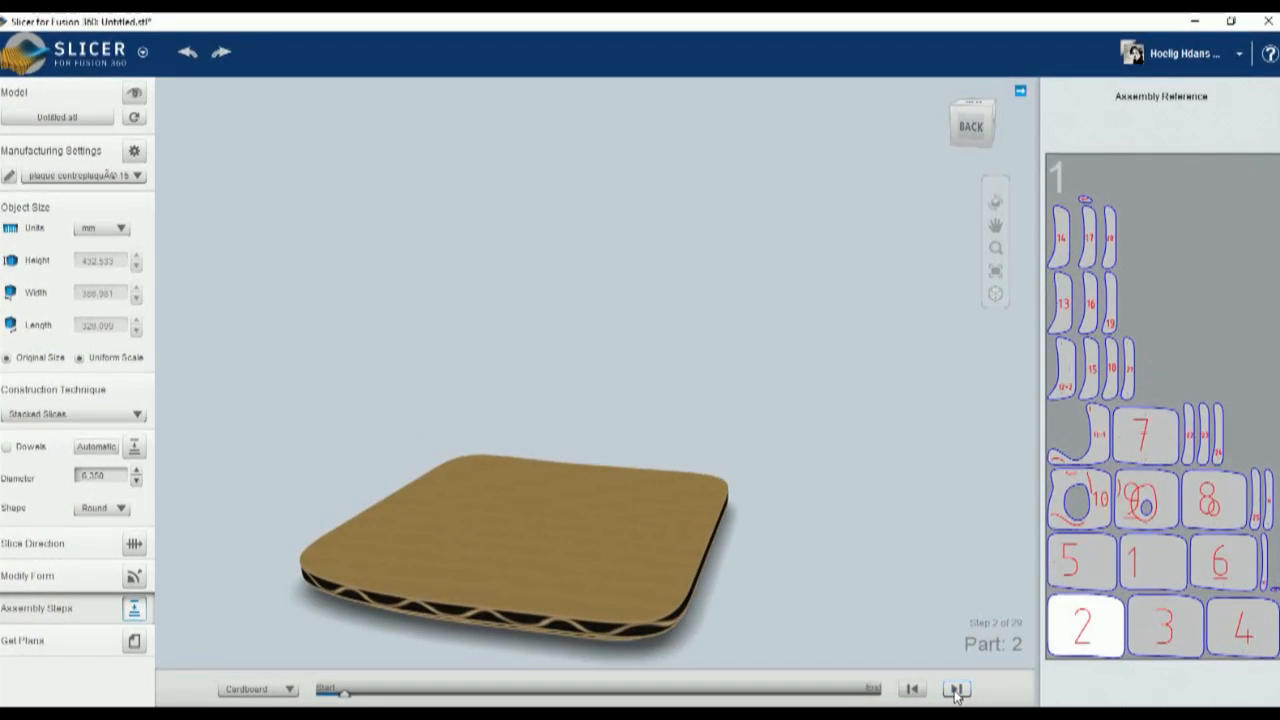
click(956, 688)
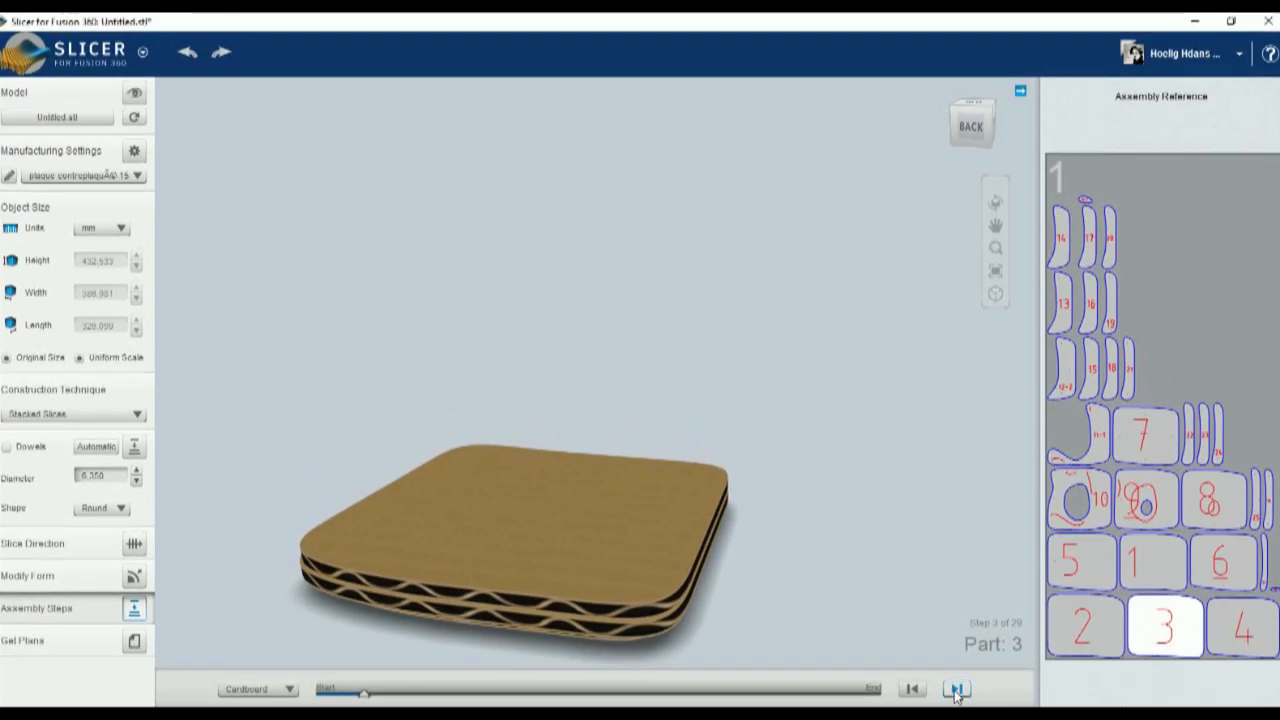
click(956, 688)
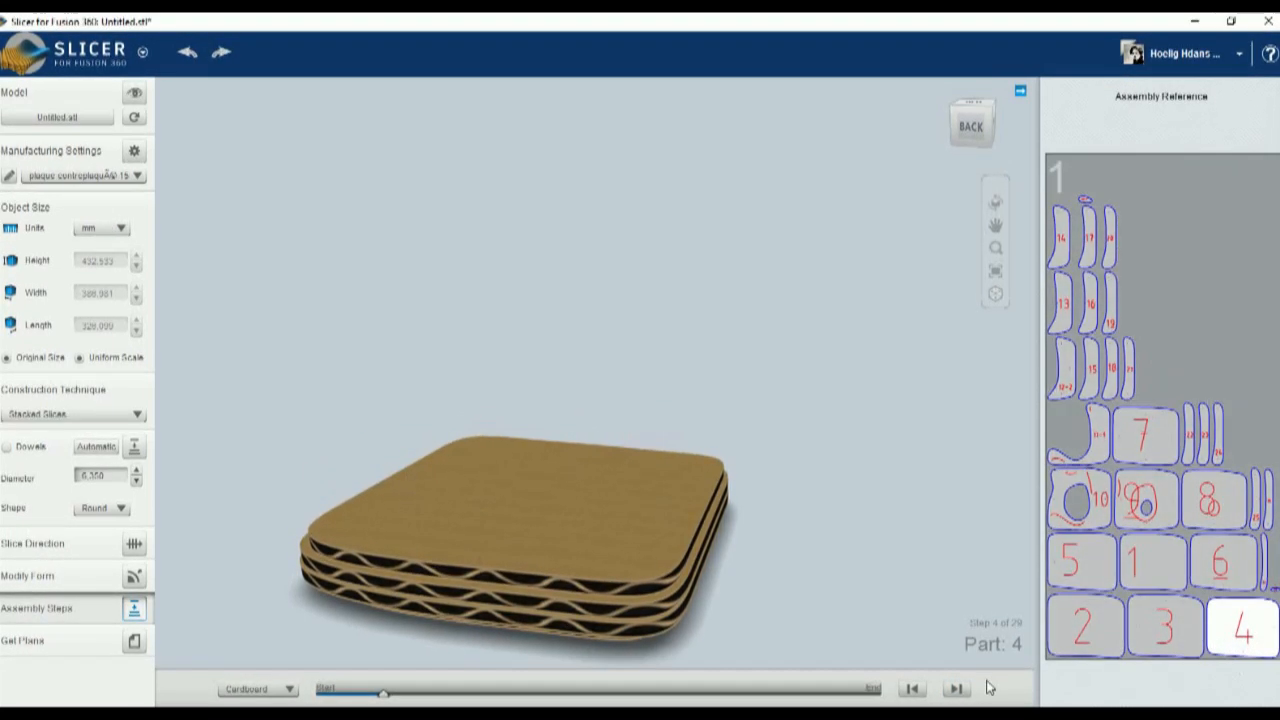
click(956, 688)
click(956, 688)
click(956, 688)
click(956, 688)
click(956, 688)
click(956, 688)
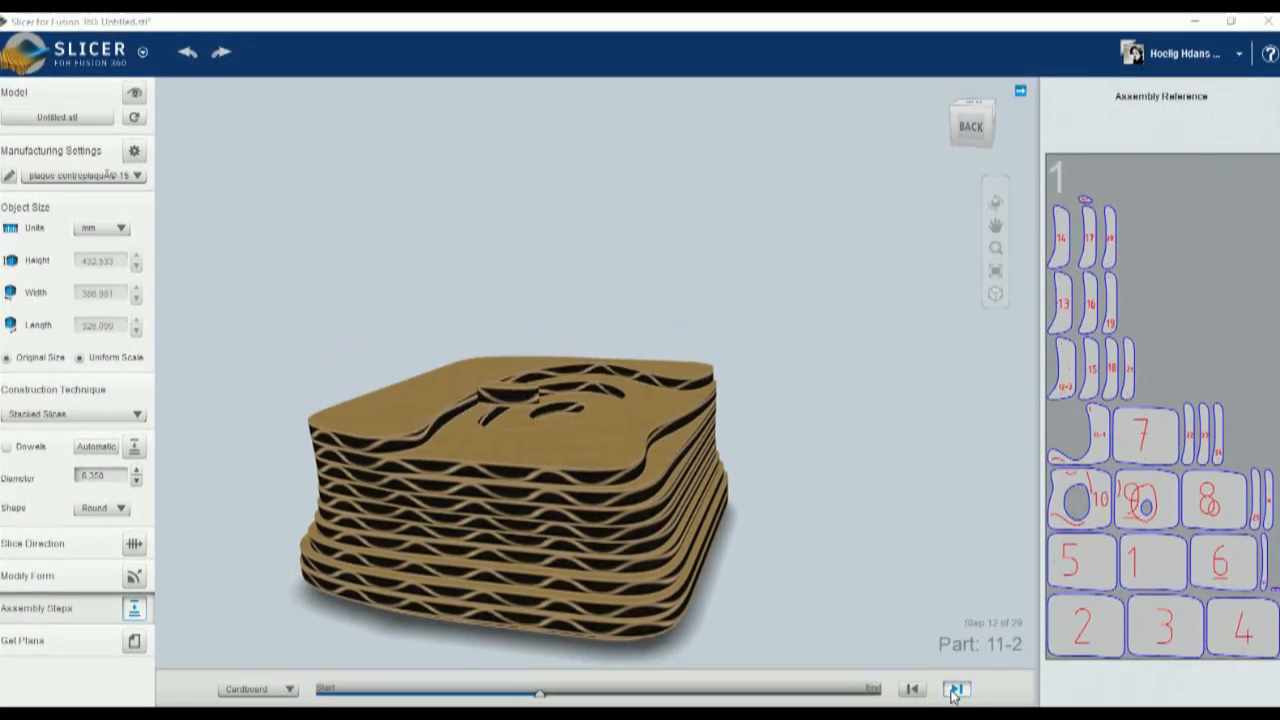
click(956, 688)
click(956, 688)
click(956, 688)
click(956, 688)
click(956, 688)
click(956, 688)
click(956, 688)
click(956, 688)
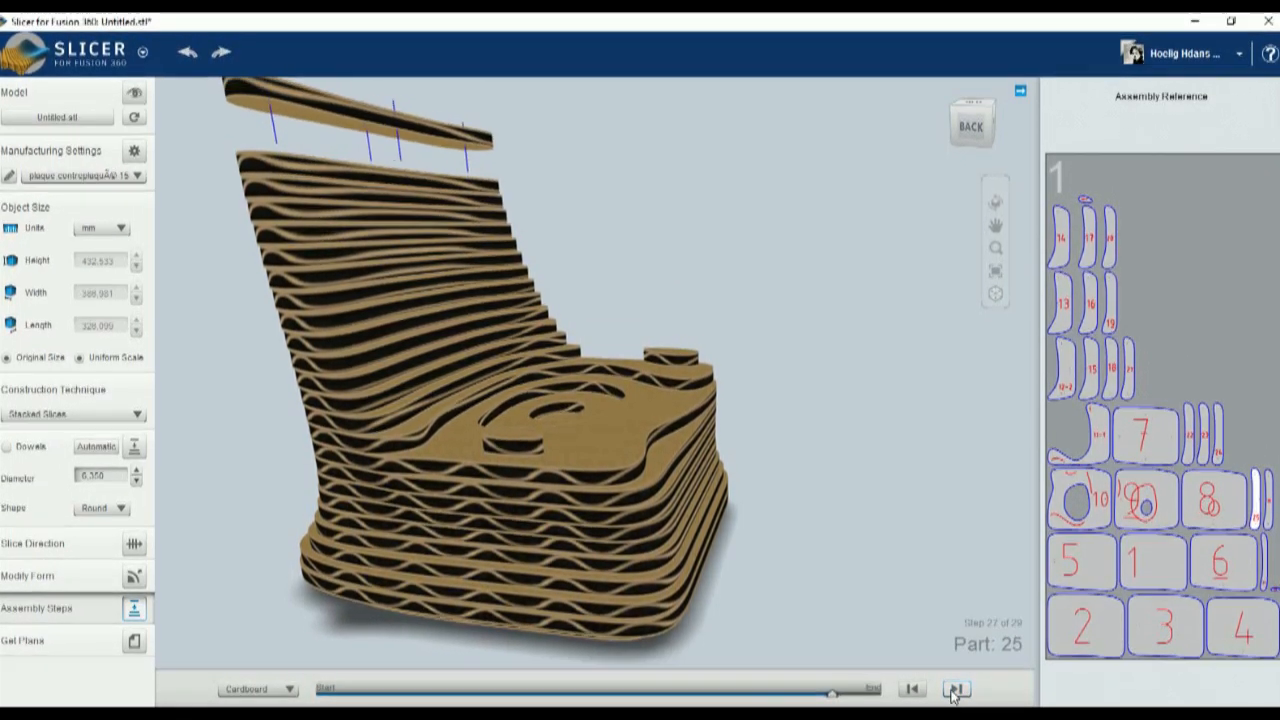
click(956, 688)
click(956, 688)
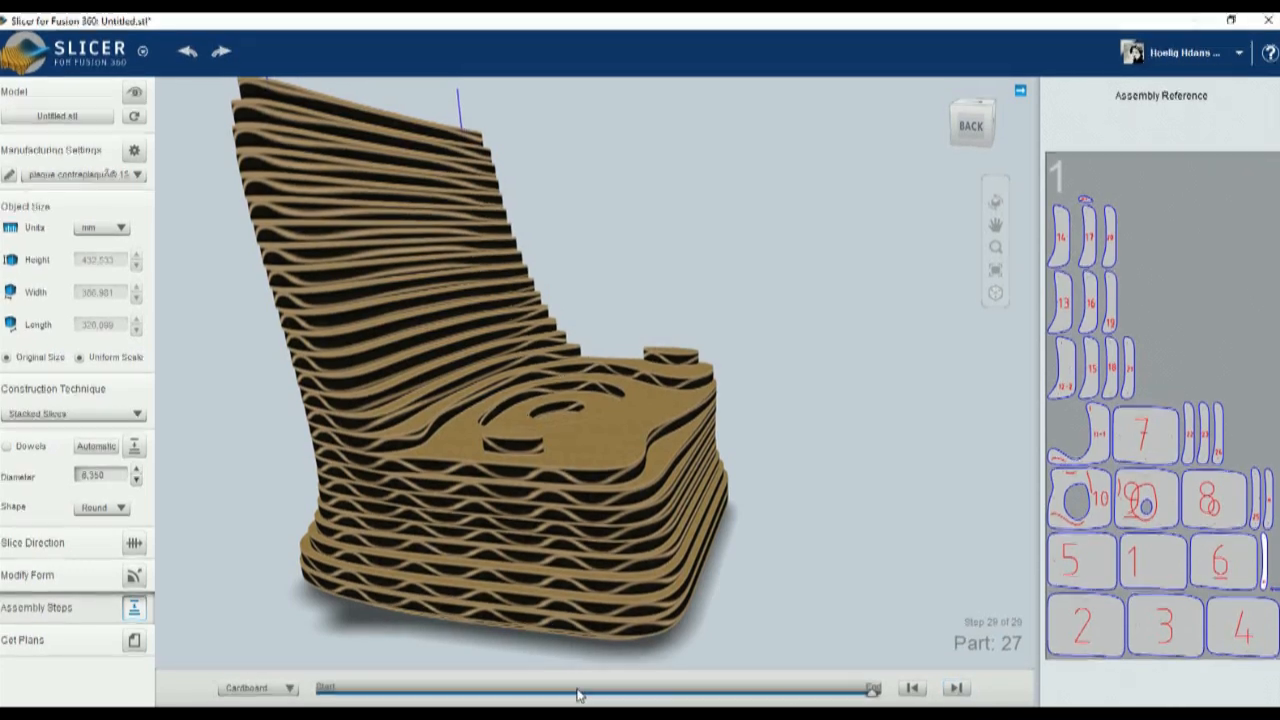
Step: Set the assembly preview's material to Plywood and look over the stacked seat
click(290, 690)
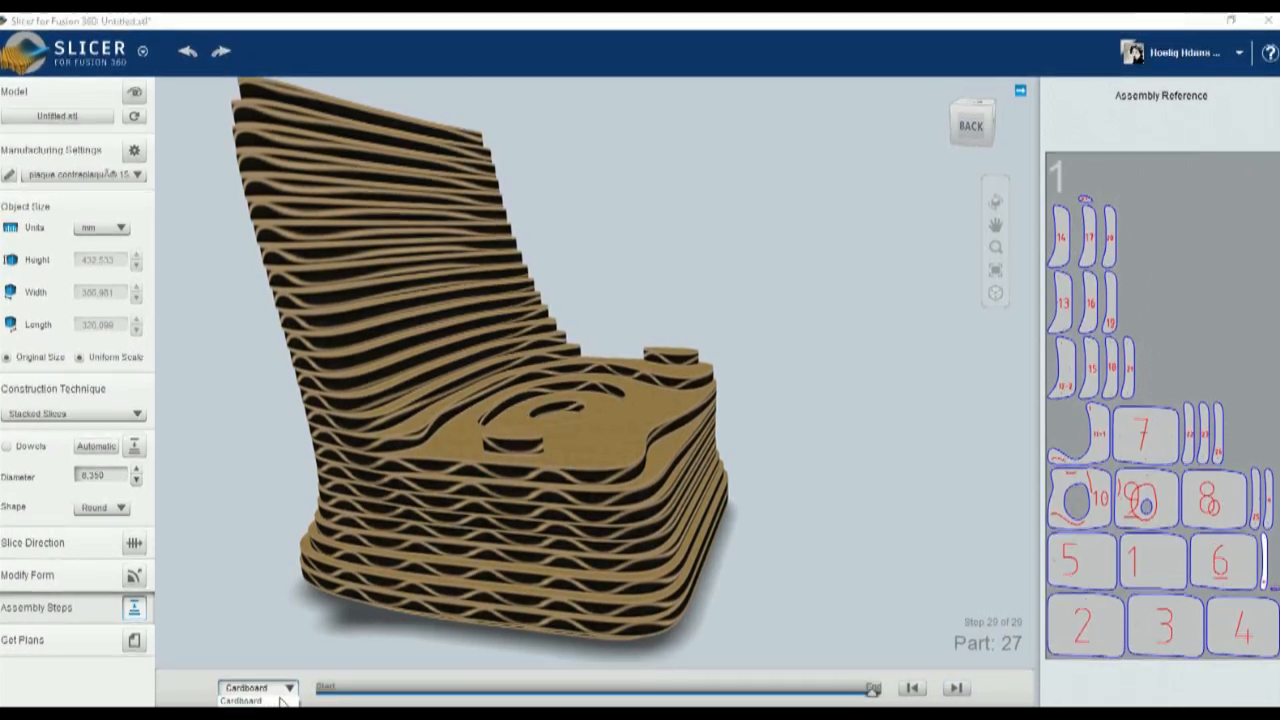
click(255, 704)
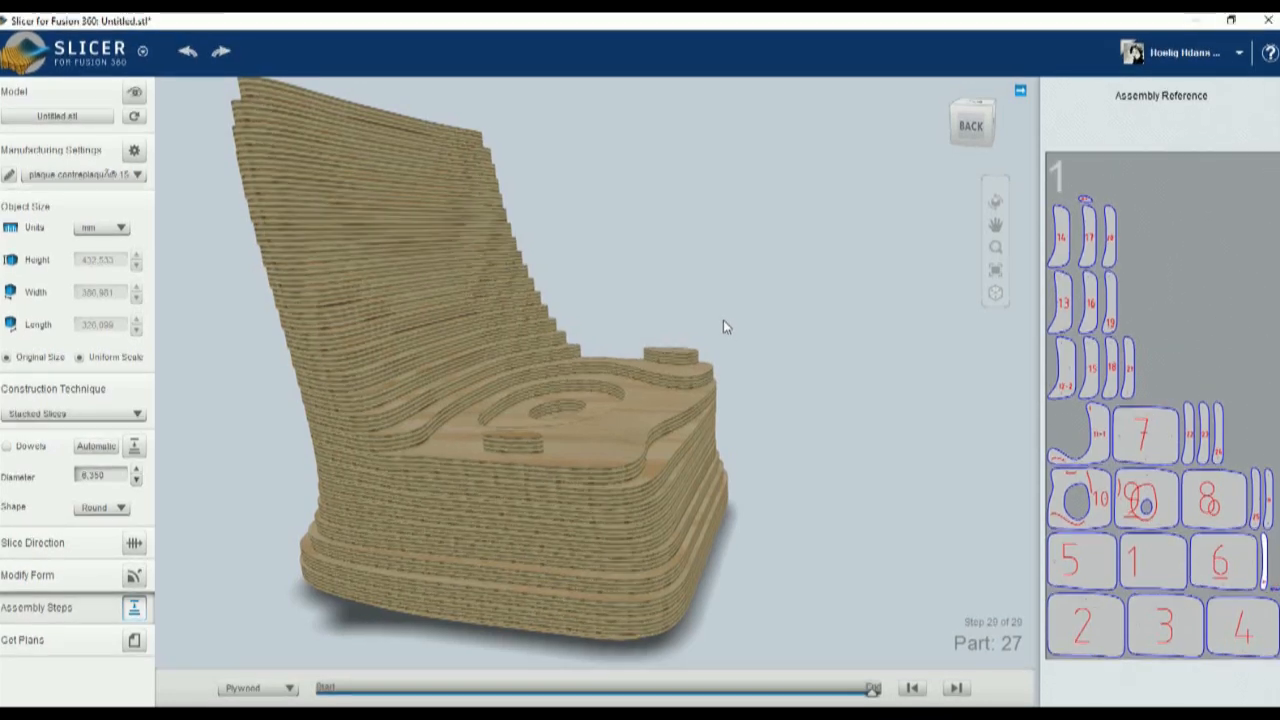
scroll(728, 290, down, 4)
drag(740, 296, 800, 304)
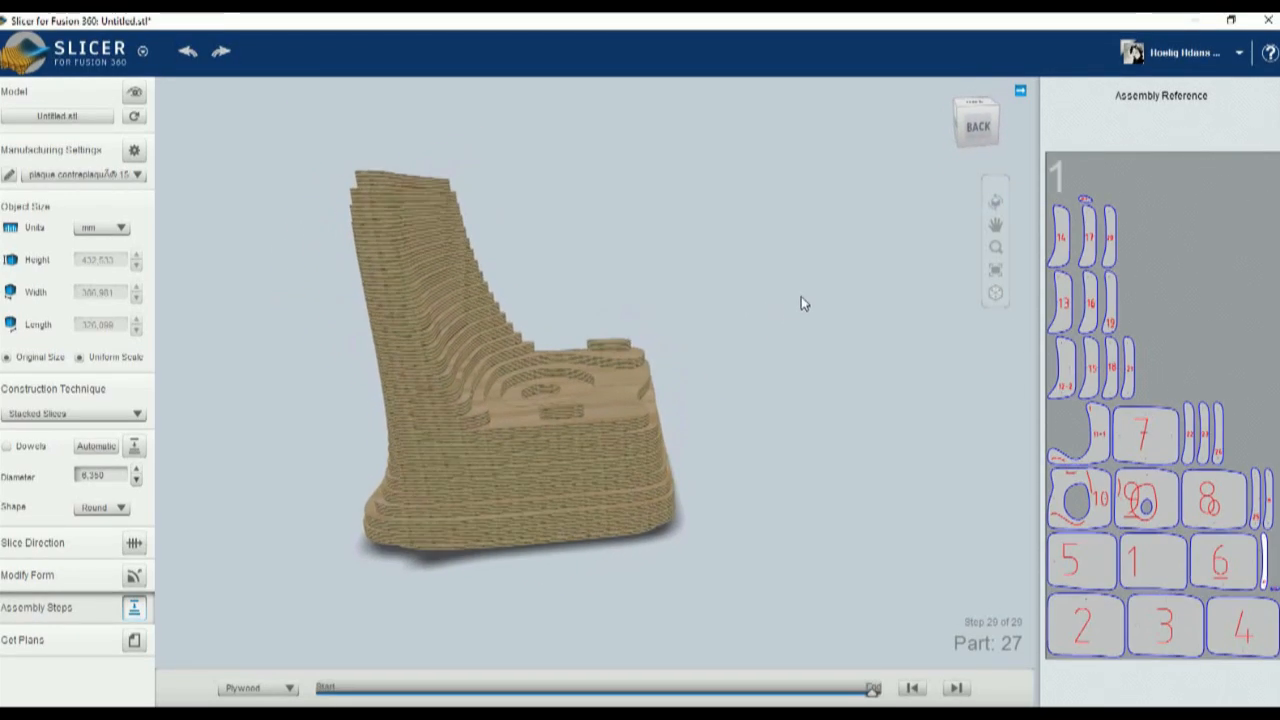
Step: Change the seat's construction technique to Interlocked Slices and inspect the resulting lattice from several sides
click(138, 414)
click(140, 414)
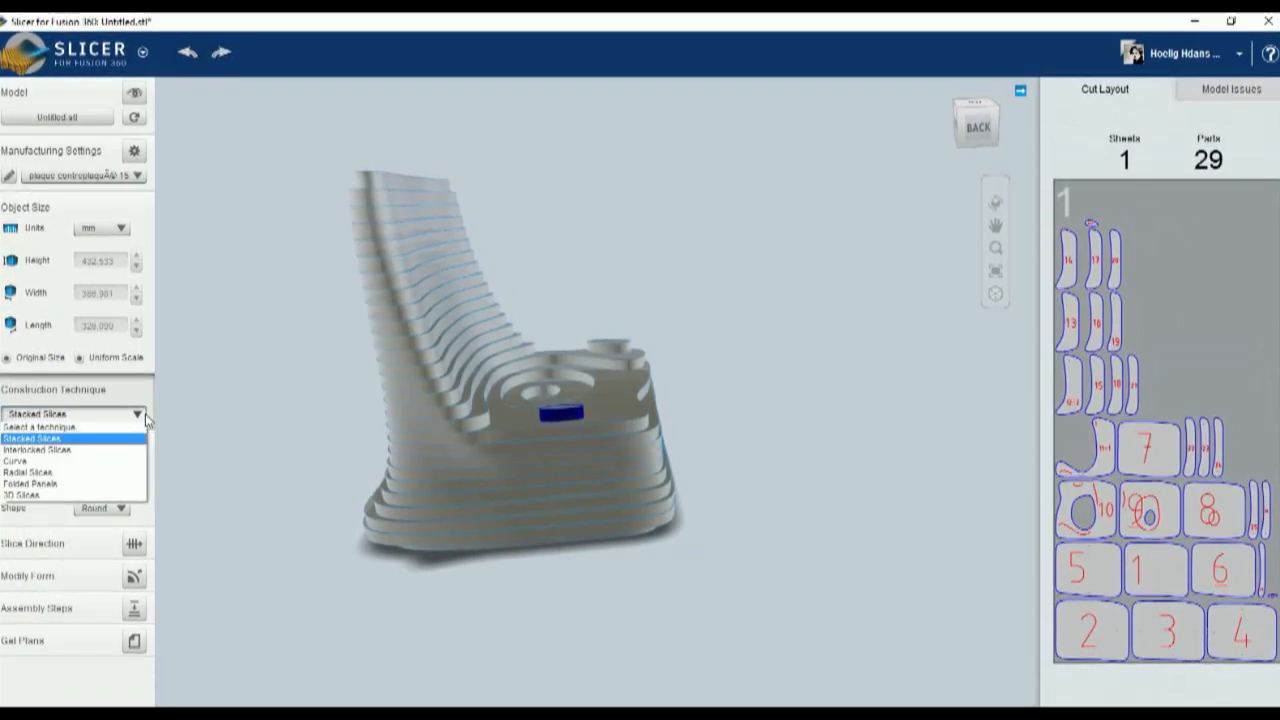
click(60, 440)
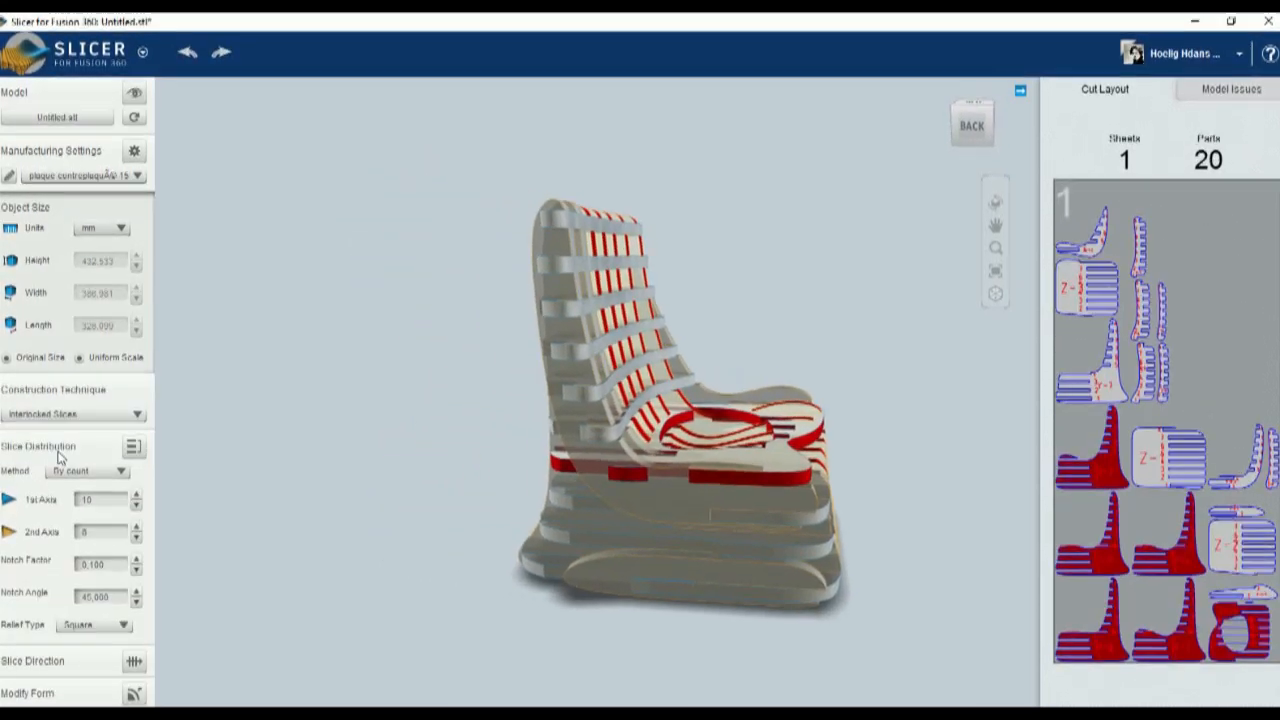
scroll(753, 394, up, 1)
drag(854, 389, 707, 433)
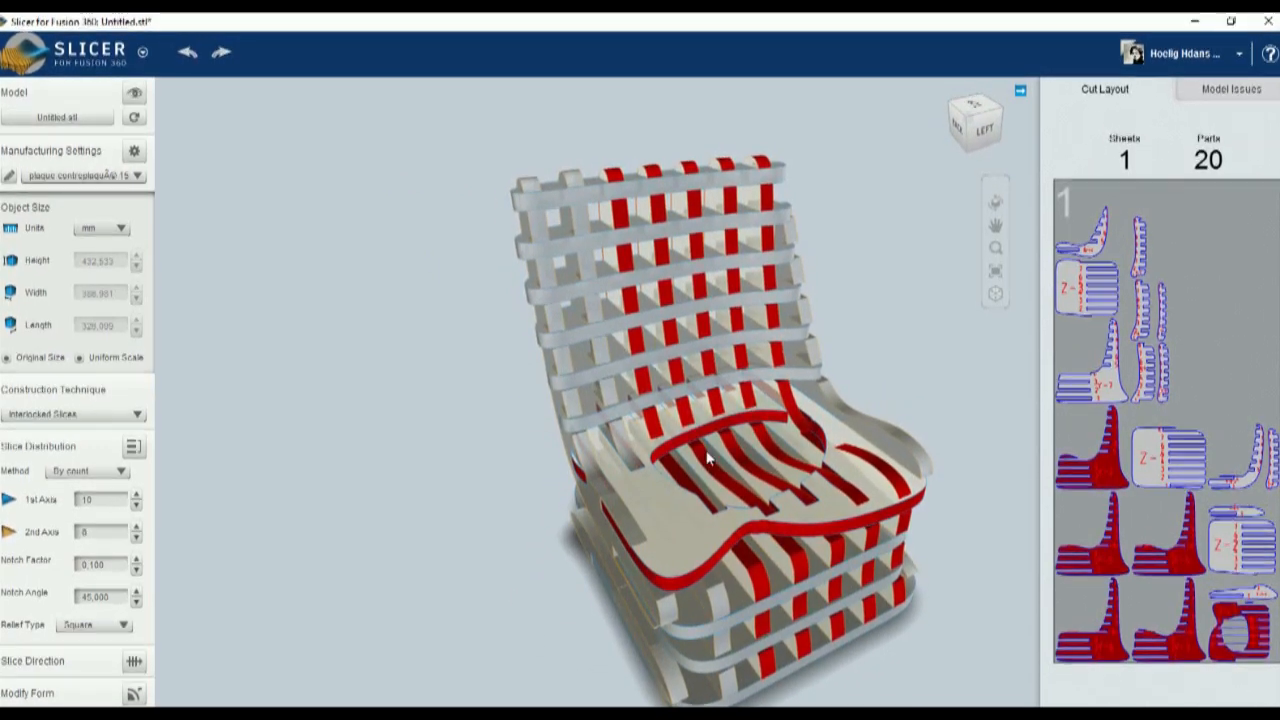
drag(692, 458, 759, 428)
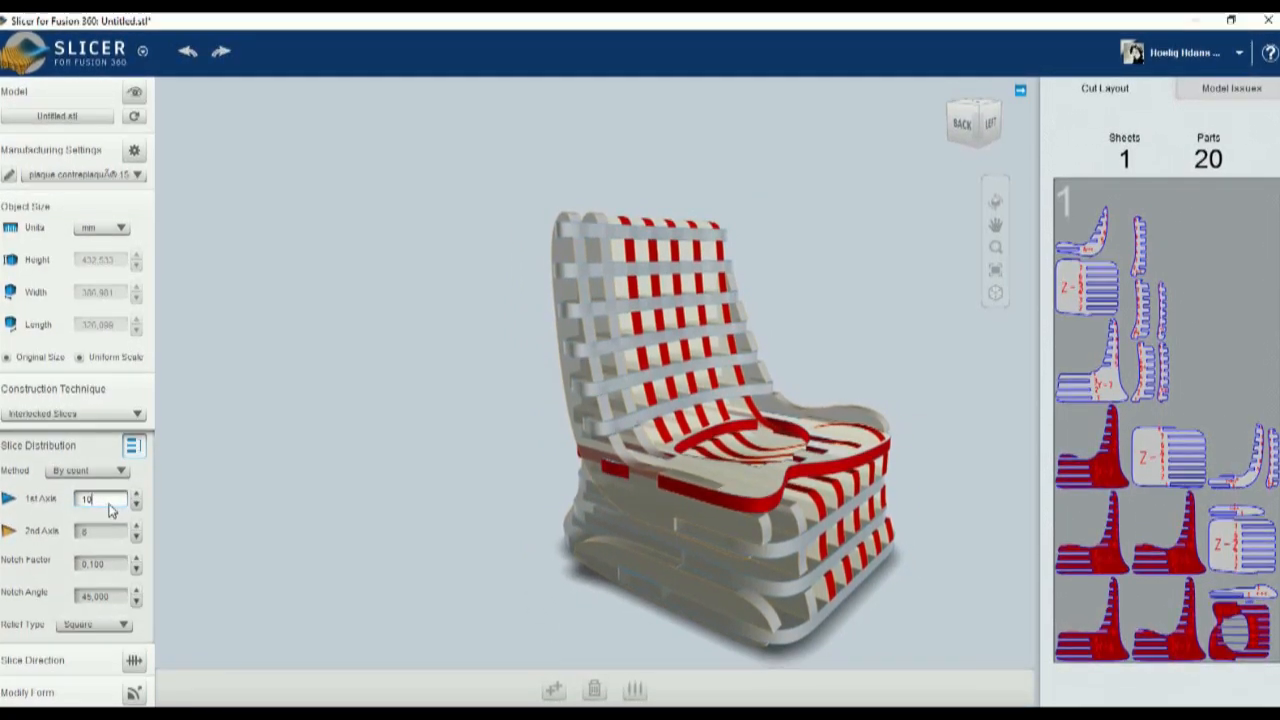
Step: Lower the number of slices along the 1st axis to 2 and check the seat from the front
click(137, 507)
click(137, 507)
click(137, 507)
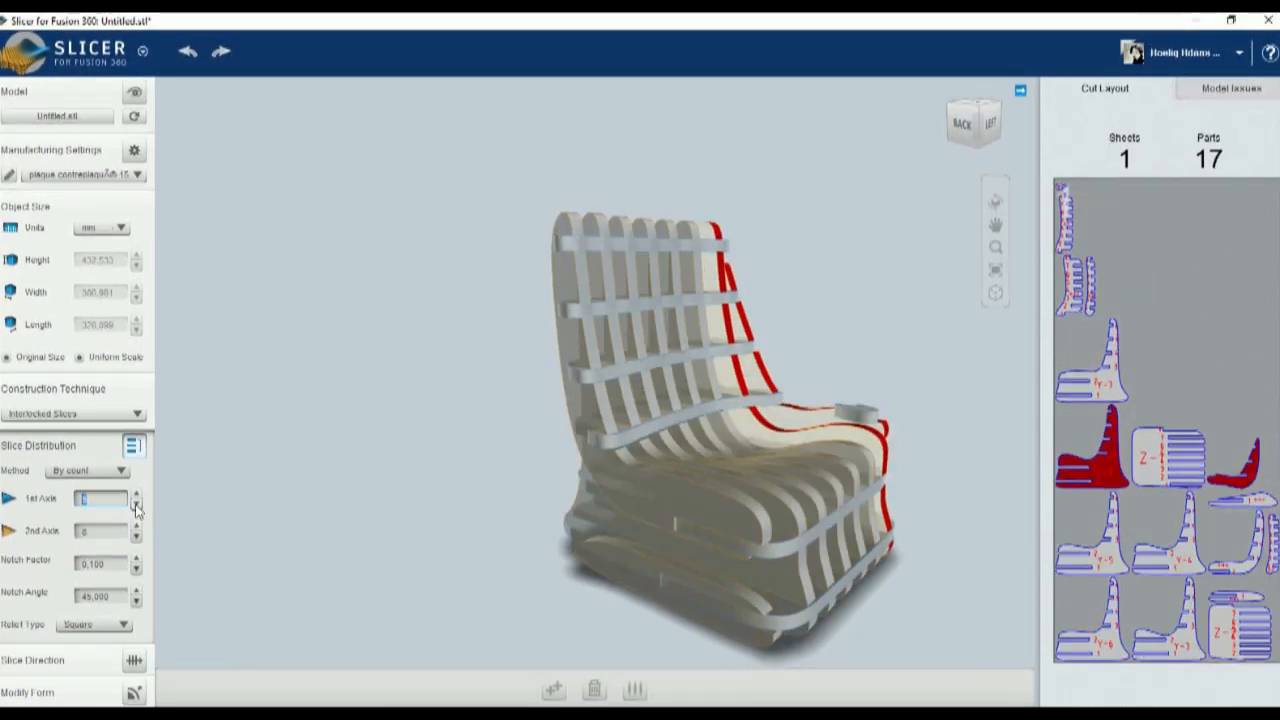
click(137, 507)
click(137, 507)
click(137, 507)
click(137, 507)
click(137, 507)
middle_drag(906, 563, 835, 513)
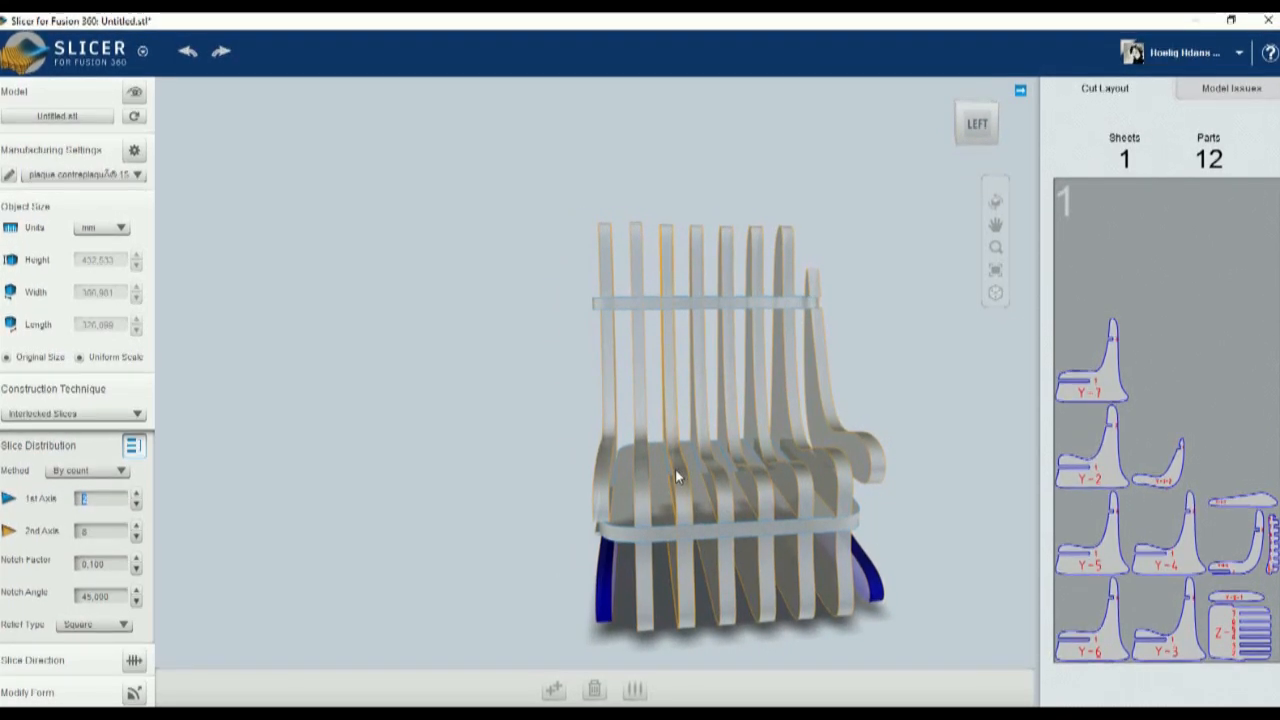
Step: Set the slice distribution to 3 slices along the 1st axis and 5 along the 2nd axis
middle_drag(537, 491, 586, 491)
click(136, 494)
click(137, 537)
click(137, 537)
click(137, 537)
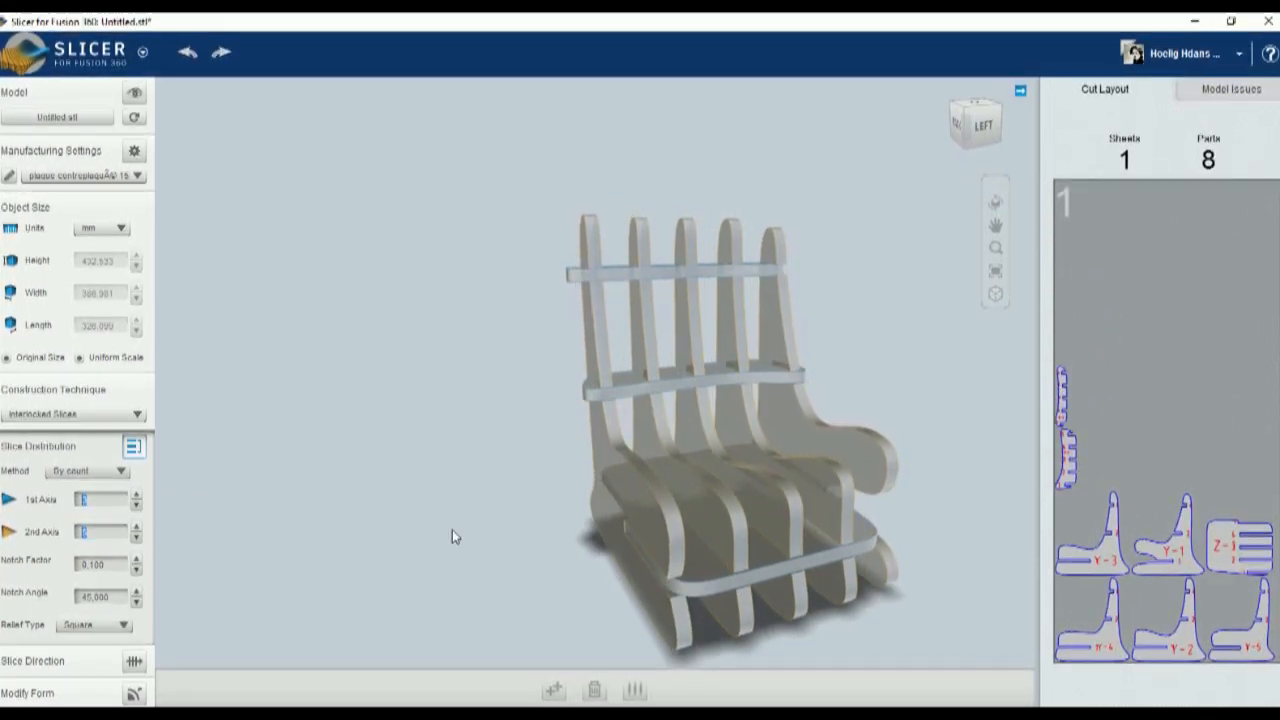
mouse_move(897, 487)
middle_down()
mouse_move(865, 478)
mouse_move(815, 500)
mouse_move(600, 491)
mouse_move(914, 469)
middle_up()
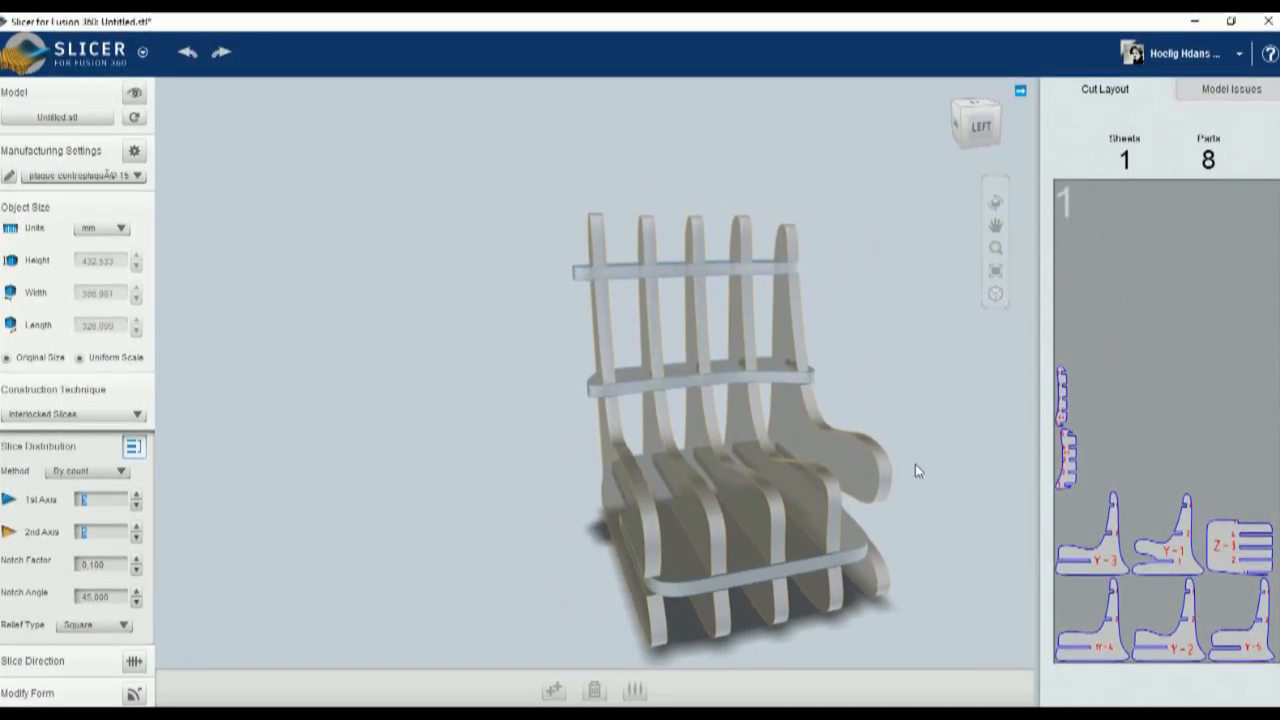
Step: Set the slice distribution to 9 slices along both the 1st axis and the 2nd axis
click(136, 497)
click(136, 528)
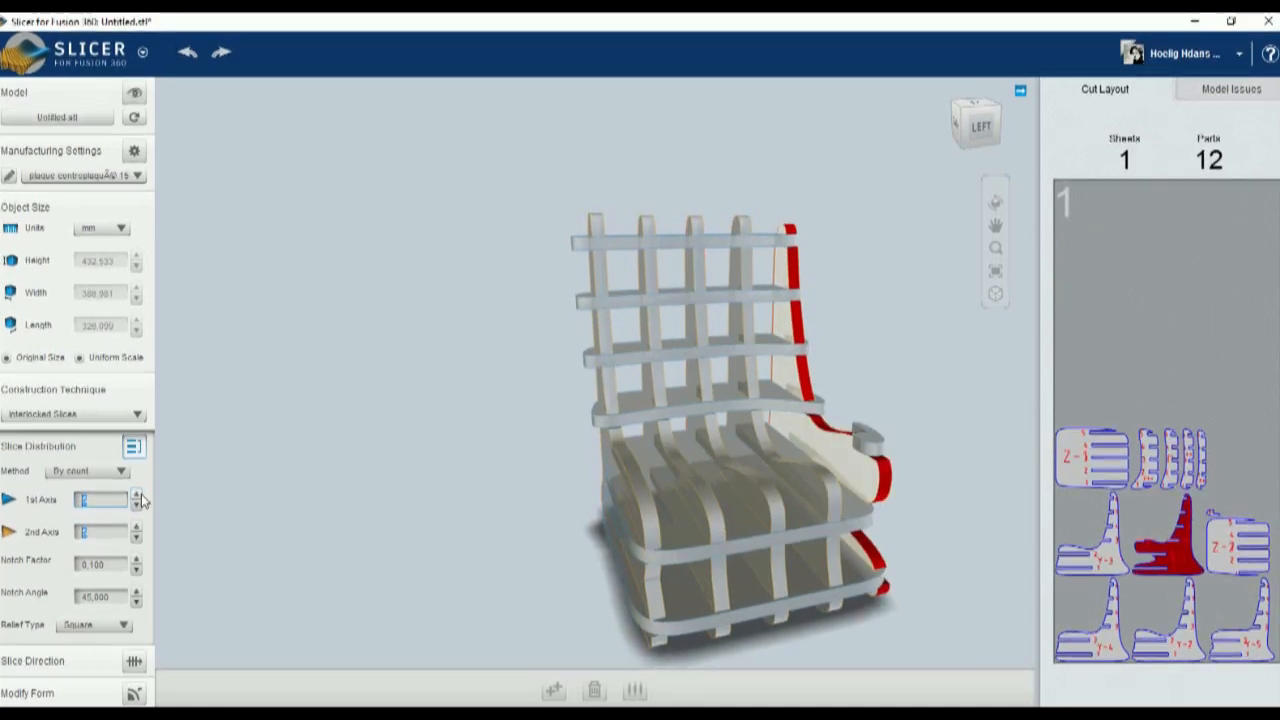
click(136, 528)
click(136, 528)
click(136, 535)
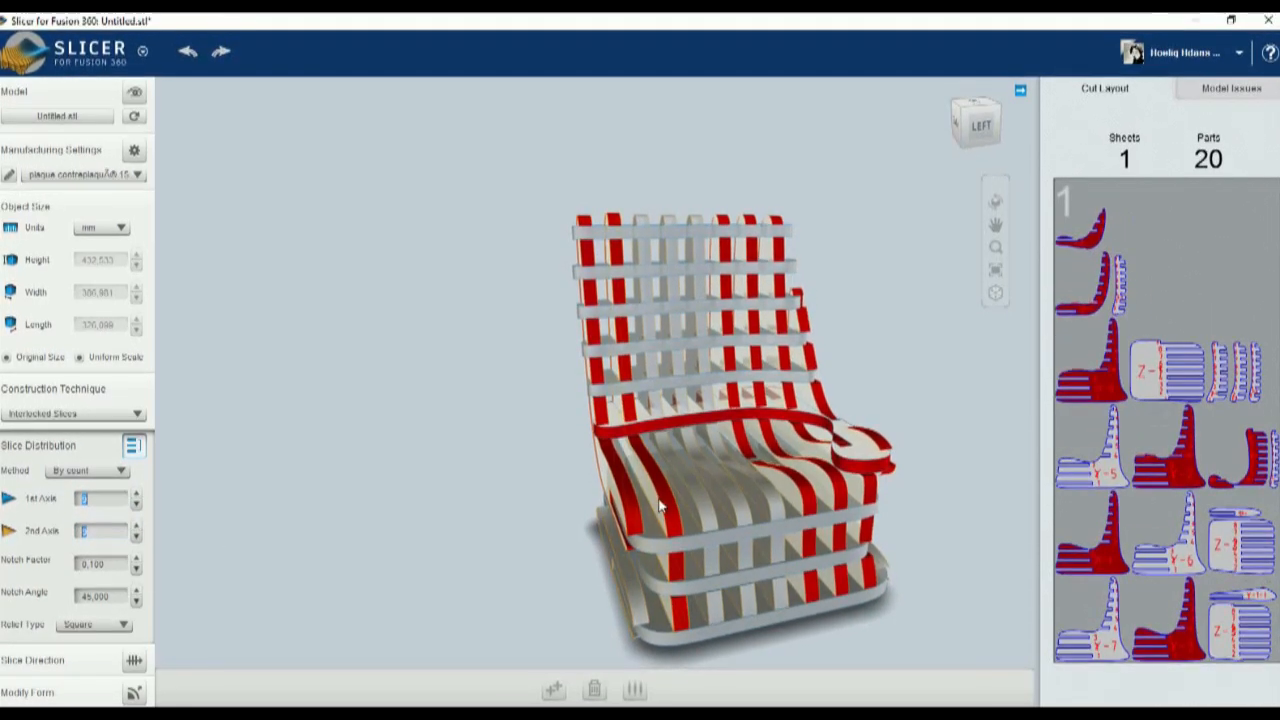
mouse_move(914, 423)
middle_down()
mouse_move(876, 425)
mouse_move(950, 425)
mouse_move(895, 422)
middle_up()
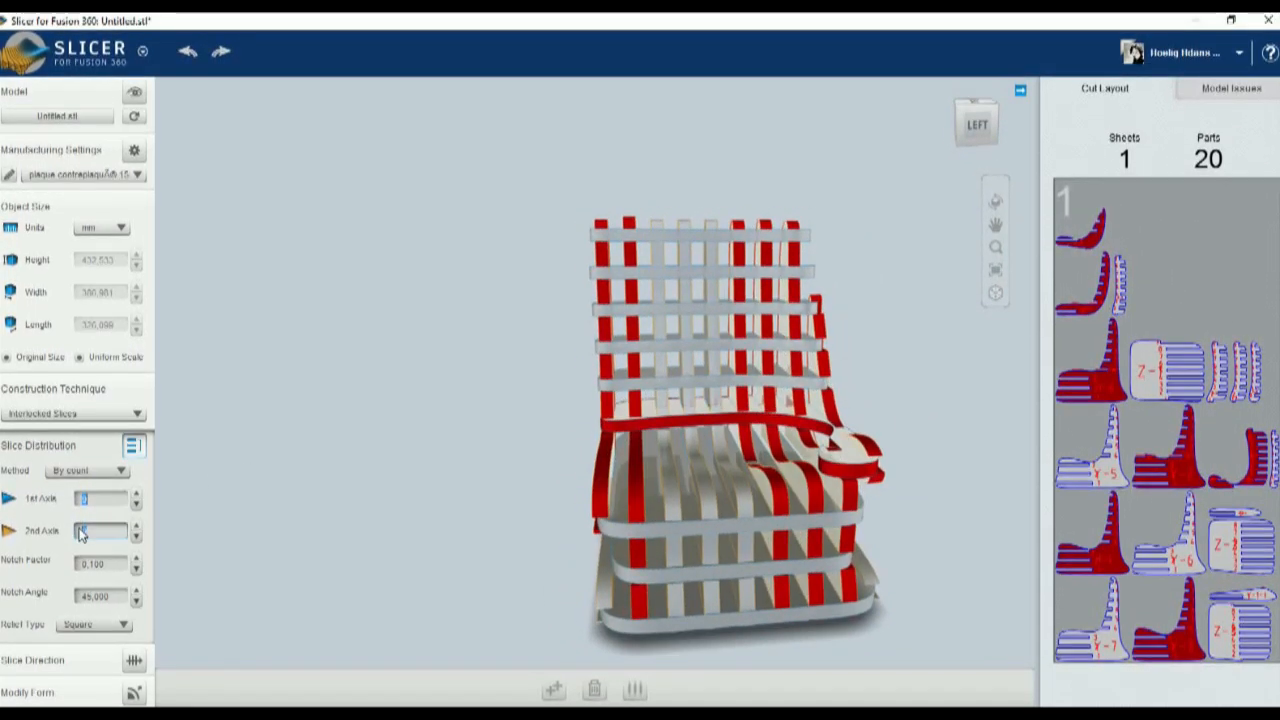
text(9)
key(Return)
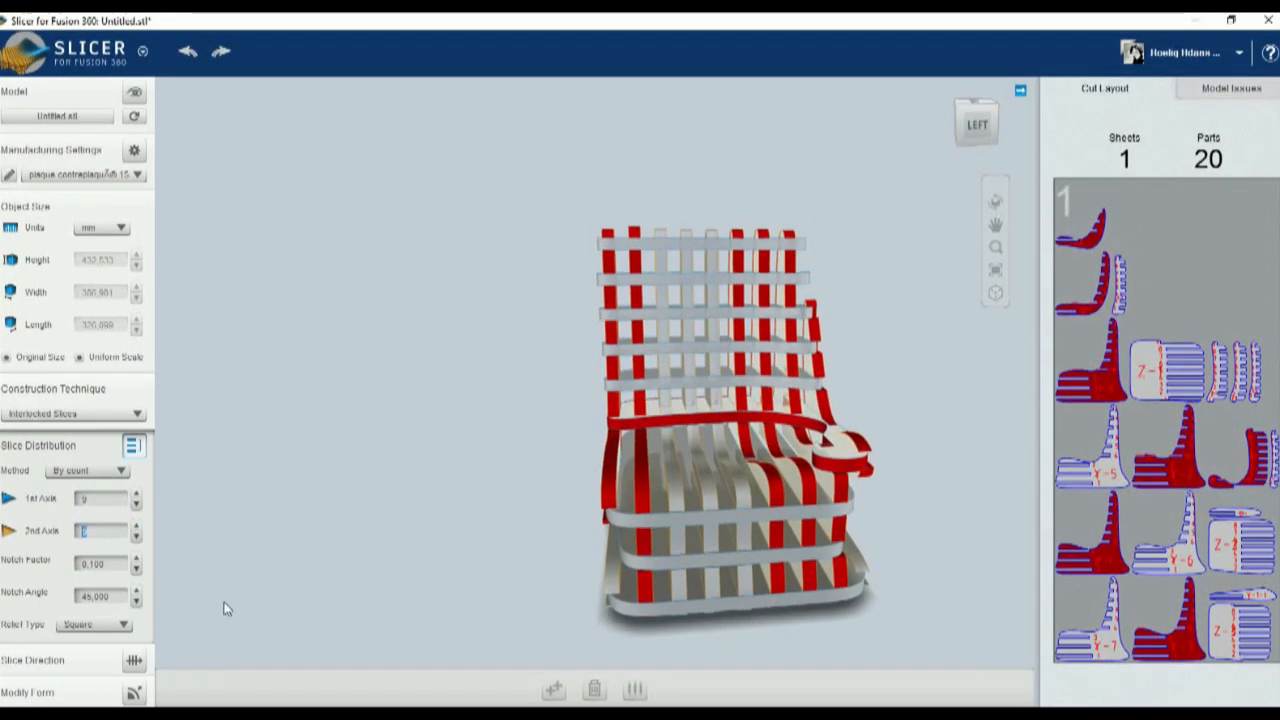
middle_drag(545, 482, 500, 451)
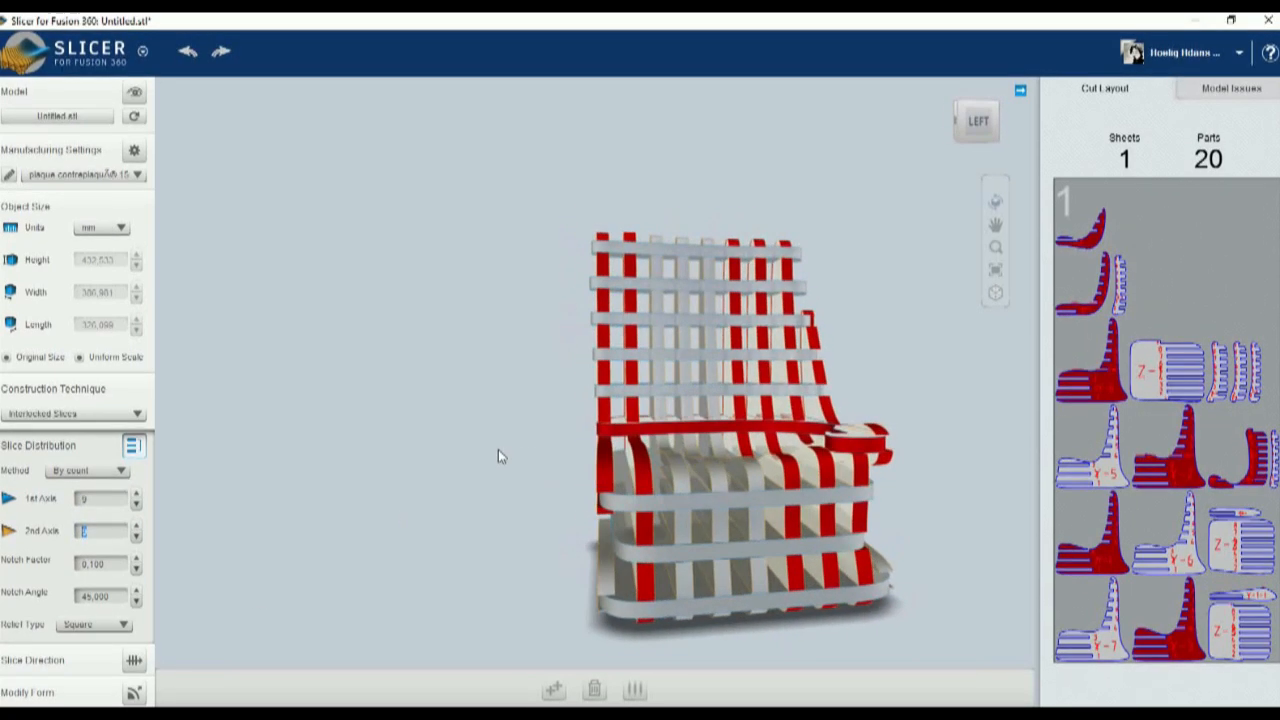
Step: Enable slice direction editing and rotate the 2nd axis slices diagonally around the seat's vertical axis
click(134, 662)
middle_drag(488, 413, 620, 431)
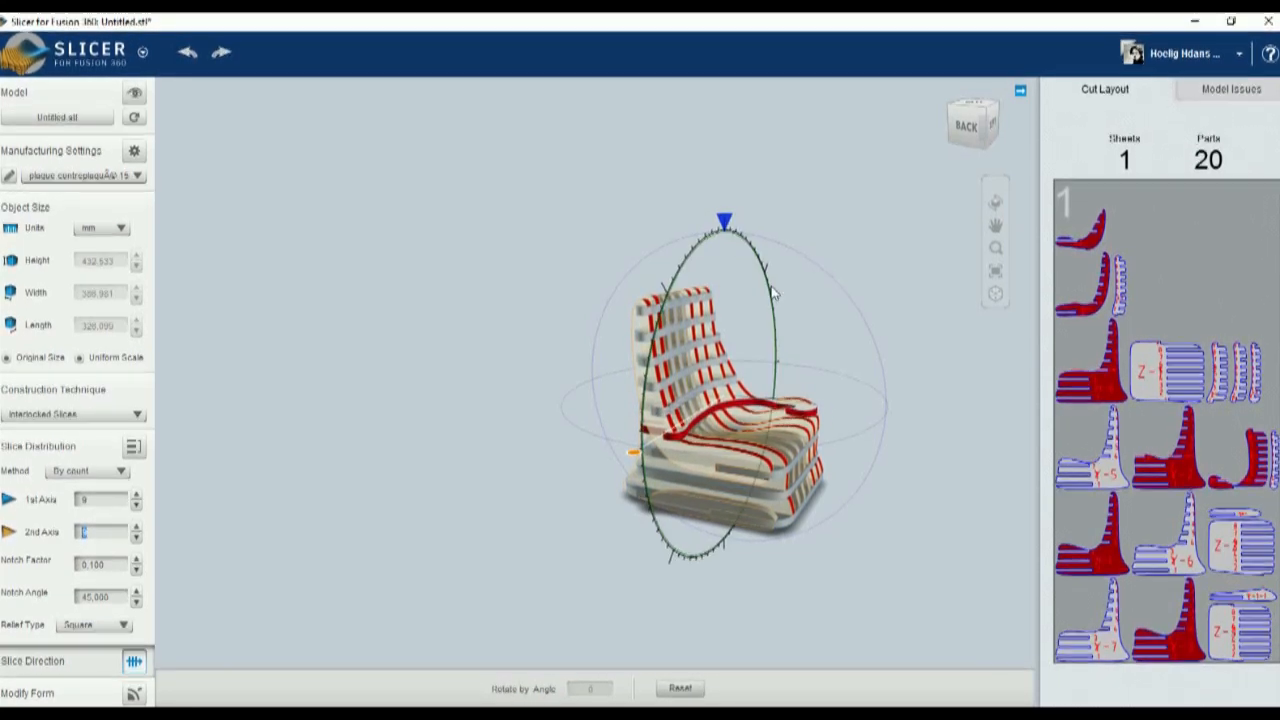
click(870, 392)
drag(648, 460, 703, 455)
drag(902, 458, 843, 594)
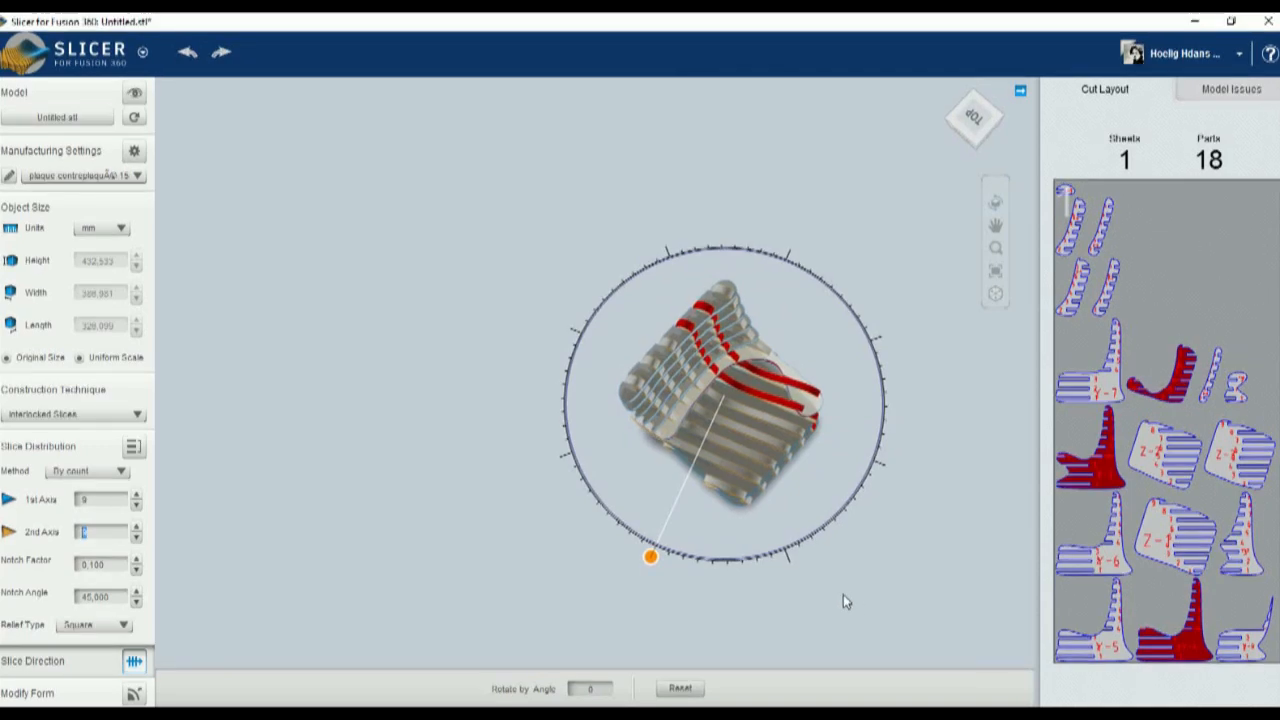
drag(651, 557, 695, 571)
drag(675, 614, 707, 490)
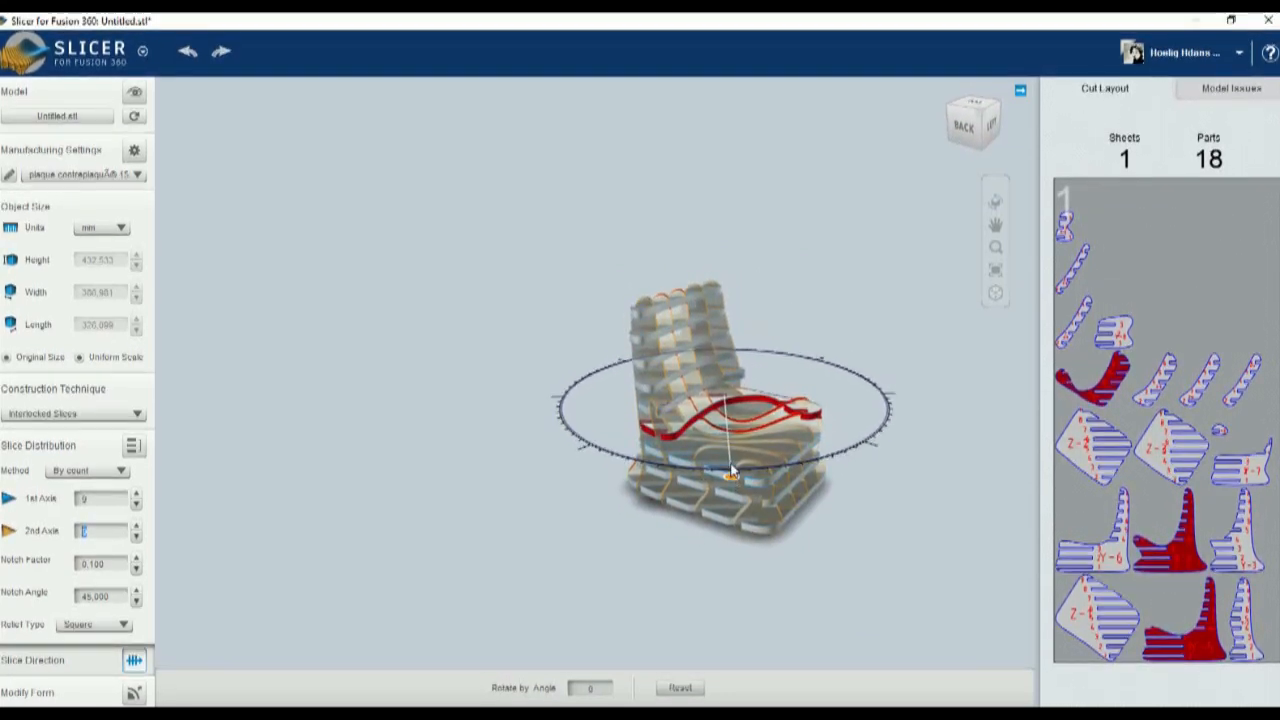
Step: Tilt the 1st axis slice direction slightly away from vertical so that the horizontal slices run at a slant
click(732, 482)
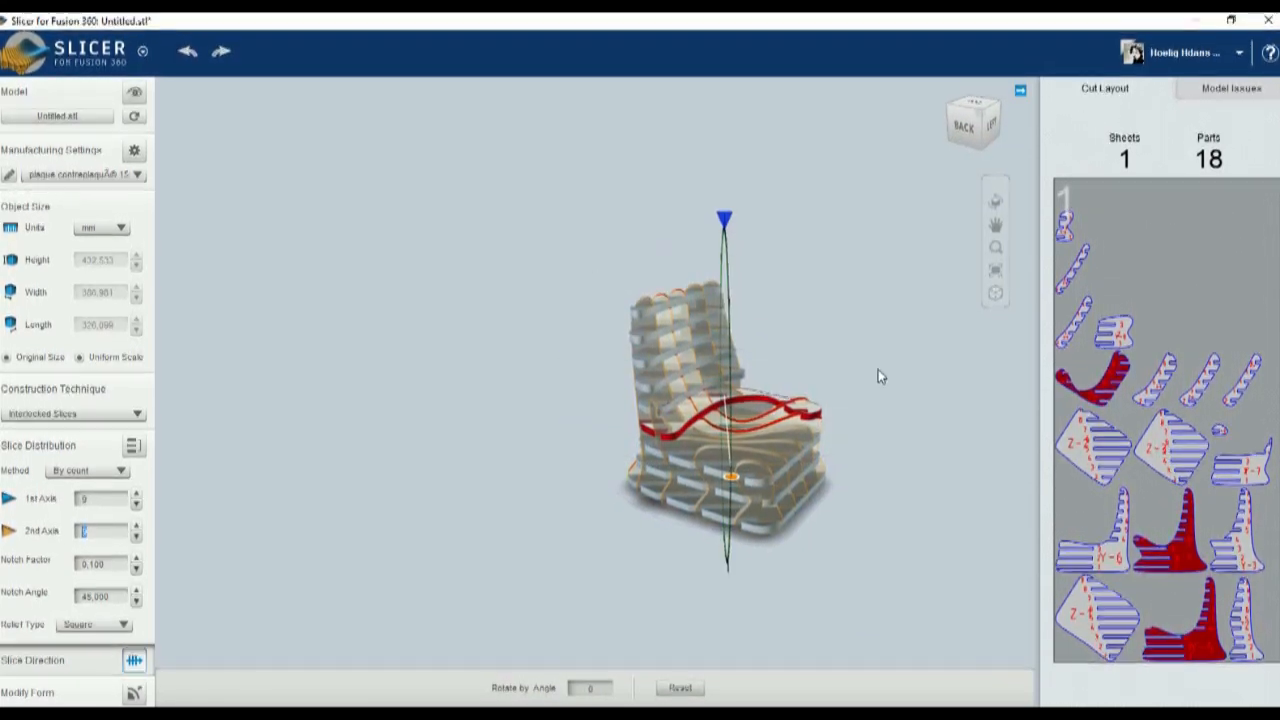
drag(814, 374, 680, 367)
drag(726, 222, 673, 228)
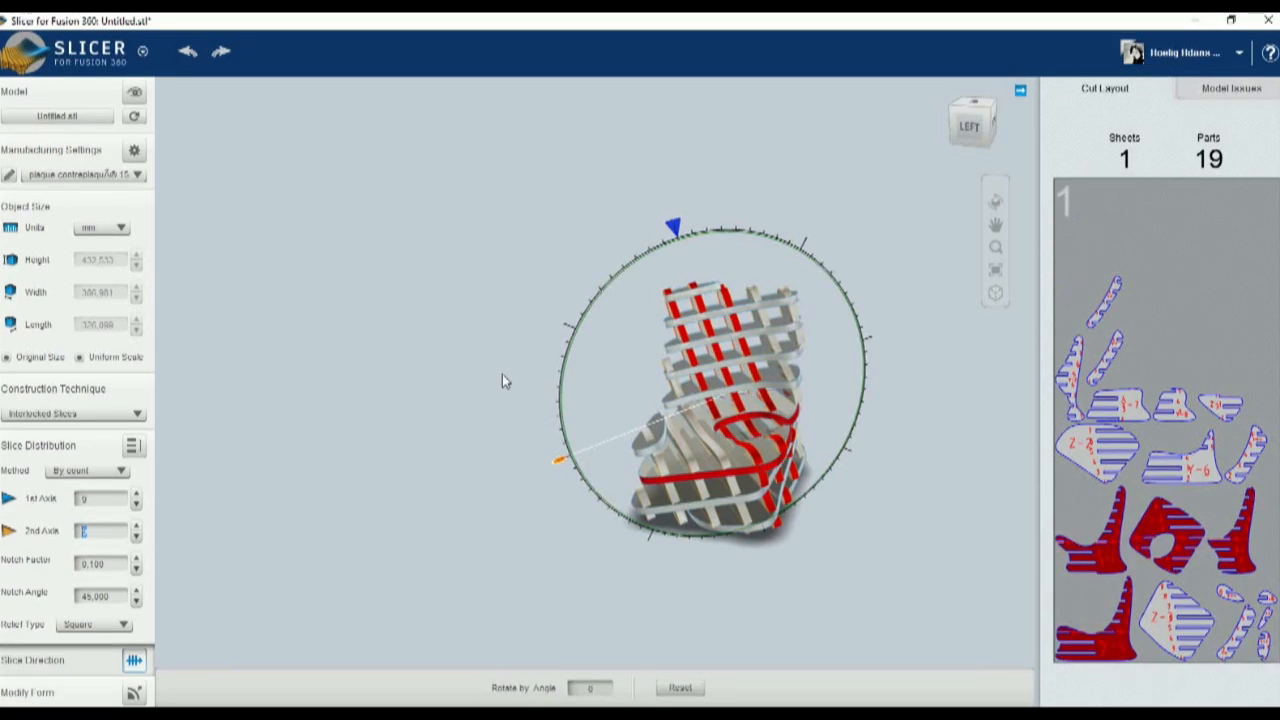
mouse_move(466, 402)
mouse_down()
mouse_move(460, 431)
mouse_move(745, 461)
mouse_move(849, 529)
mouse_move(677, 529)
mouse_move(460, 400)
mouse_move(382, 387)
mouse_move(383, 403)
mouse_move(467, 397)
mouse_up()
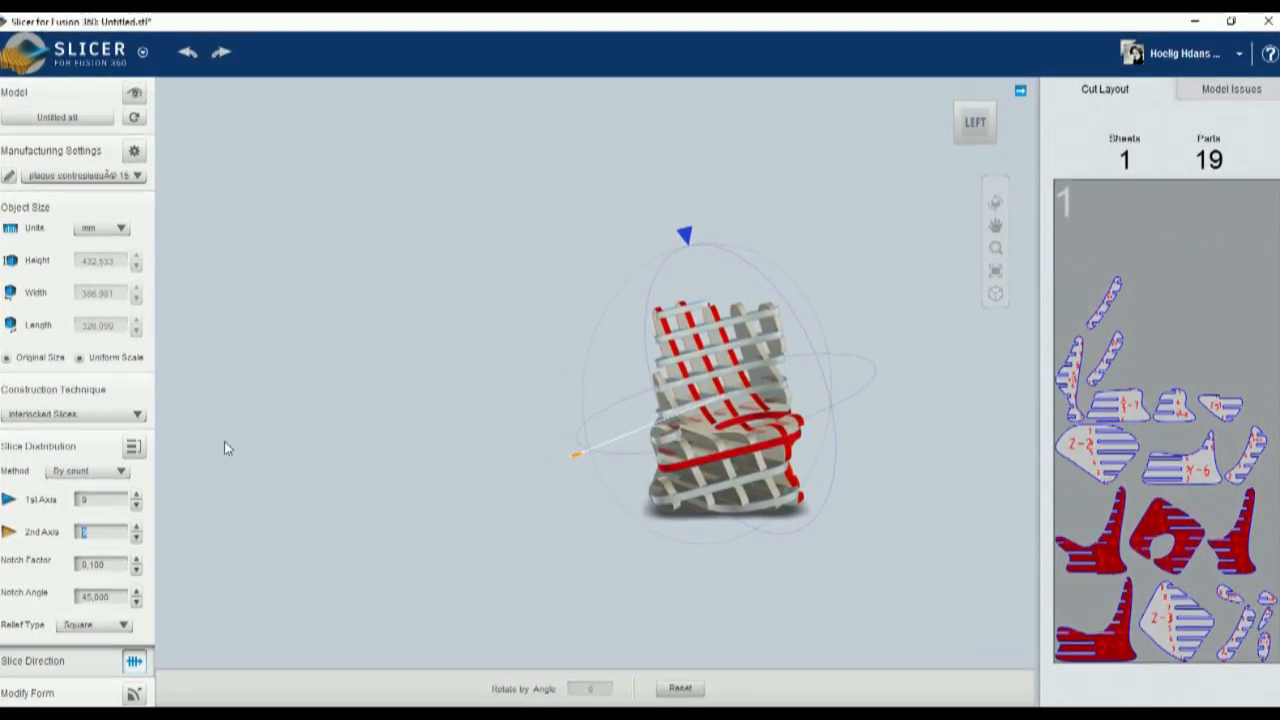
Step: Try the Curve construction technique on the seat and switch it to Radial Slices
click(137, 414)
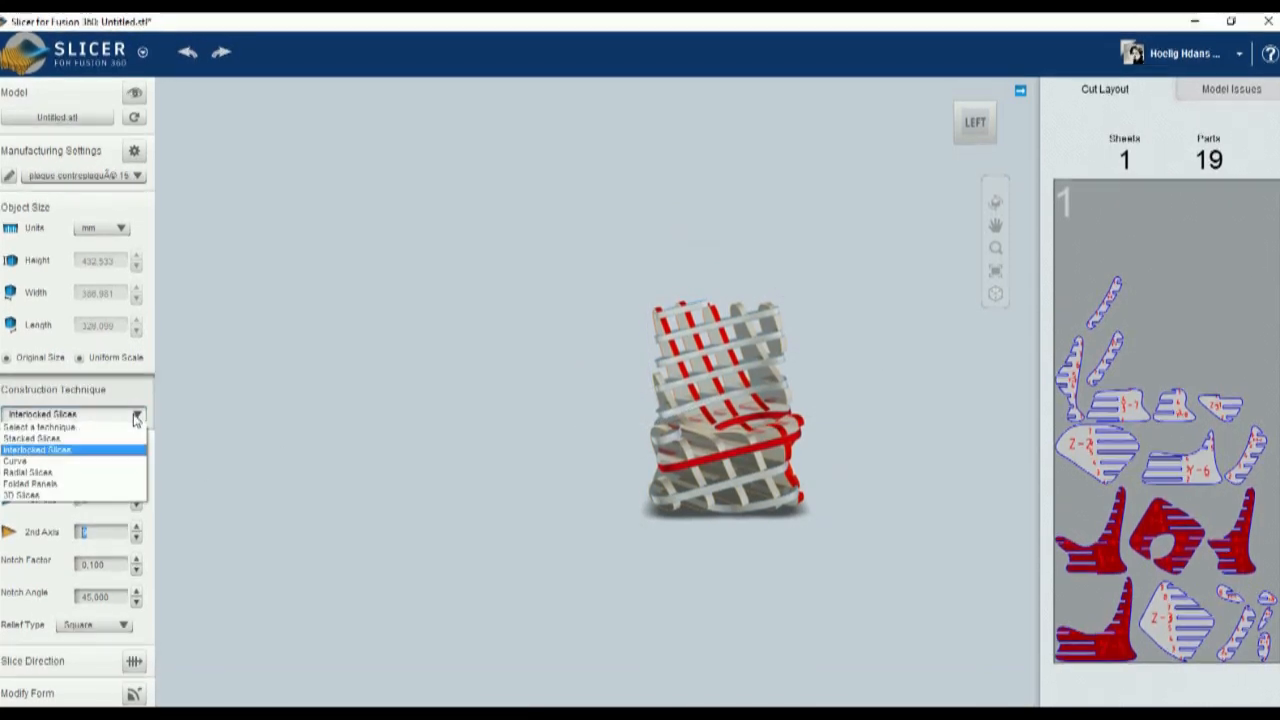
click(80, 462)
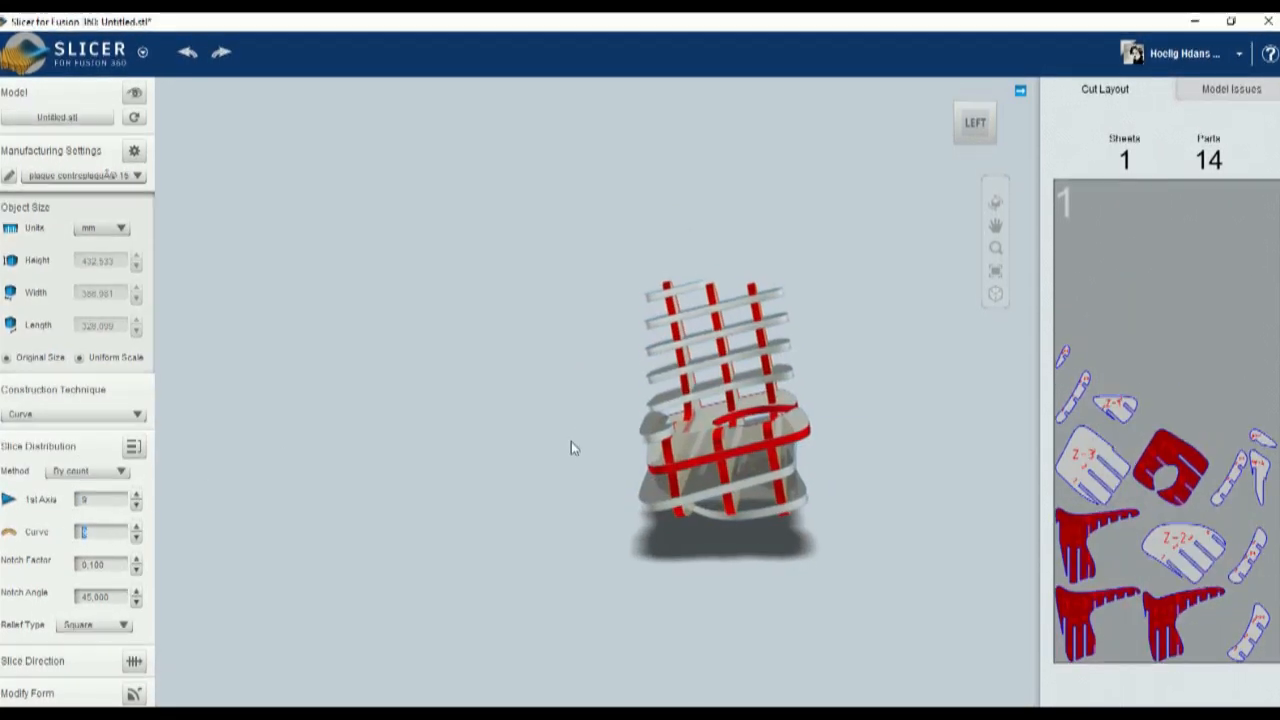
click(138, 414)
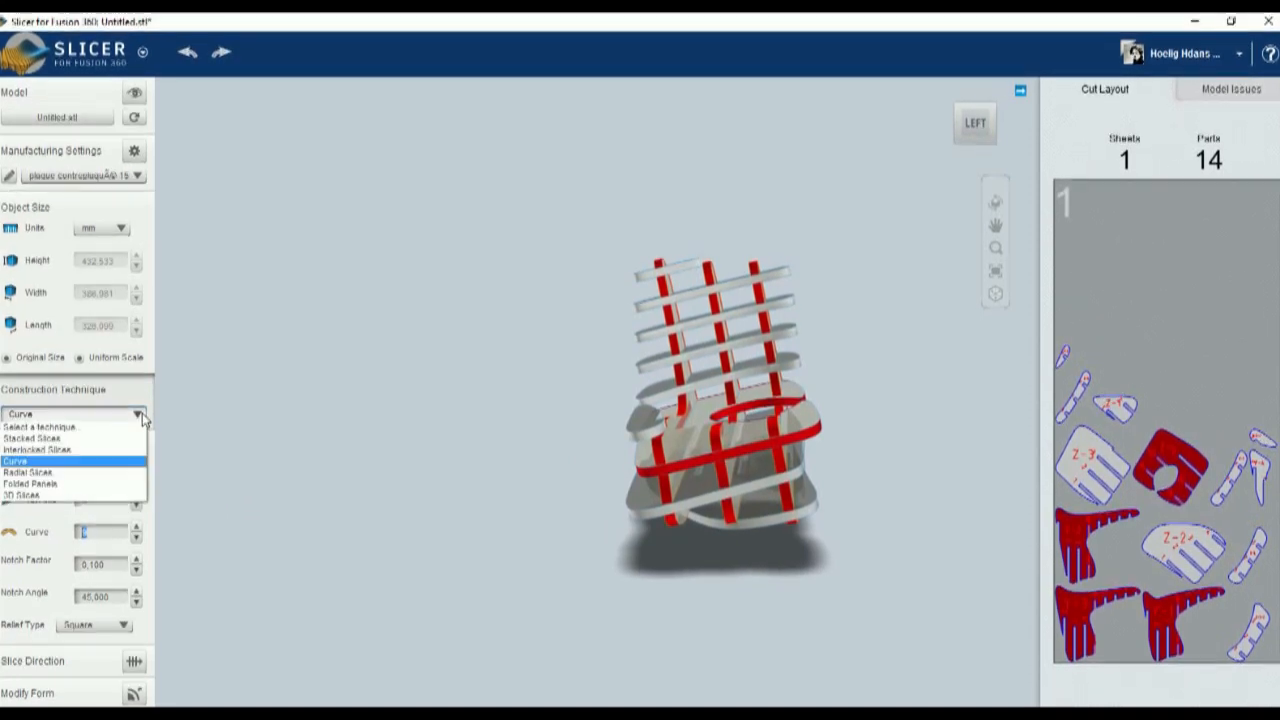
click(60, 472)
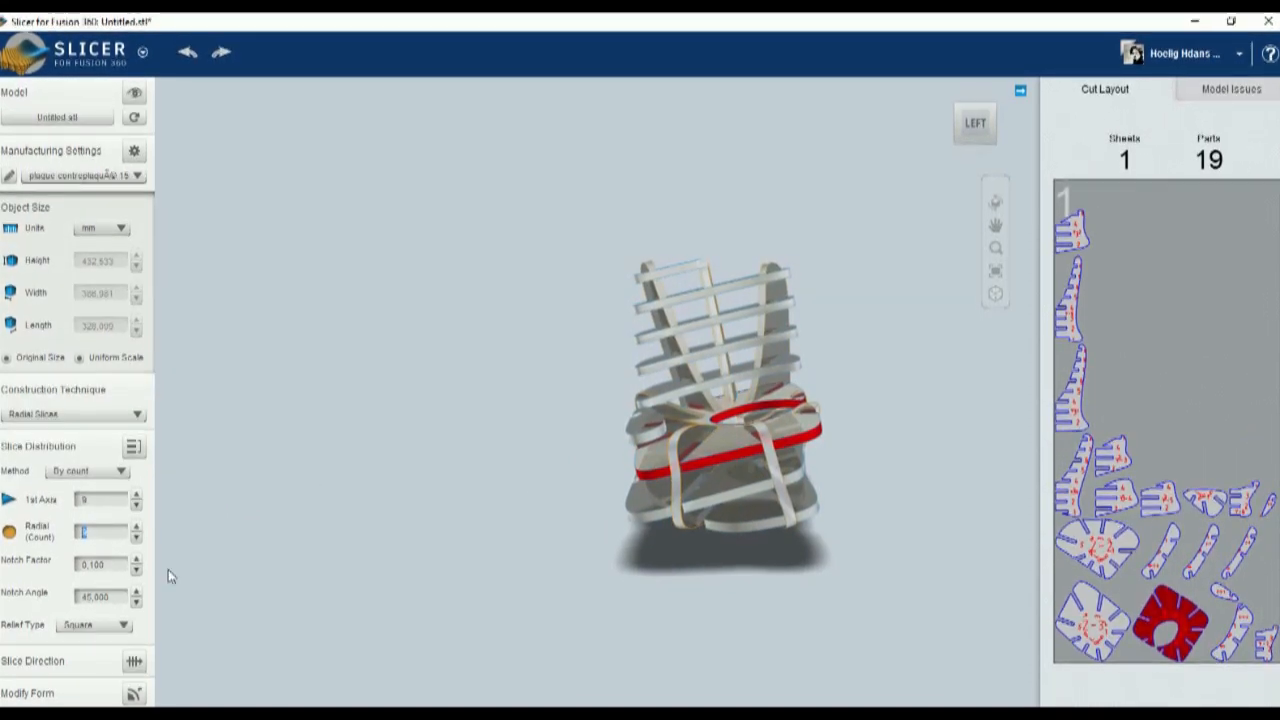
Step: Enable slice direction editing and rotate the 1st axis of the radial slices back towards vertical
click(134, 660)
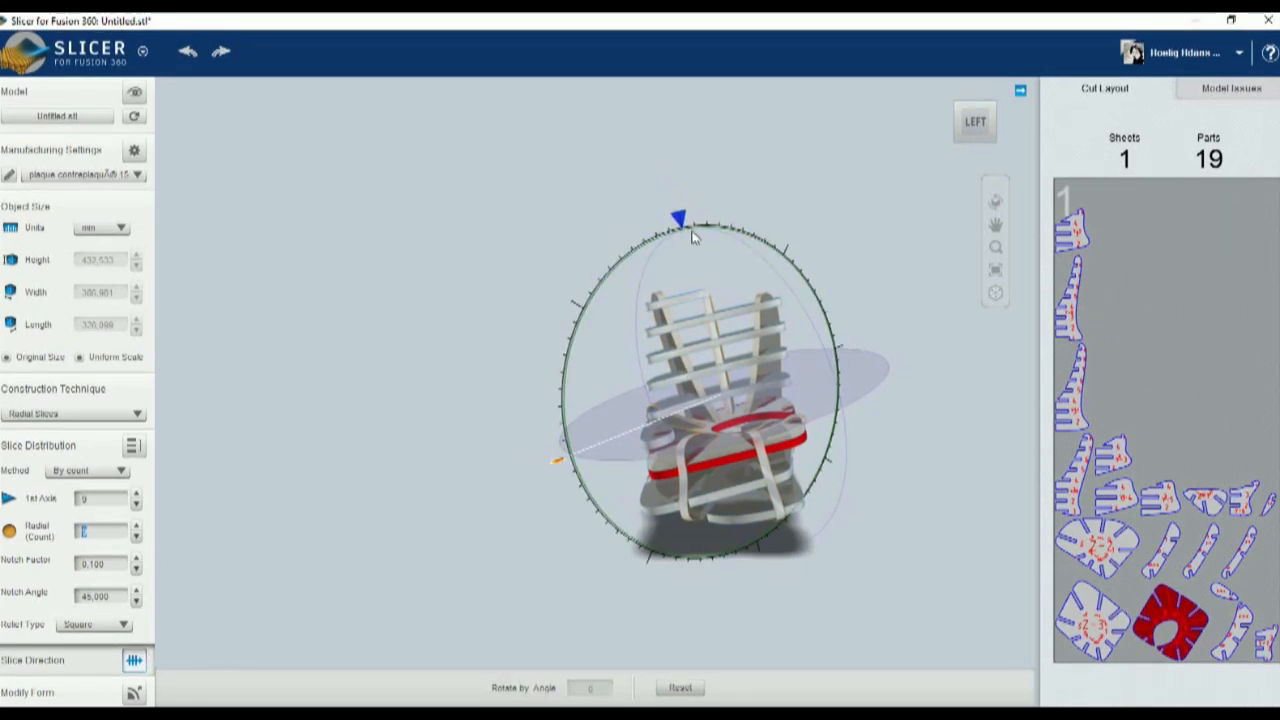
drag(697, 218, 638, 343)
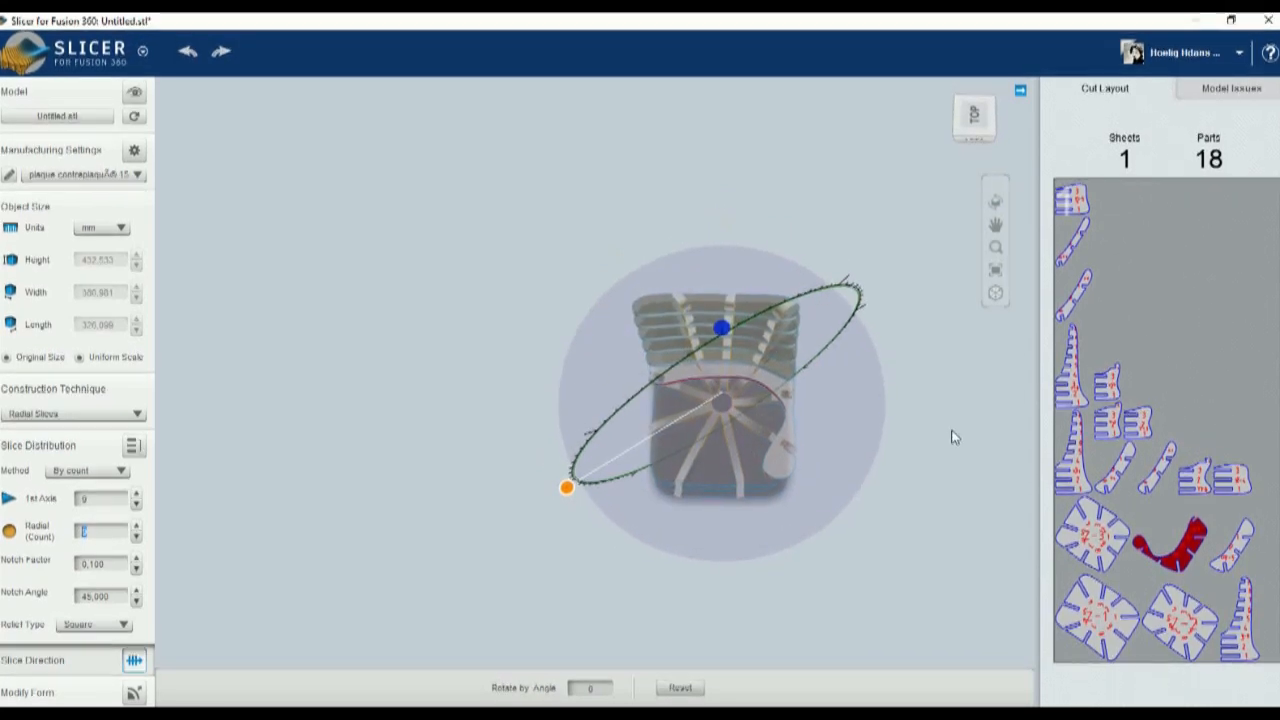
Step: Increase the number of radial slices around the seat to 14
click(137, 527)
click(137, 526)
click(137, 526)
click(137, 526)
click(137, 526)
drag(663, 514, 803, 392)
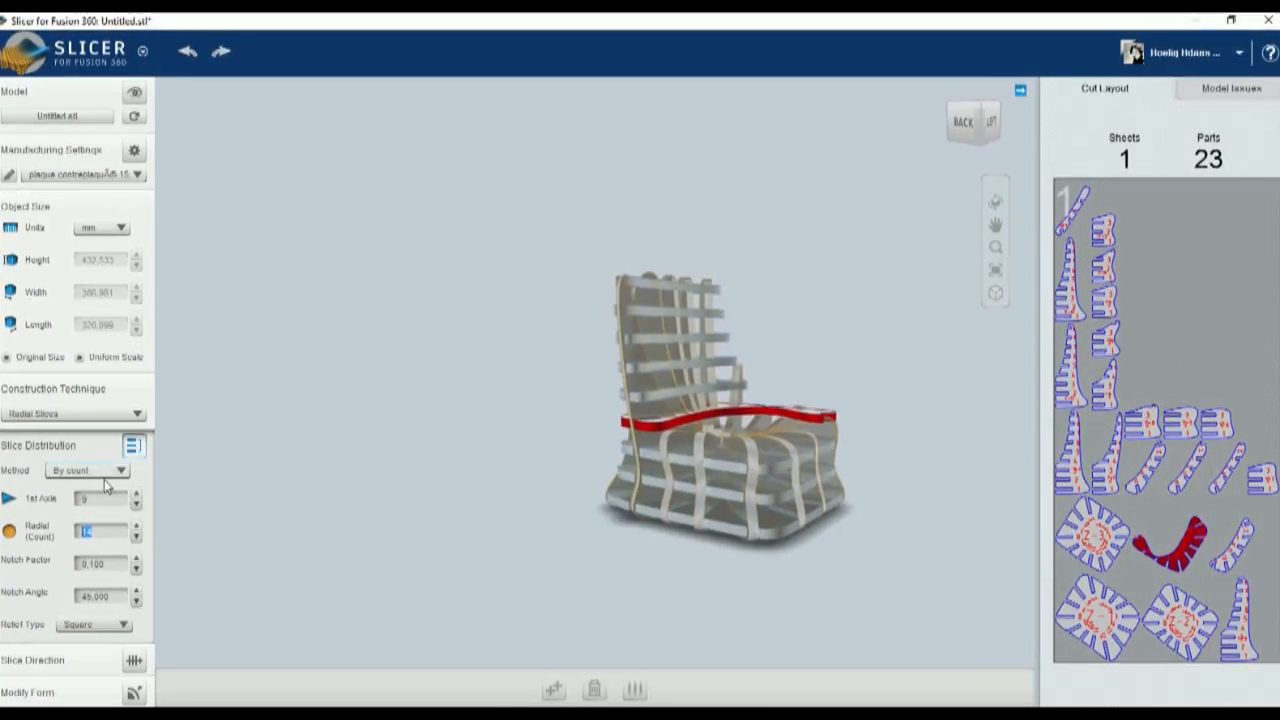
Step: Increase the number of 1st axis slices to 11
click(138, 497)
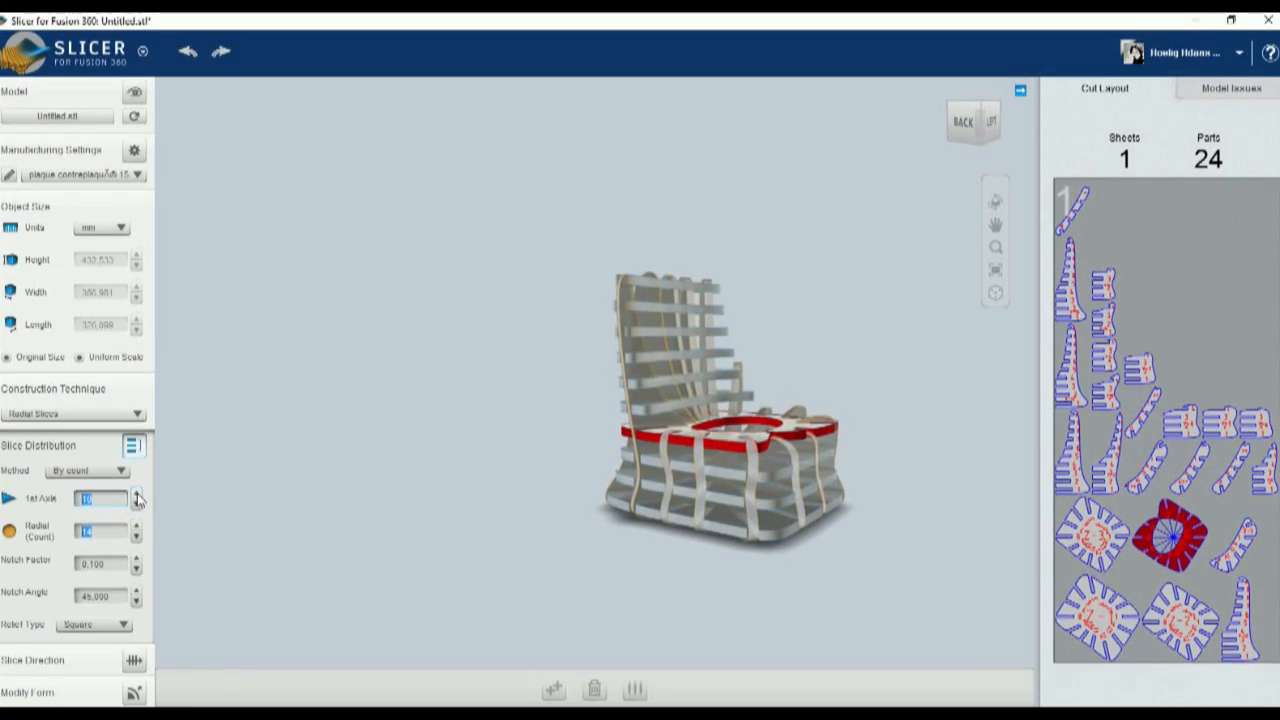
click(138, 497)
drag(835, 509, 745, 503)
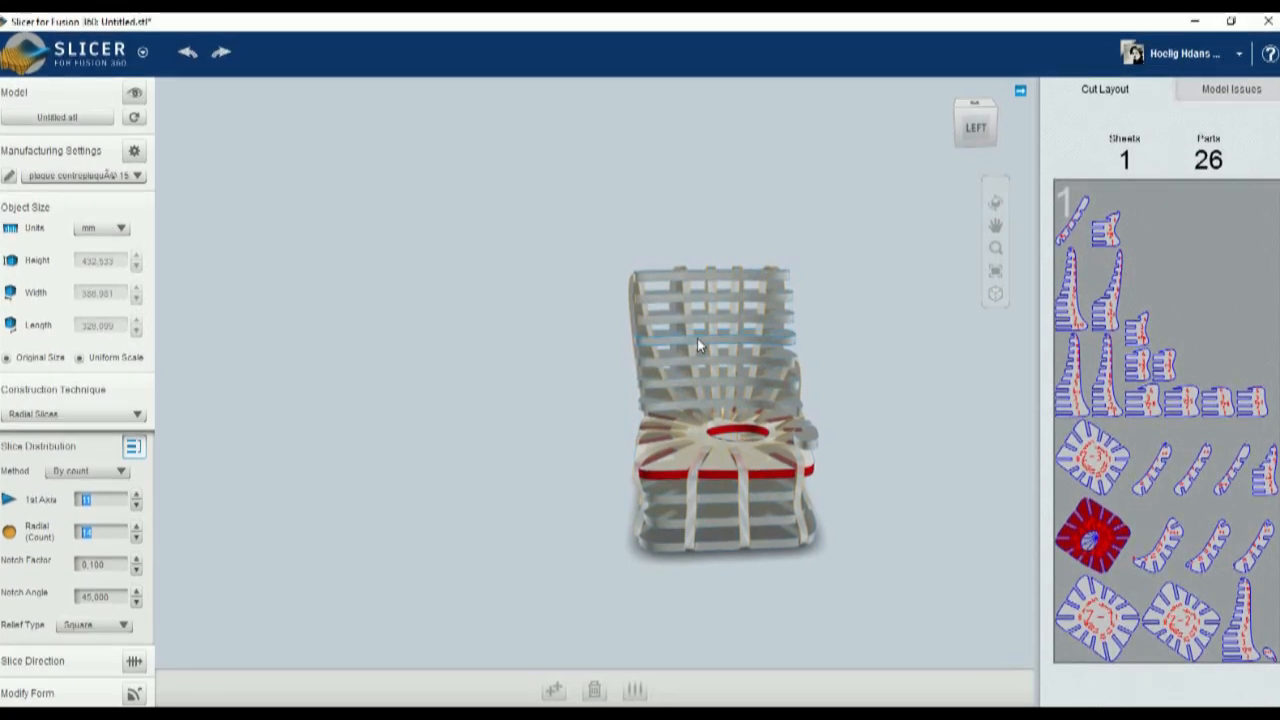
Step: Delete the third horizontal slice from the top of the seat's backrest, leaving the neighbouring slices in place
scroll(698, 340, up, 2)
scroll(698, 342, up, 3)
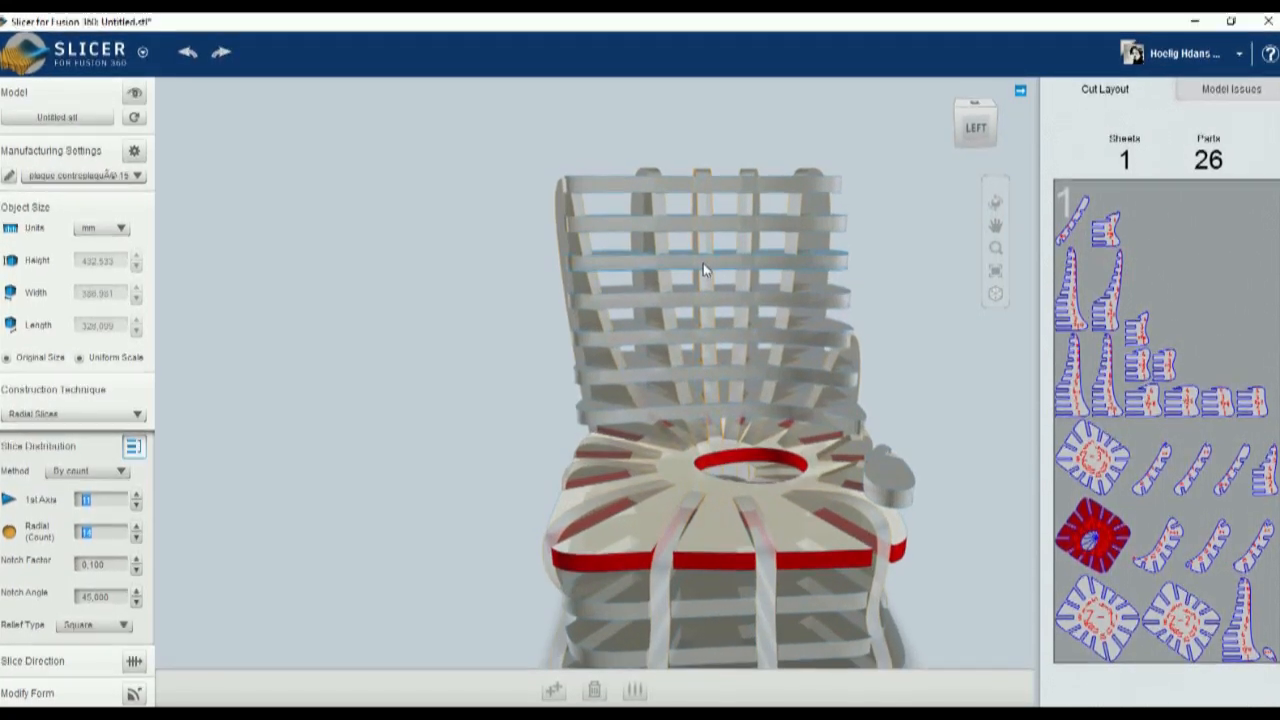
scroll(680, 265, down, 5)
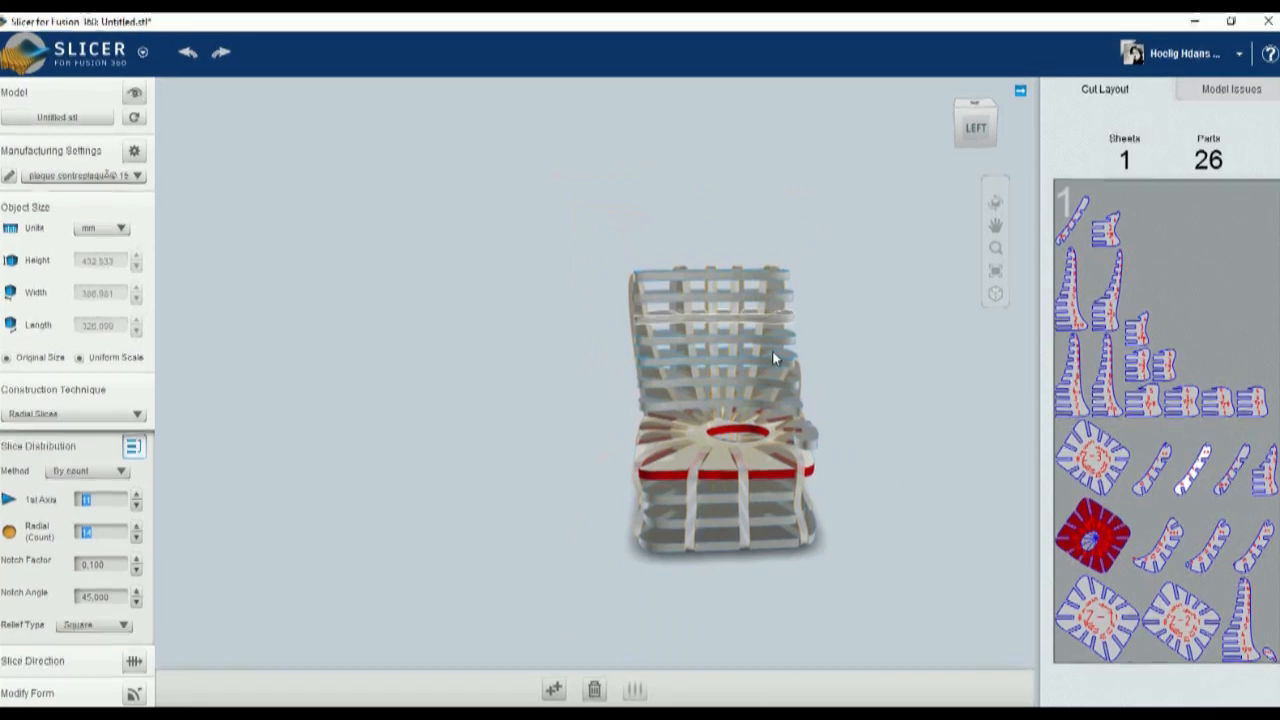
key(Delete)
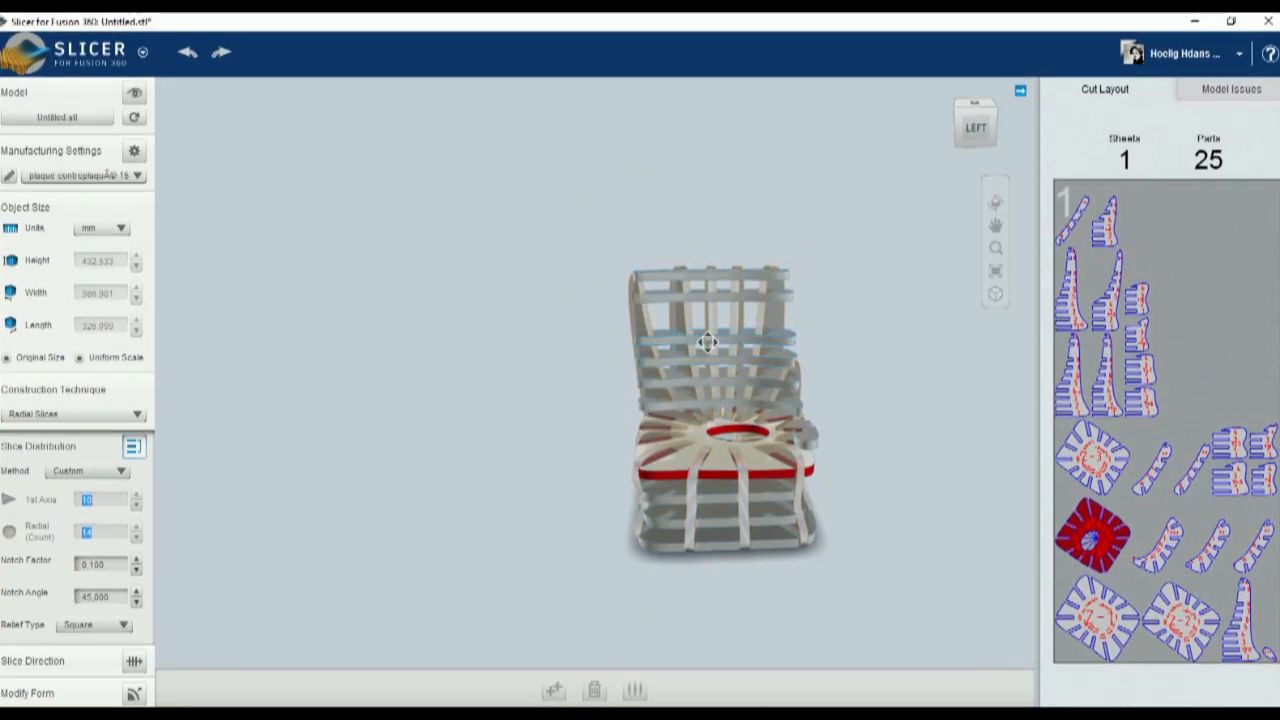
click(727, 339)
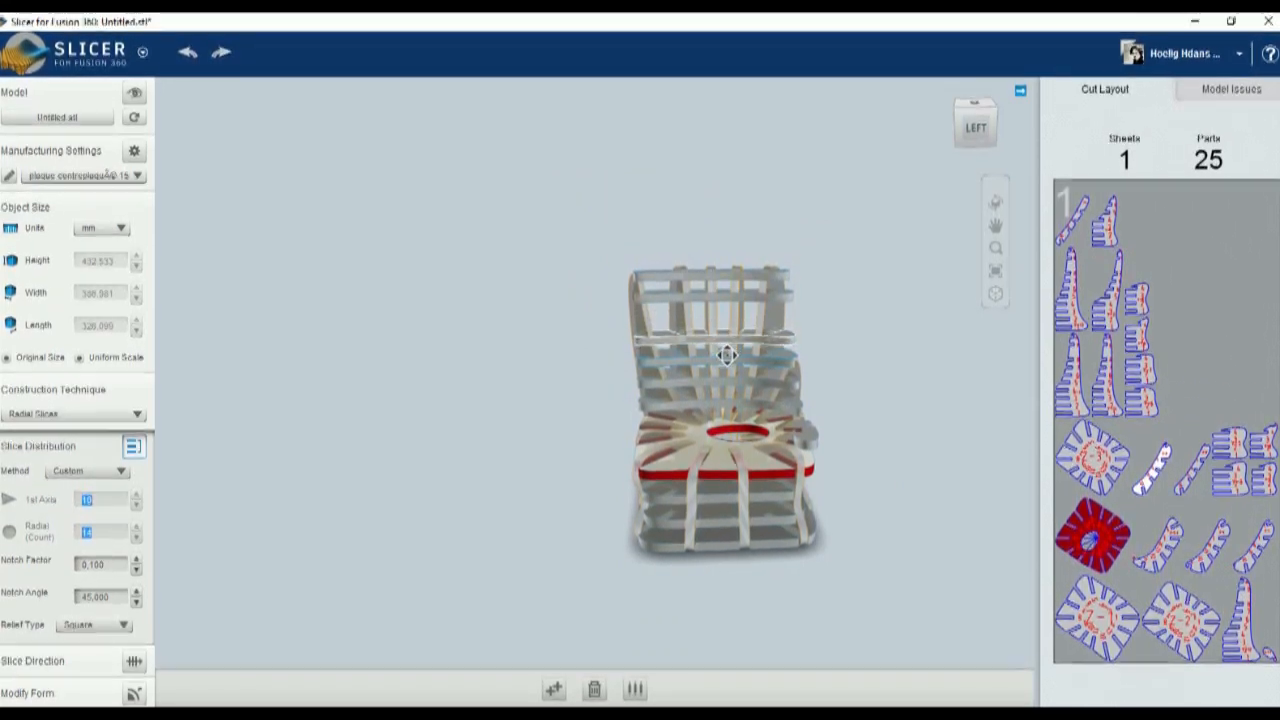
drag(727, 339, 723, 290)
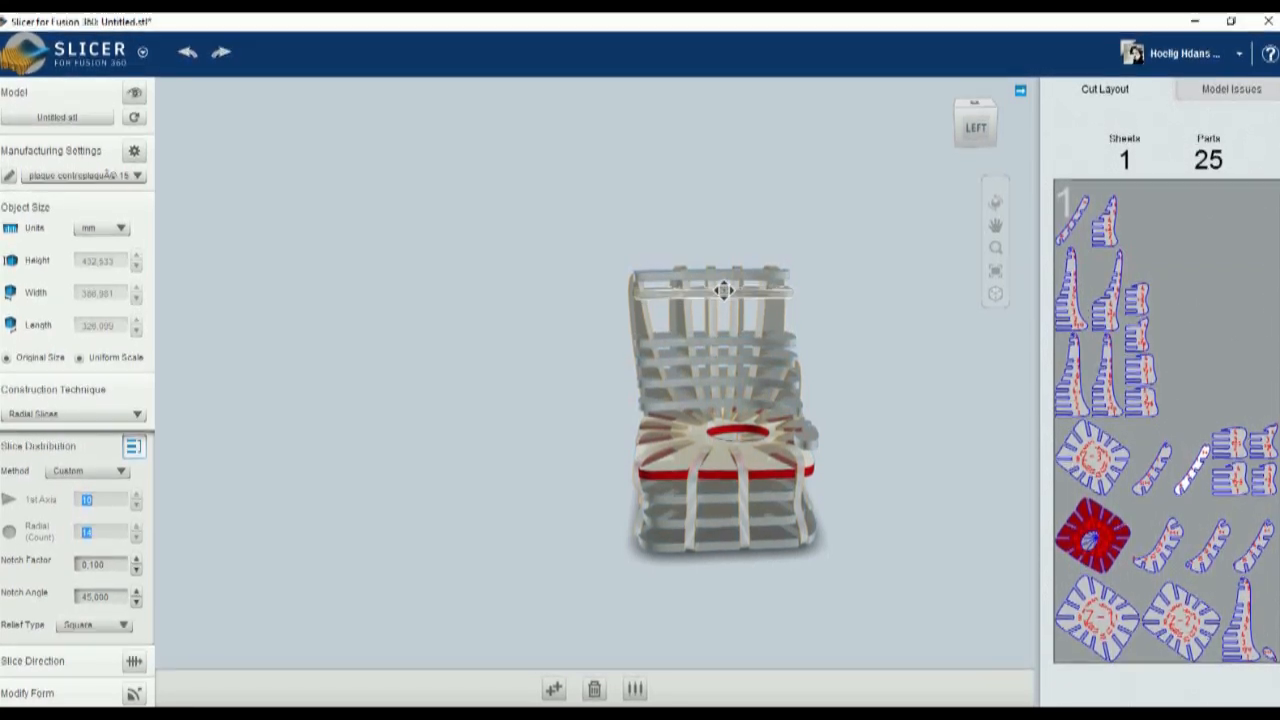
click(834, 312)
Step: Examine the model issues for the seat slice flagged with errors, and return to the cut layout
scroll(722, 348, down, 1)
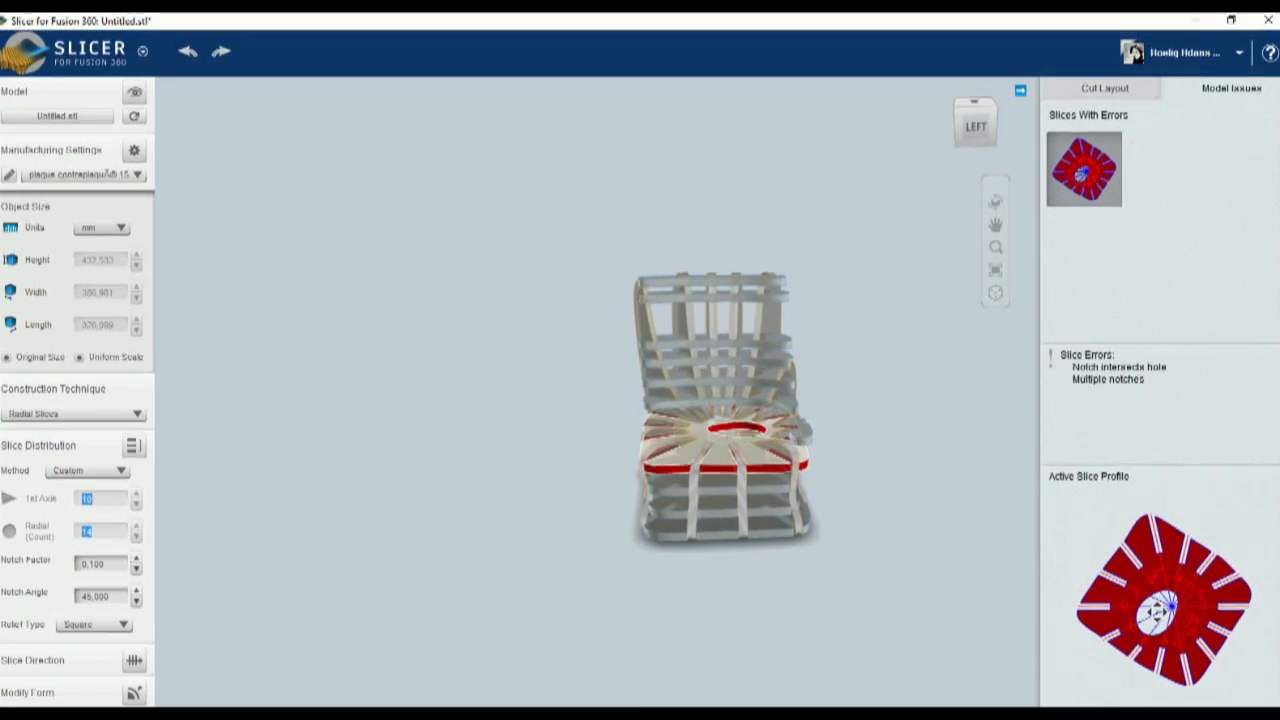
scroll(1157, 612, up, 6)
scroll(1157, 612, down, 3)
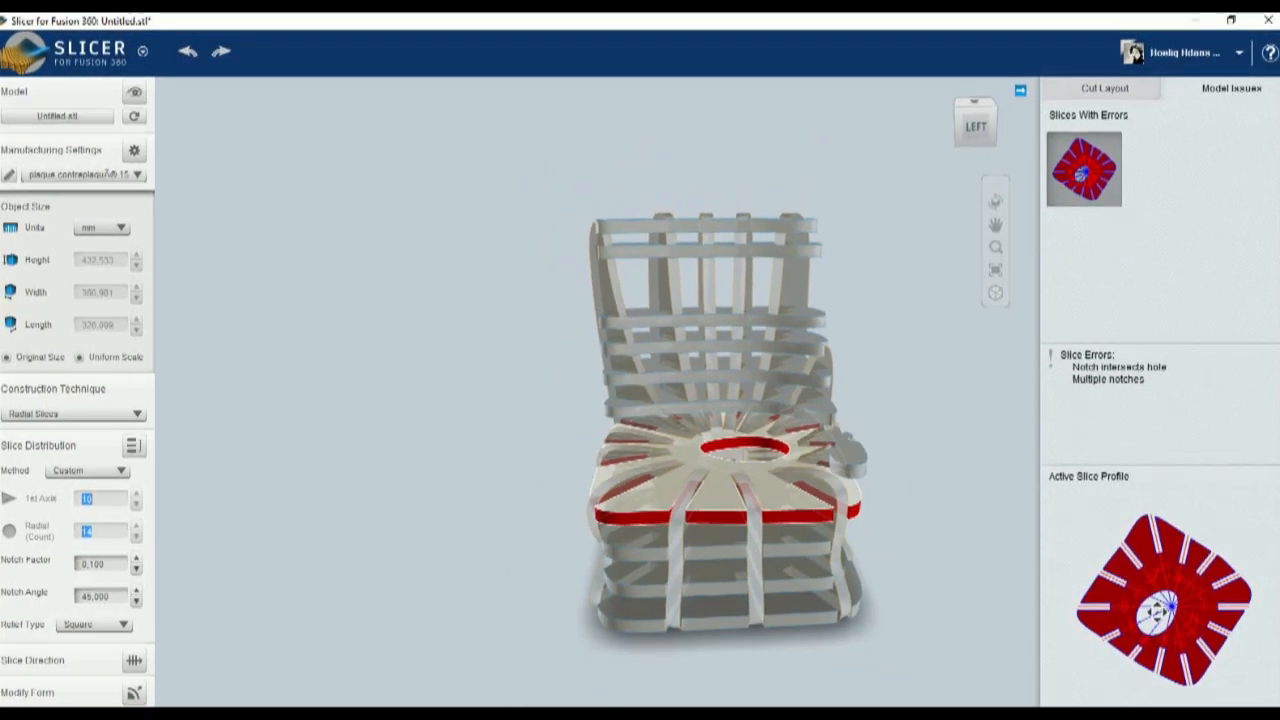
click(1100, 87)
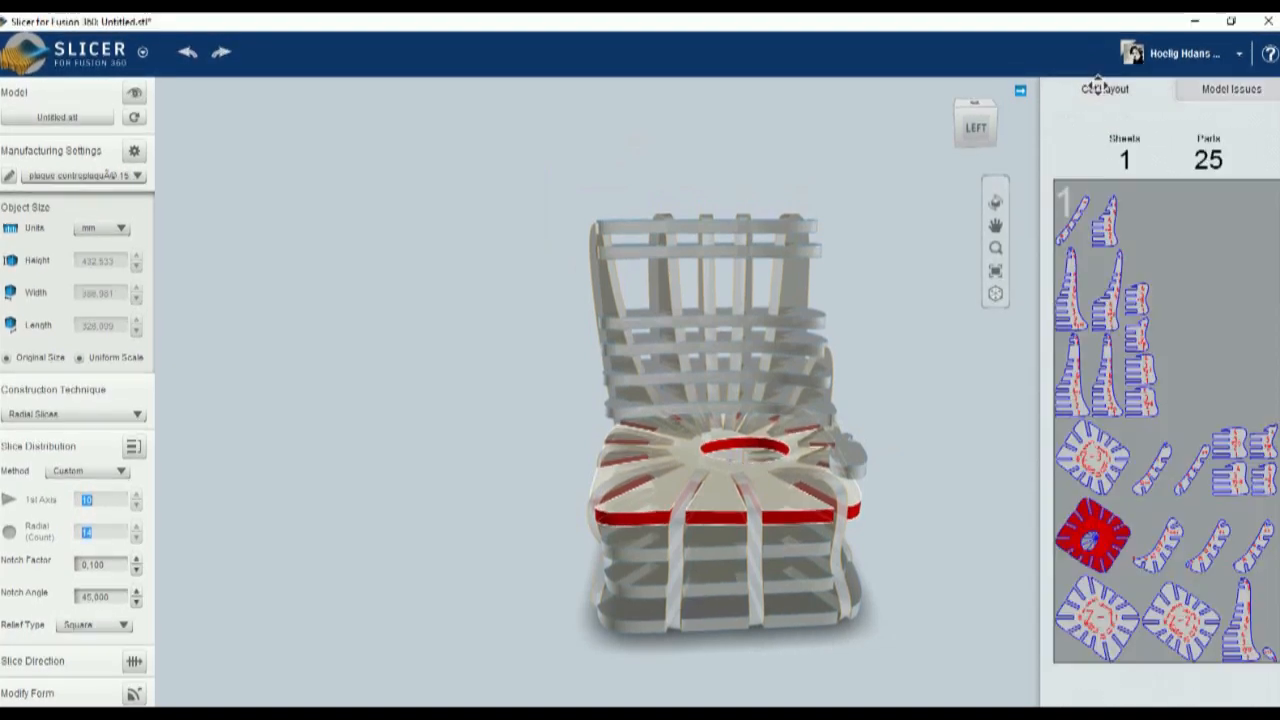
Step: Preview the assembly sequence of the seat's plywood parts
scroll(55, 540, down, 1)
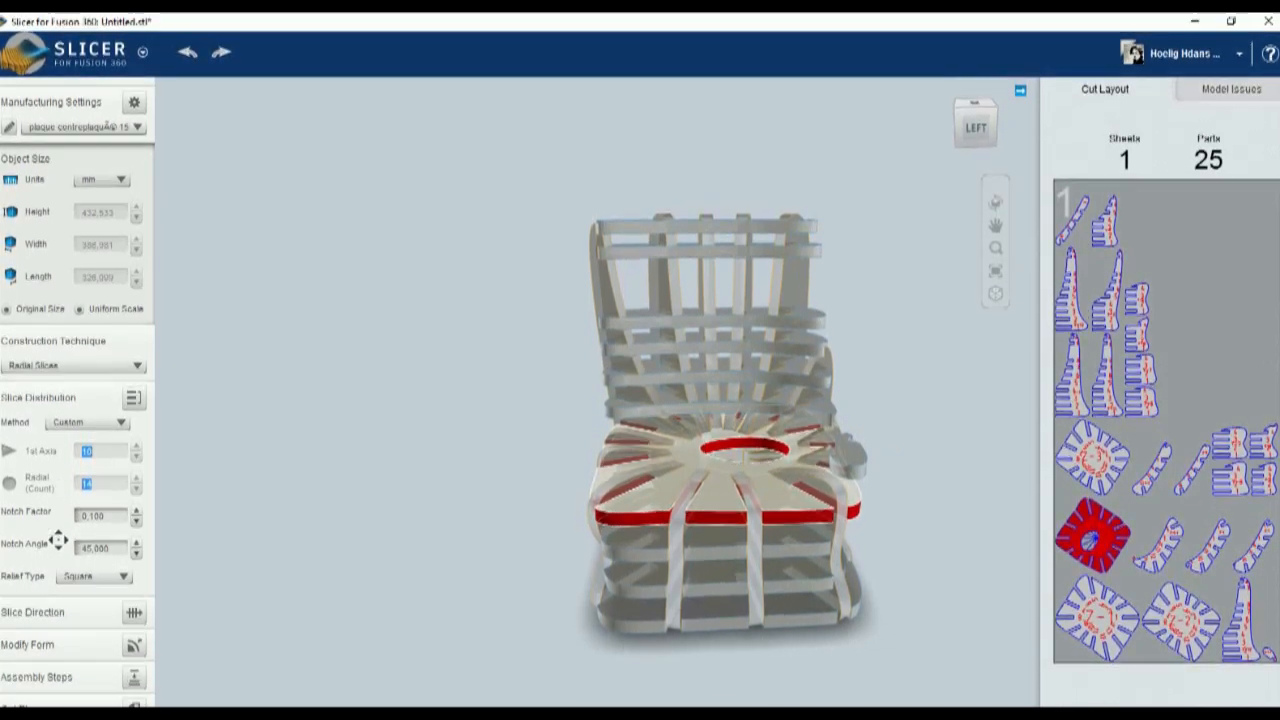
scroll(58, 540, down, 1)
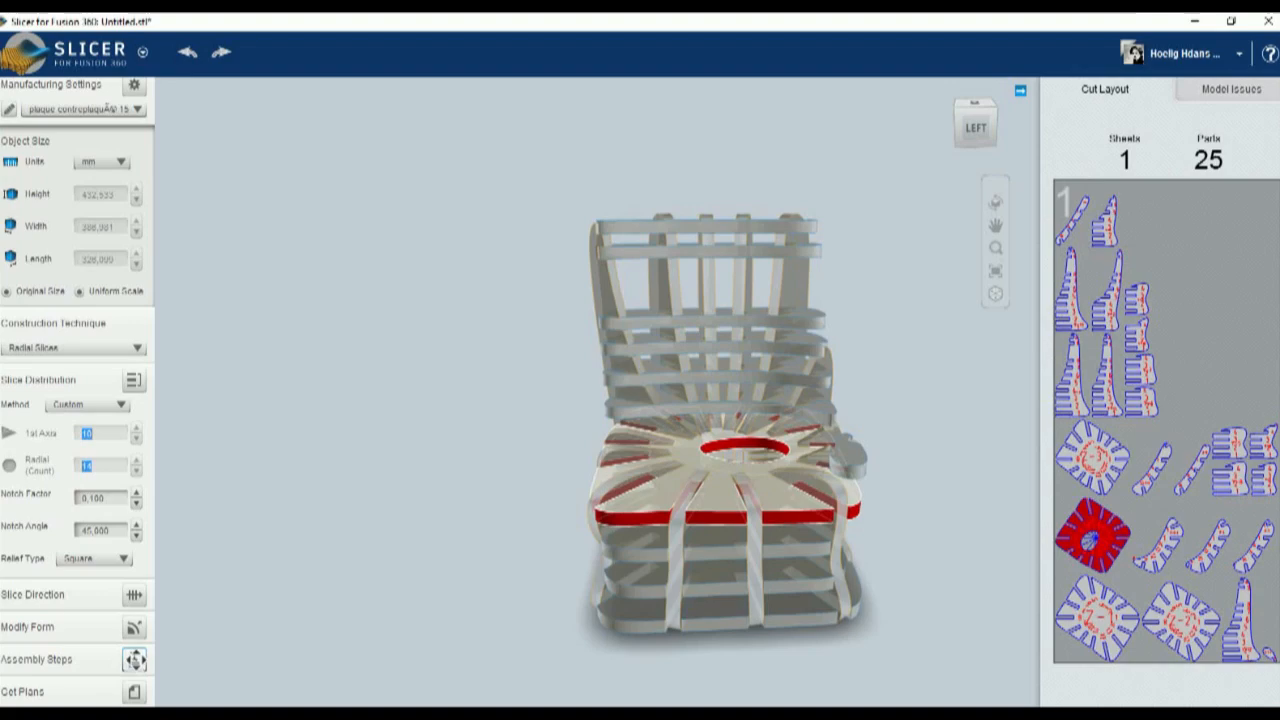
click(134, 659)
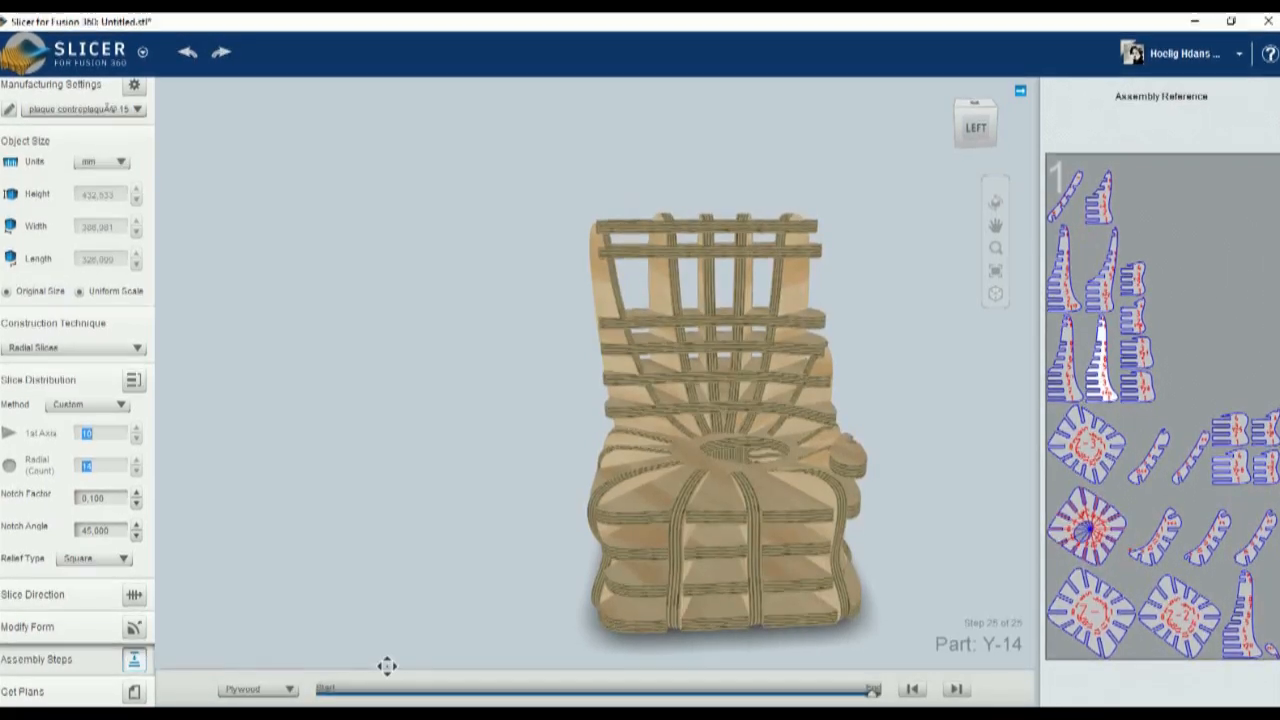
drag(871, 691, 879, 636)
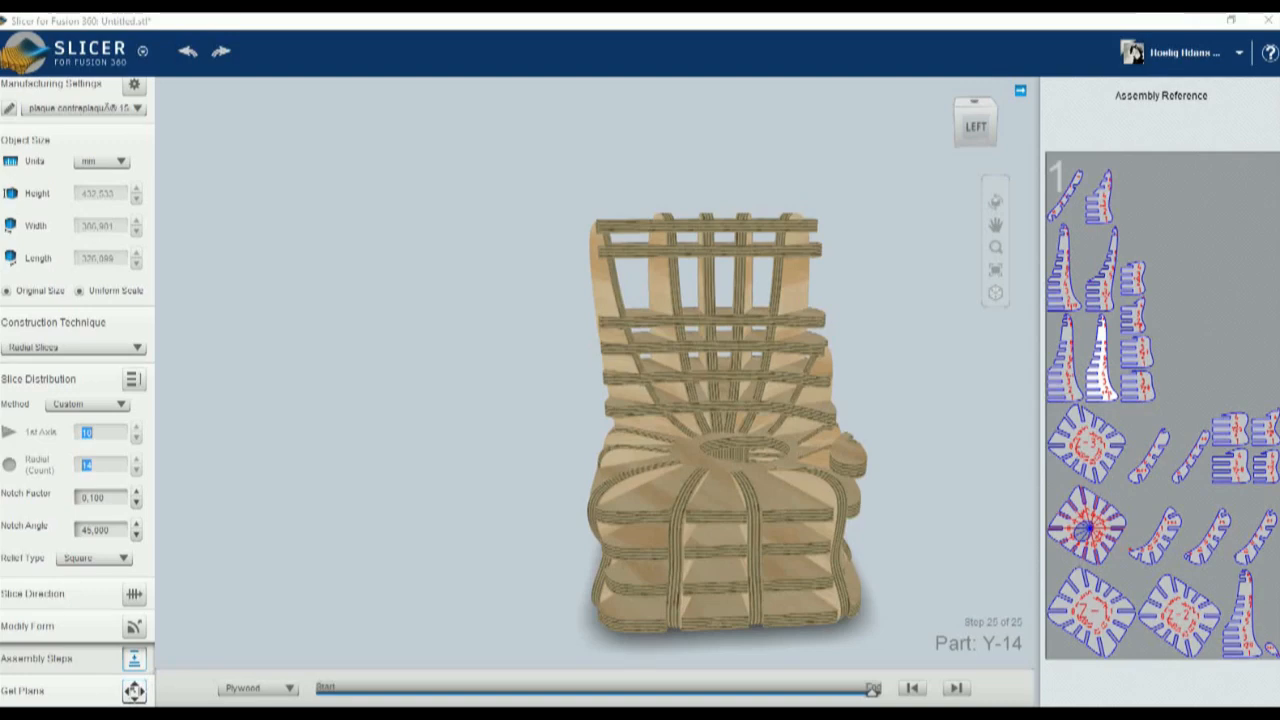
Step: Export the cutting plans to the computer as a DXF file in mm, saved in Downloads under the name chaise
click(134, 690)
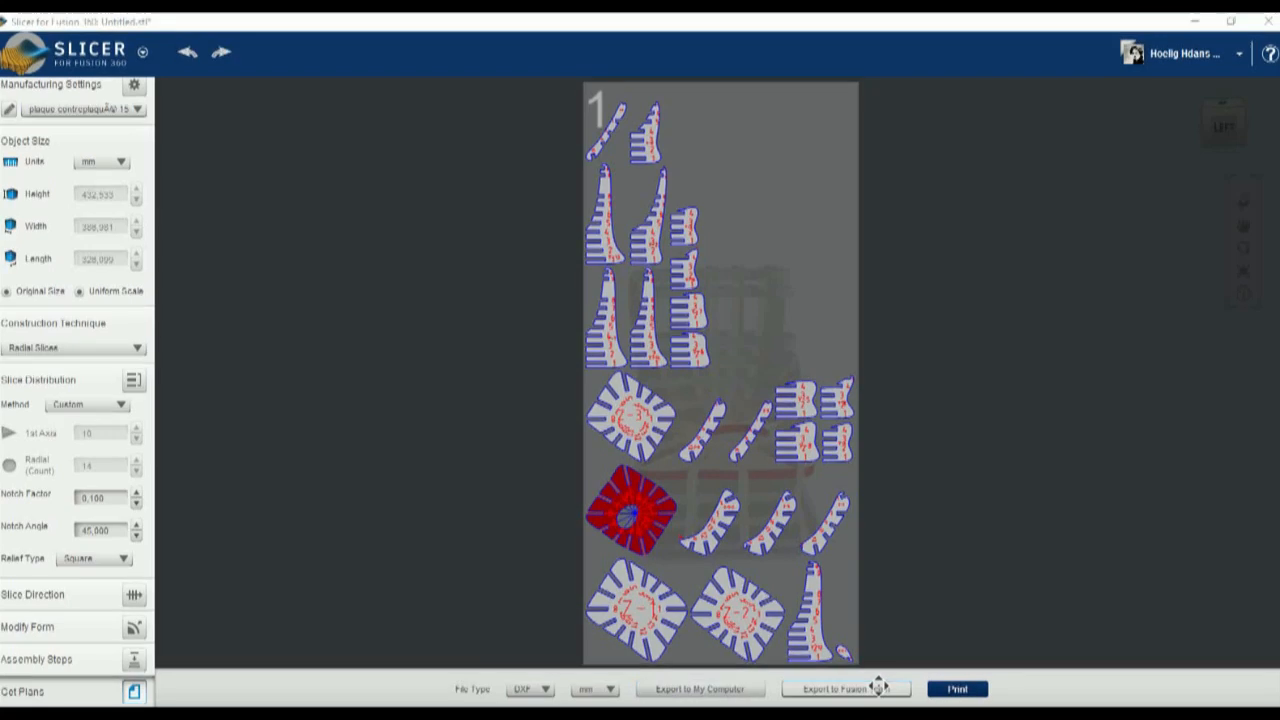
click(685, 688)
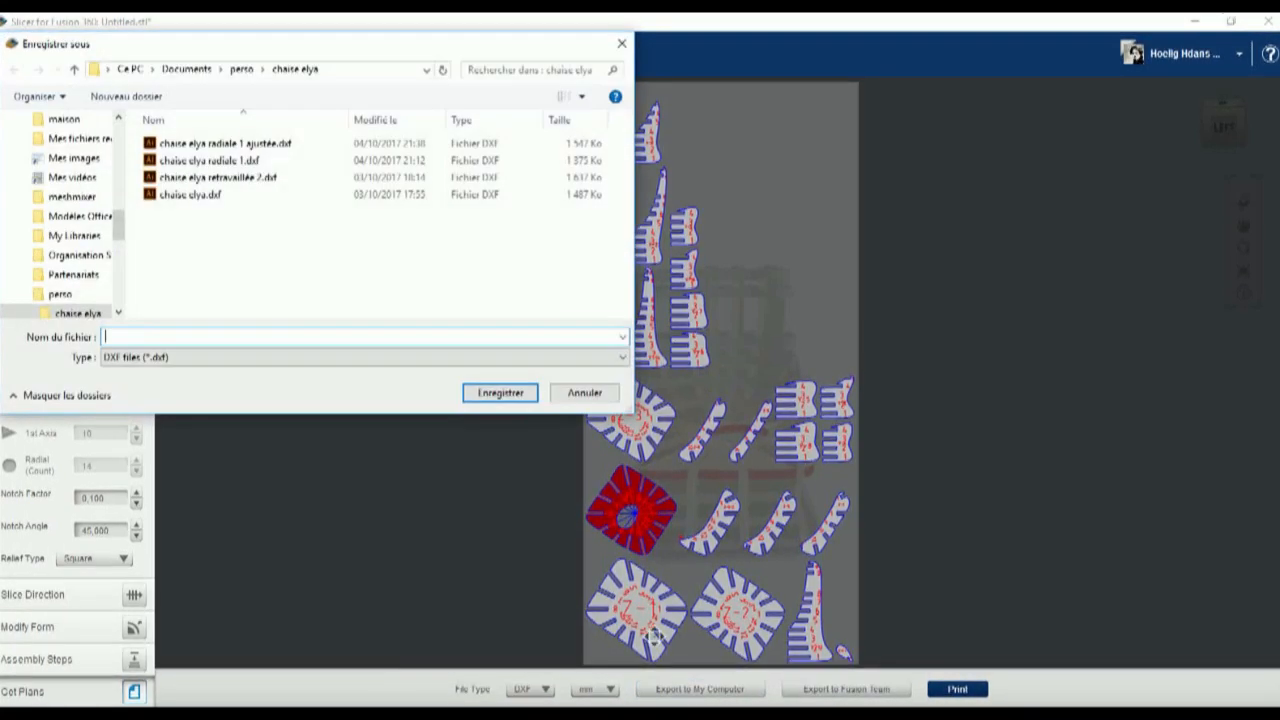
click(63, 118)
scroll(82, 143, up, 10)
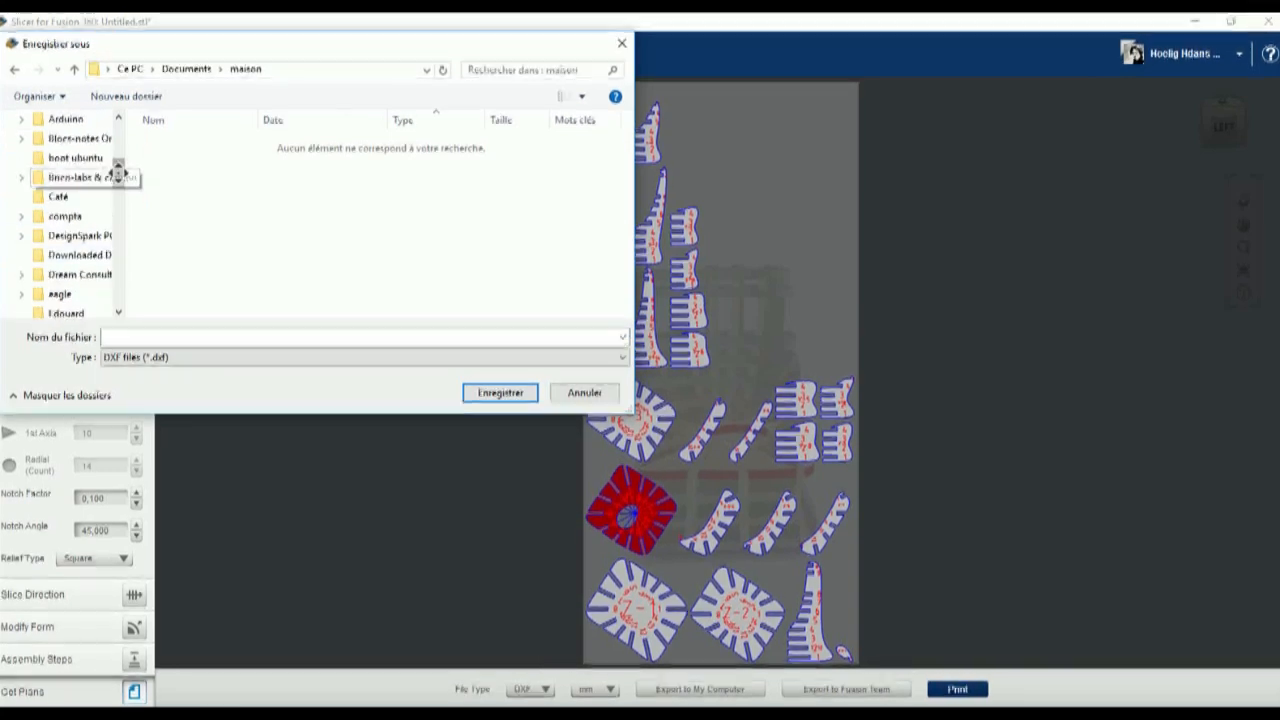
click(52, 170)
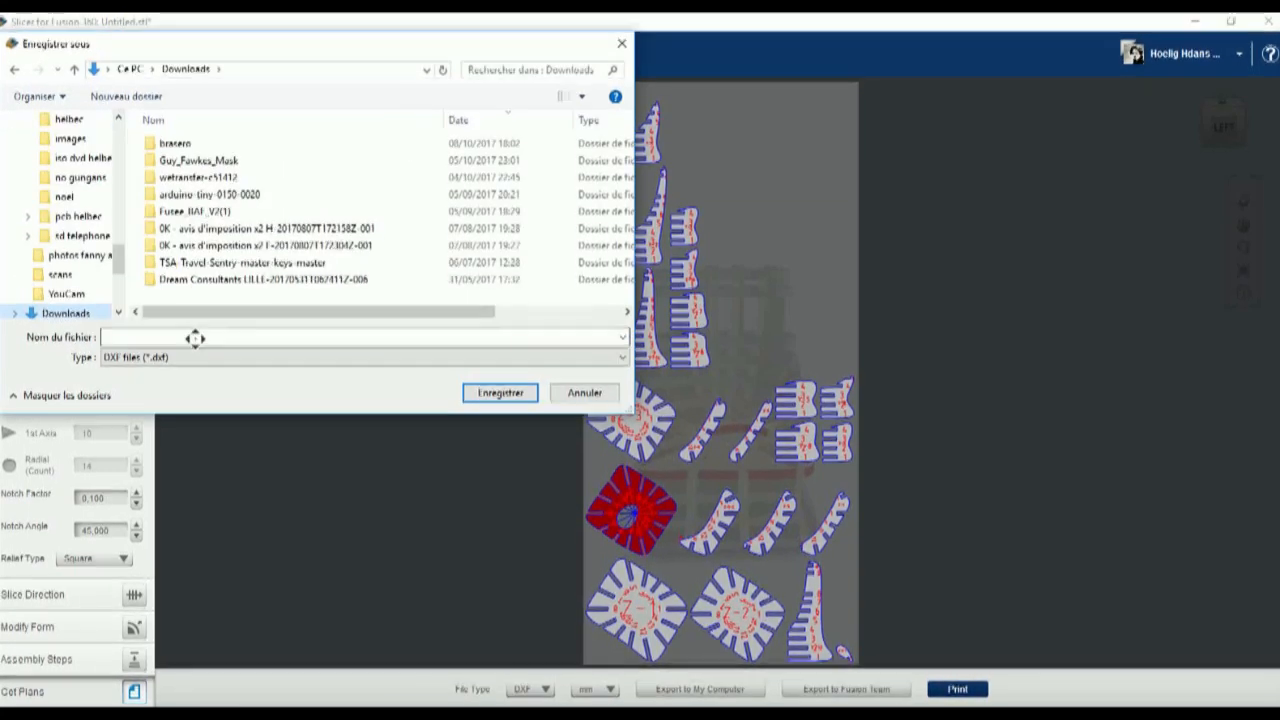
text(chaise)
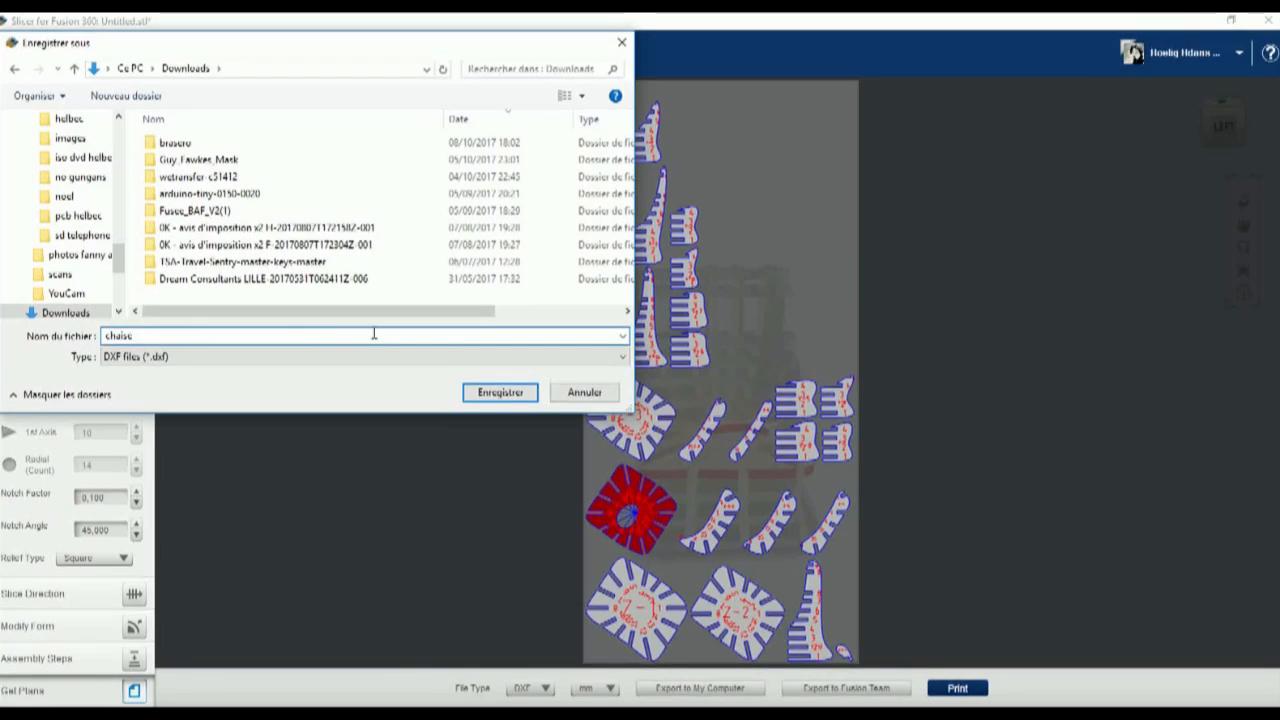
click(500, 392)
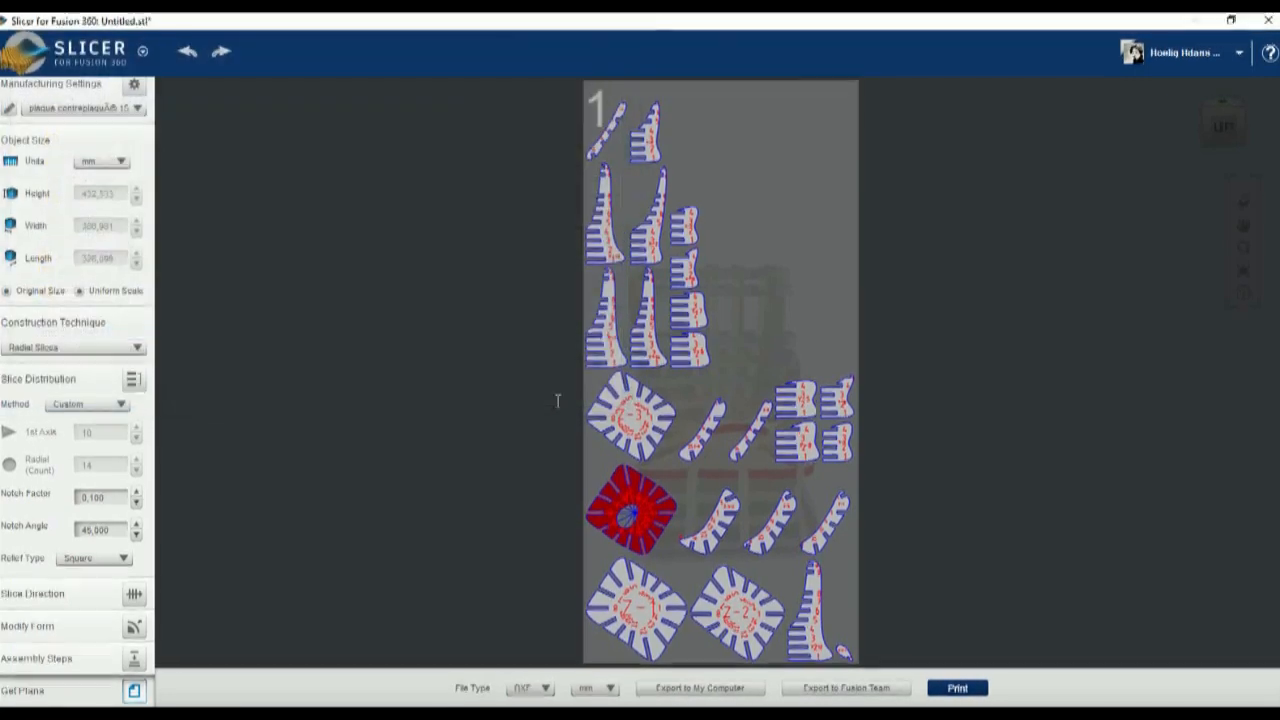
Step: Start exporting the plans to Fusion Team and inspect the divers project as a destination
click(861, 689)
click(465, 382)
click(455, 383)
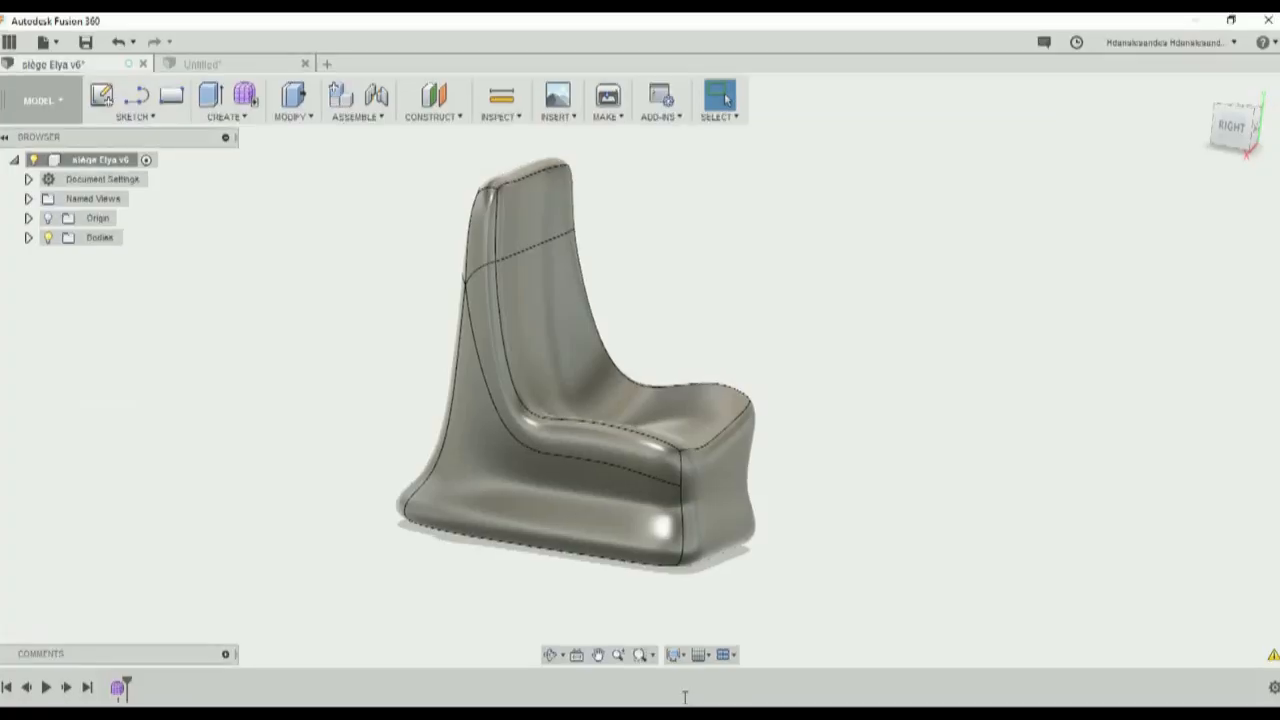
Step: In Fusion 360, show the data panel and look through the list of cloud projects
click(10, 42)
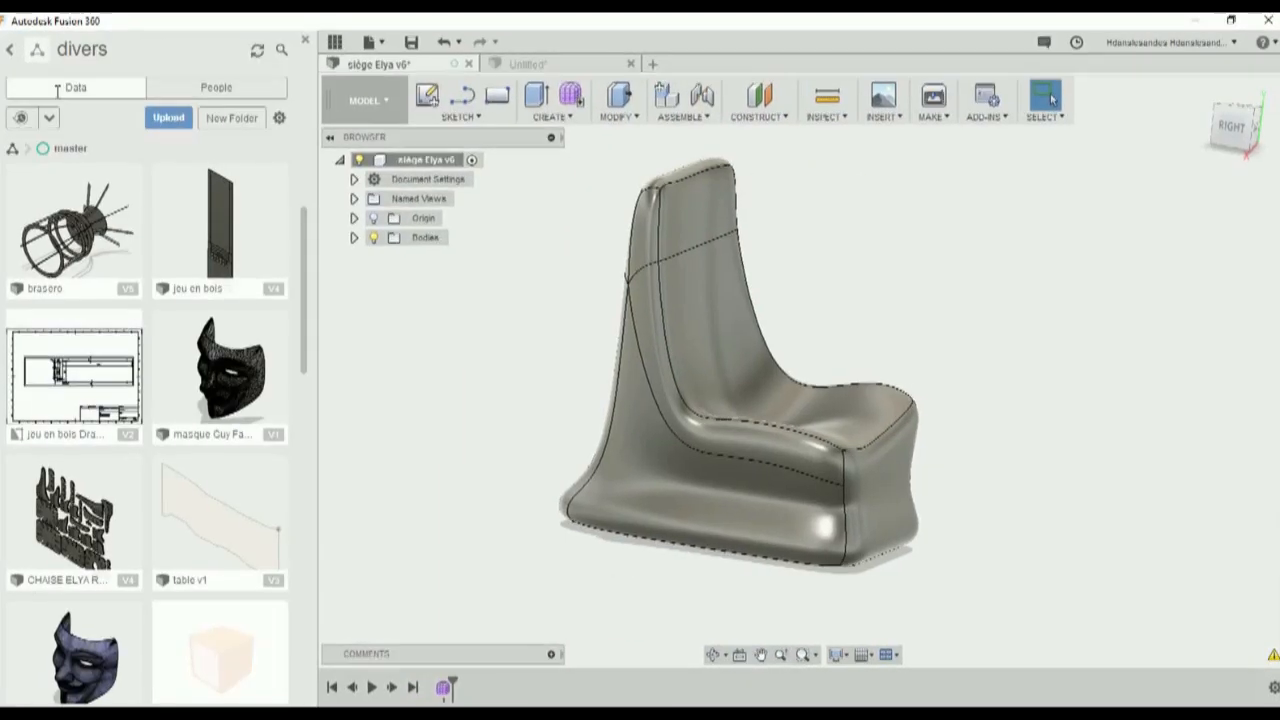
click(82, 49)
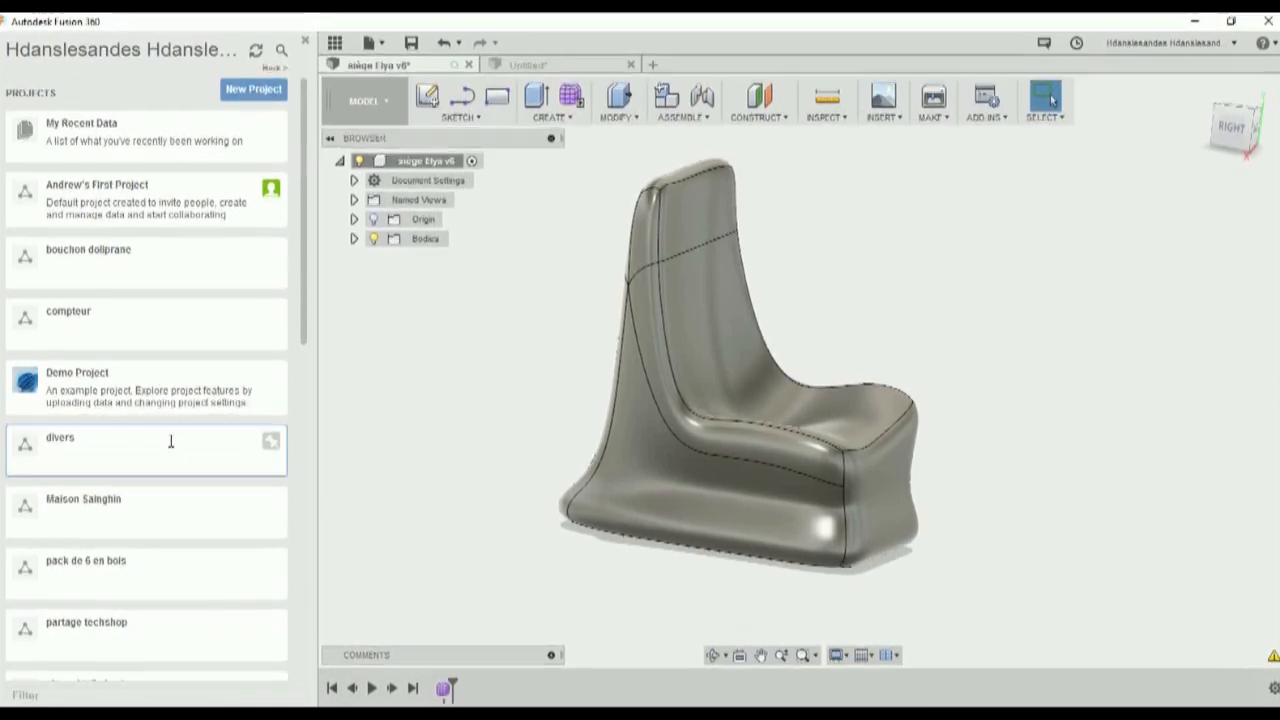
scroll(169, 433, down, 5)
scroll(169, 433, up, 5)
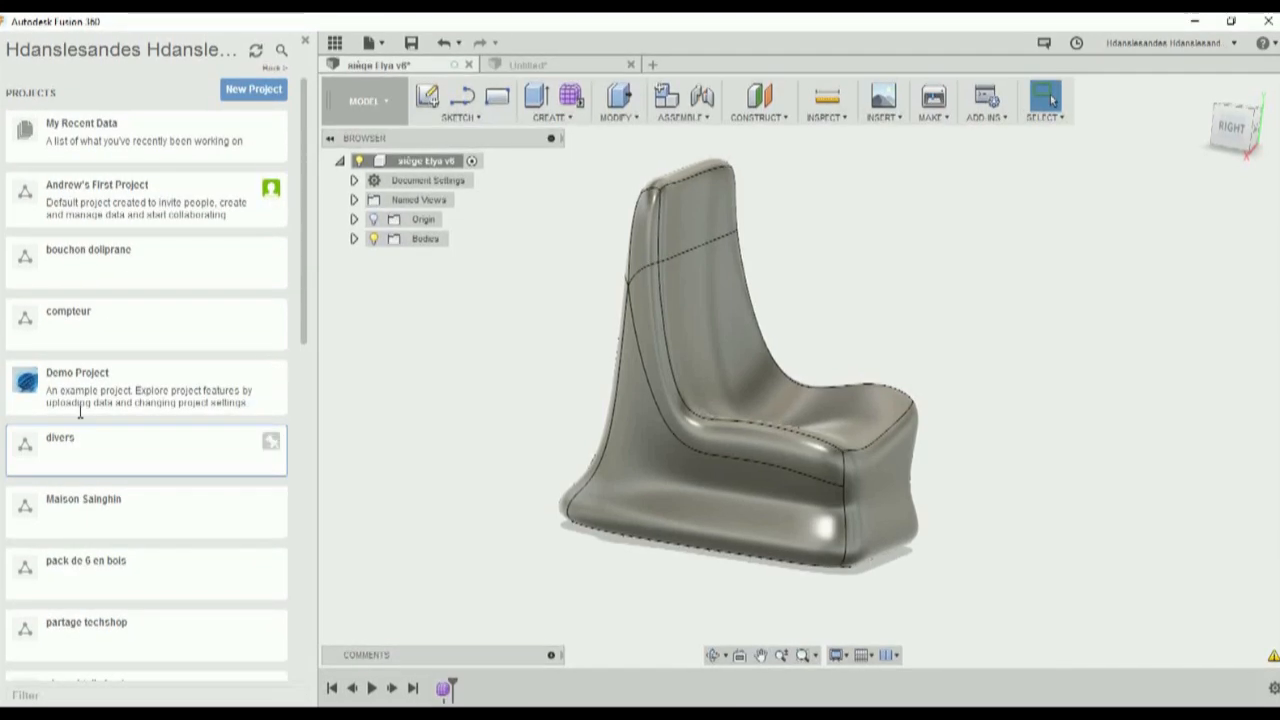
Step: Switch back to Slicer for Fusion 360 and cancel the Fusion Team export
mouse_move(700, 700)
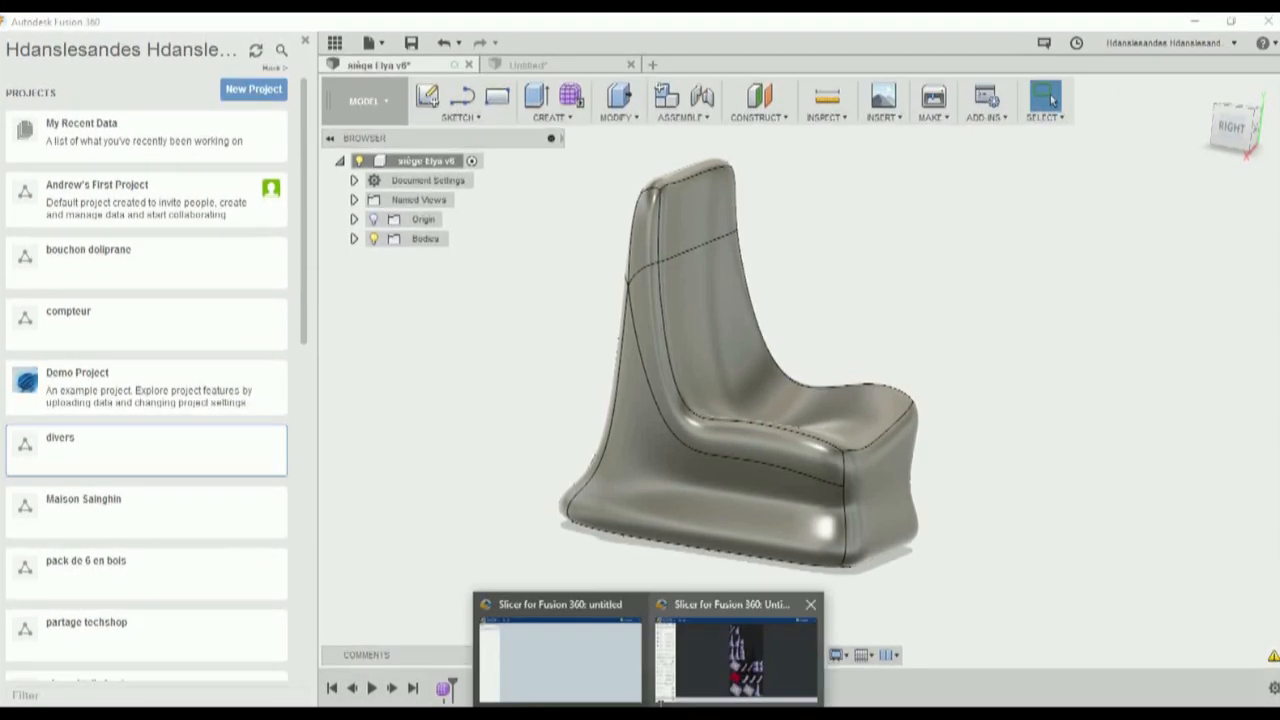
click(709, 678)
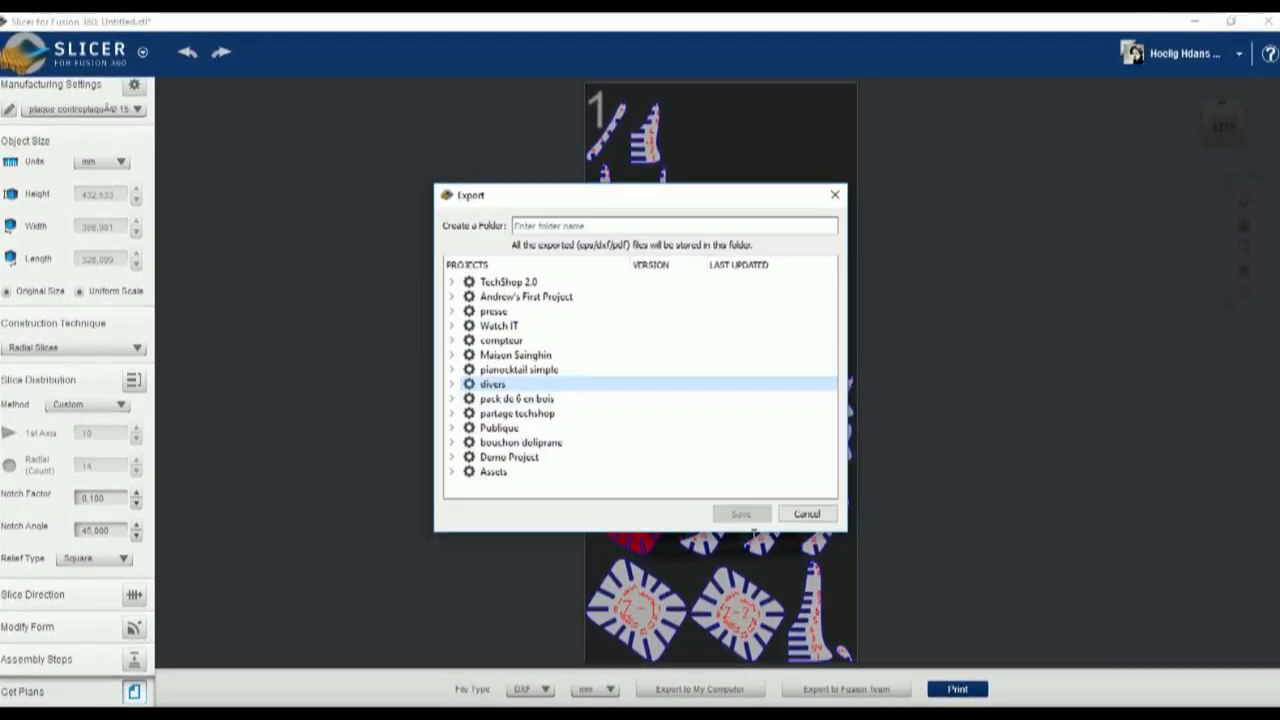
click(807, 513)
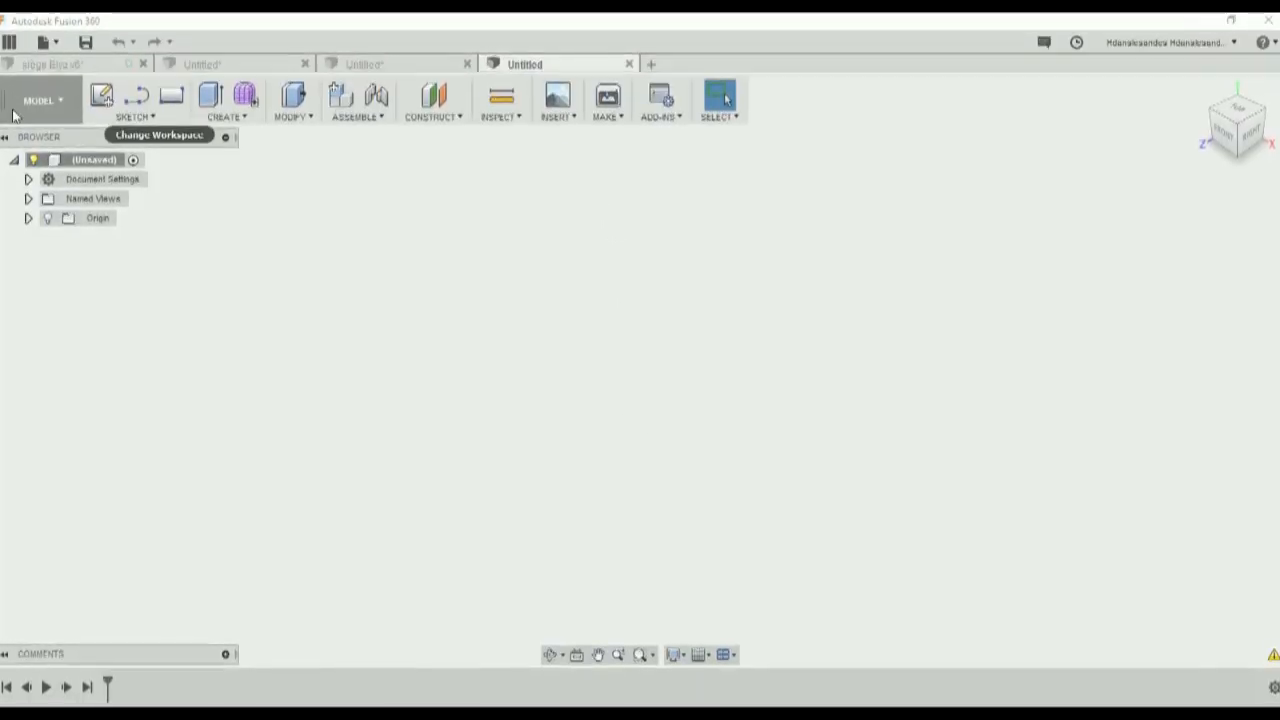
Step: Insert the file chaise.dxf from Downloads onto the vertical XY plane as a single sketch
click(557, 114)
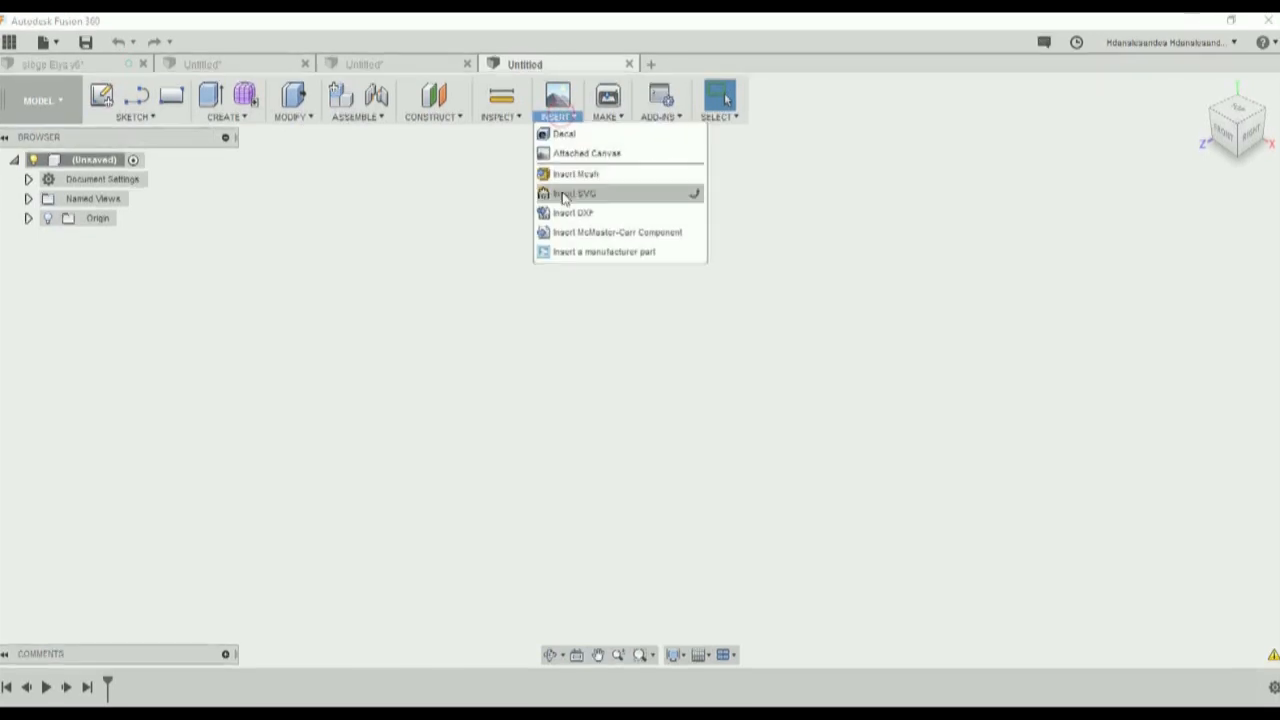
click(565, 215)
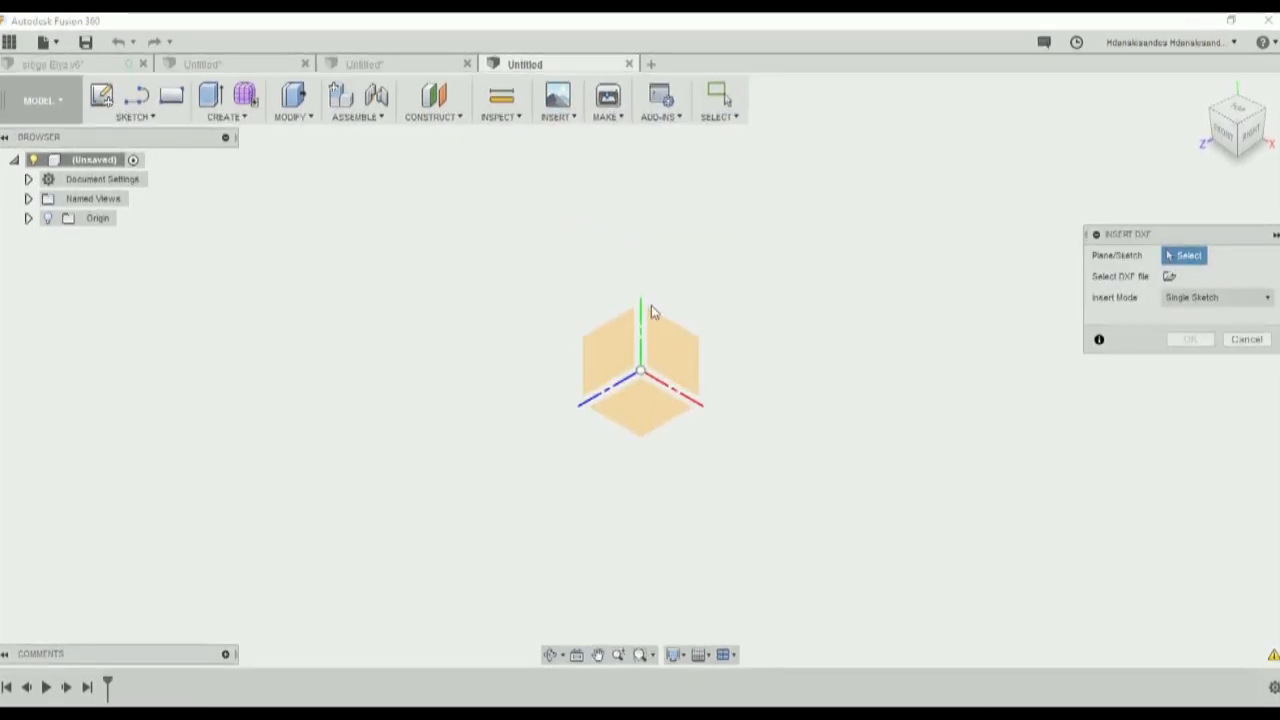
click(663, 347)
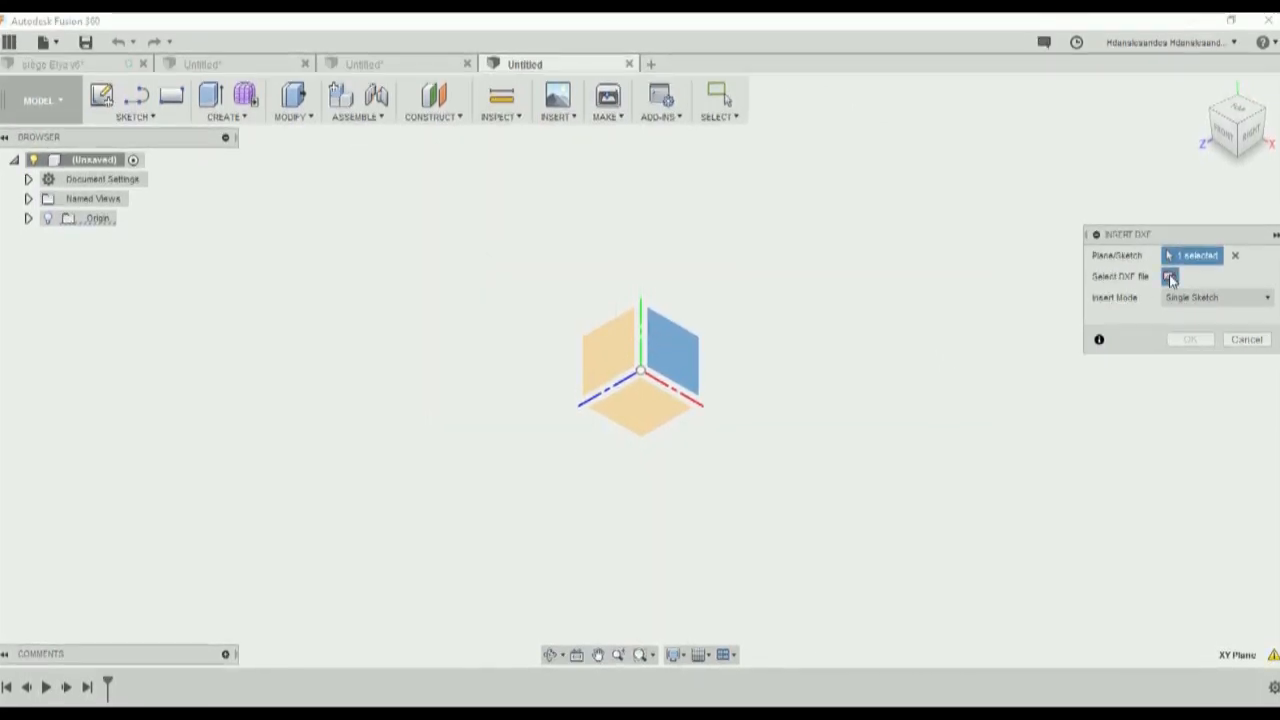
click(1170, 280)
click(184, 314)
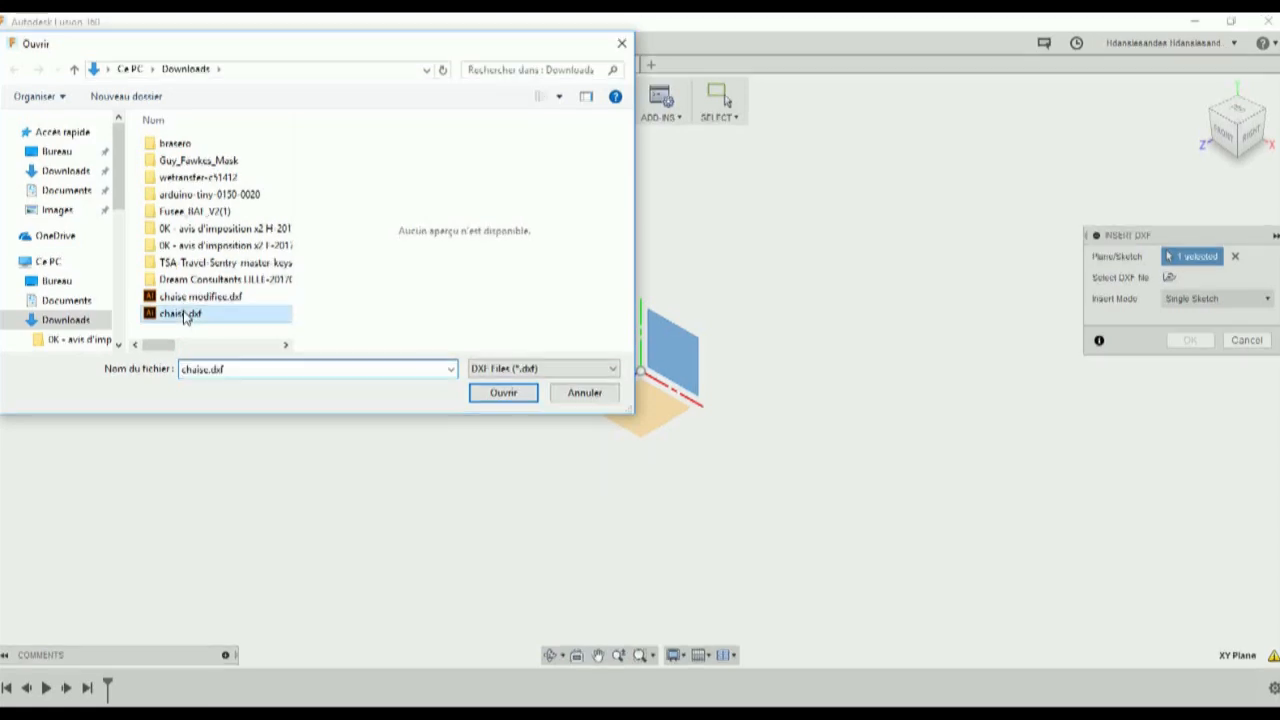
click(502, 394)
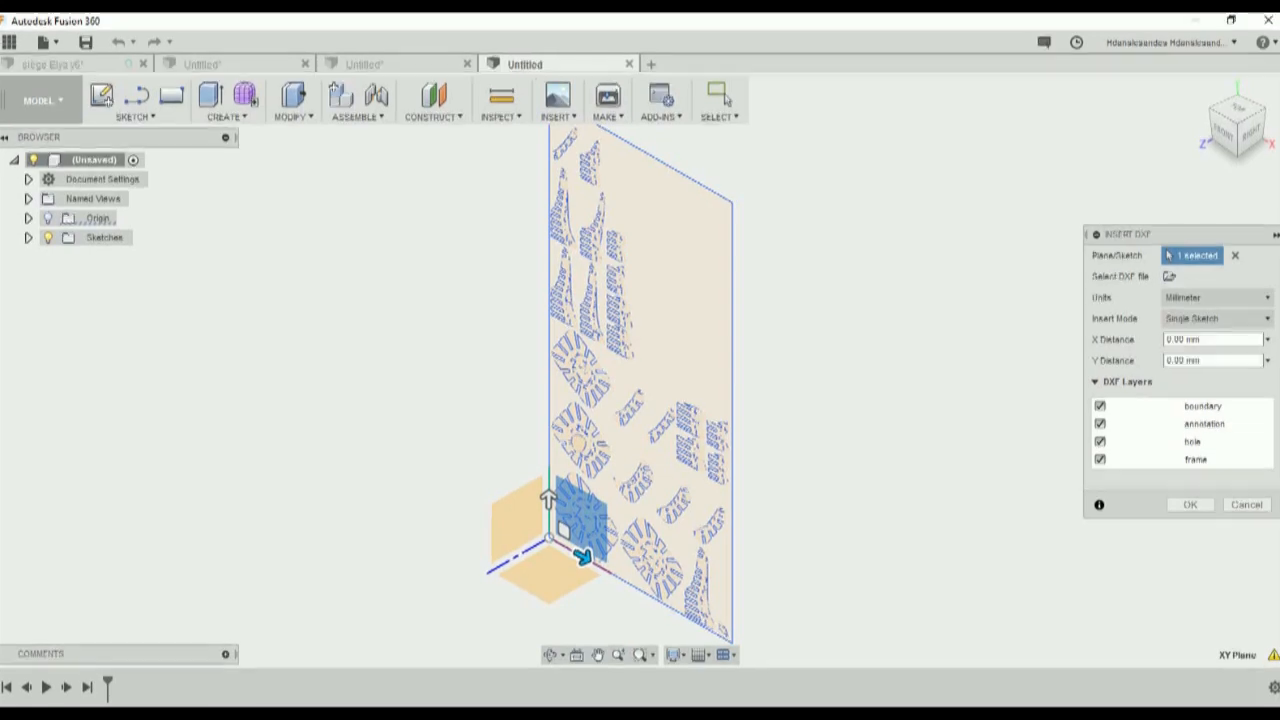
Step: Exclude the annotation layer from the DXF import, keep boundary, hole and frame, and complete the insertion in millimetres
click(1100, 407)
click(1100, 425)
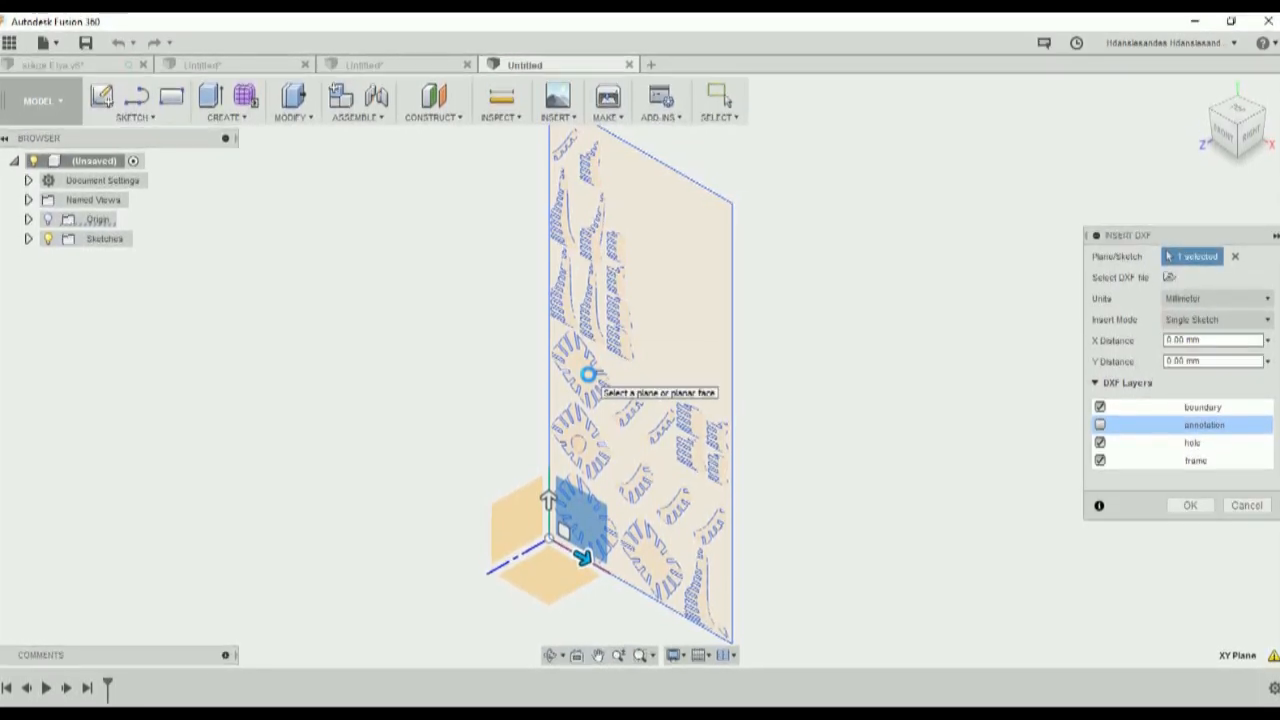
click(1189, 505)
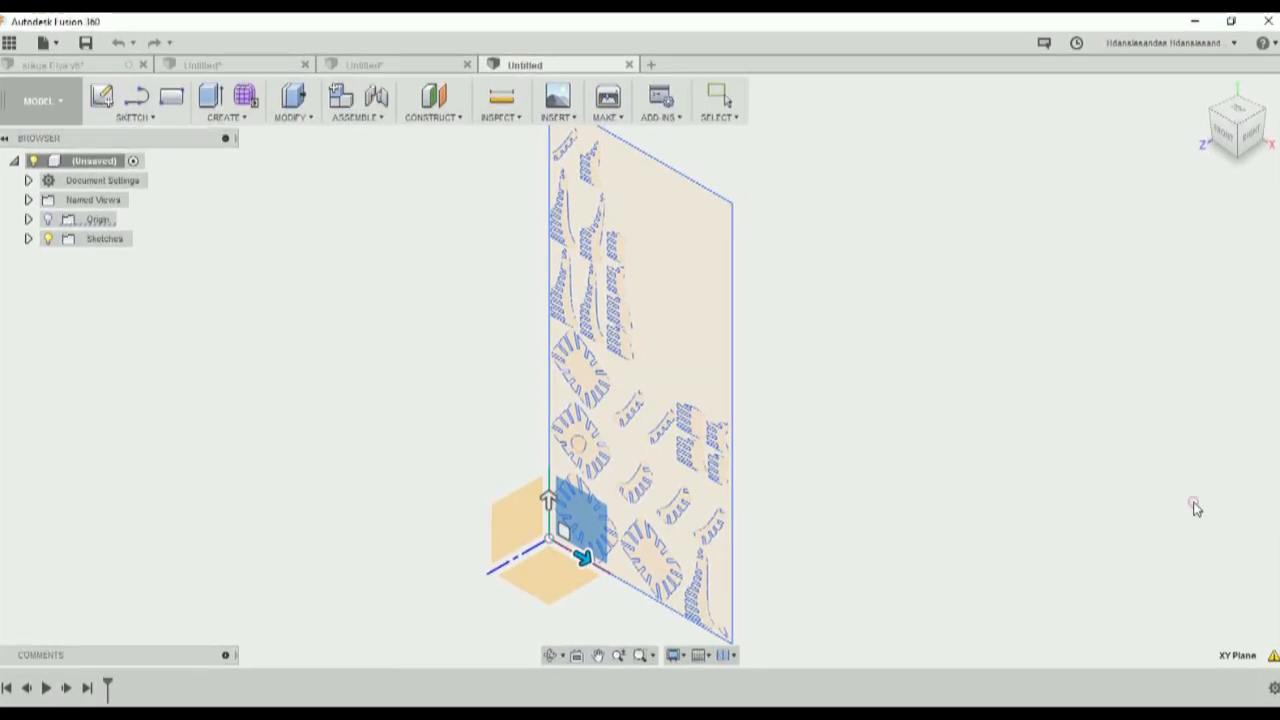
click(887, 443)
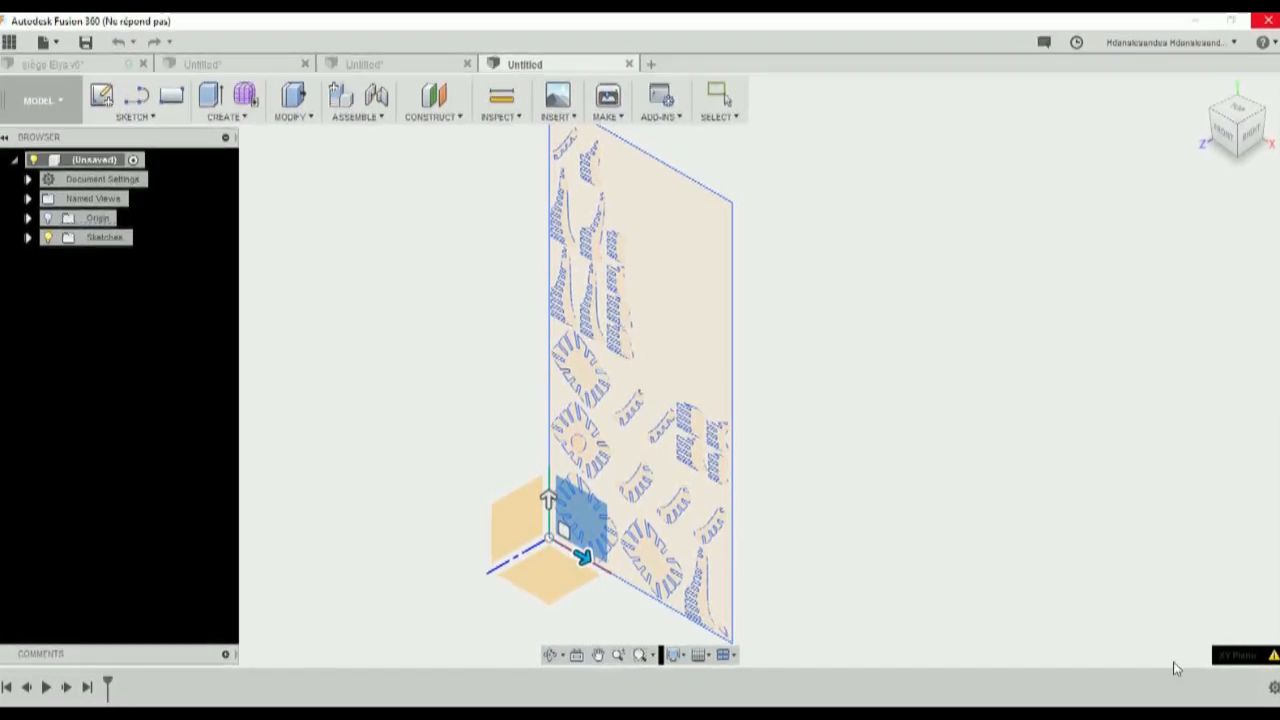
click(1107, 700)
mouse_move(1034, 690)
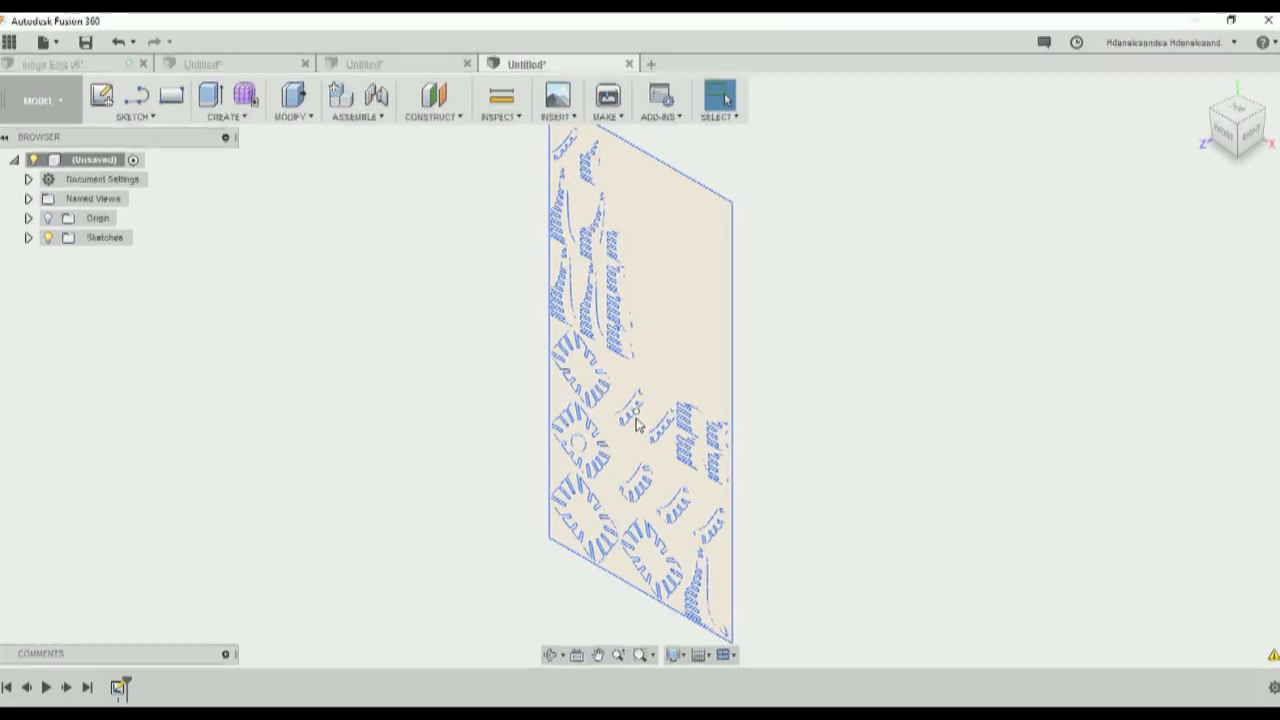
click(59, 100)
scroll(572, 310, up, 1)
scroll(572, 305, up, 1)
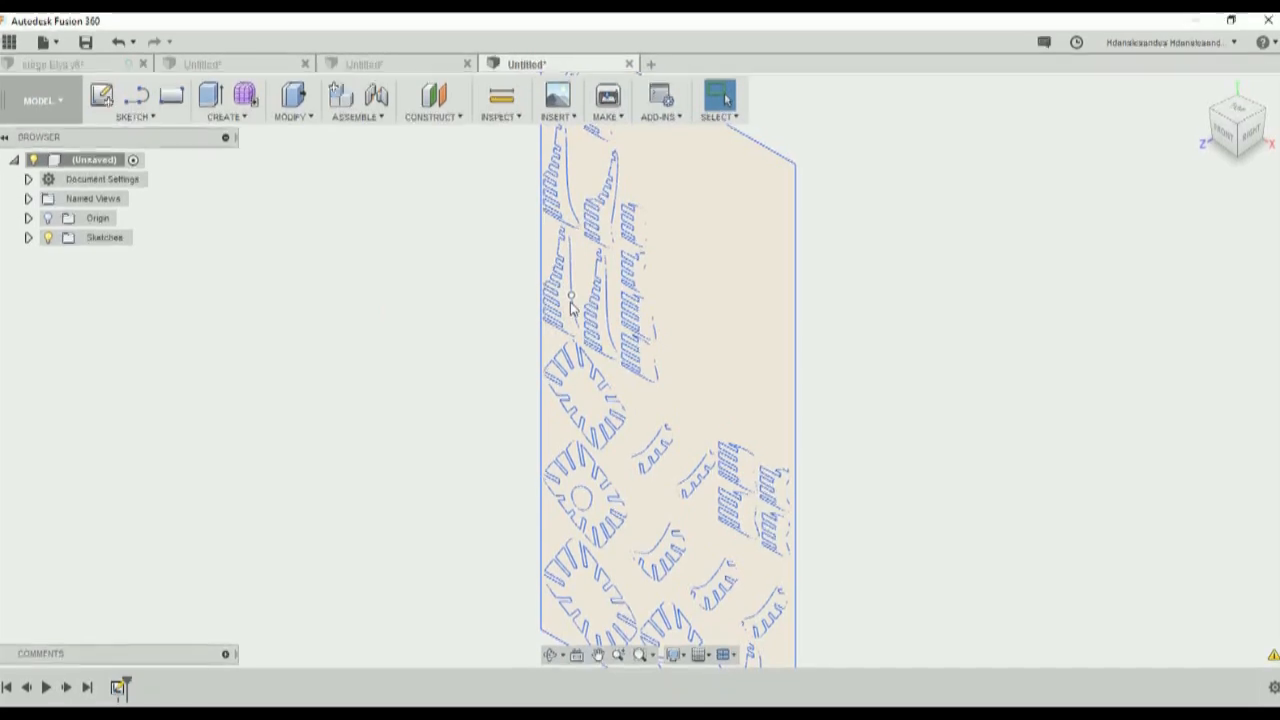
click(678, 230)
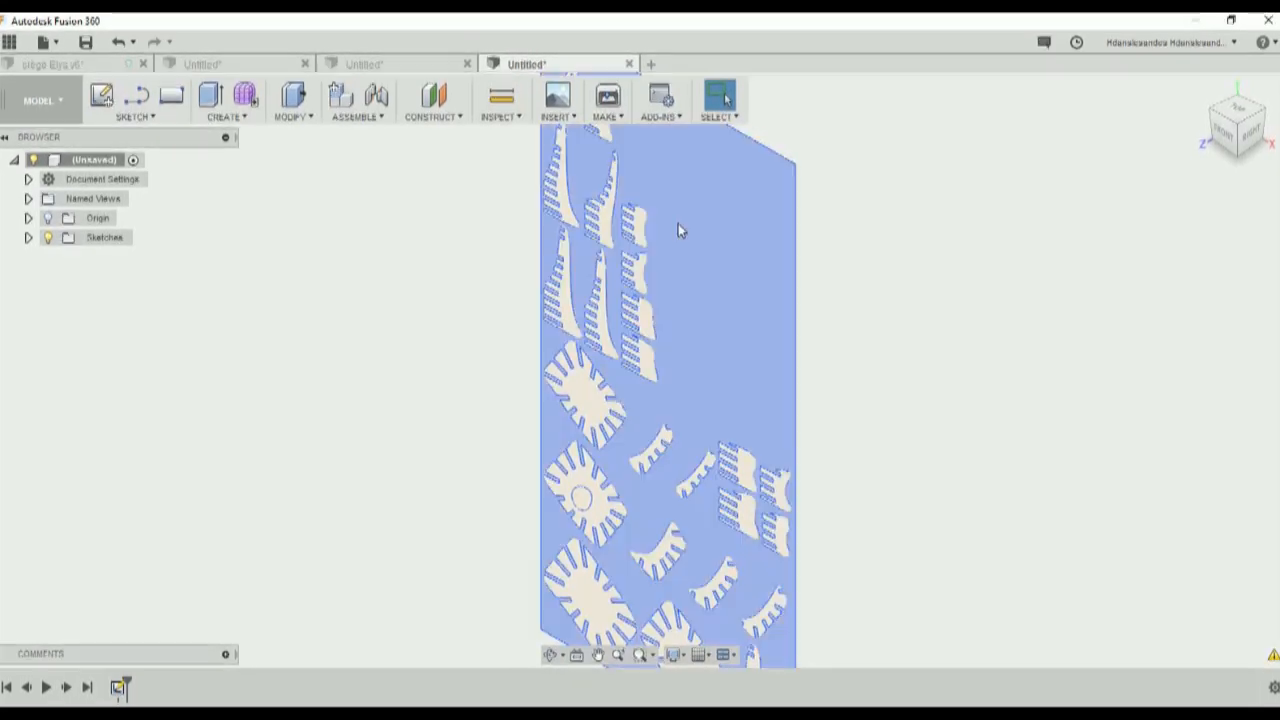
click(457, 226)
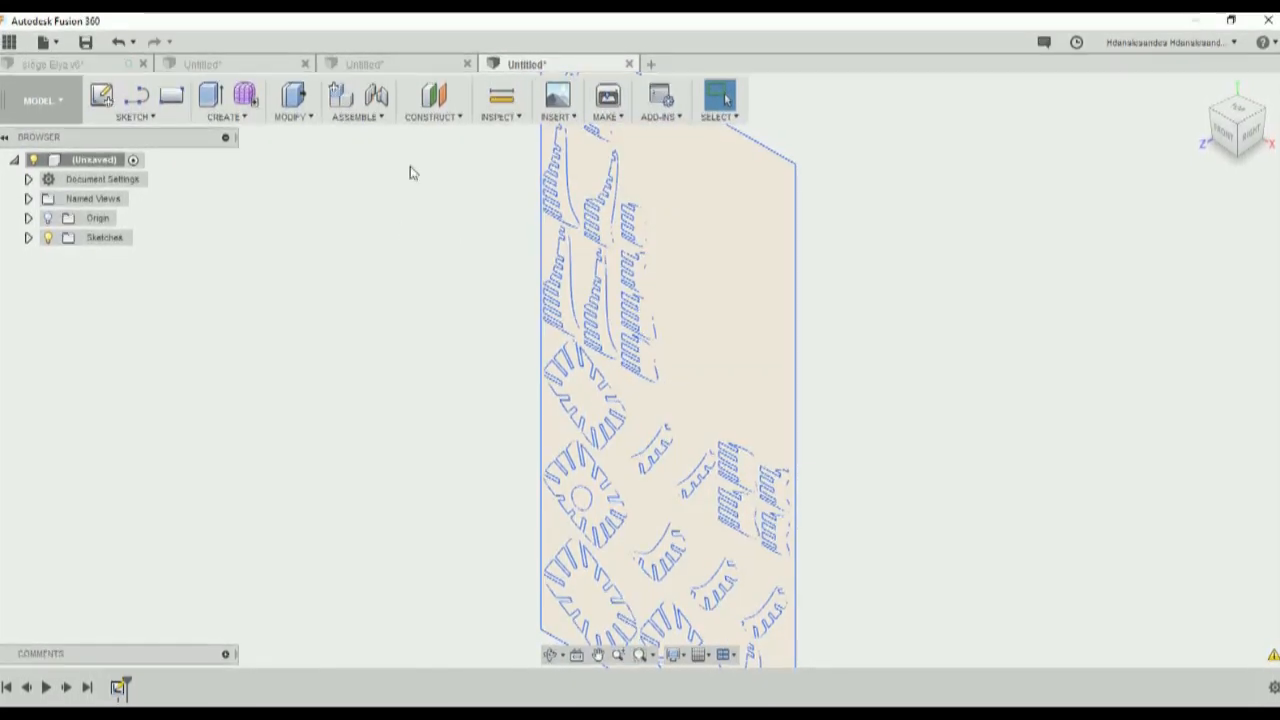
Step: Start an Extrude on the imported sketch and clear the sheet background surrounding the parts from the profile selection
click(226, 117)
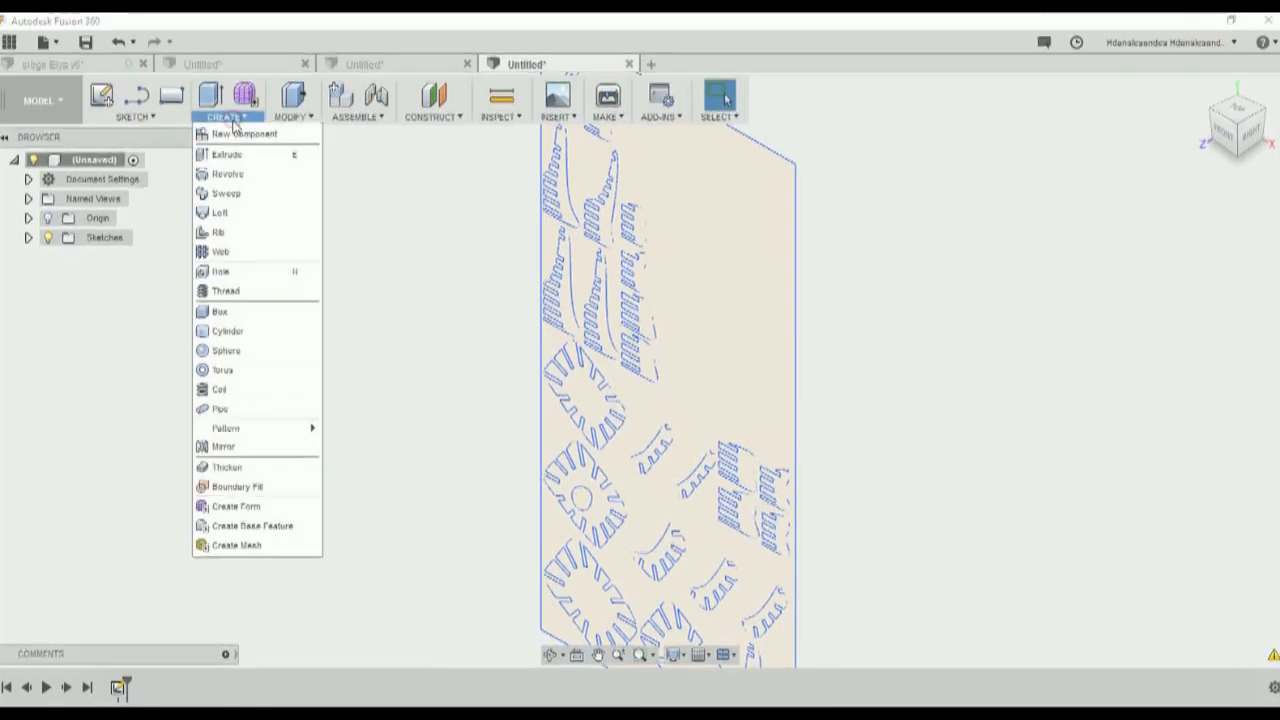
click(226, 155)
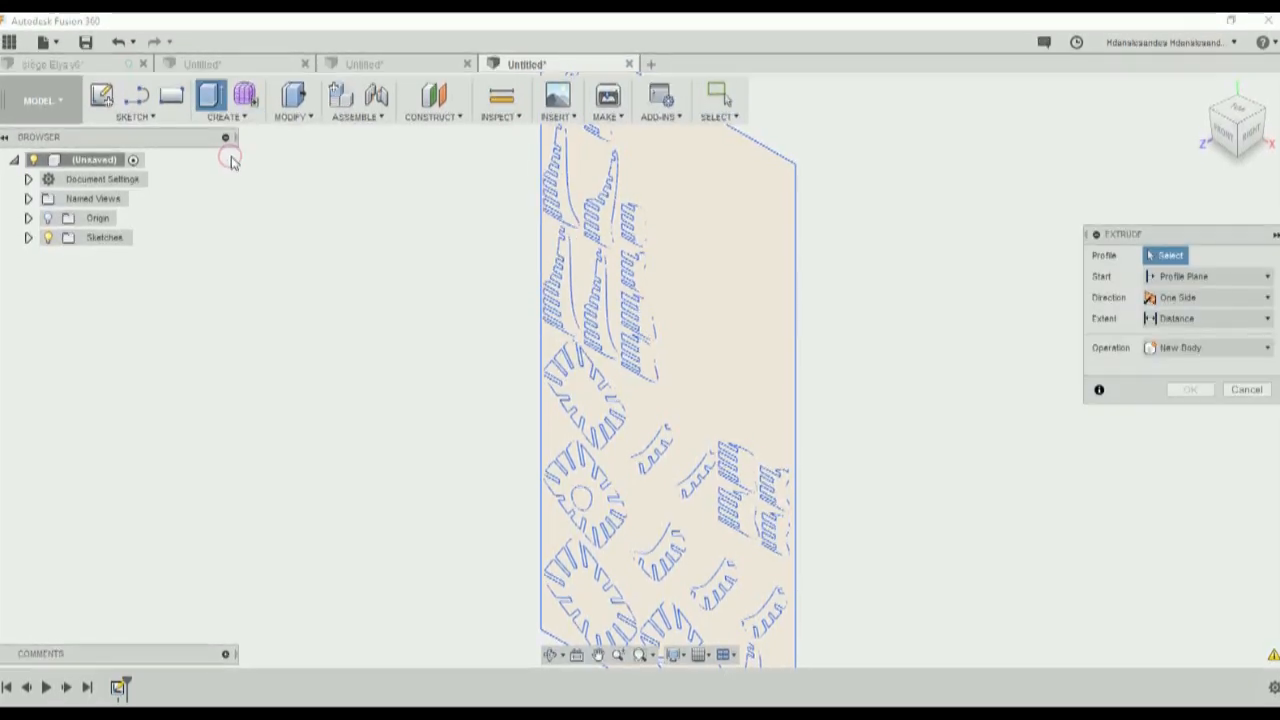
click(563, 197)
scroll(565, 200, up, 10)
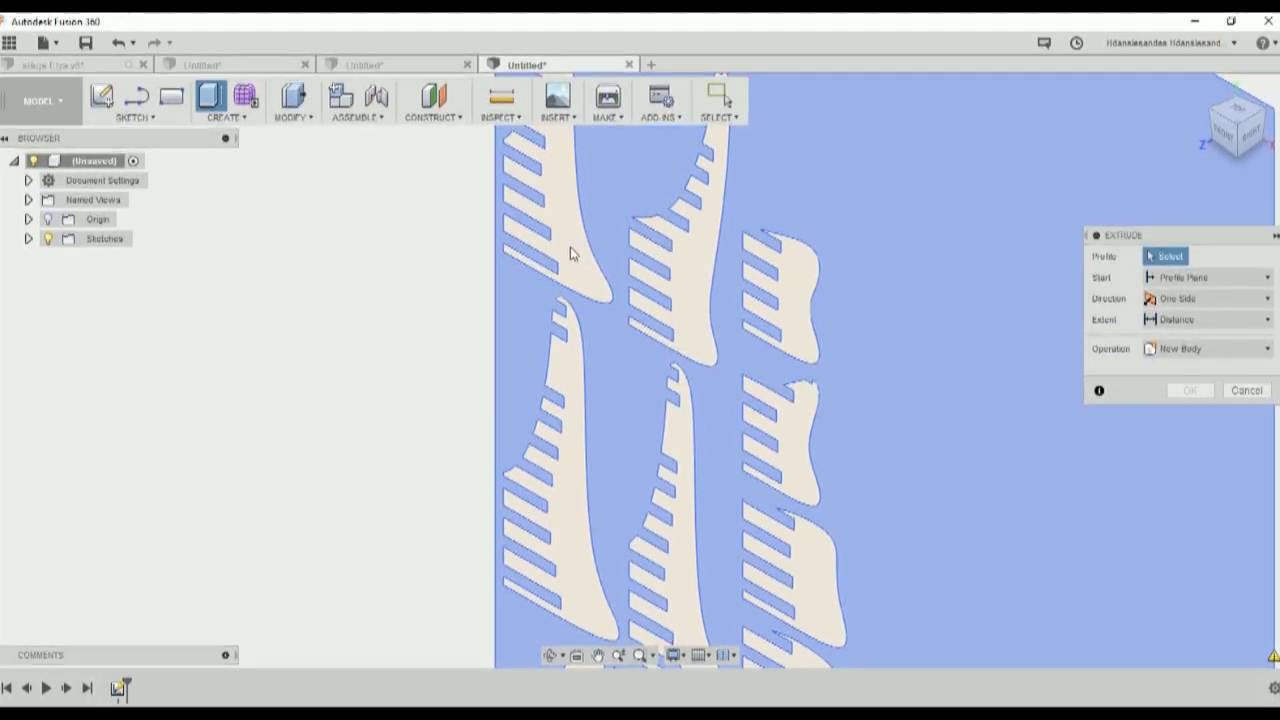
click(570, 247)
click(570, 246)
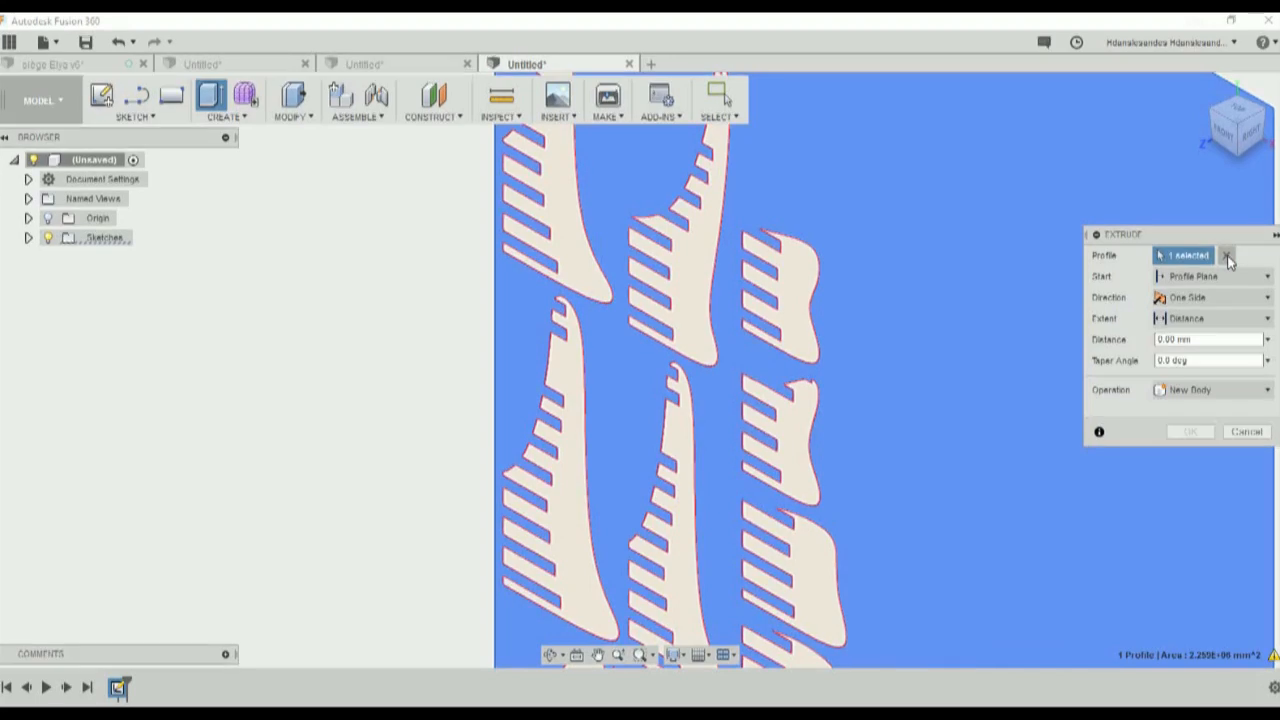
click(1228, 257)
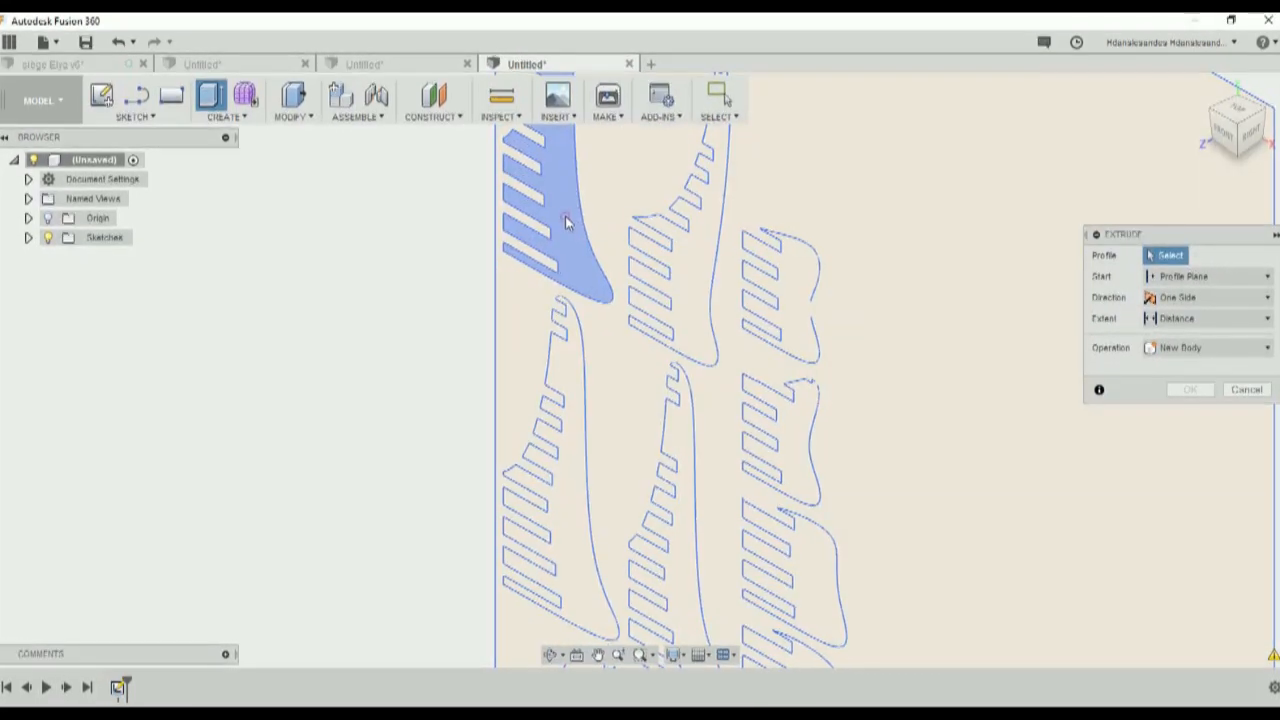
Step: Select the profiles of all the individual parts on the sheet for the extrusion, leaving out the surrounding background
click(566, 222)
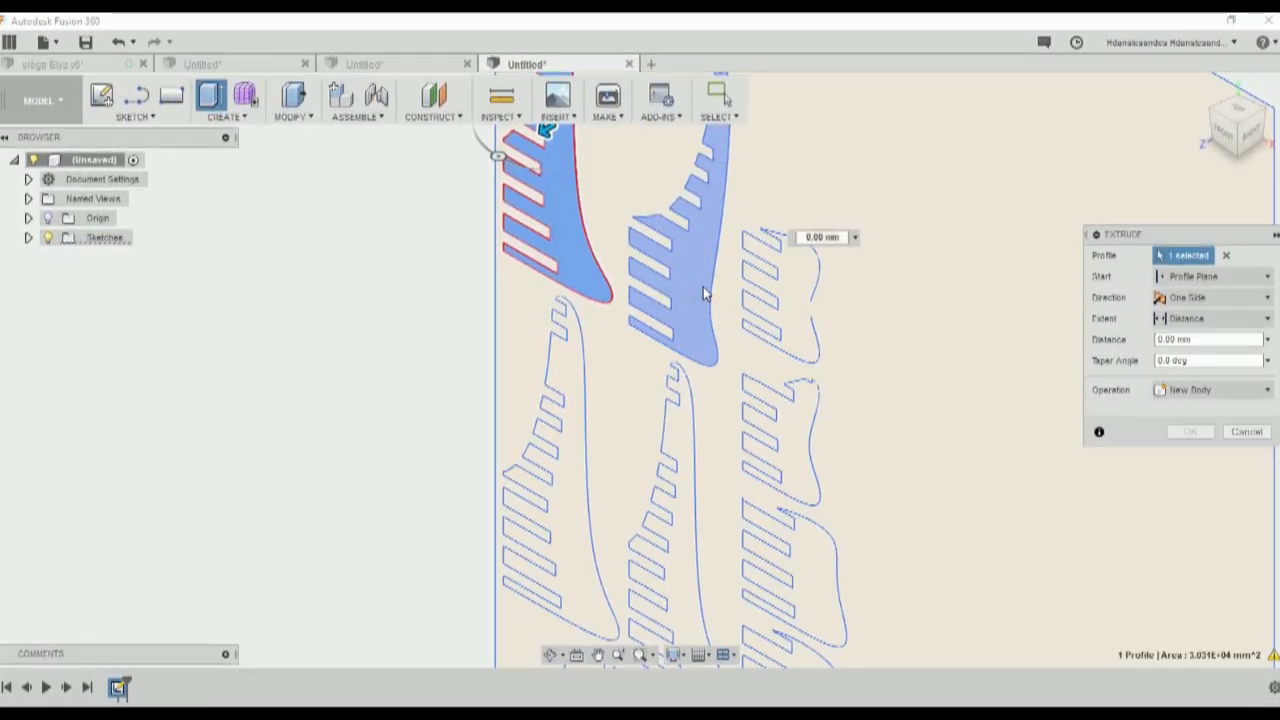
click(703, 293)
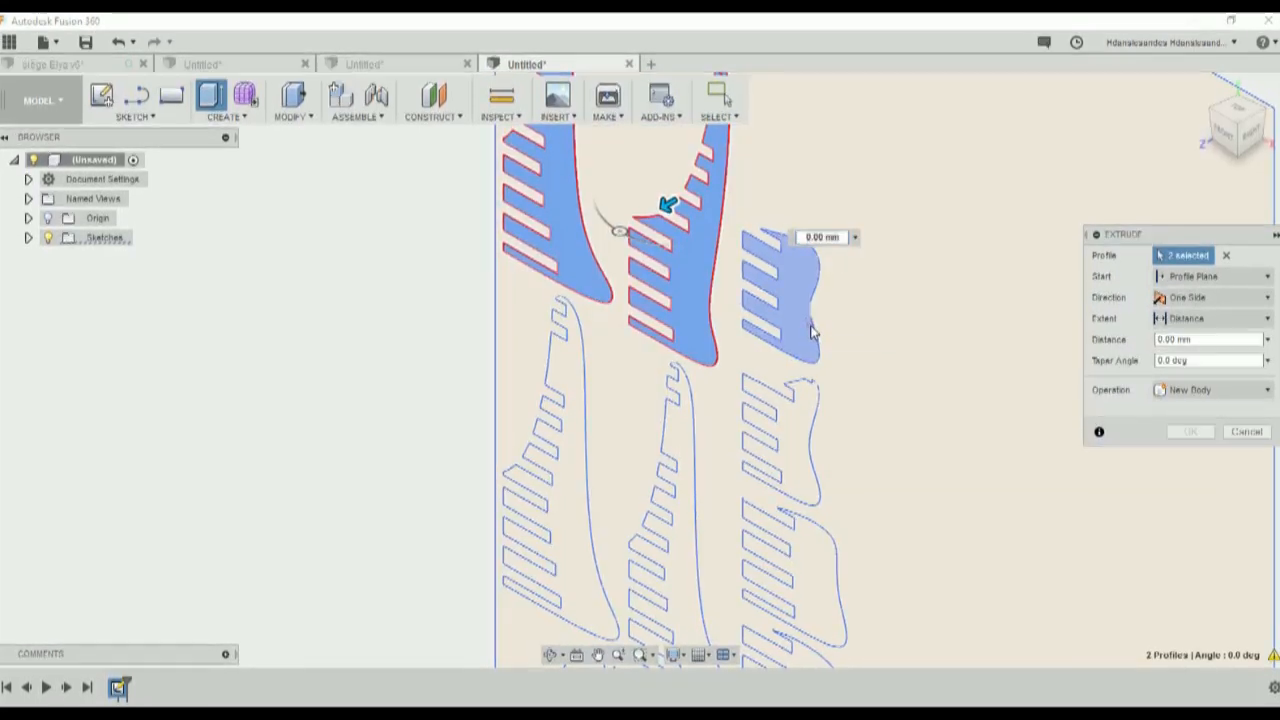
click(812, 333)
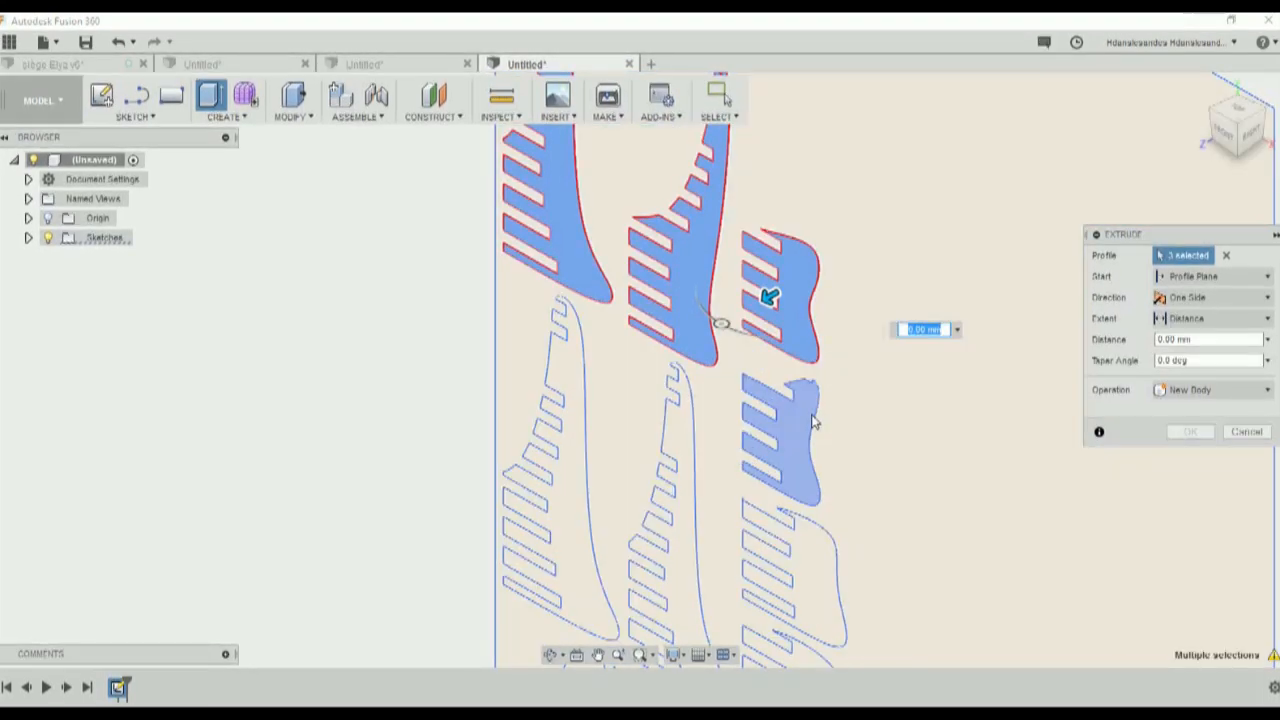
click(815, 423)
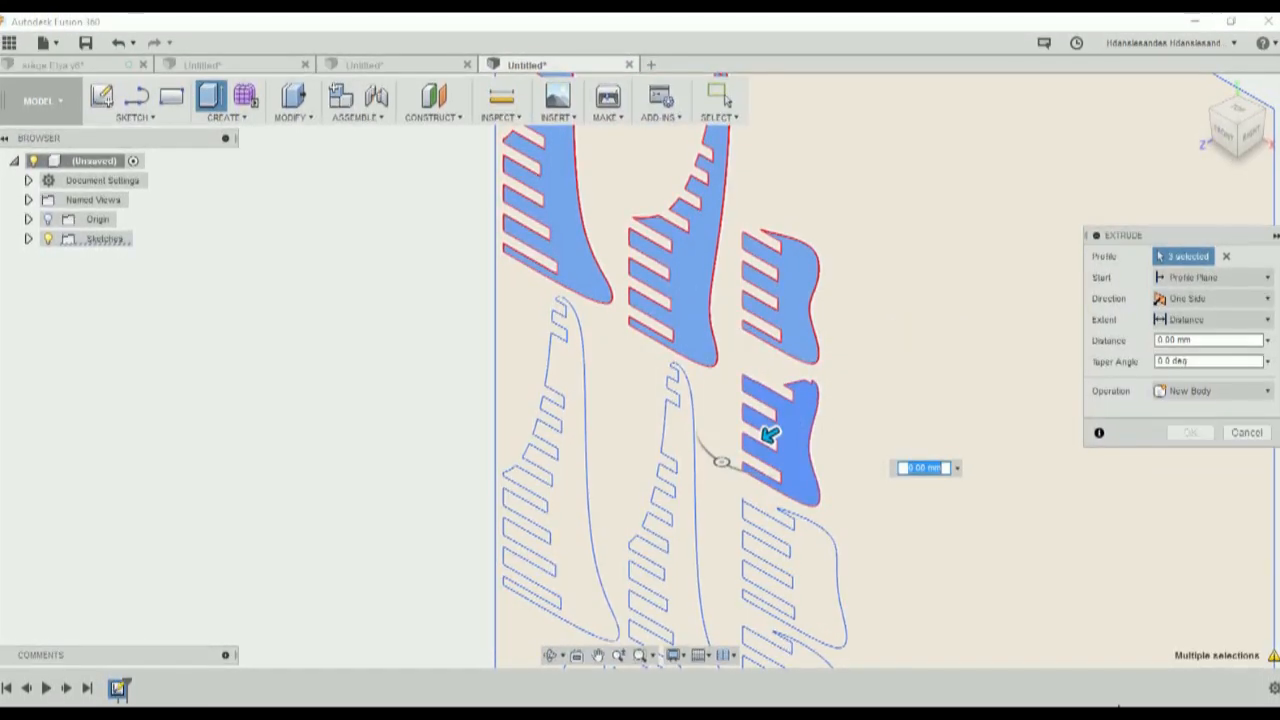
click(1032, 692)
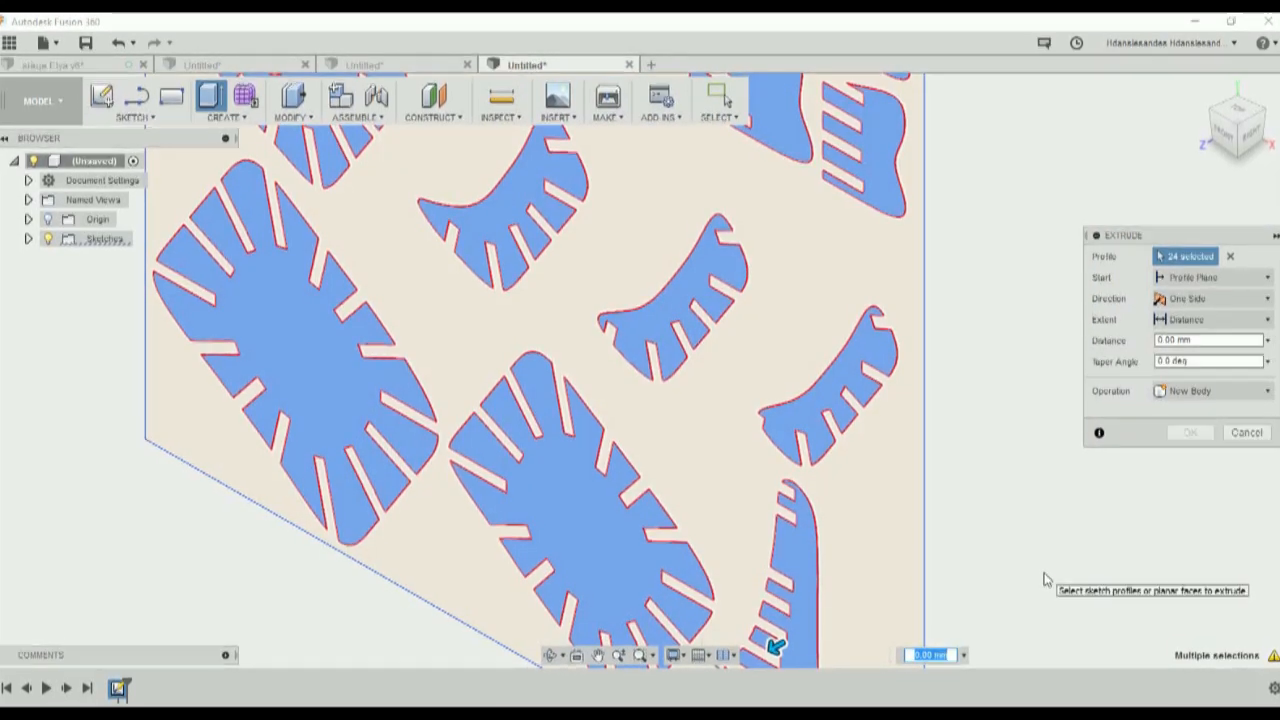
Step: Extrude the selected part profiles by 15 mm to one side as new bodies
click(930, 654)
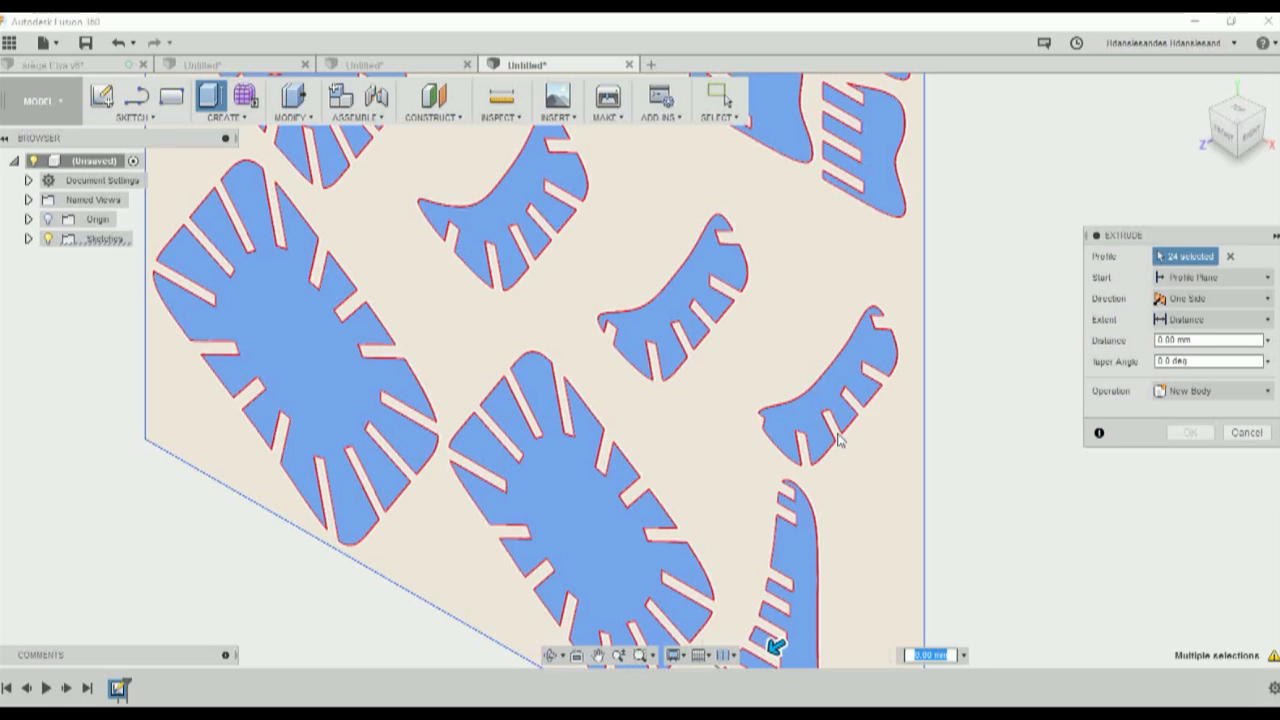
scroll(838, 438, up, 5)
scroll(835, 435, up, 5)
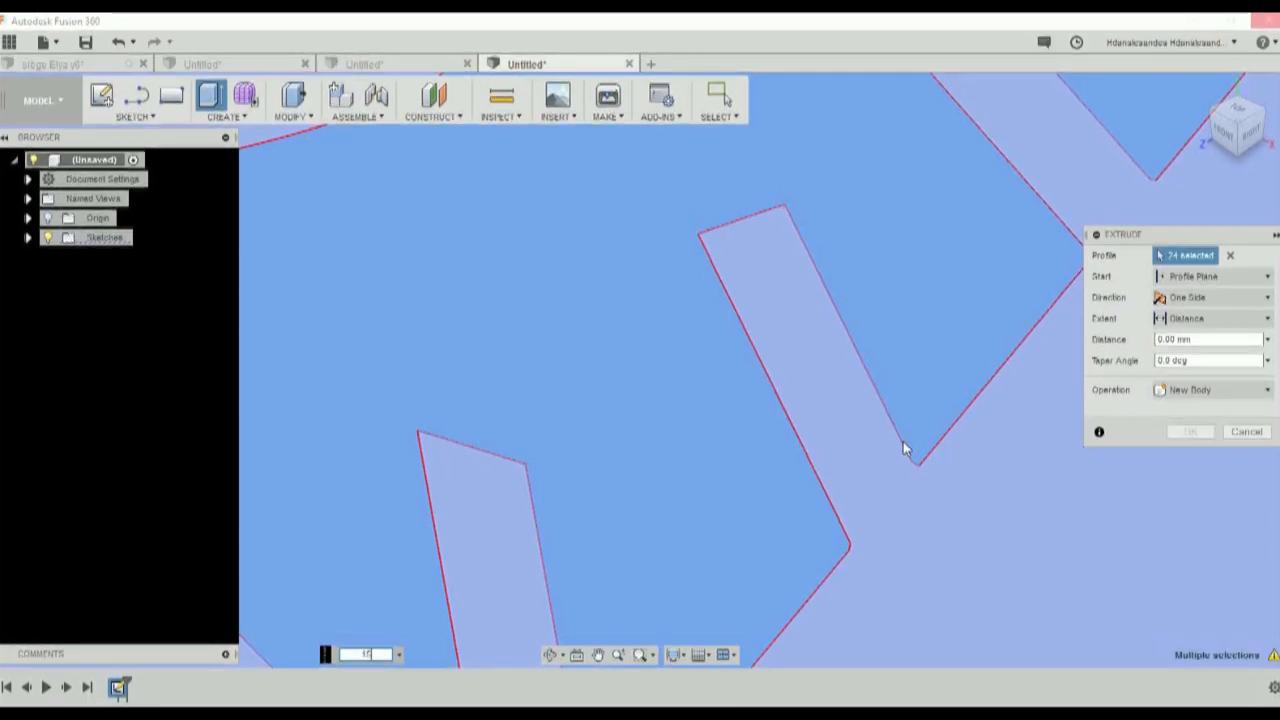
key(Return)
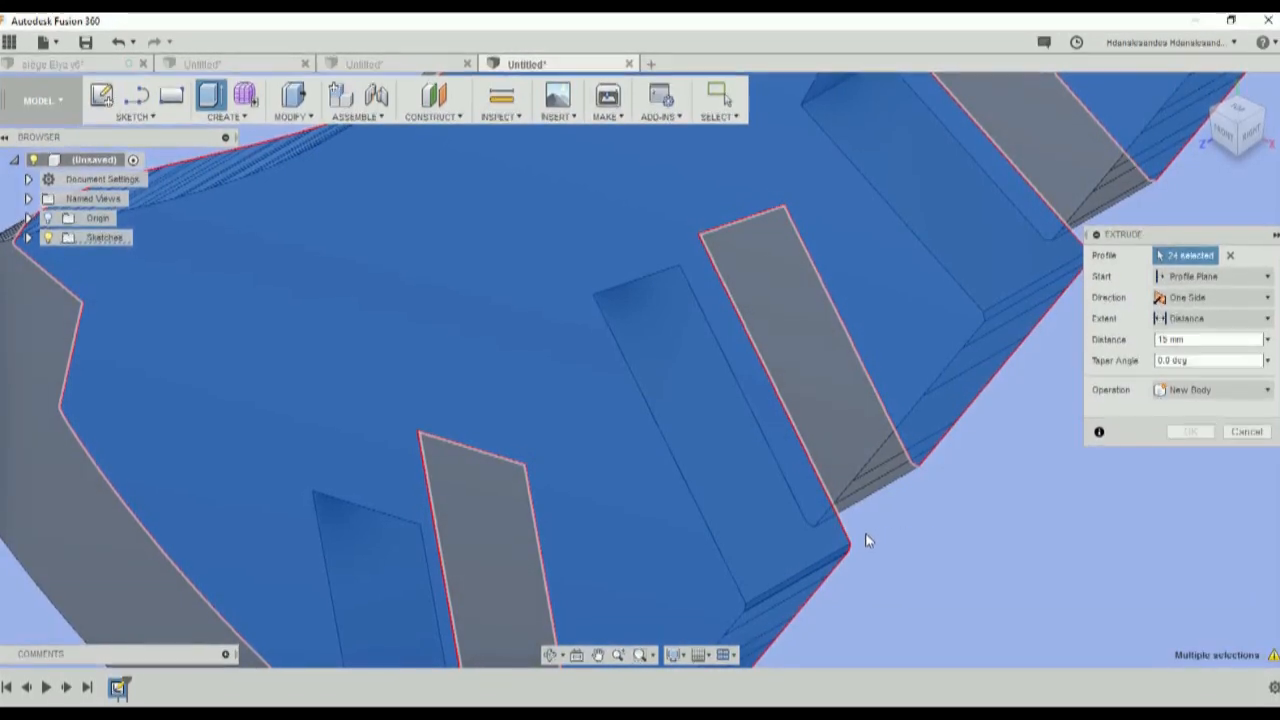
mouse_move(868, 532)
shift+middle_down()
mouse_move(845, 528)
mouse_move(858, 520)
shift+middle_up()
scroll(858, 520, down, 5)
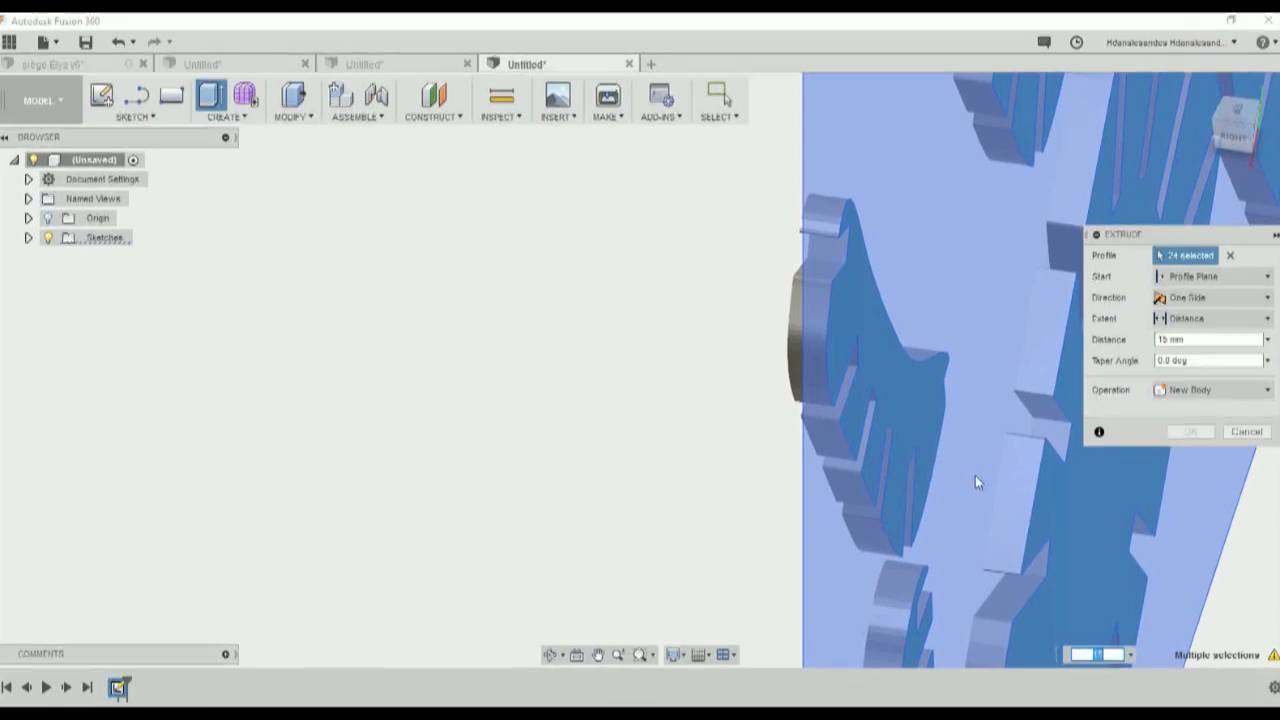
scroll(1160, 528, down, 5)
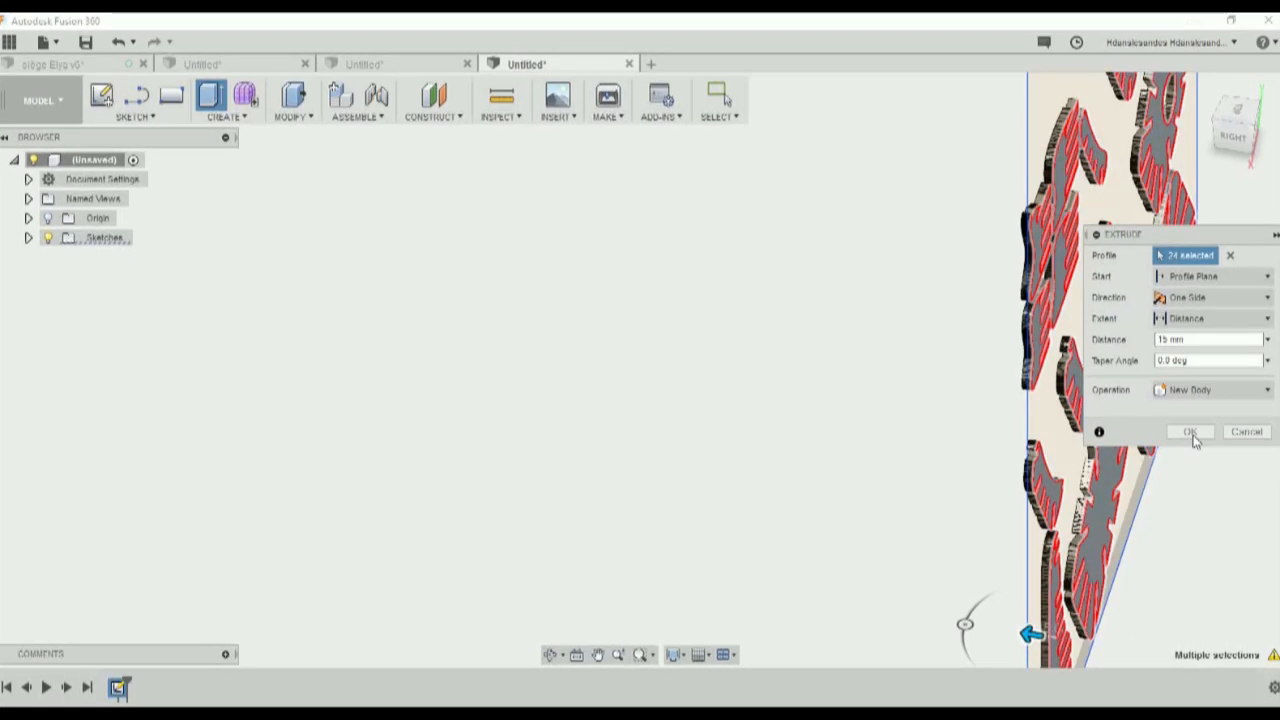
click(1191, 434)
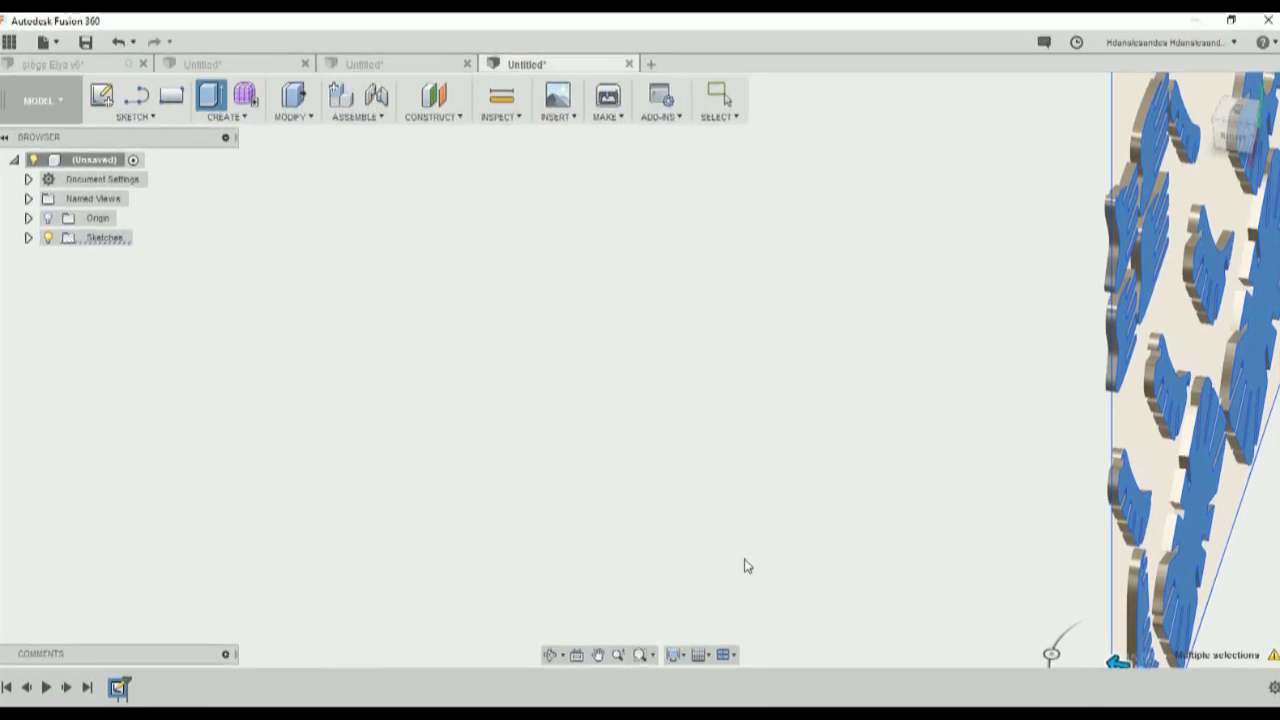
click(1065, 712)
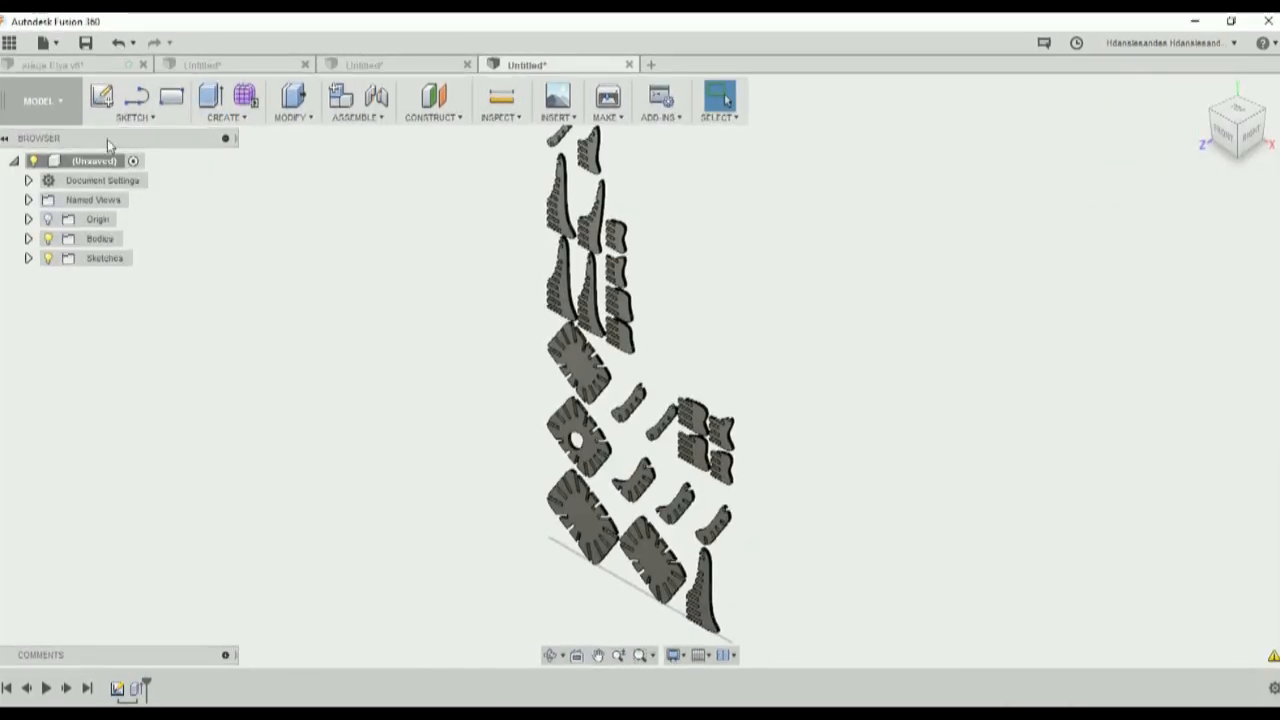
Step: Switch to the CAM workspace and start a new milling setup for the extruded parts
click(67, 96)
click(53, 311)
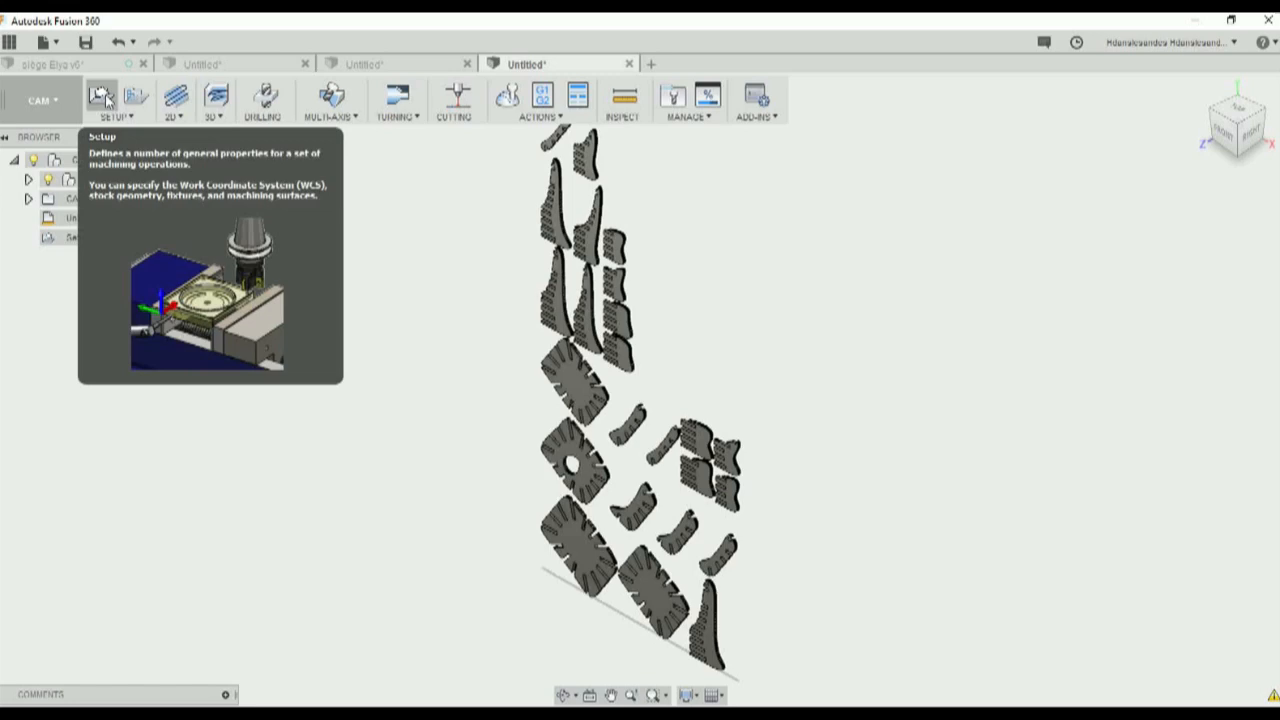
click(105, 98)
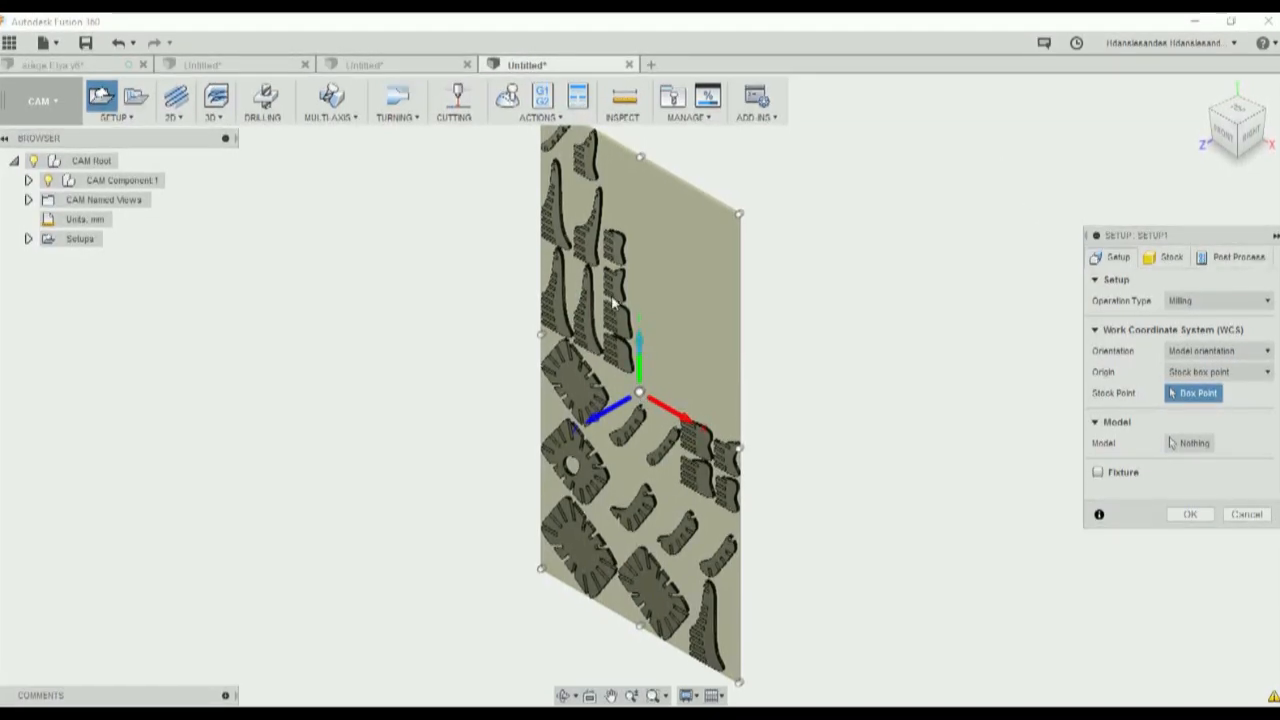
Step: Set the setup's stock box point origin at the lower-left corner of the sheet stock, on its top face
scroll(730, 225, up, 3)
scroll(730, 225, up, 3)
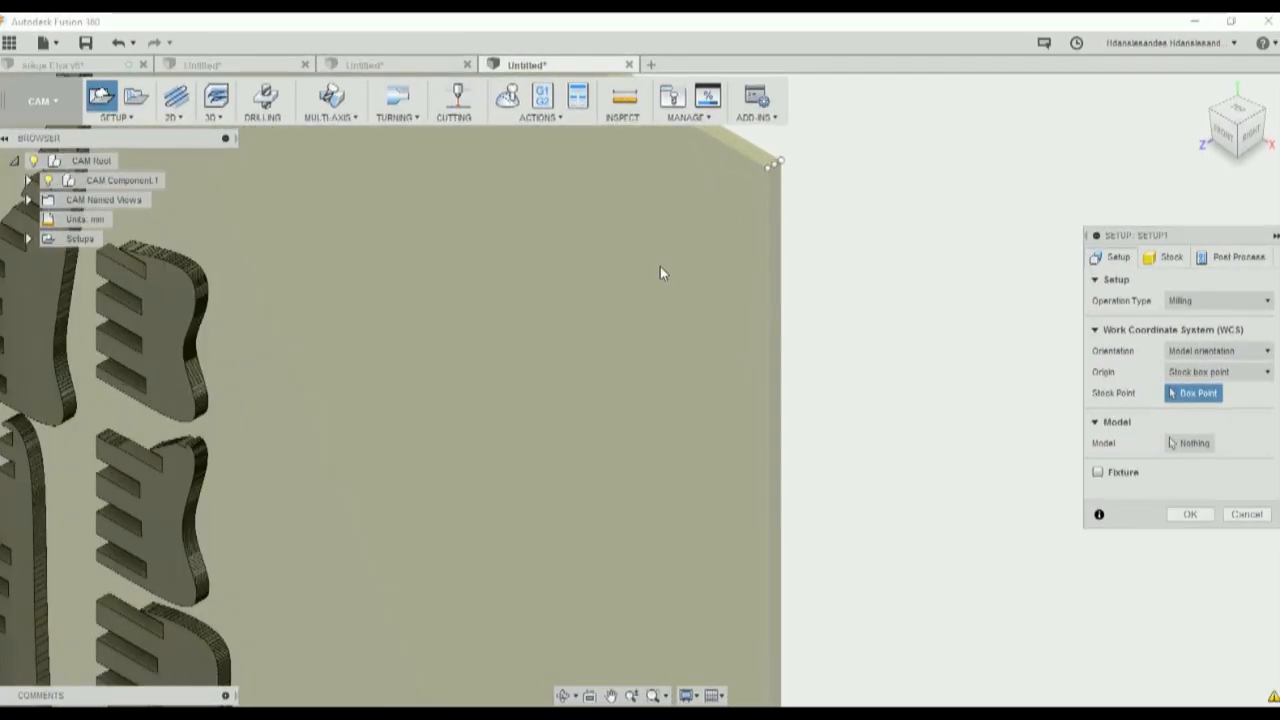
scroll(662, 294, down, 5)
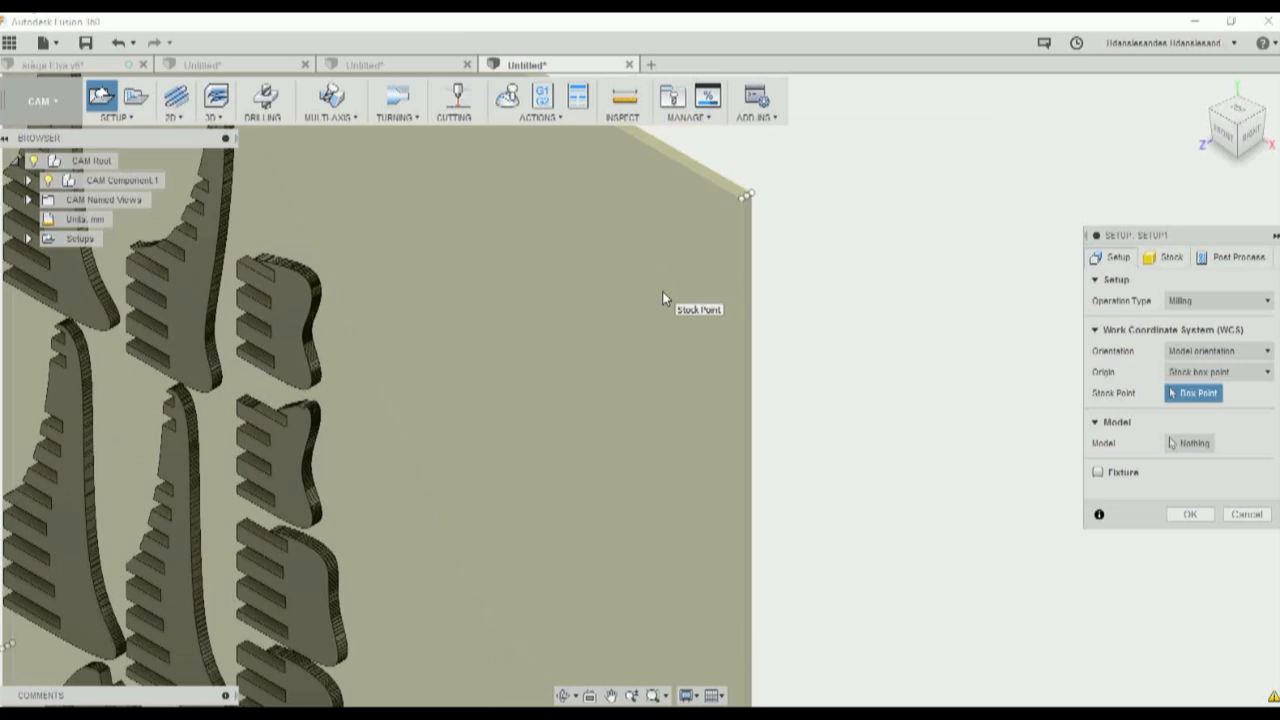
middle_drag(617, 460, 576, 338)
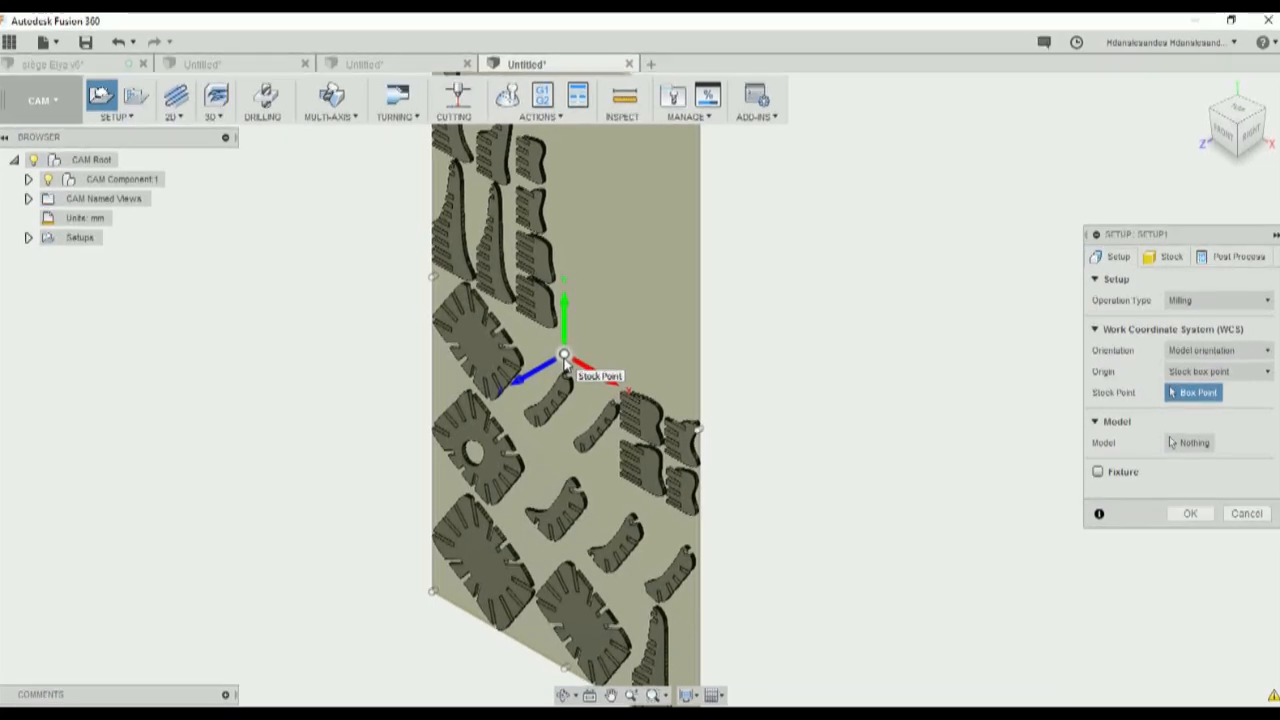
middle_drag(564, 358, 735, 299)
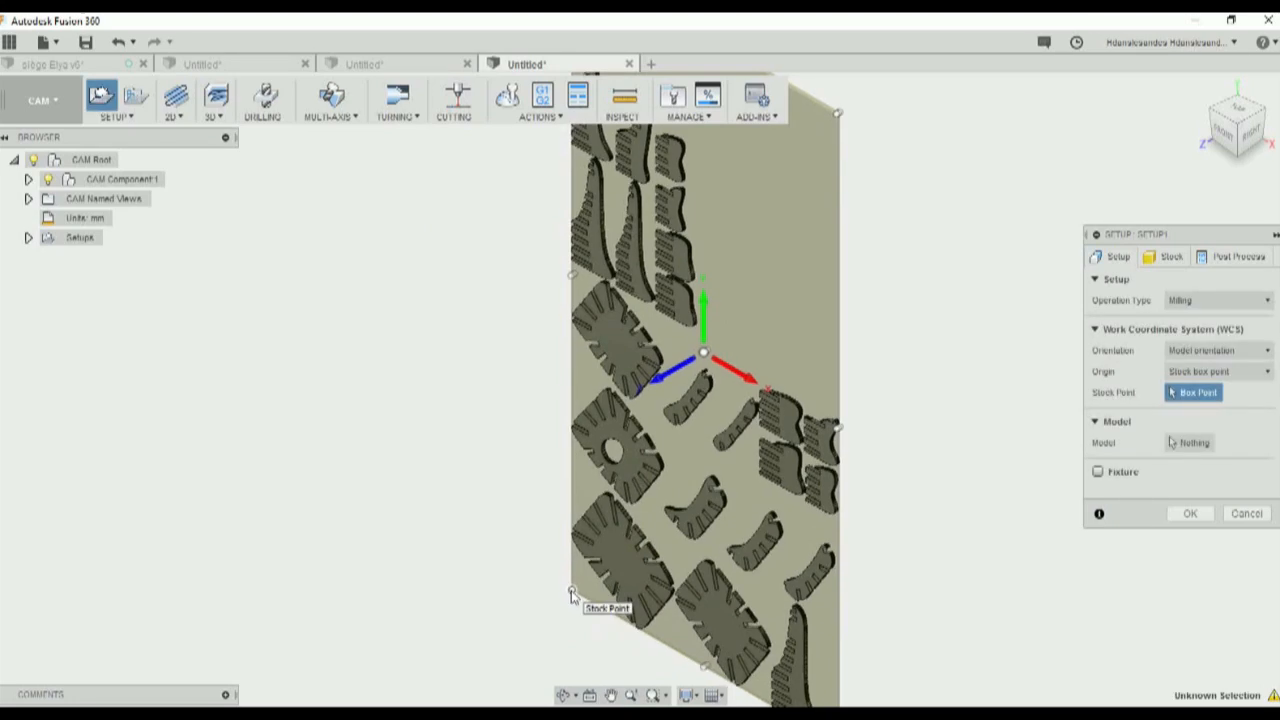
scroll(573, 597, up, 4)
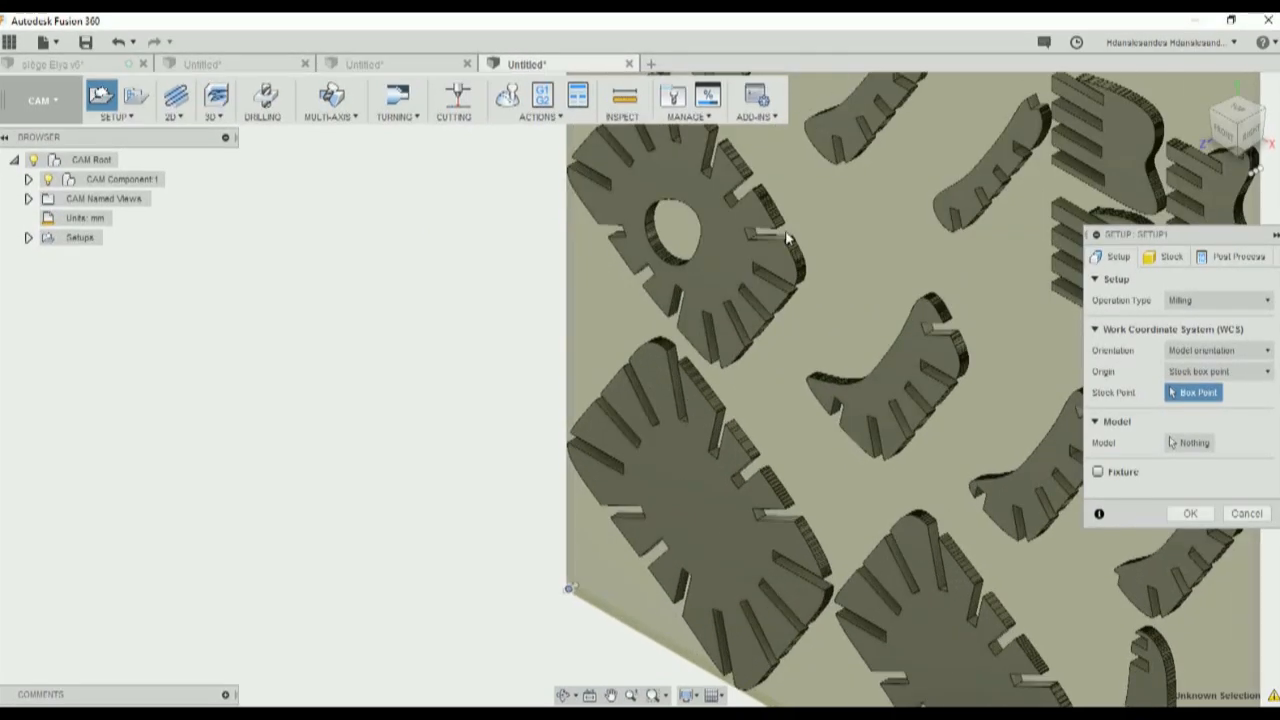
scroll(805, 230, down, 1)
middle_drag(833, 228, 850, 336)
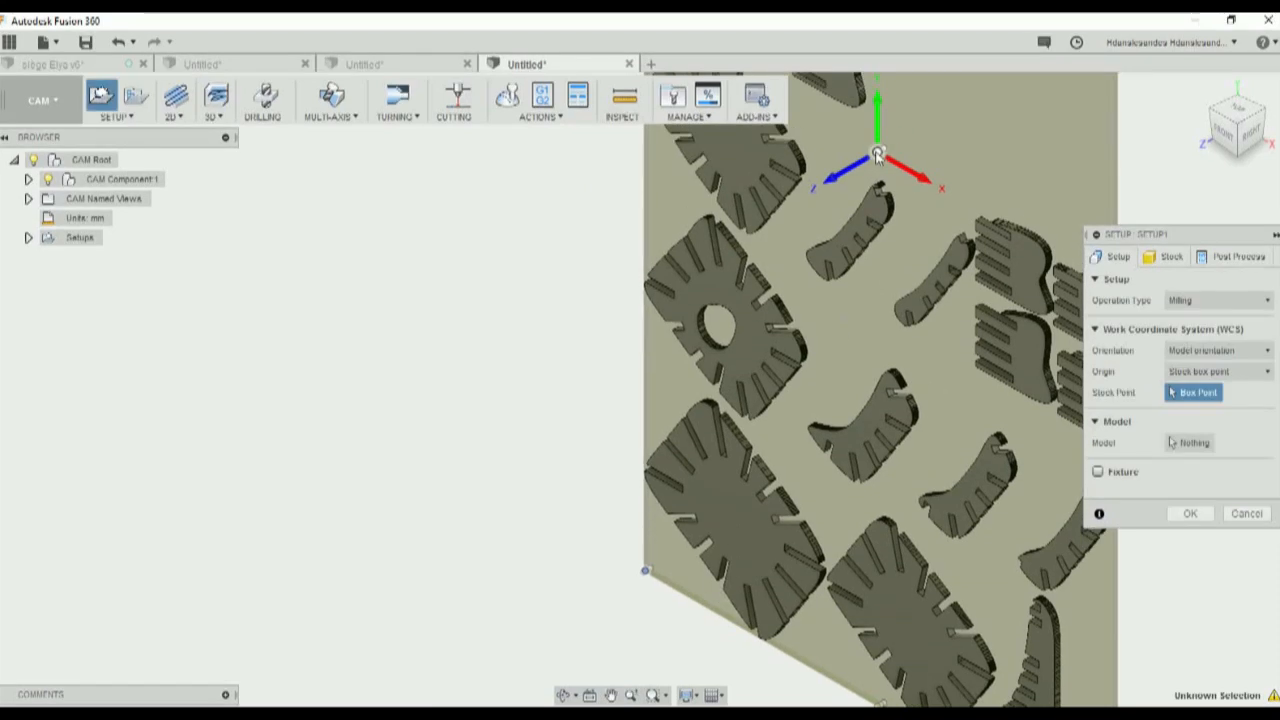
scroll(647, 576, up, 5)
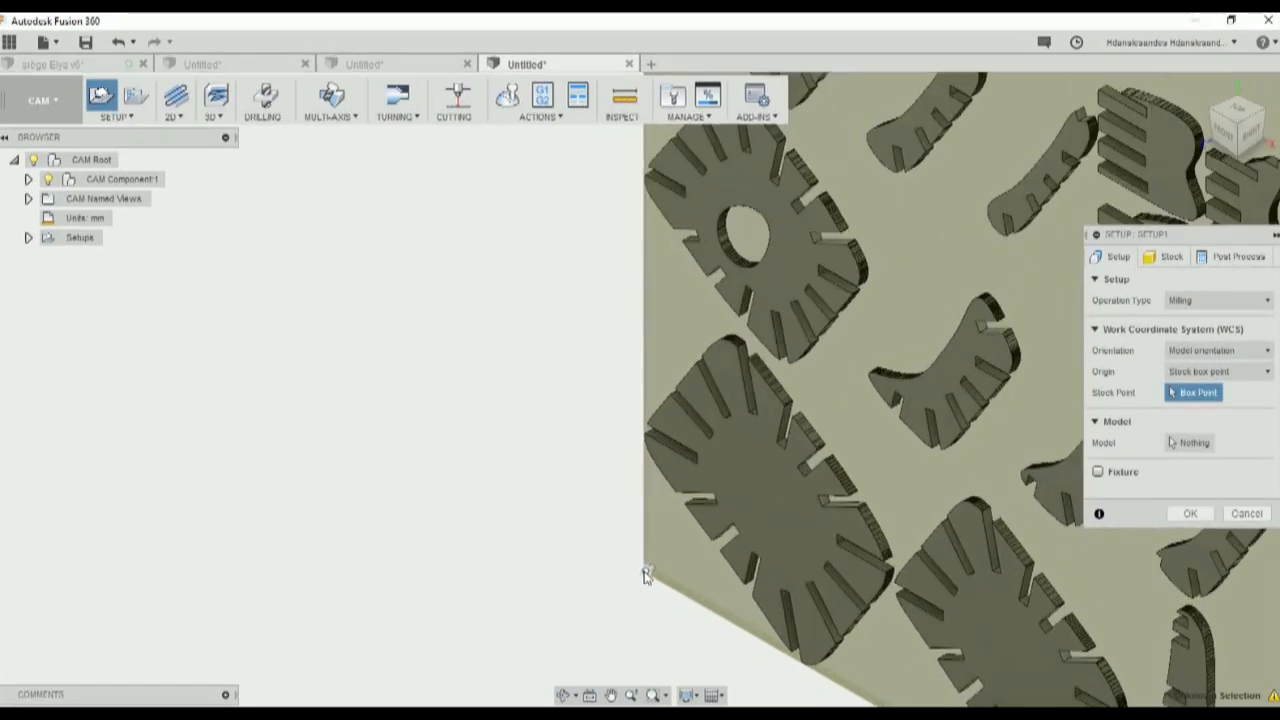
click(643, 576)
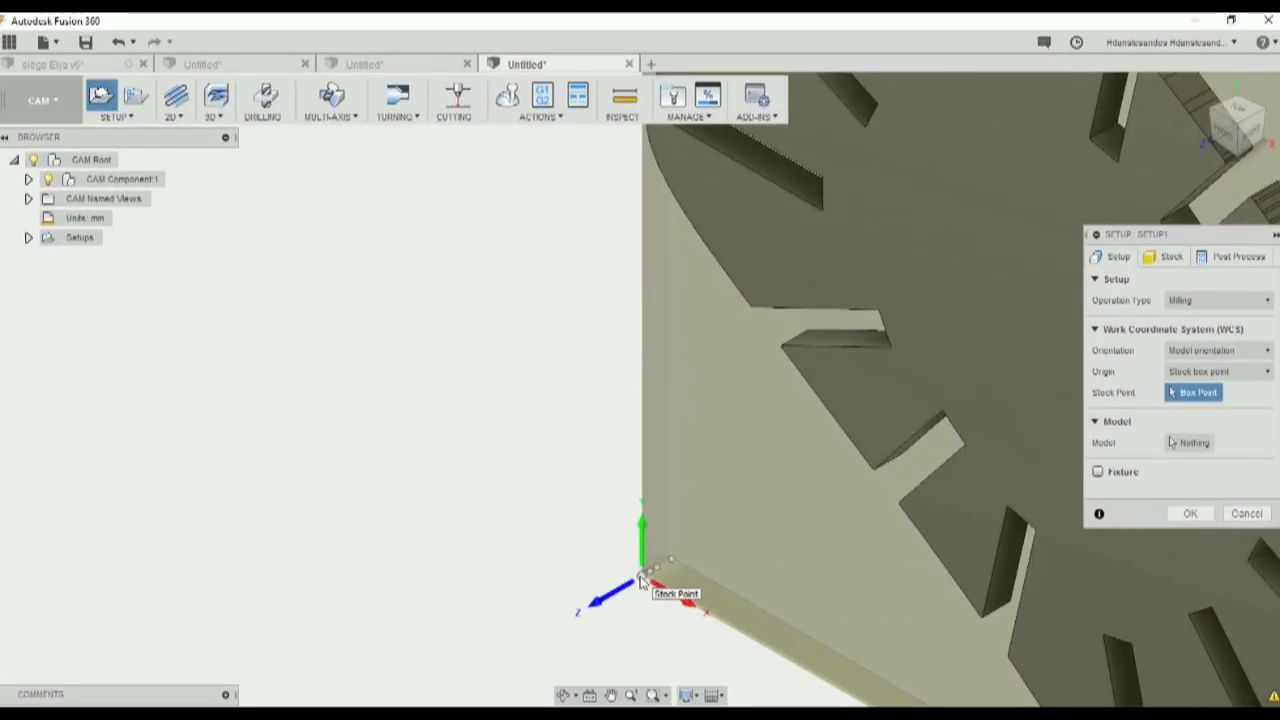
scroll(647, 585, down, 10)
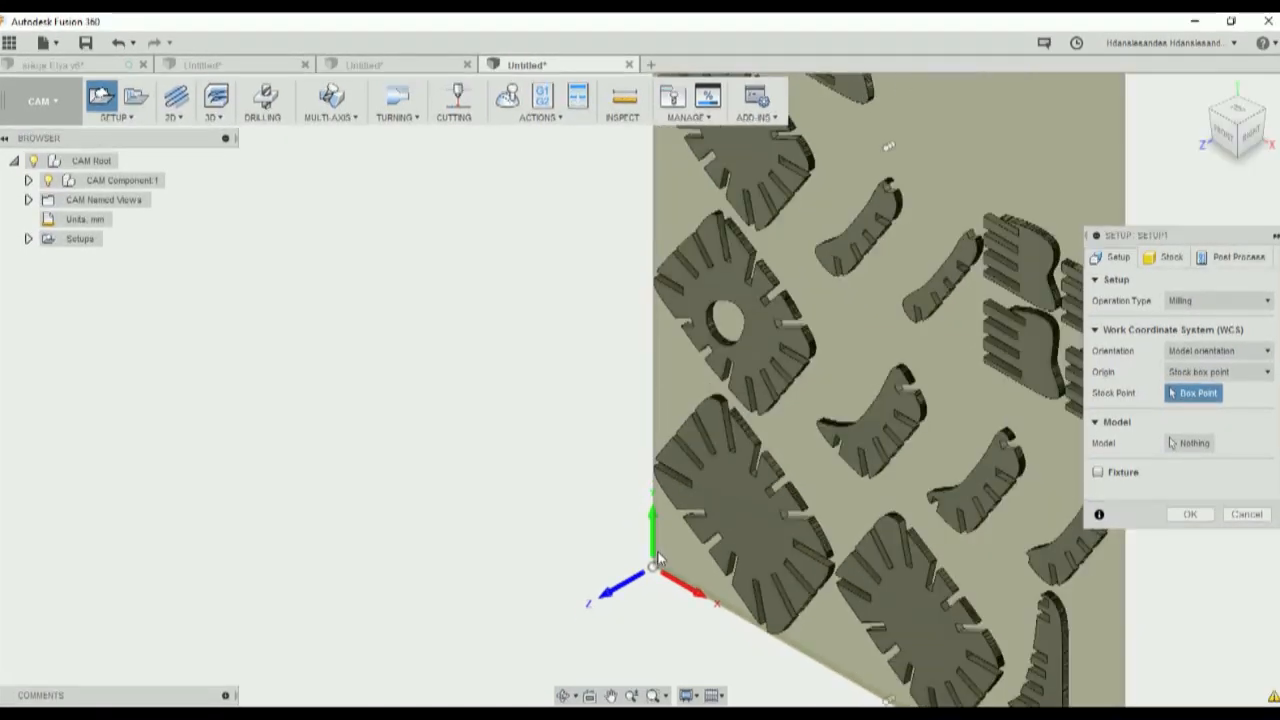
middle_drag(667, 509, 494, 497)
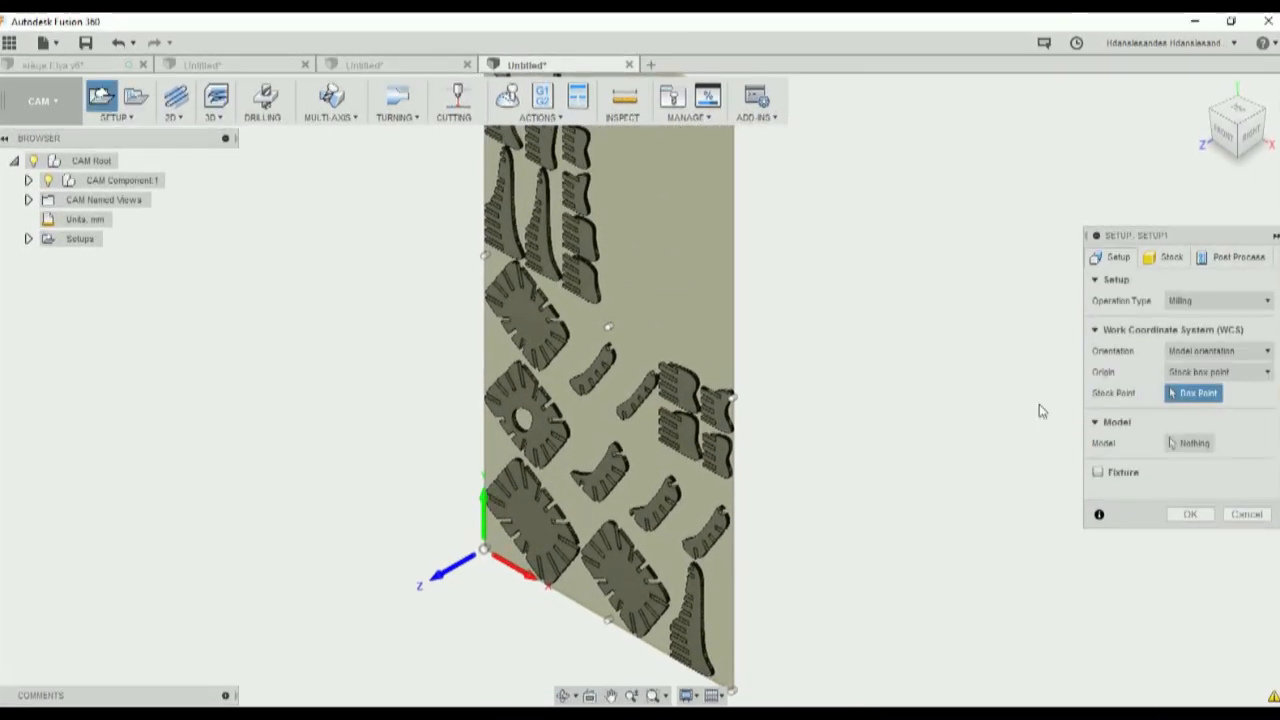
Step: Set the stock top offset to 0 mm and finish the milling setup
click(1168, 260)
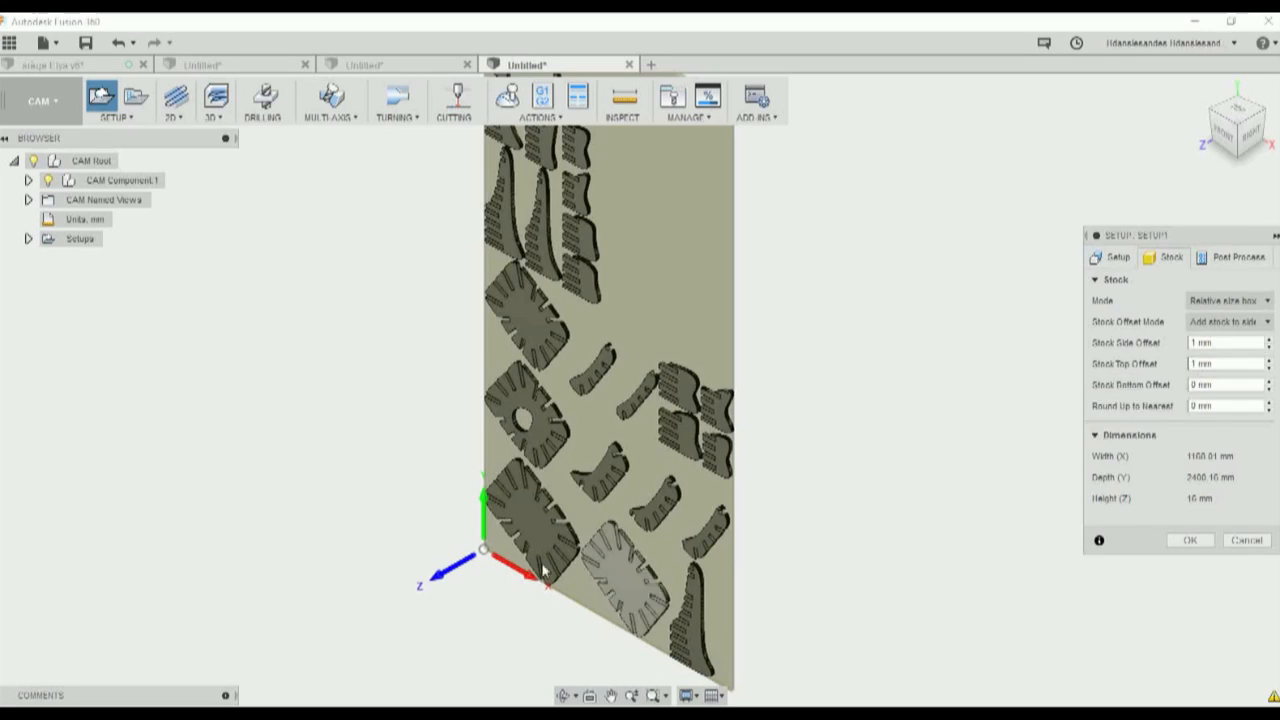
scroll(468, 530, up, 6)
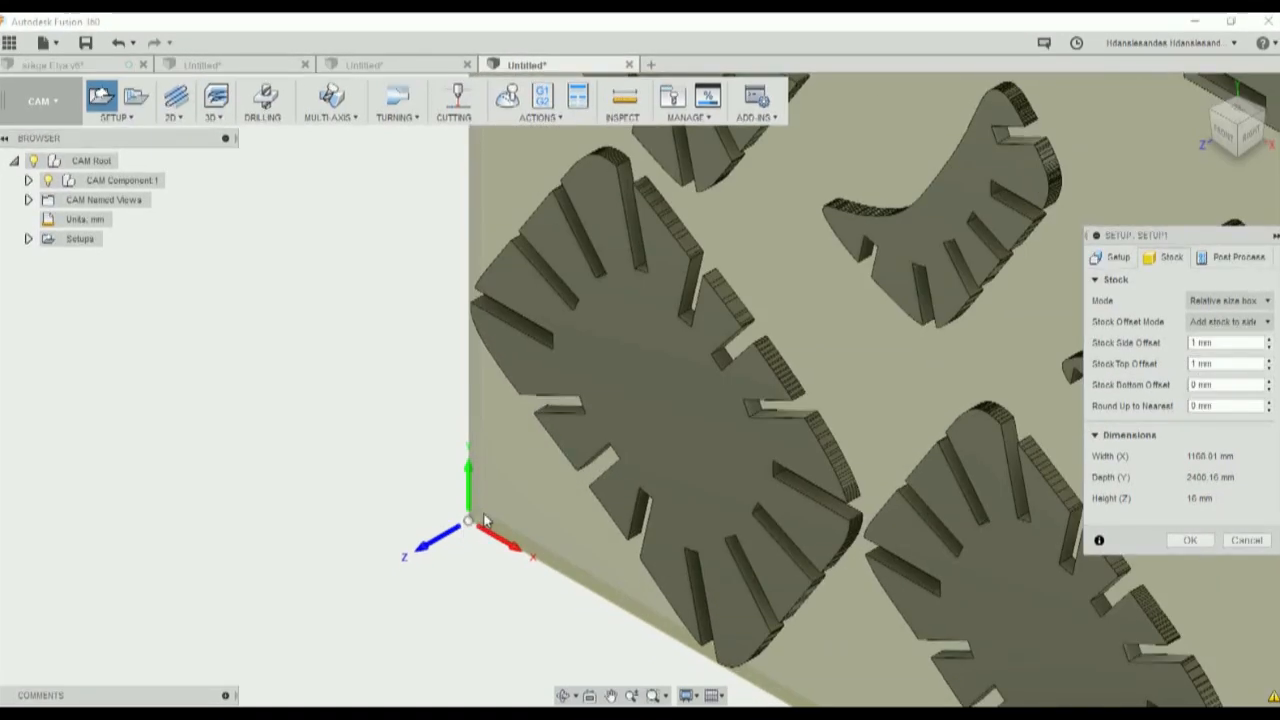
scroll(485, 525, down, 2)
scroll(497, 527, down, 3)
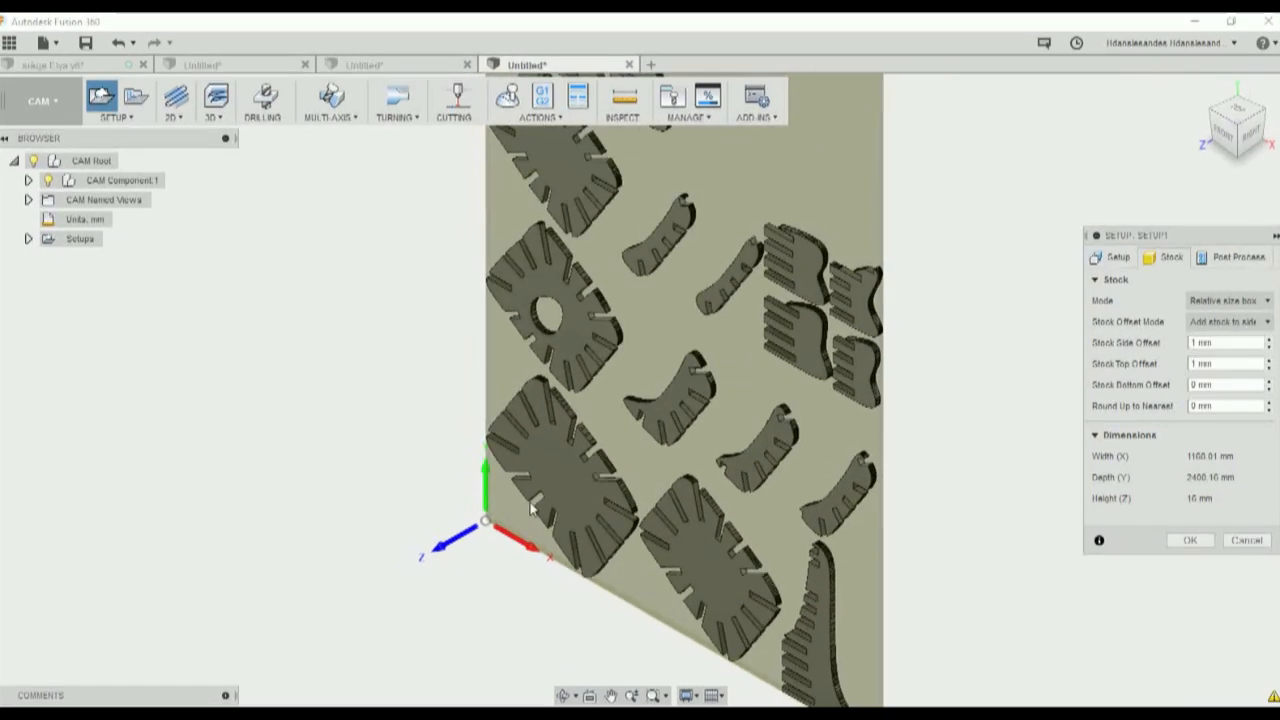
double_click(1197, 363)
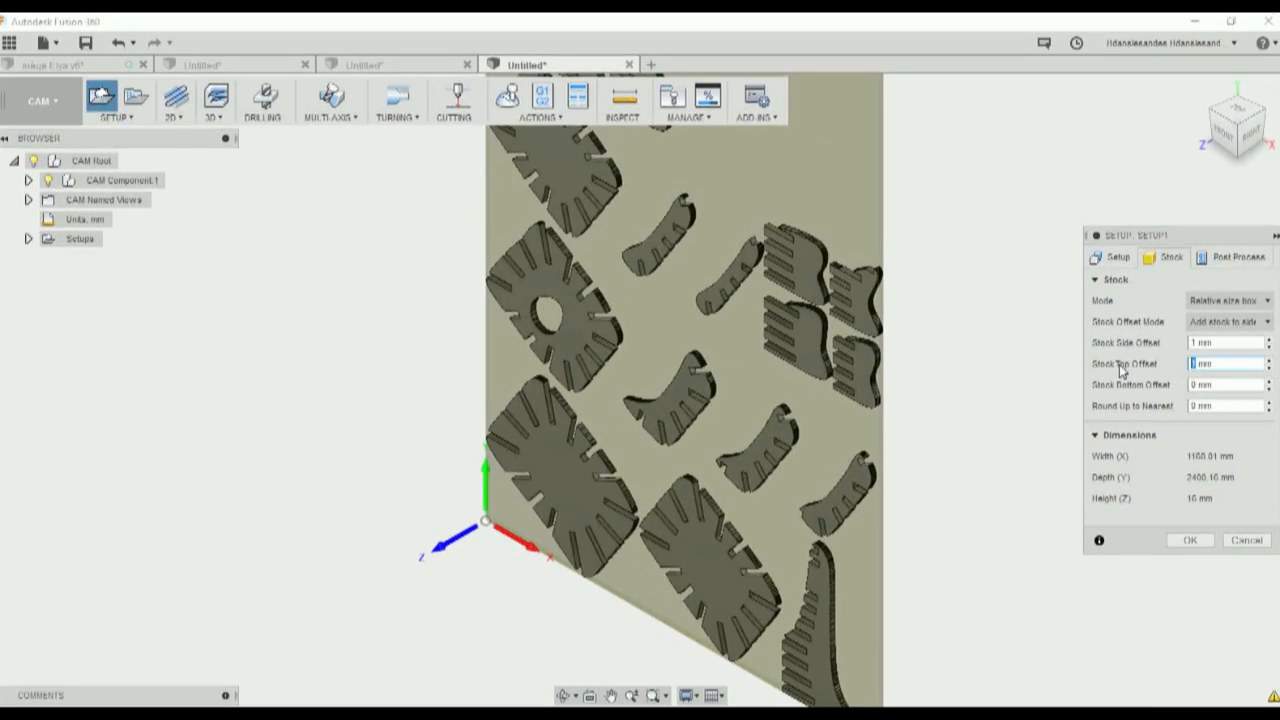
text(0)
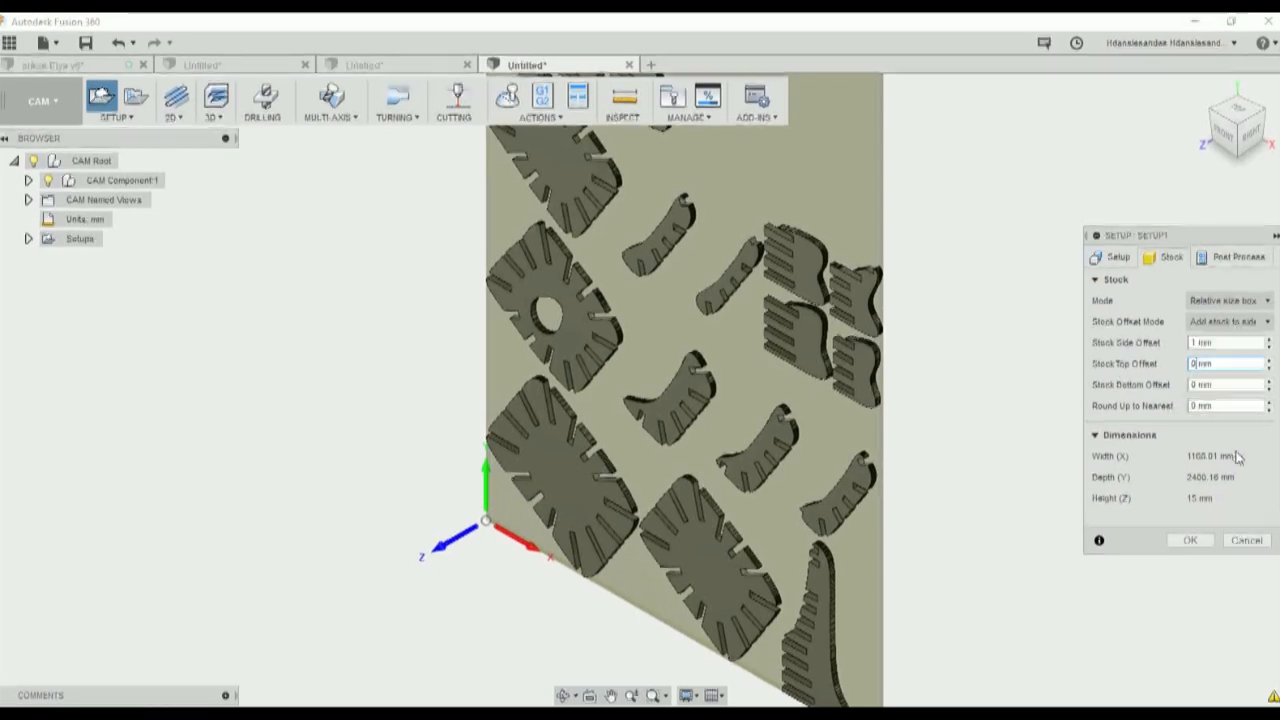
click(1190, 539)
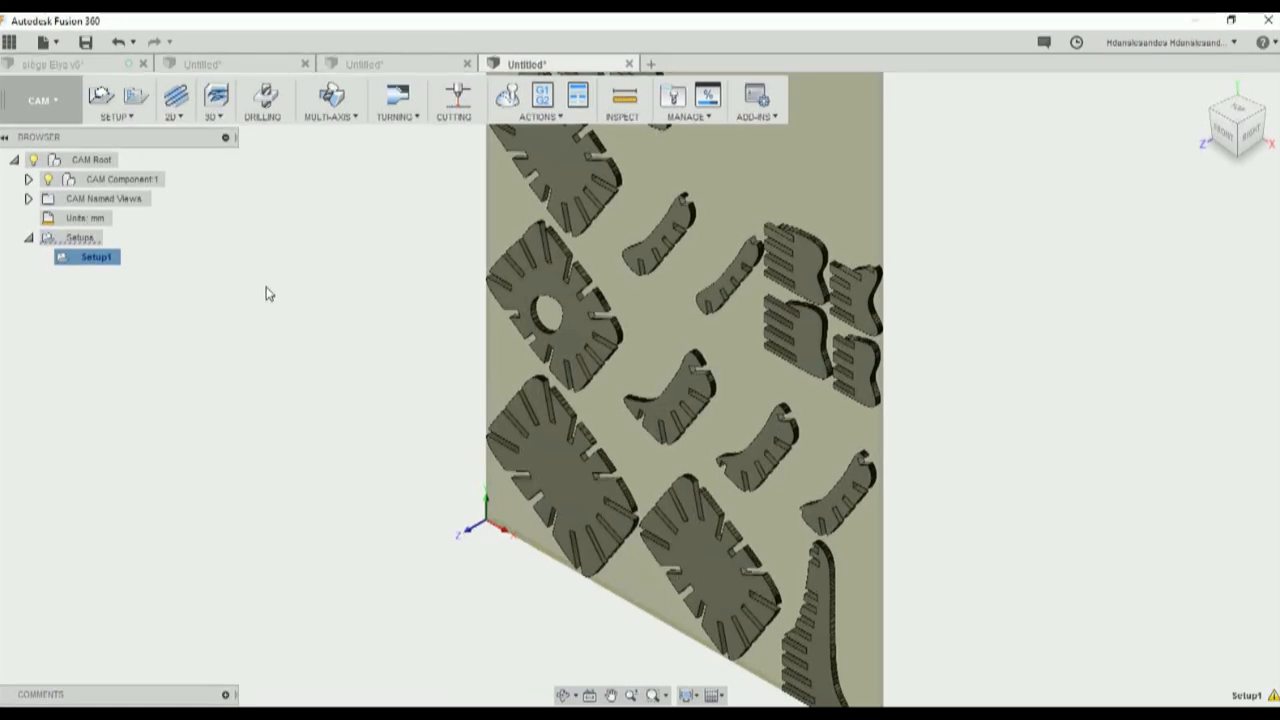
Step: Start a 2D Contour operation and choose the Ø6 mm flat endmill from the Metric - Aluminum sample library as its tool
click(180, 118)
click(216, 118)
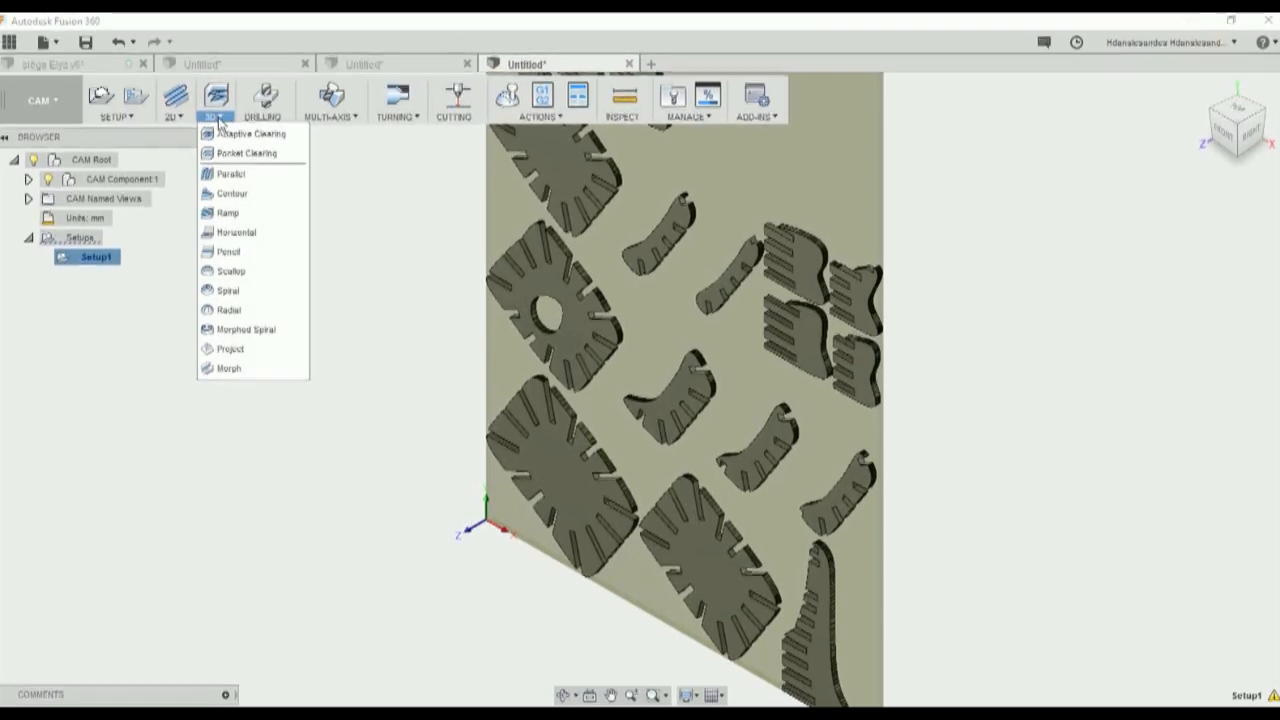
click(180, 118)
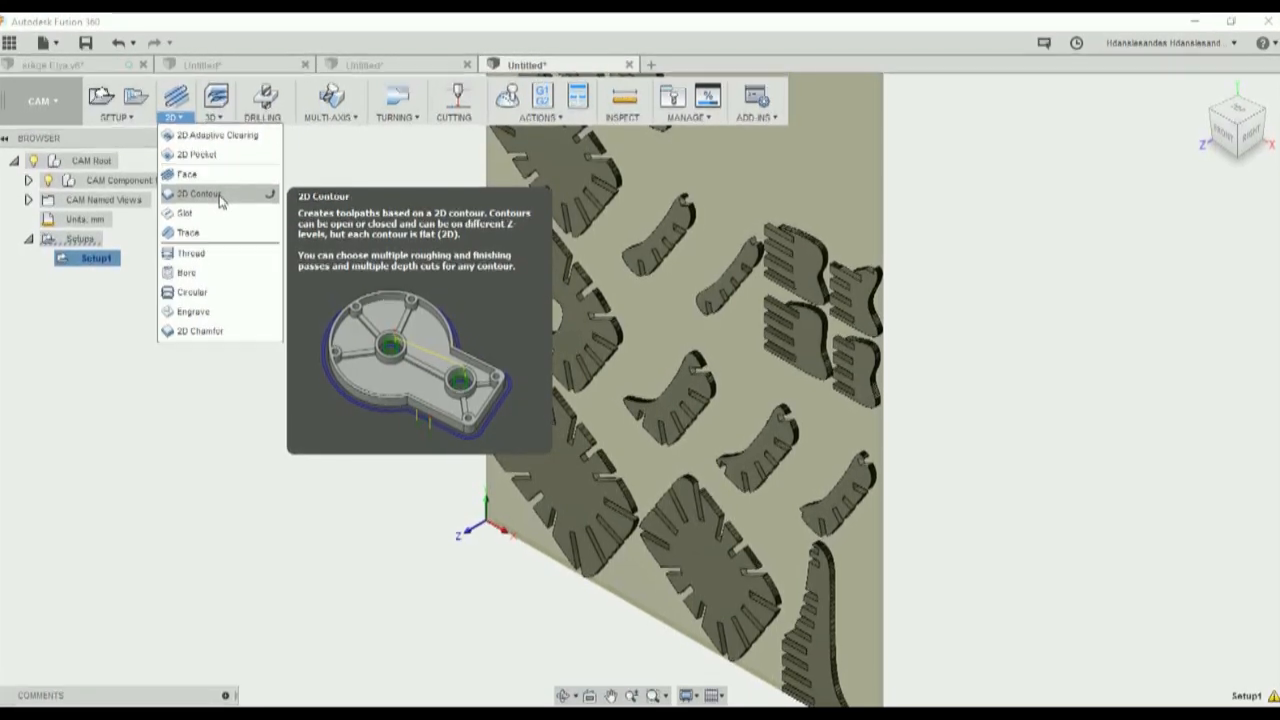
click(221, 200)
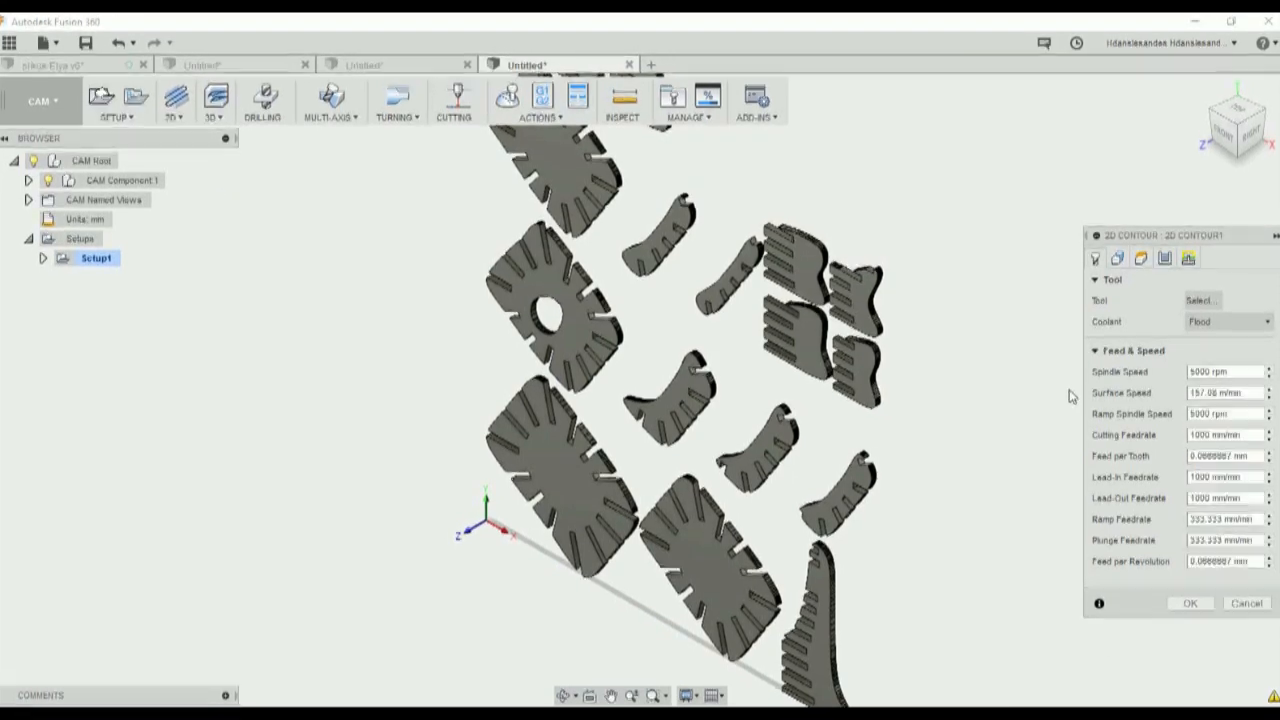
click(1203, 302)
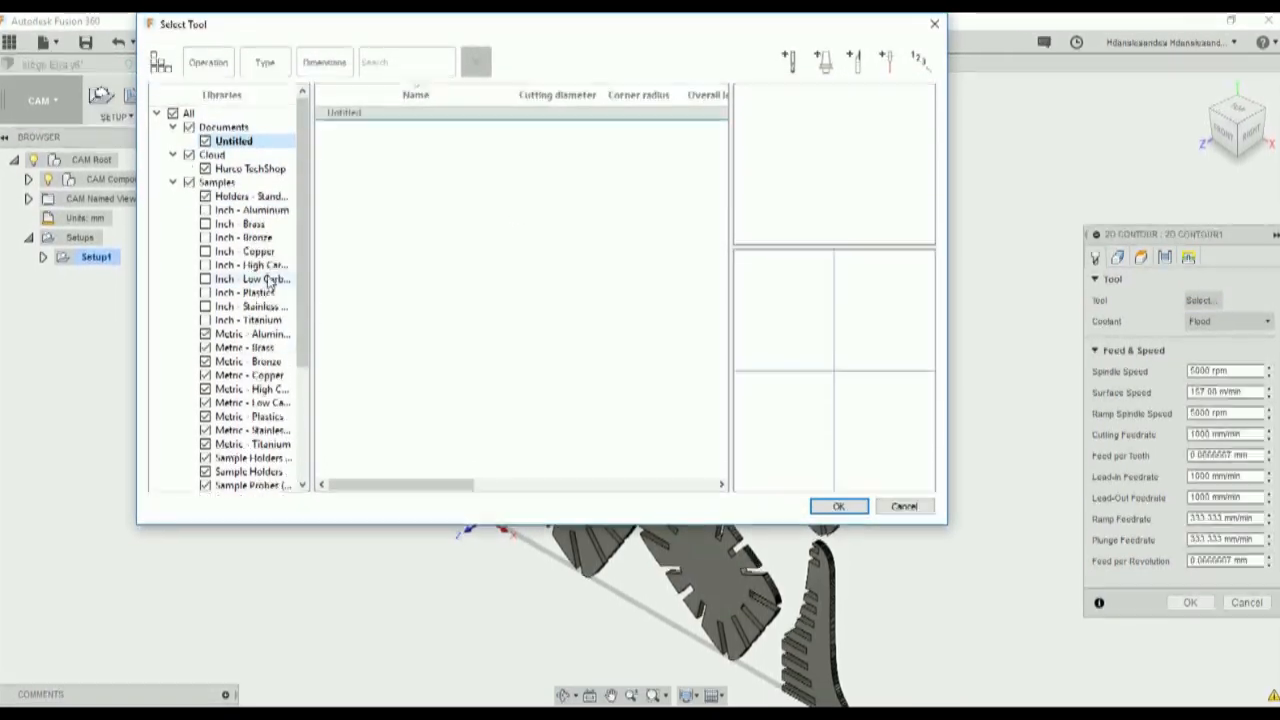
click(187, 113)
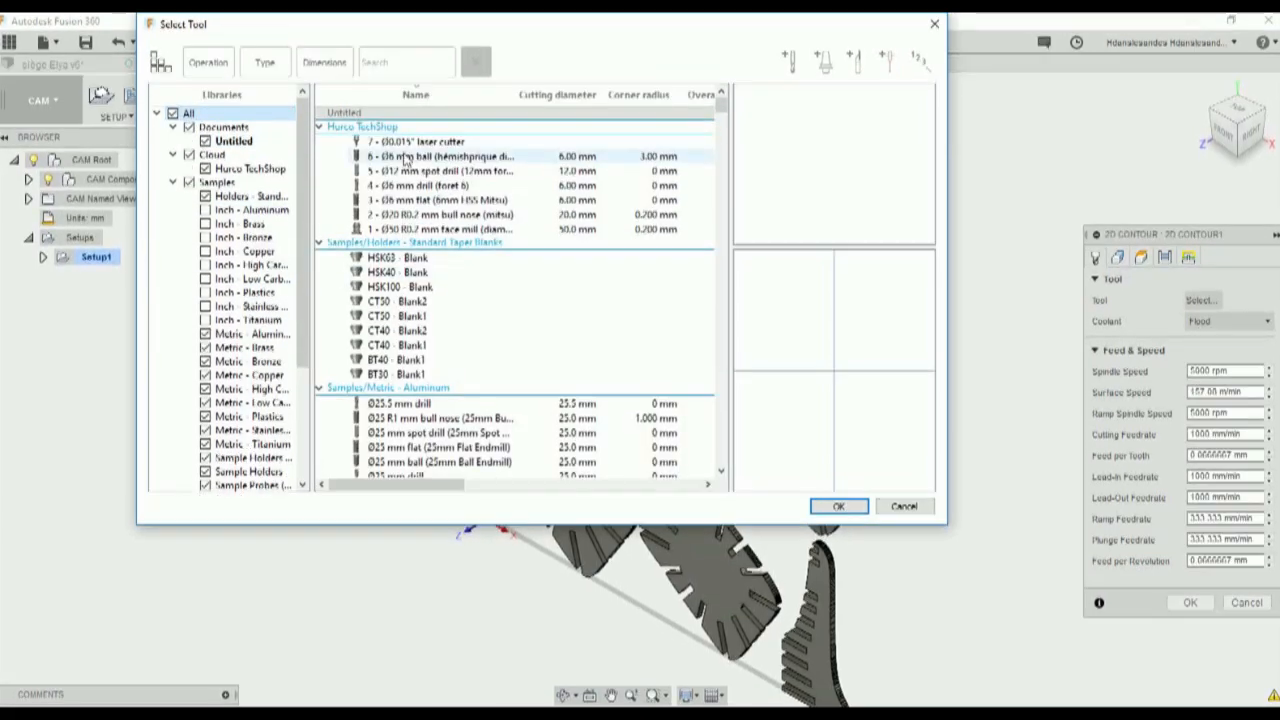
scroll(408, 165, down, 1)
scroll(408, 165, down, 8)
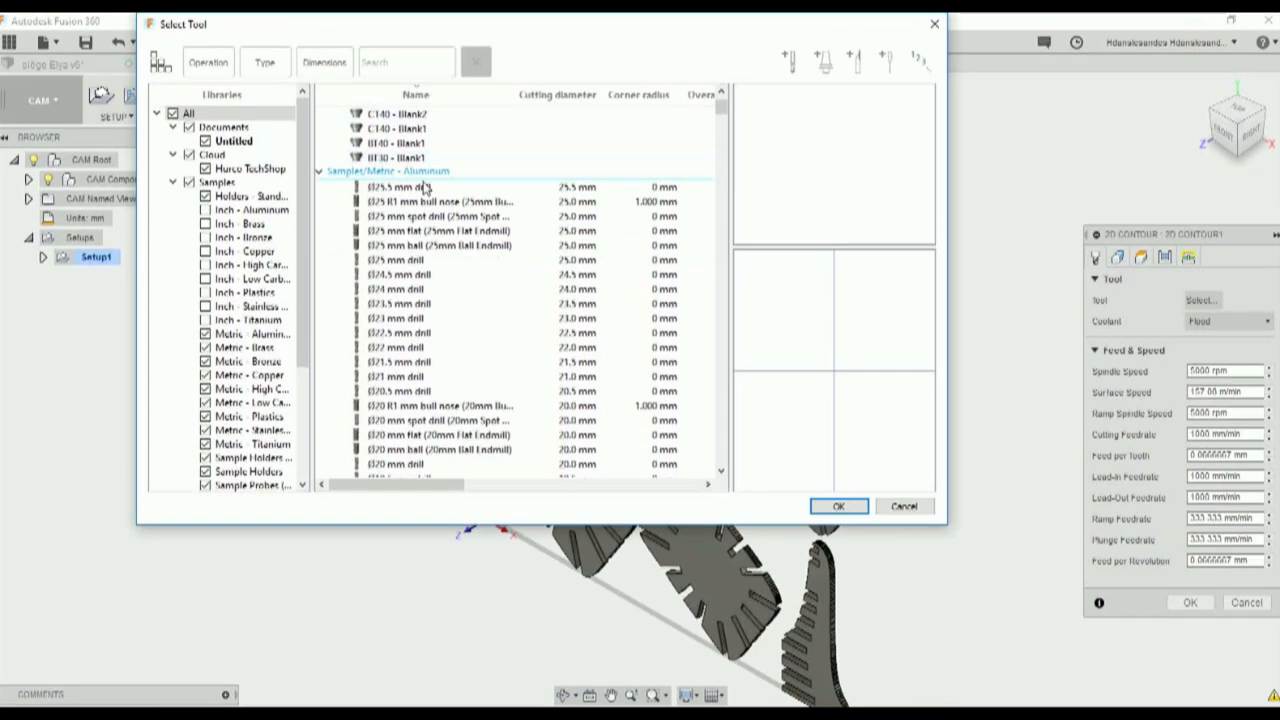
scroll(426, 190, down, 11)
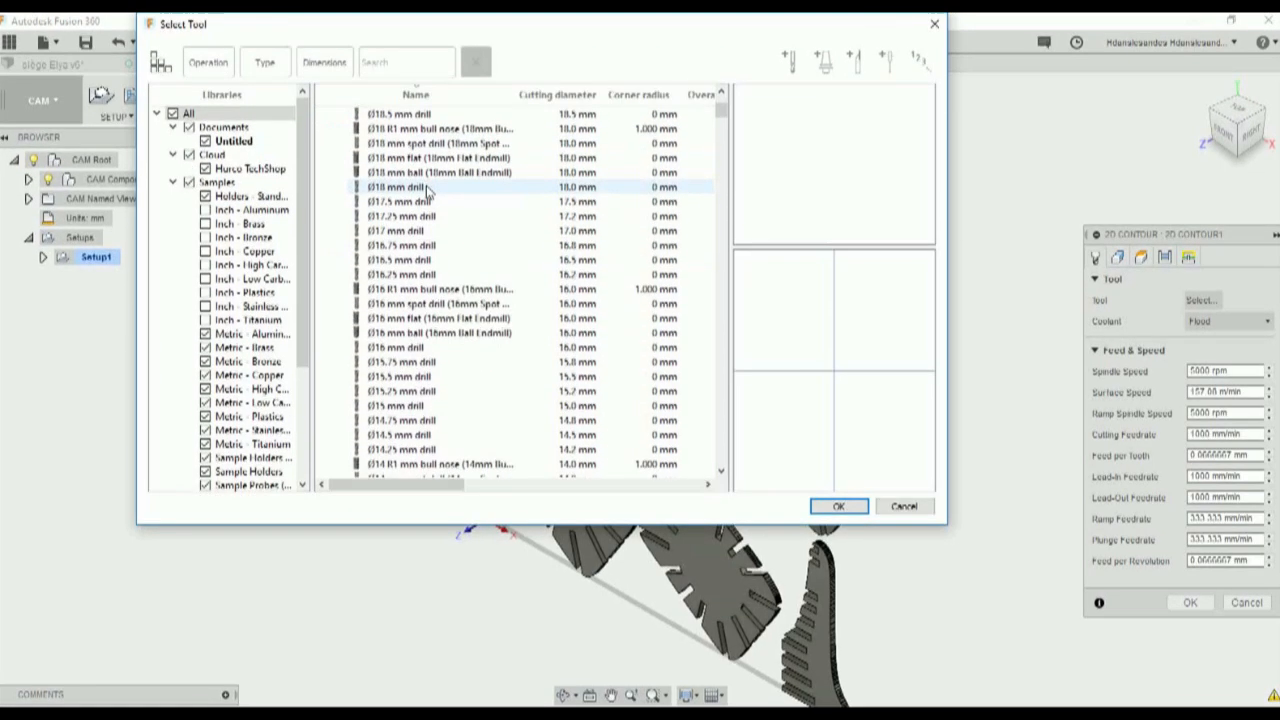
scroll(426, 190, down, 18)
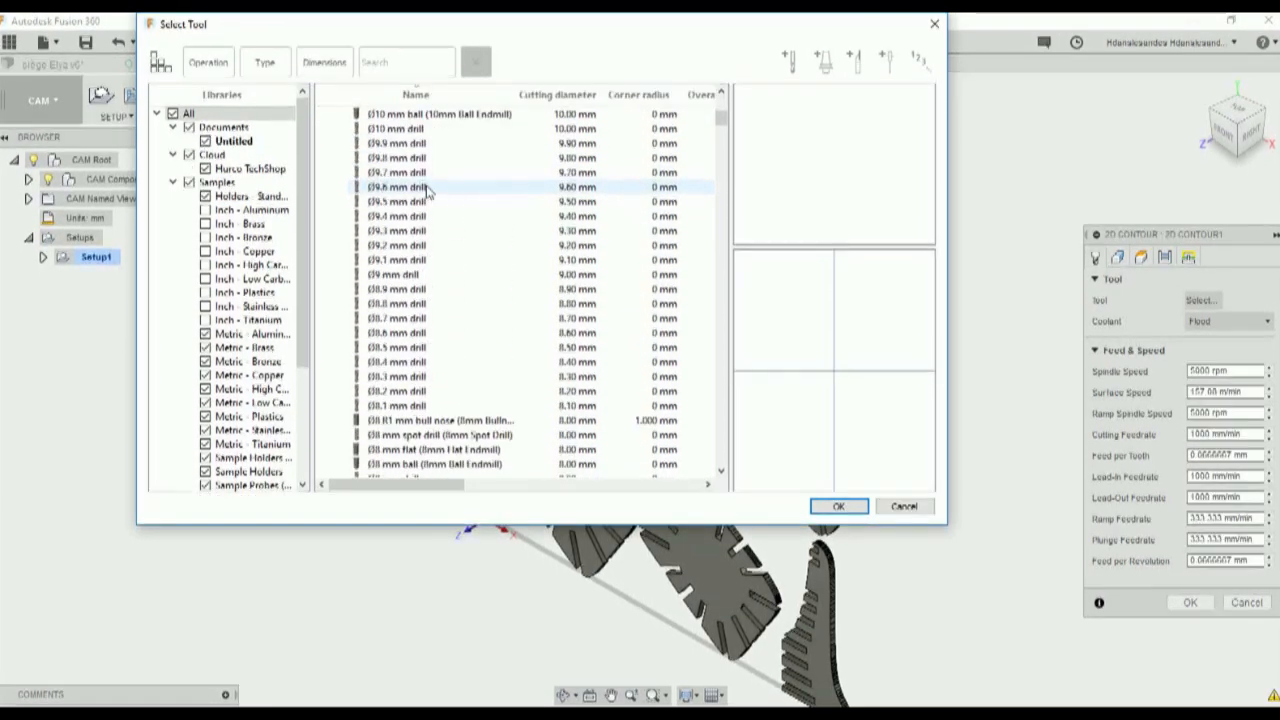
scroll(437, 213, down, 7)
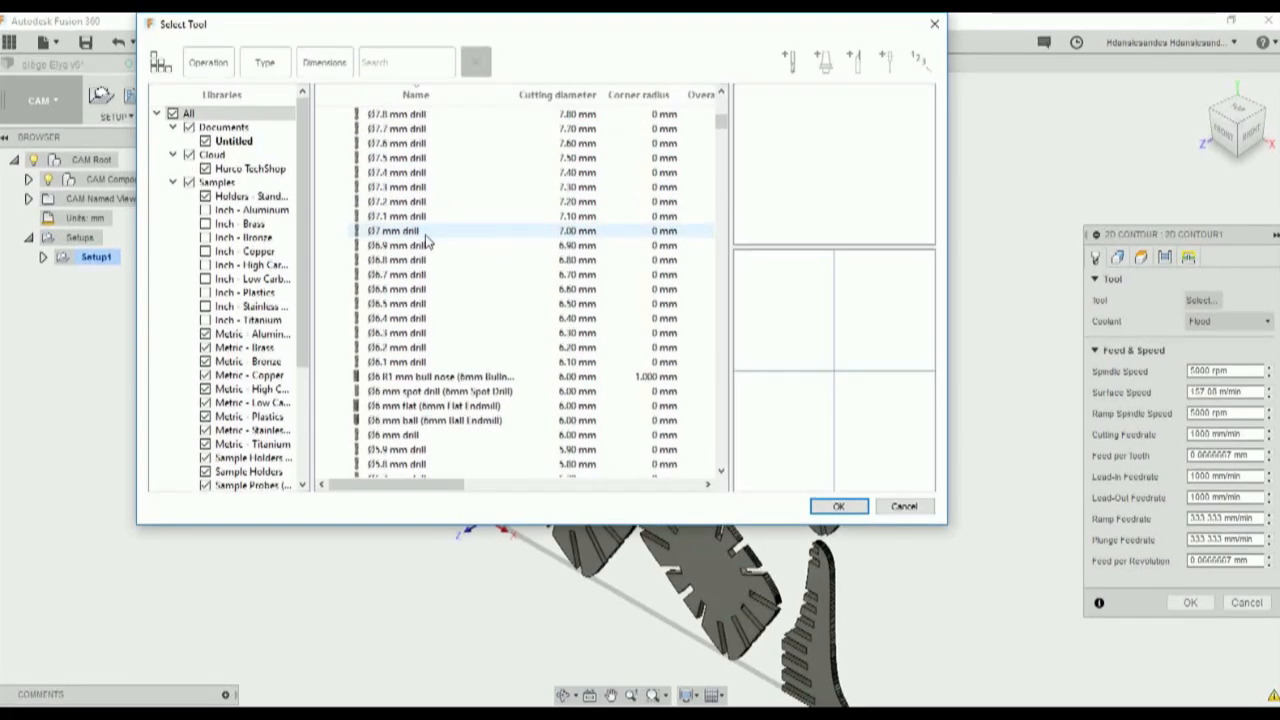
click(434, 277)
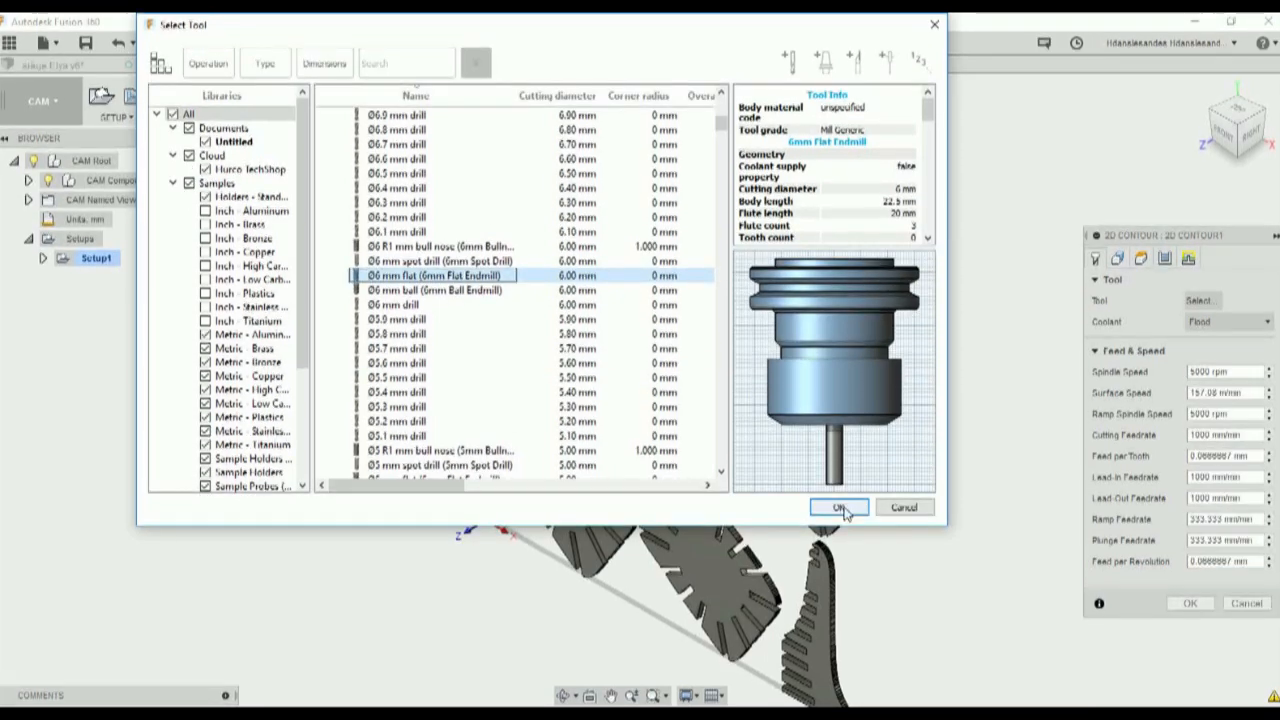
click(840, 507)
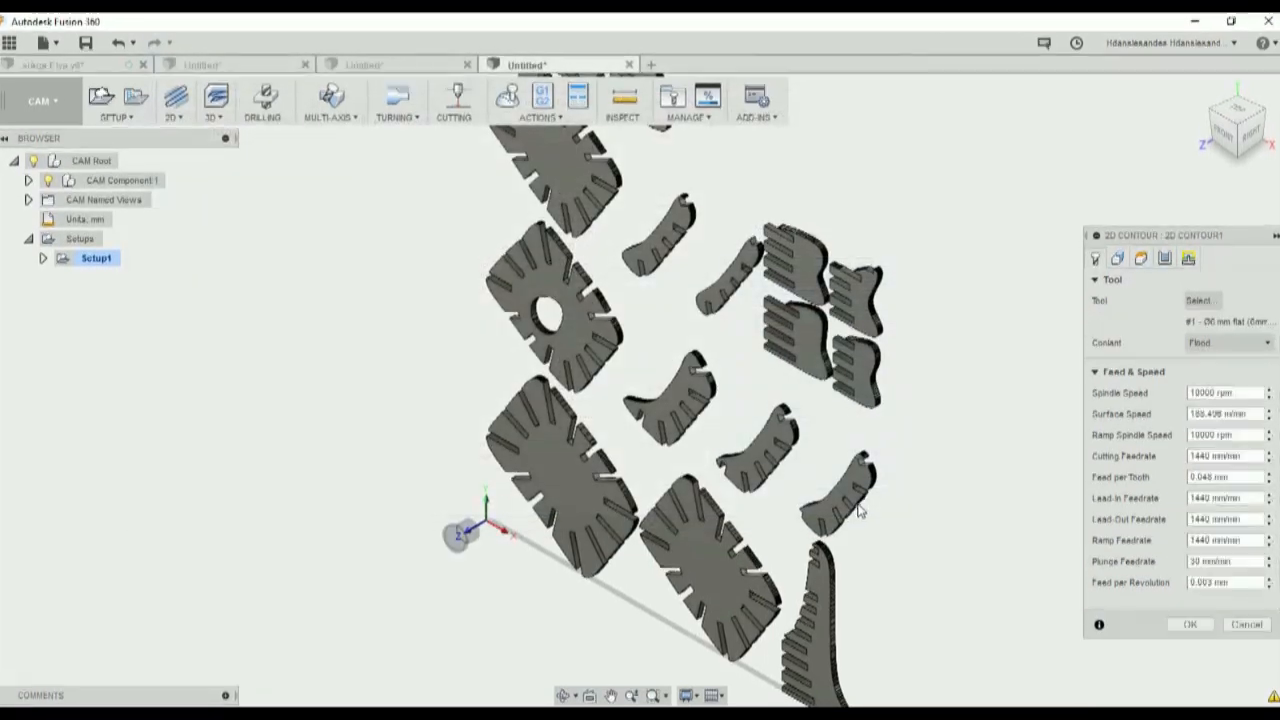
Step: Disable the coolant and set the plunge feedrate to 300 mm/min and the cutting feedrate to 2500 mm/min
click(1268, 343)
click(1192, 363)
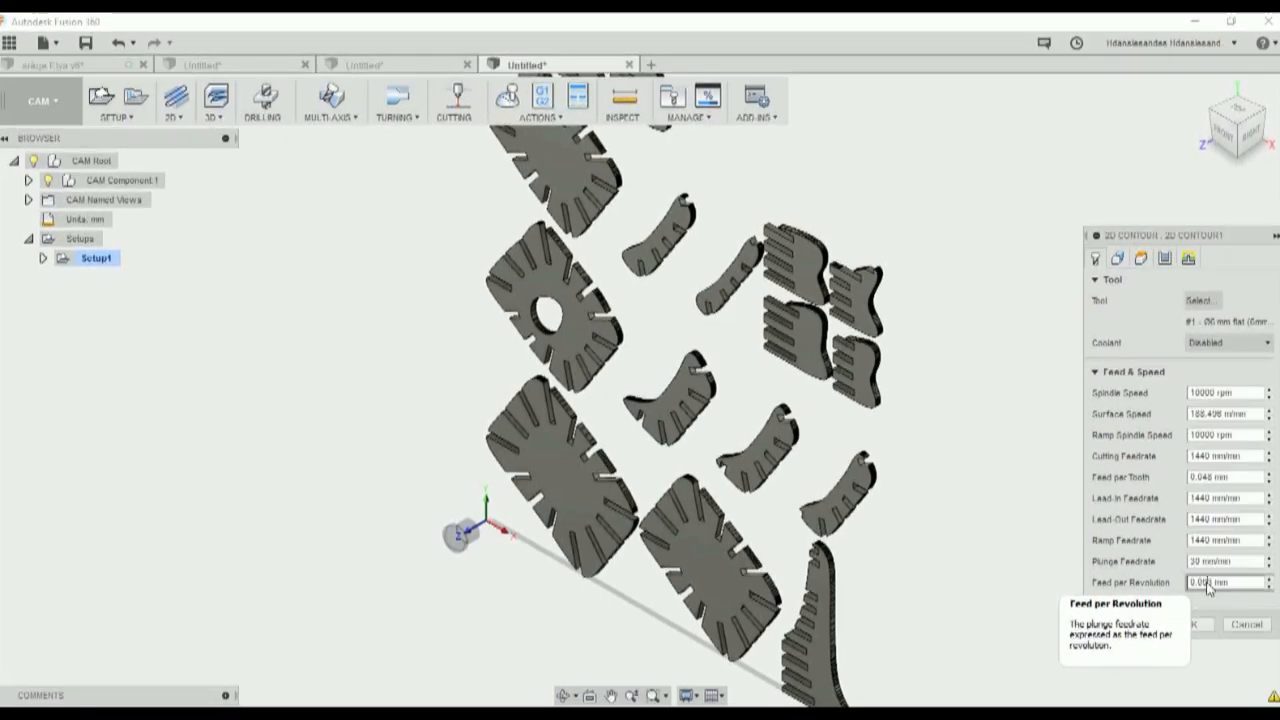
key(BackSpace)
double_click(1213, 455)
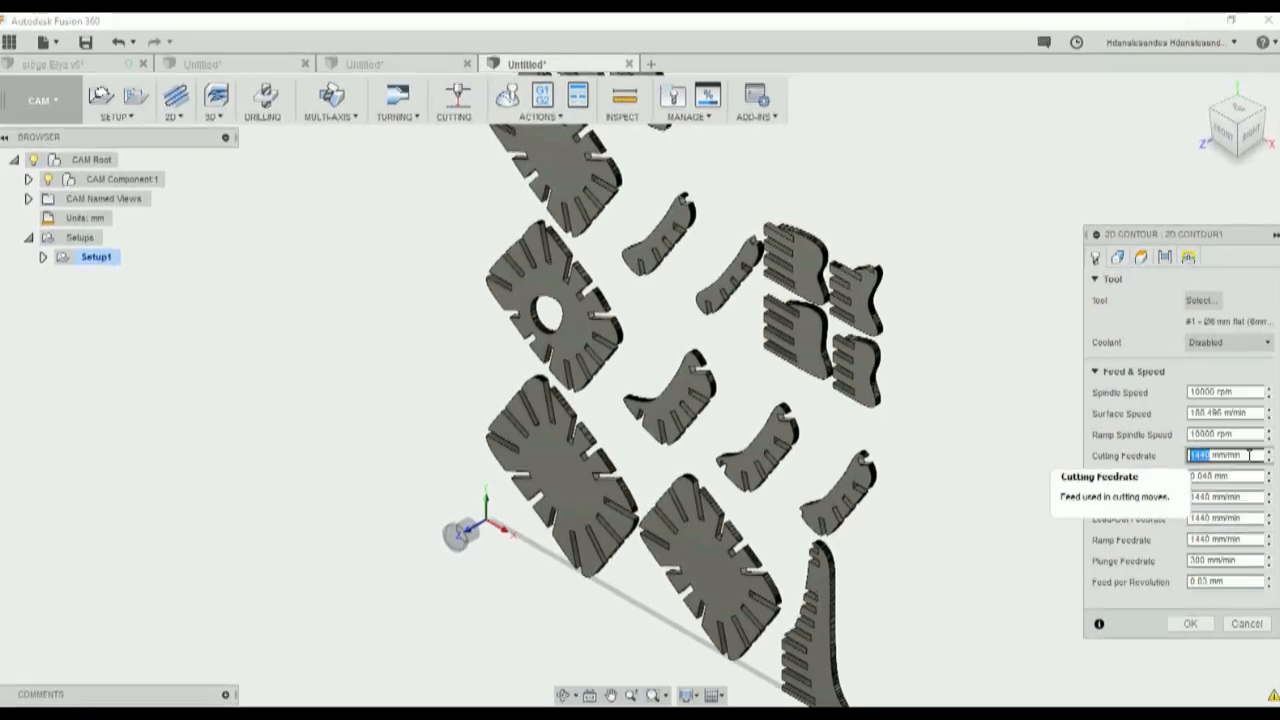
text(2500)
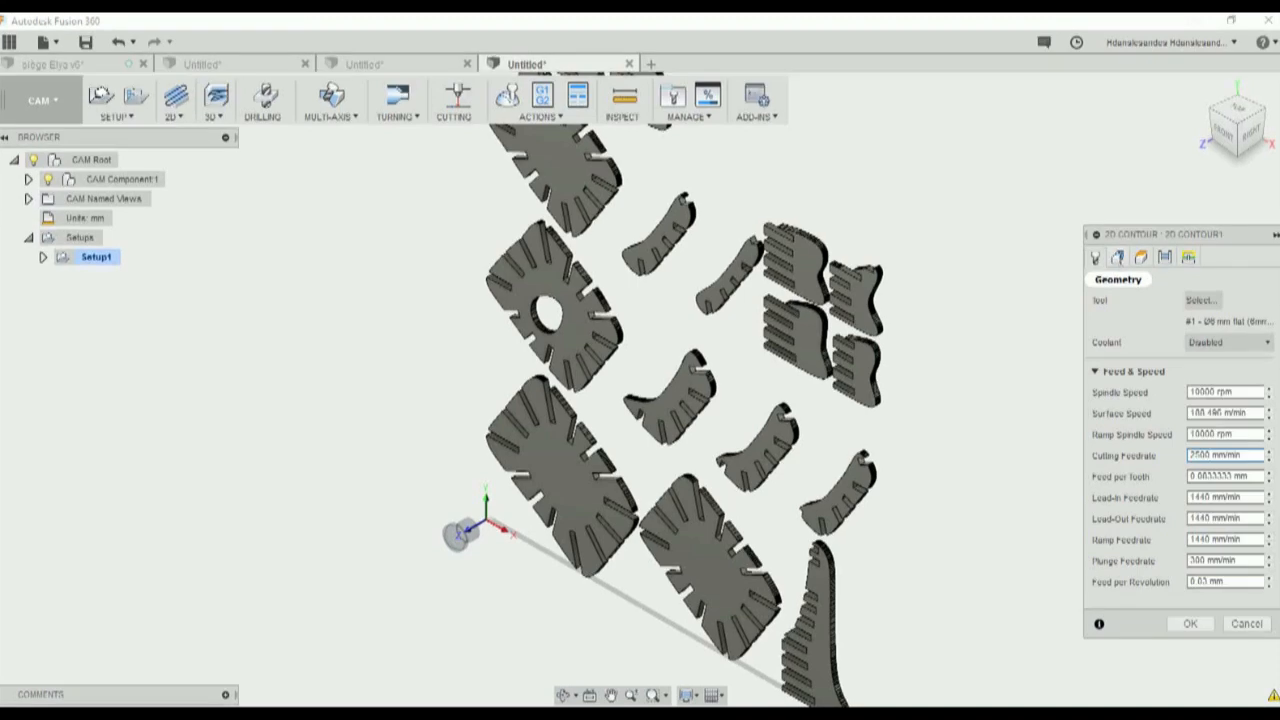
Step: Select the outer bottom-edge chain of the large slotted part nearest the origin as the contour geometry
click(1117, 258)
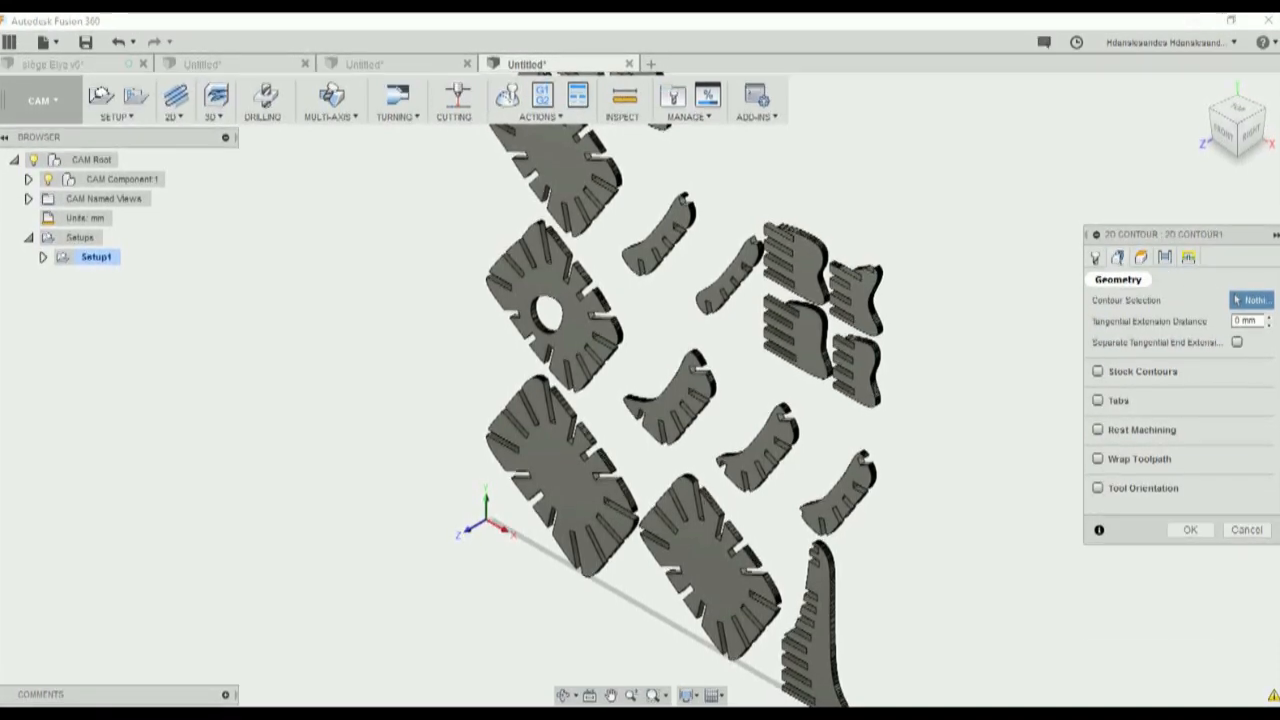
scroll(552, 312, up, 6)
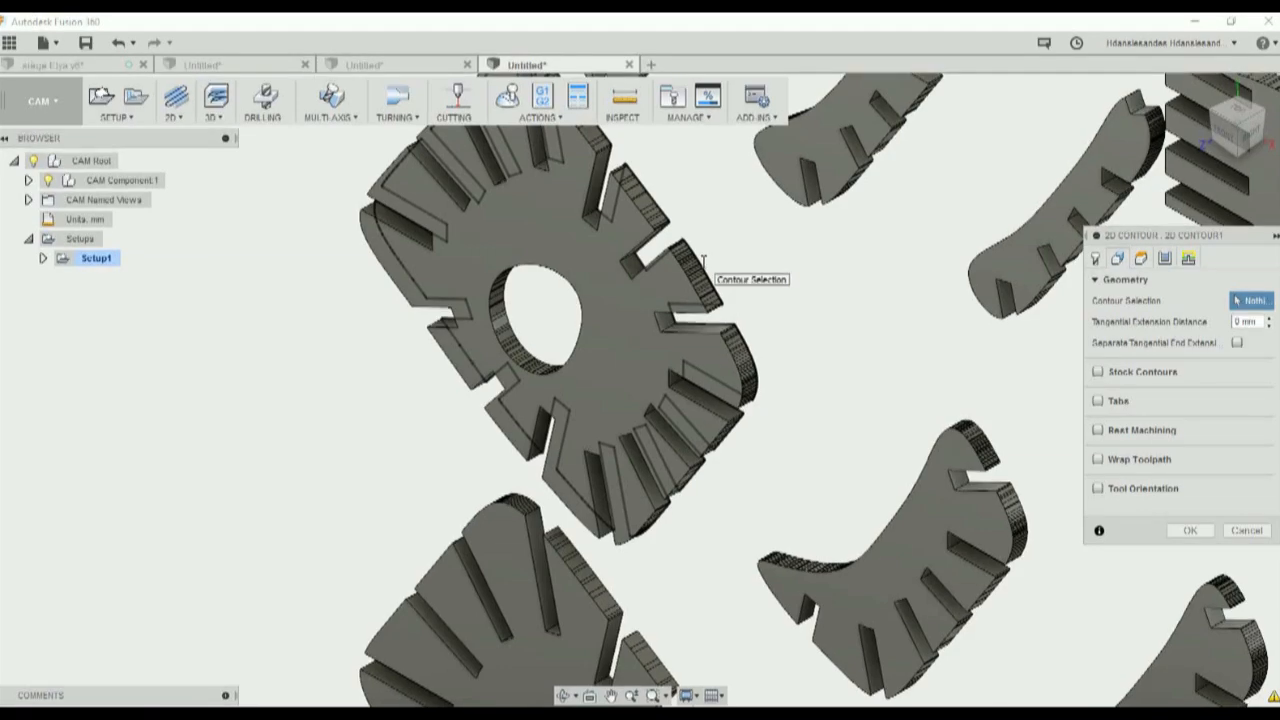
scroll(726, 339, down, 8)
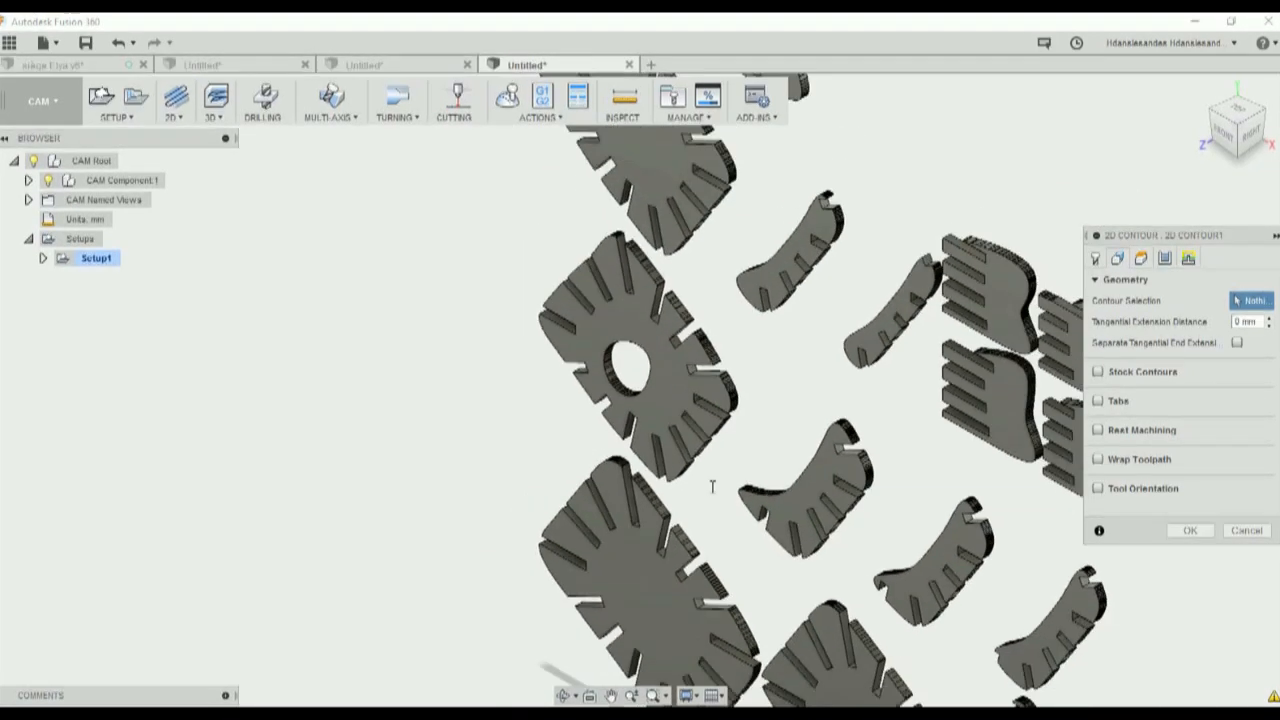
scroll(657, 430, up, 8)
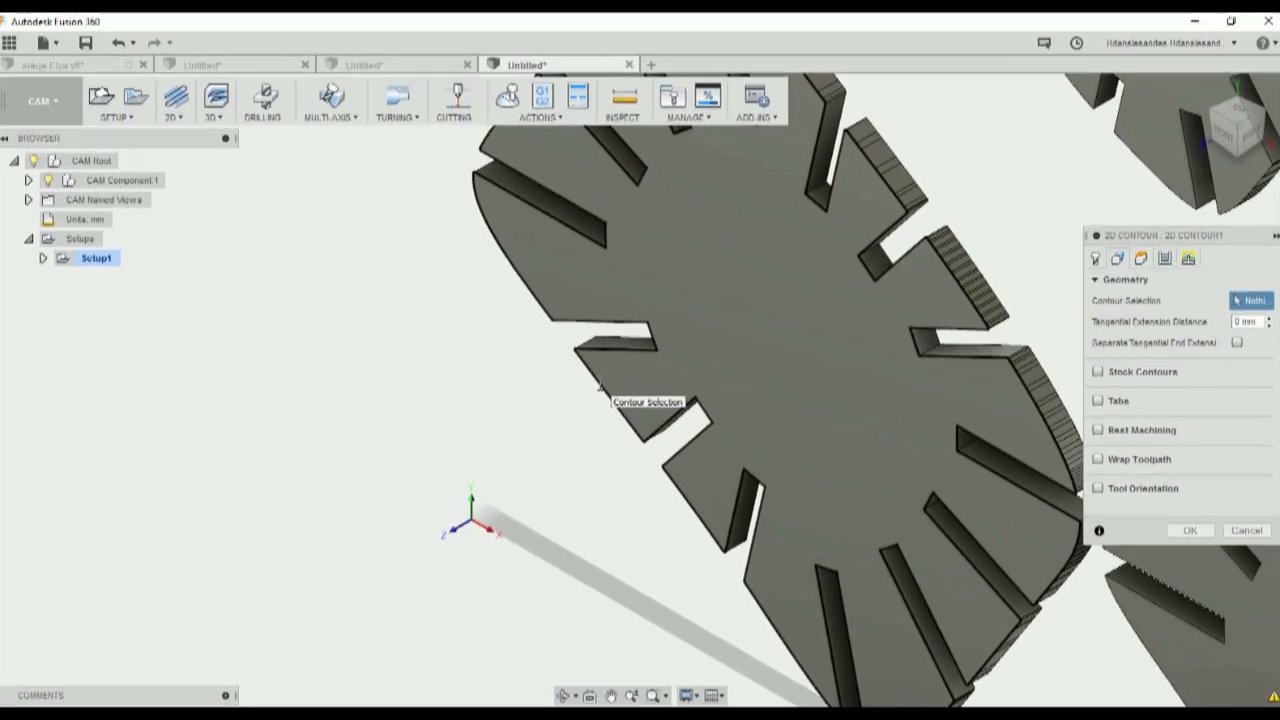
click(914, 172)
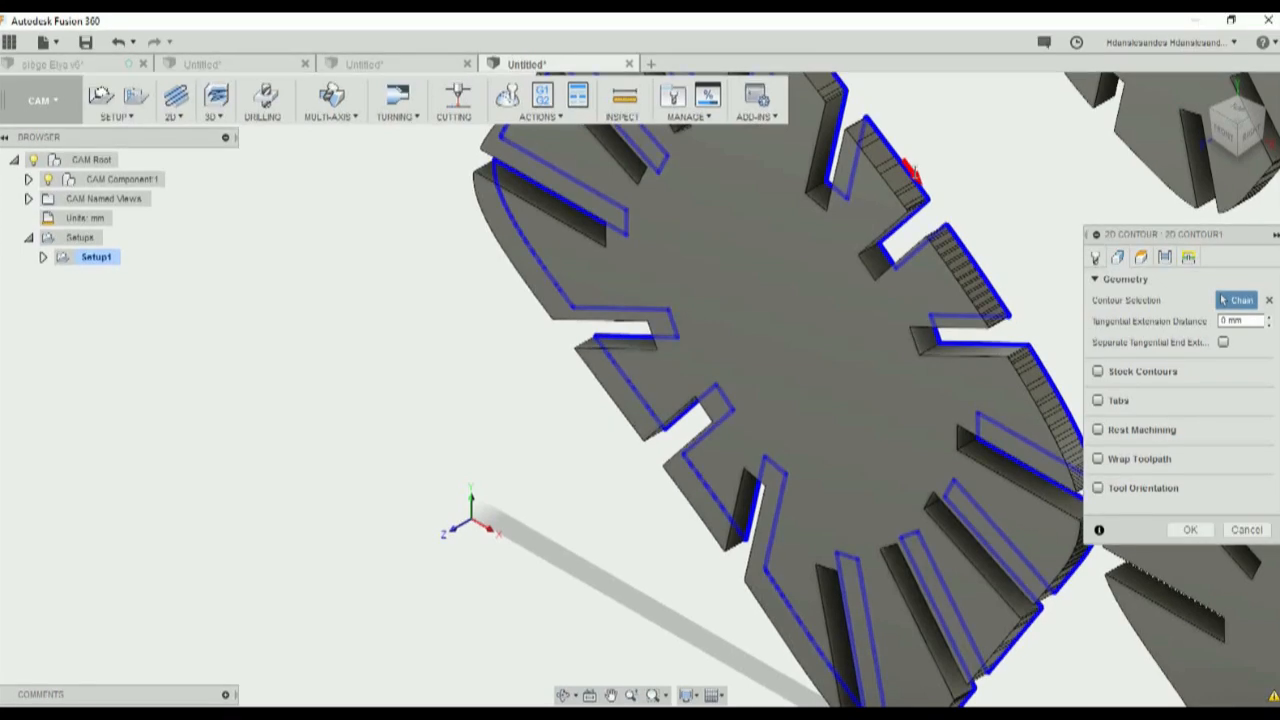
Step: Add the outer bottom-edge chain of the second large slotted part to the contour selection
shift+middle_drag(1030, 182, 545, 216)
scroll(1055, 185, down, 1)
click(741, 350)
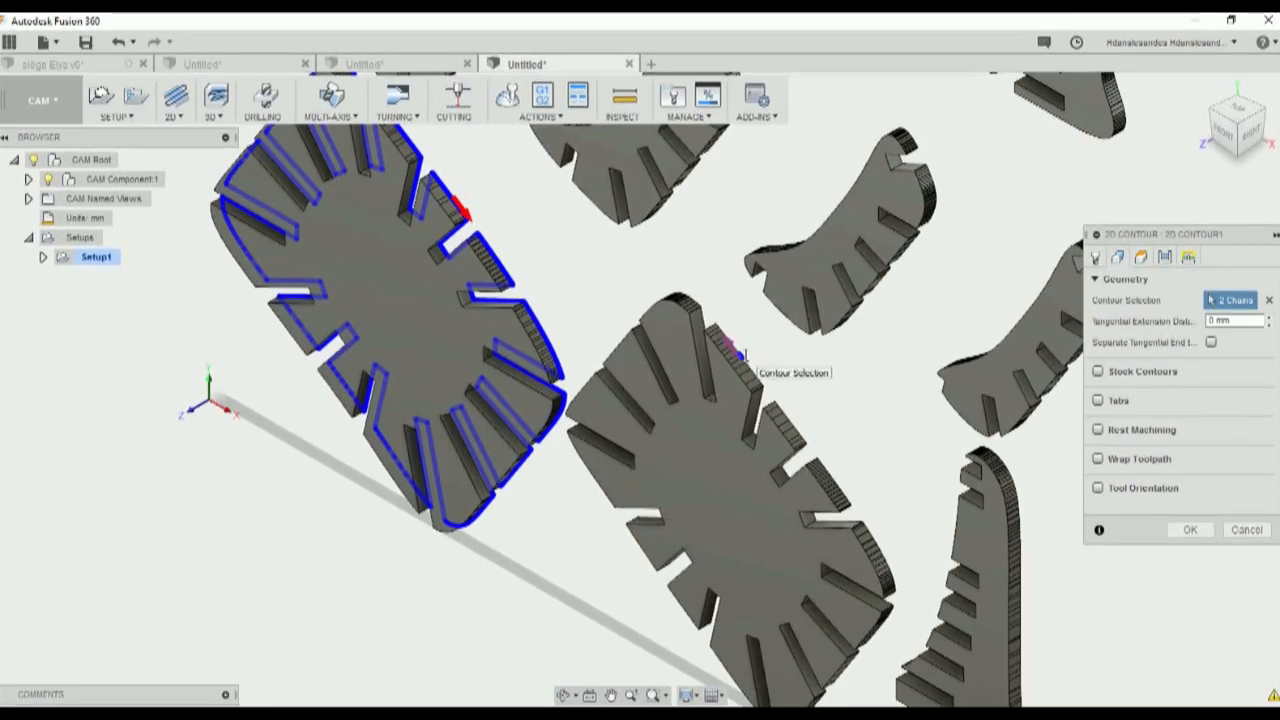
scroll(741, 352, up, 4)
scroll(741, 354, up, 1)
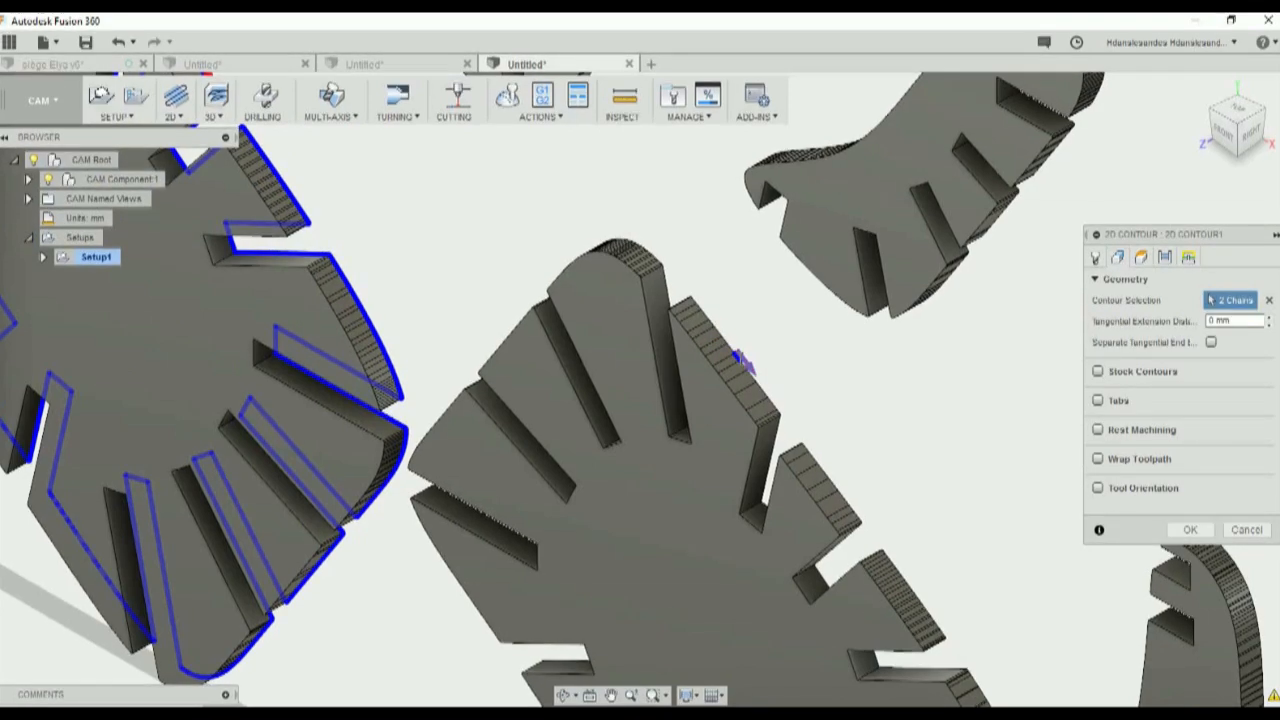
scroll(741, 360, up, 4)
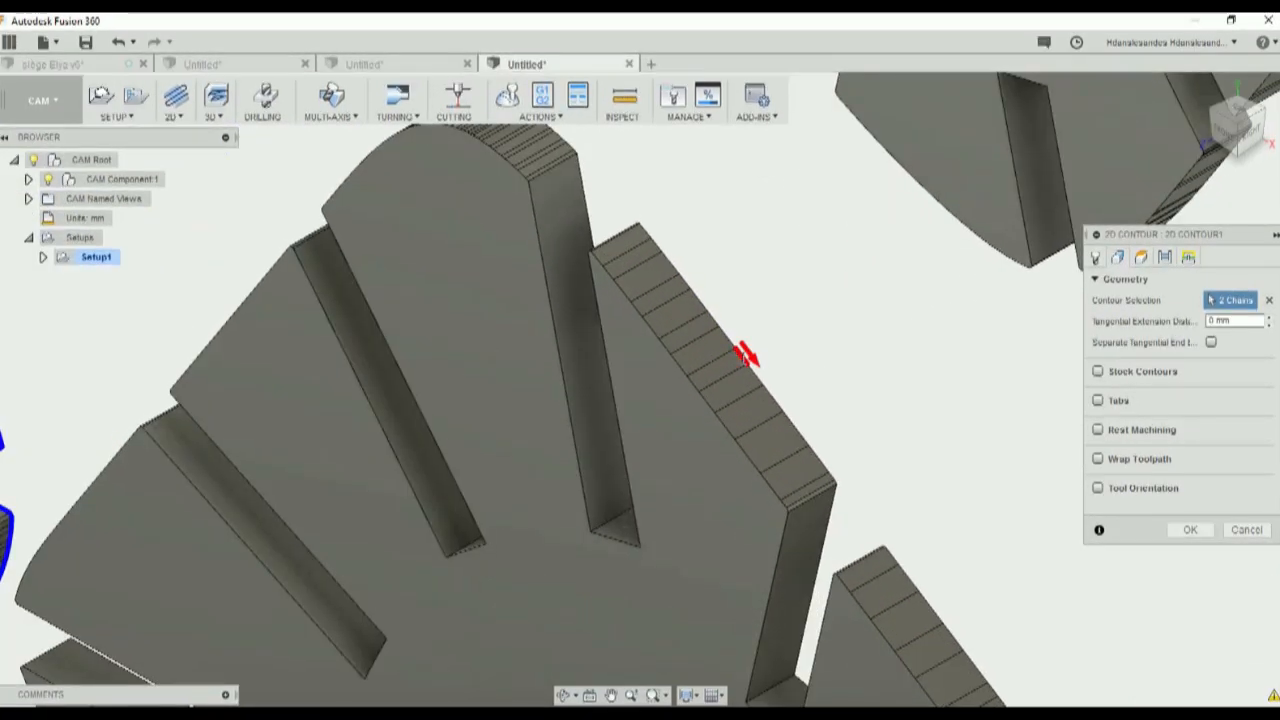
click(753, 367)
click(762, 366)
scroll(890, 366, down, 5)
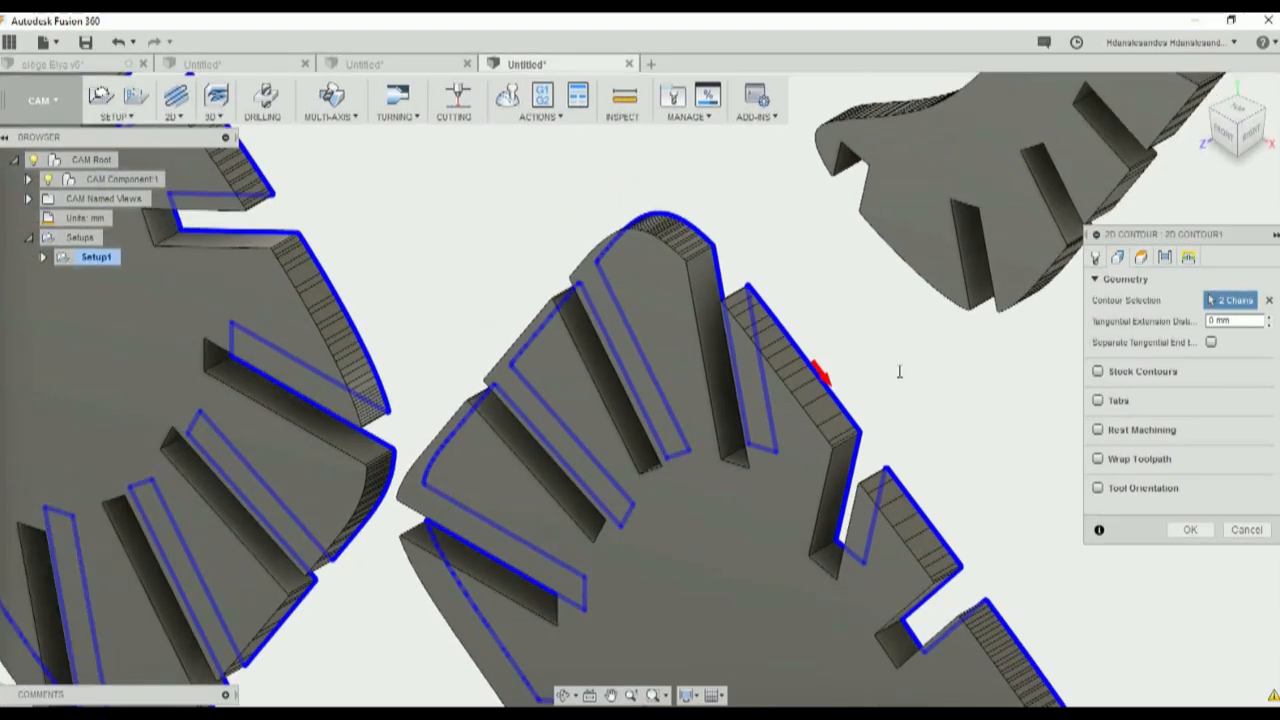
middle_drag(957, 435, 701, 240)
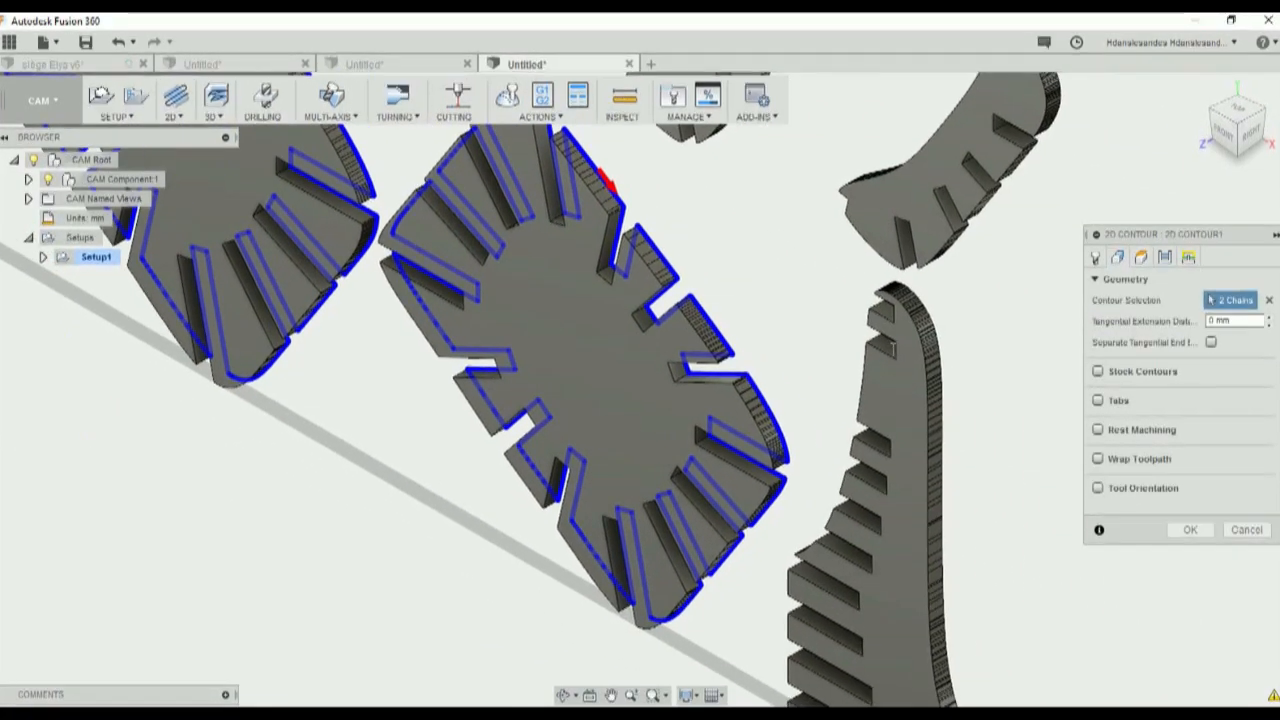
Step: Add the outer bottom-edge chains of all the remaining parts to the contour selection
click(943, 371)
scroll(984, 325, down, 3)
middle_drag(984, 325, 976, 496)
click(1066, 712)
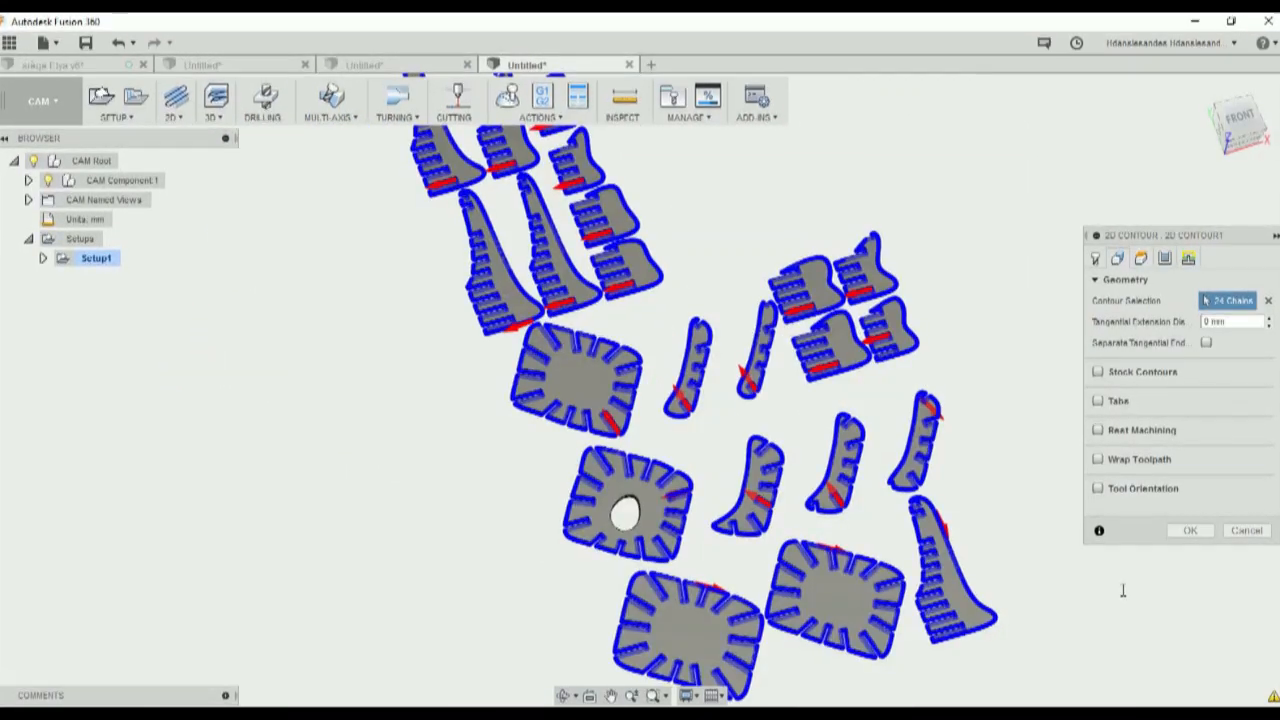
Step: Enable tabs for the selected contours of the 2D Contour operation
scroll(810, 508, down, 2)
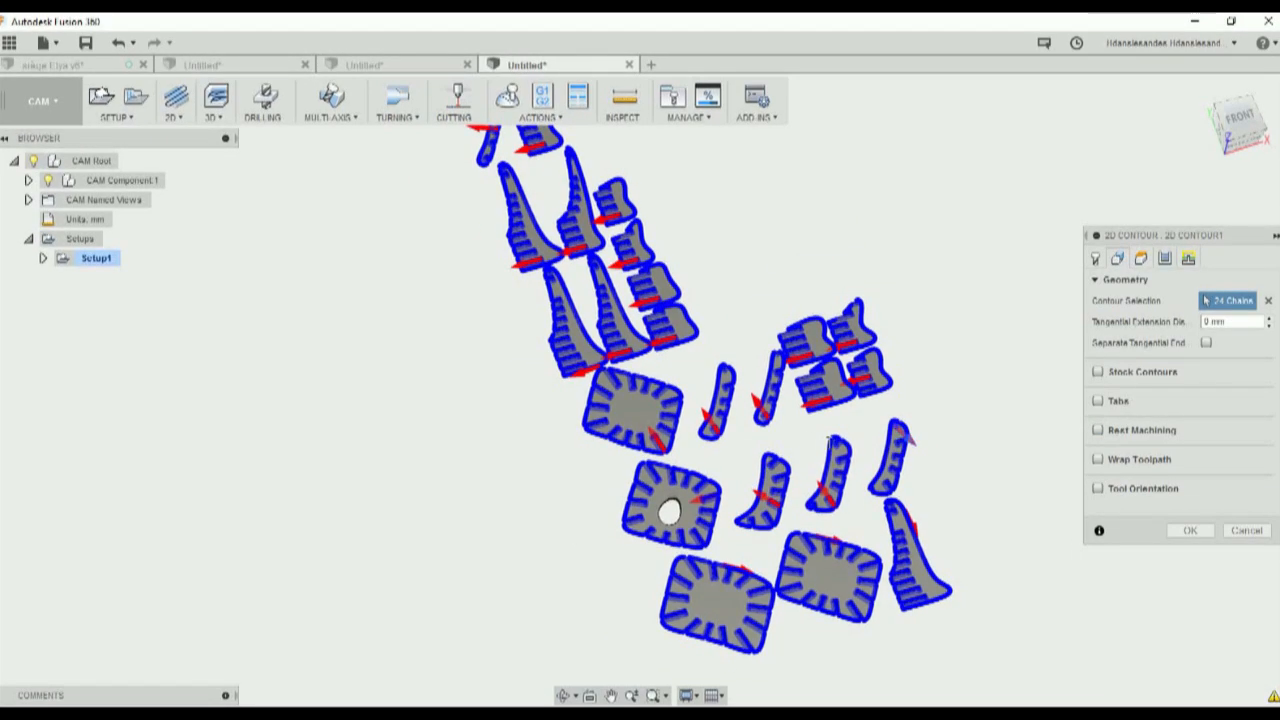
scroll(744, 472, up, 1)
scroll(720, 498, up, 5)
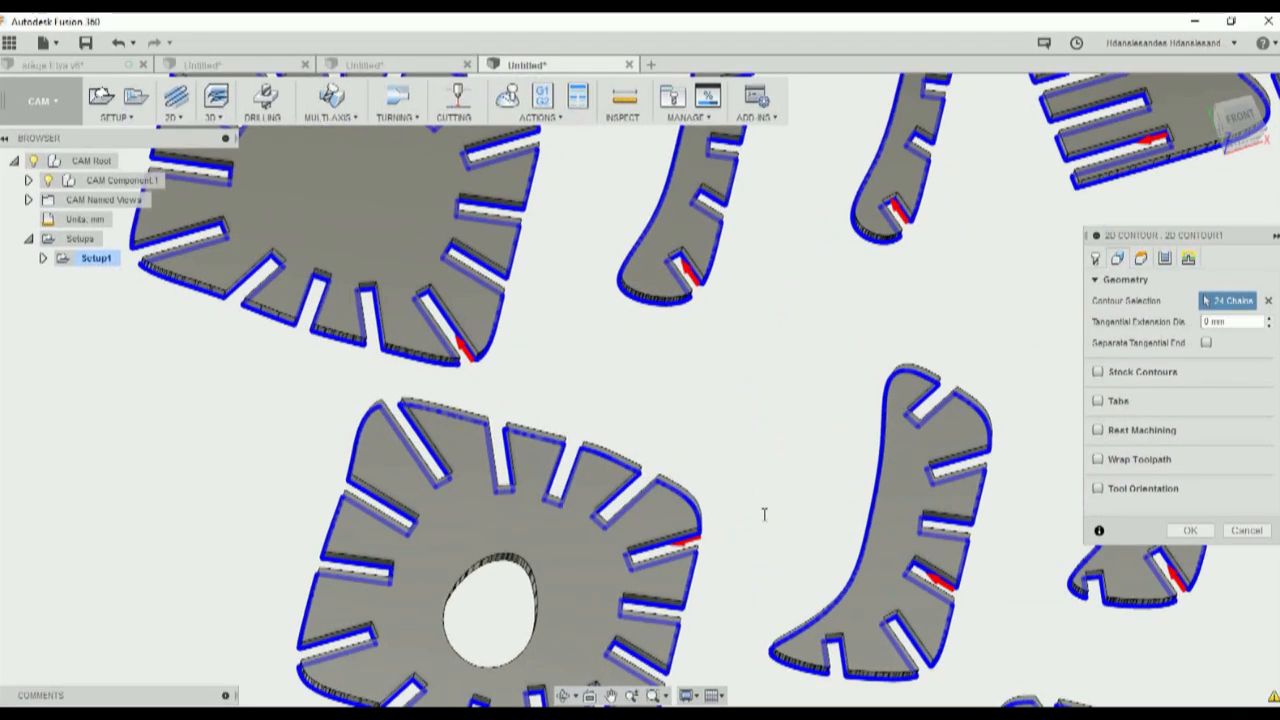
middle_drag(751, 465, 771, 366)
middle_drag(1043, 434, 700, 496)
scroll(693, 532, up, 2)
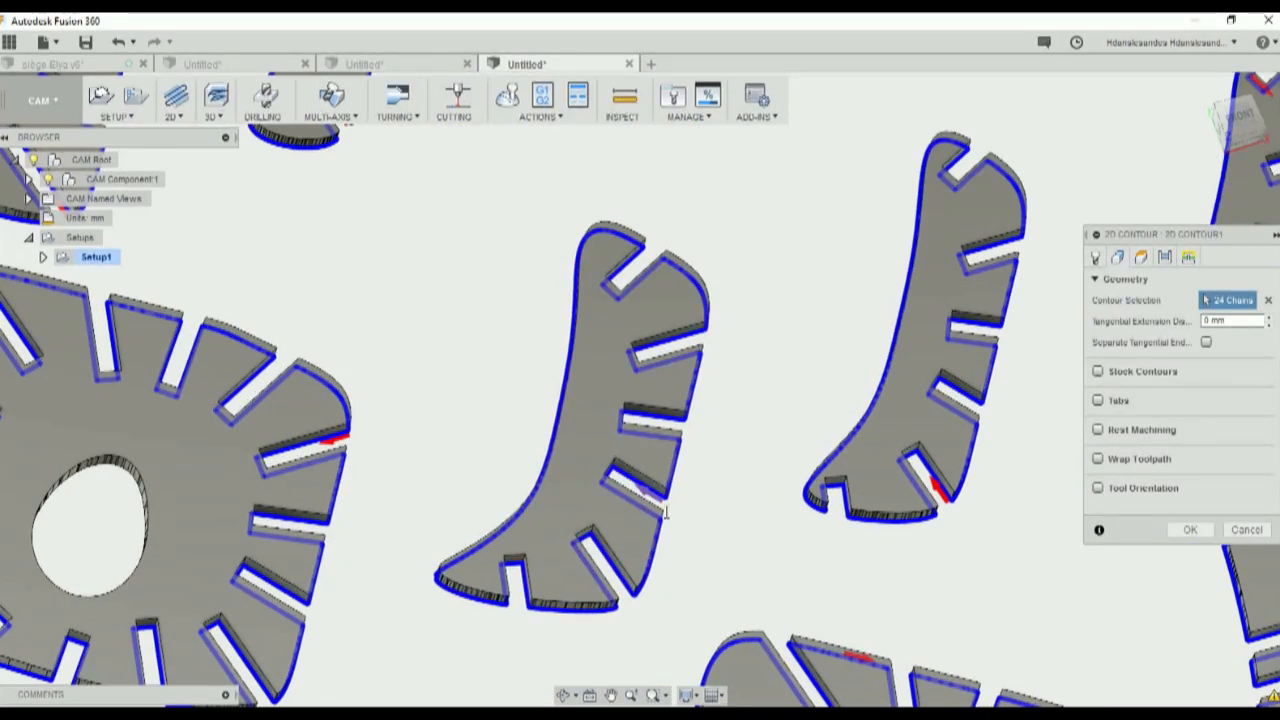
shift+middle_drag(689, 531, 700, 566)
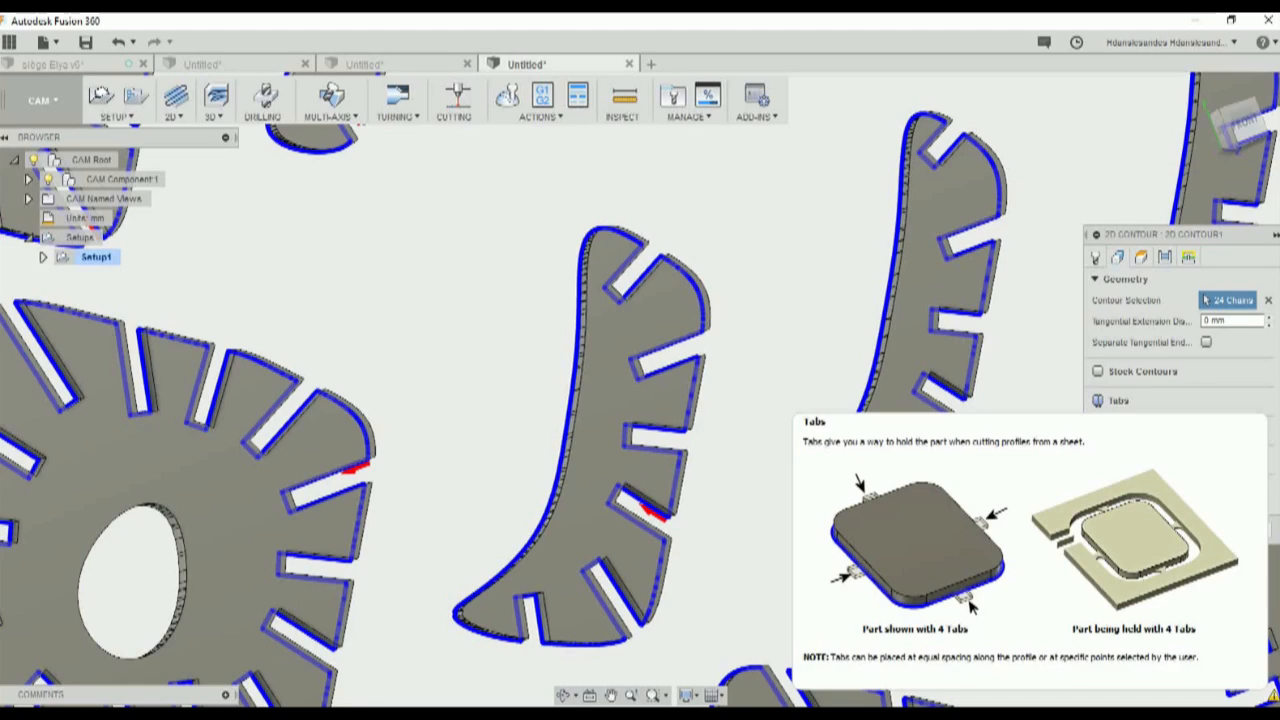
click(1100, 400)
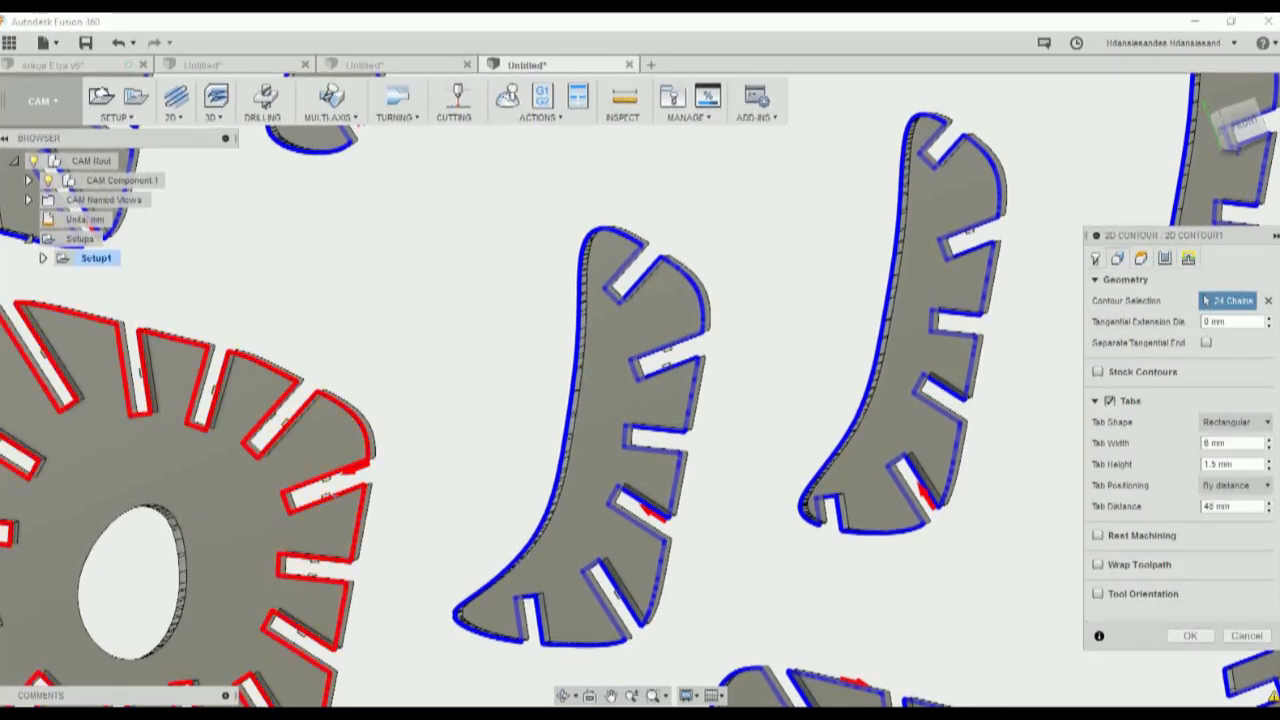
Step: Change the tab positioning to At points and set the tab height to 4 mm
scroll(330, 466, up, 6)
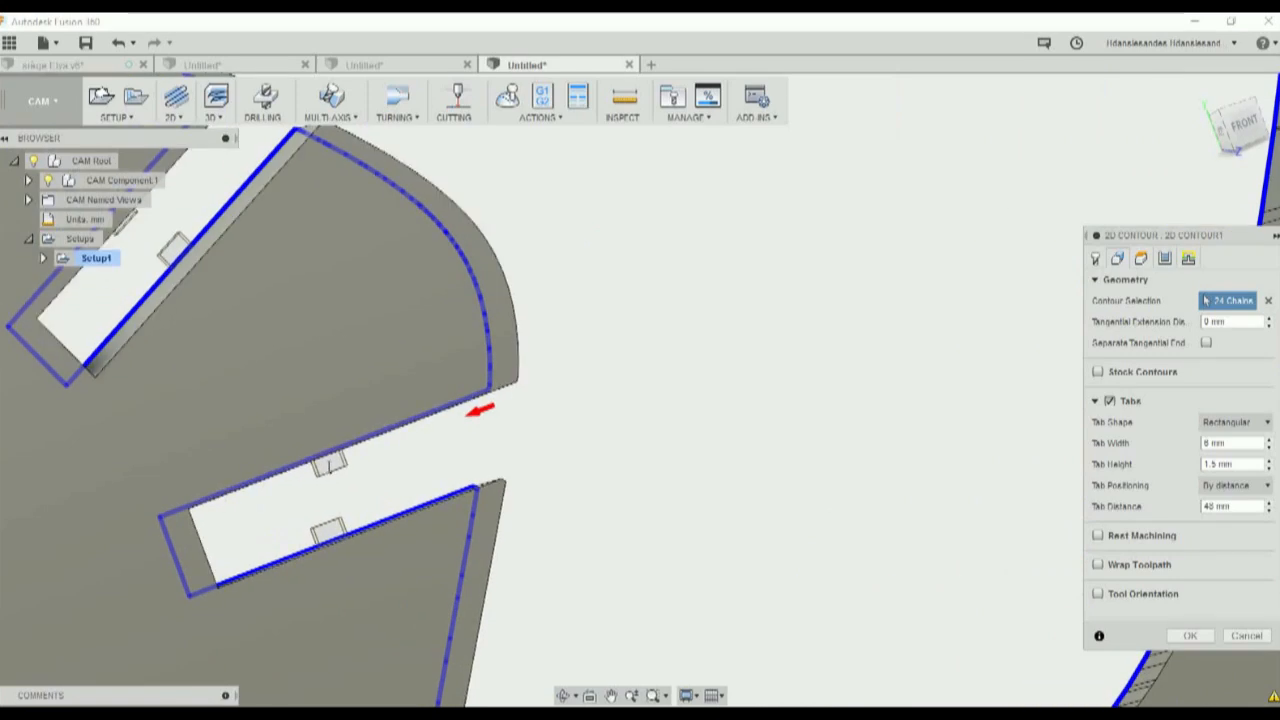
scroll(330, 466, down, 5)
scroll(731, 297, up, 4)
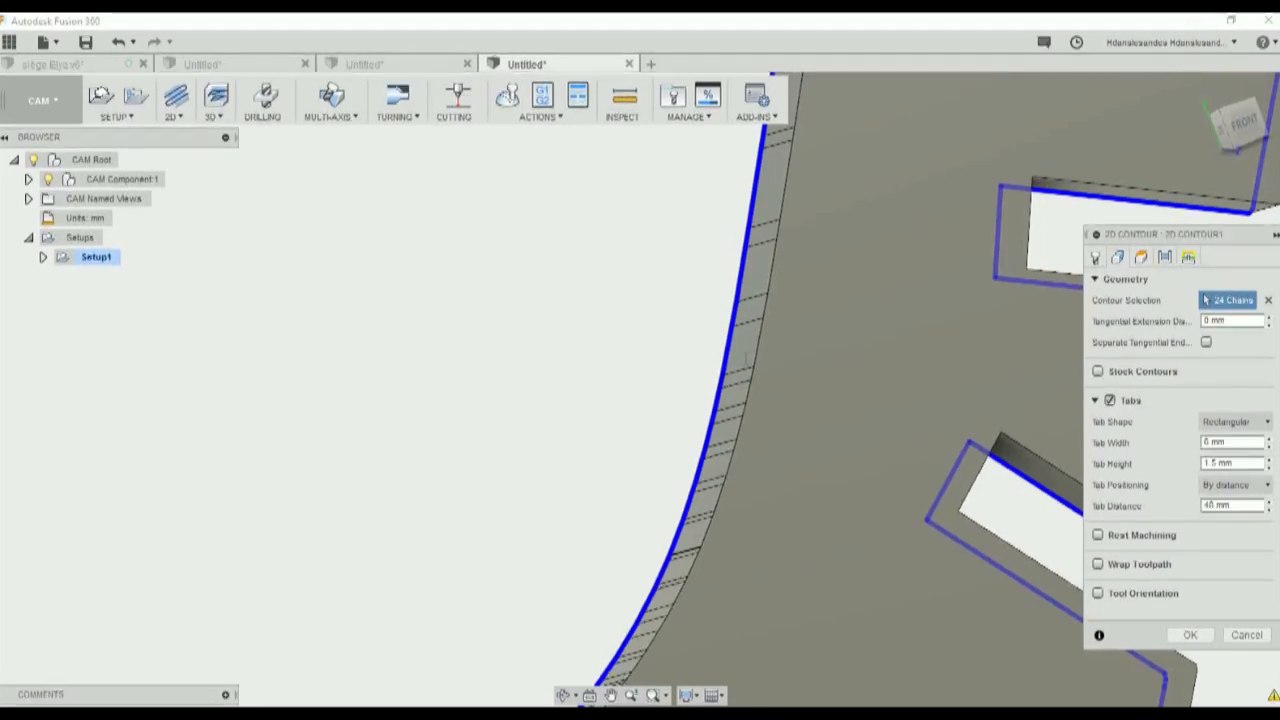
scroll(738, 392, down, 2)
scroll(738, 392, down, 3)
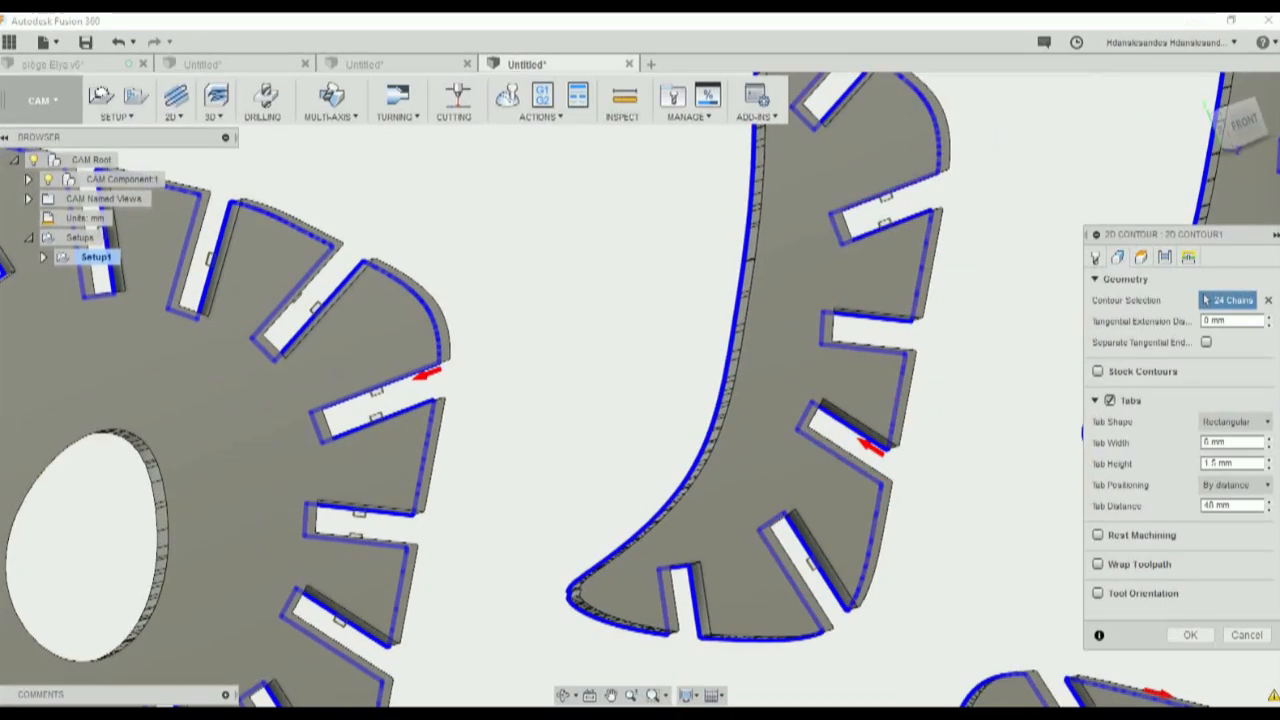
click(1235, 485)
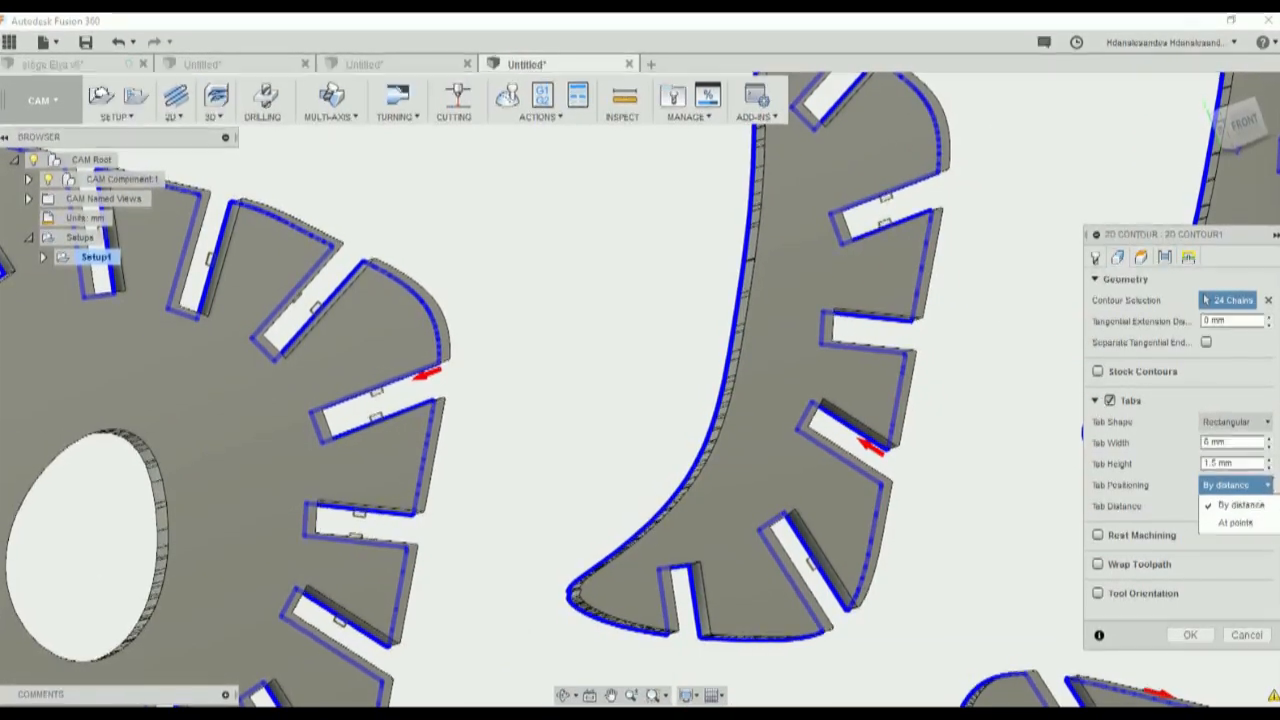
click(1240, 524)
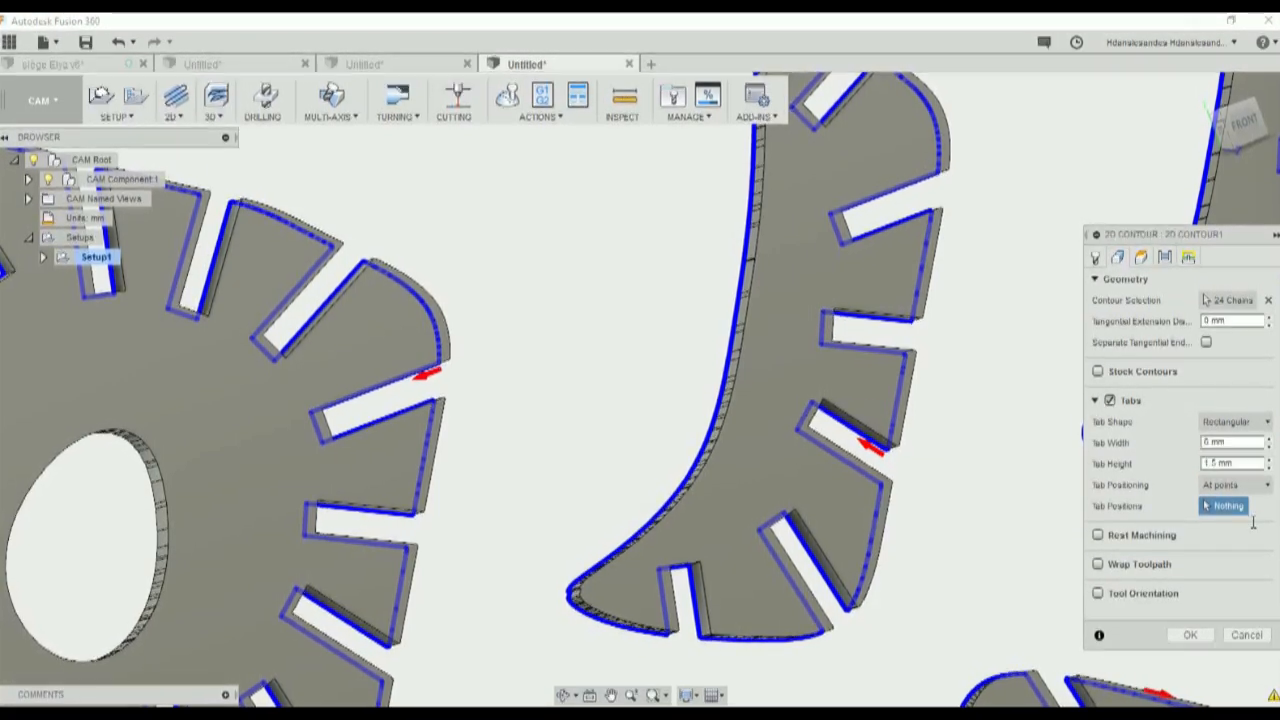
click(1246, 463)
double_click(1240, 463)
text(4)
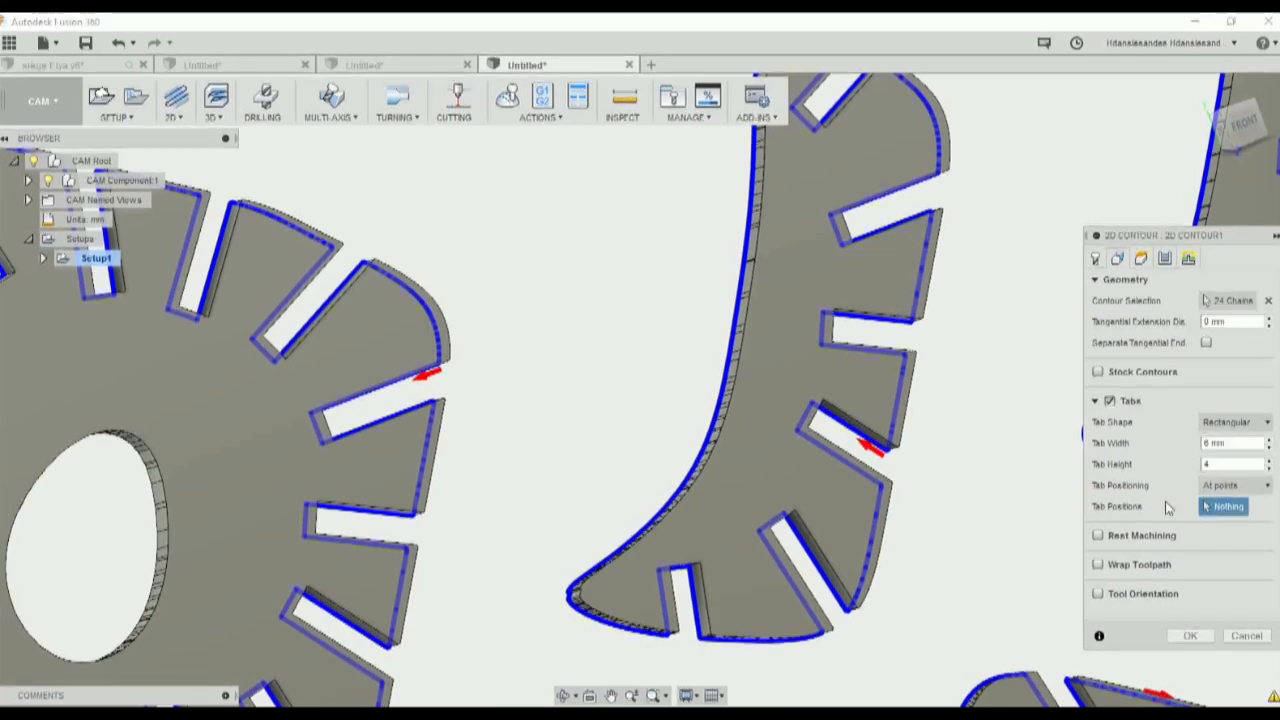
Step: Place three tabs on the curved part beside the holed part: two on its smooth concave edge and one on its lower edge
click(729, 352)
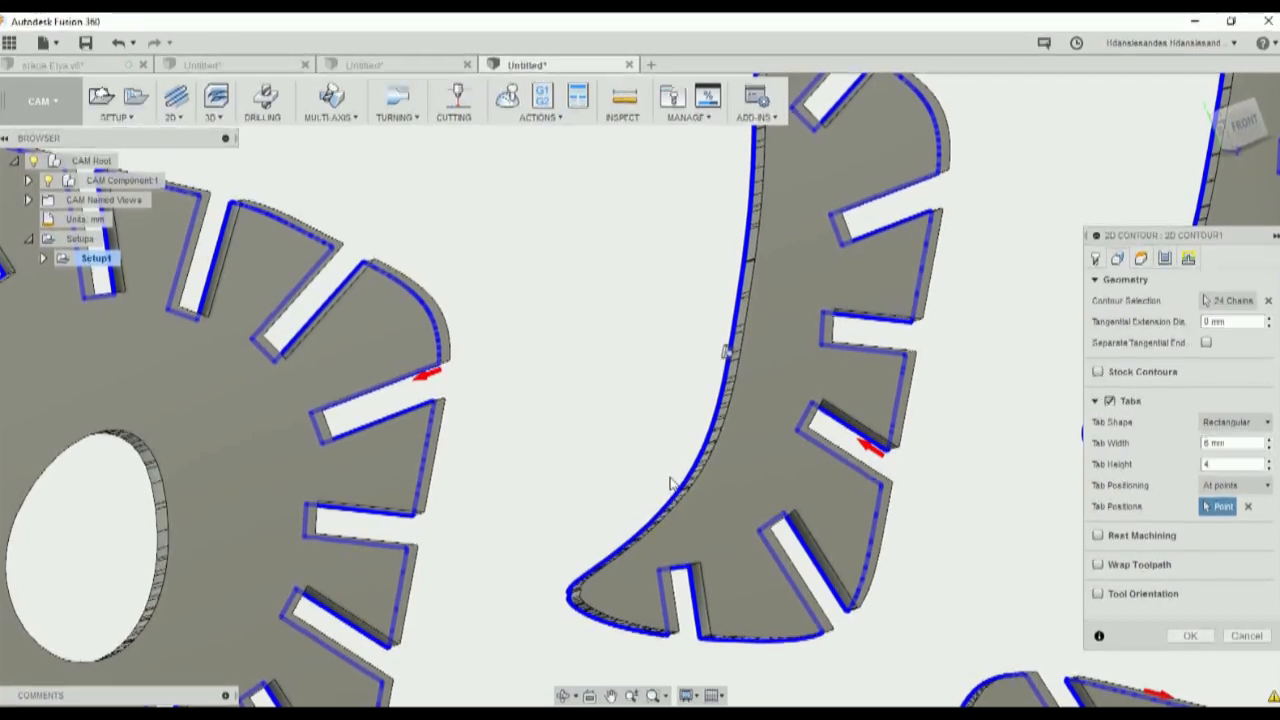
click(648, 521)
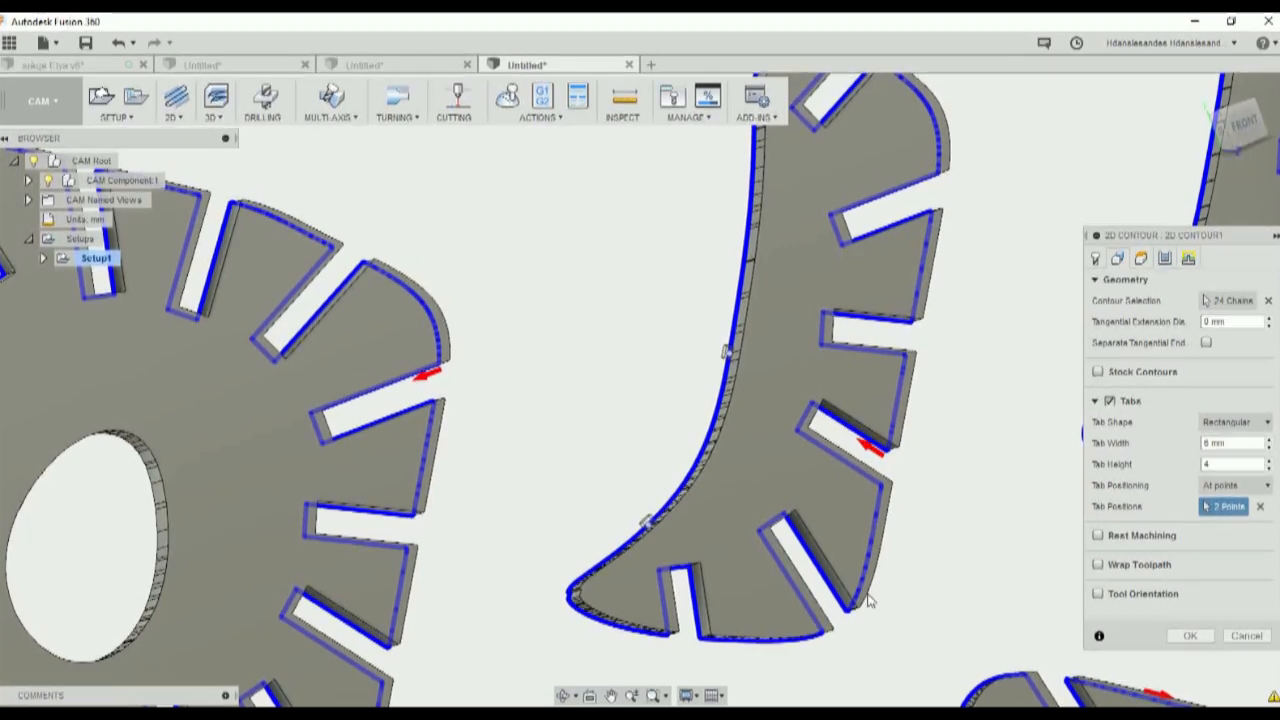
click(798, 639)
scroll(595, 577, down, 5)
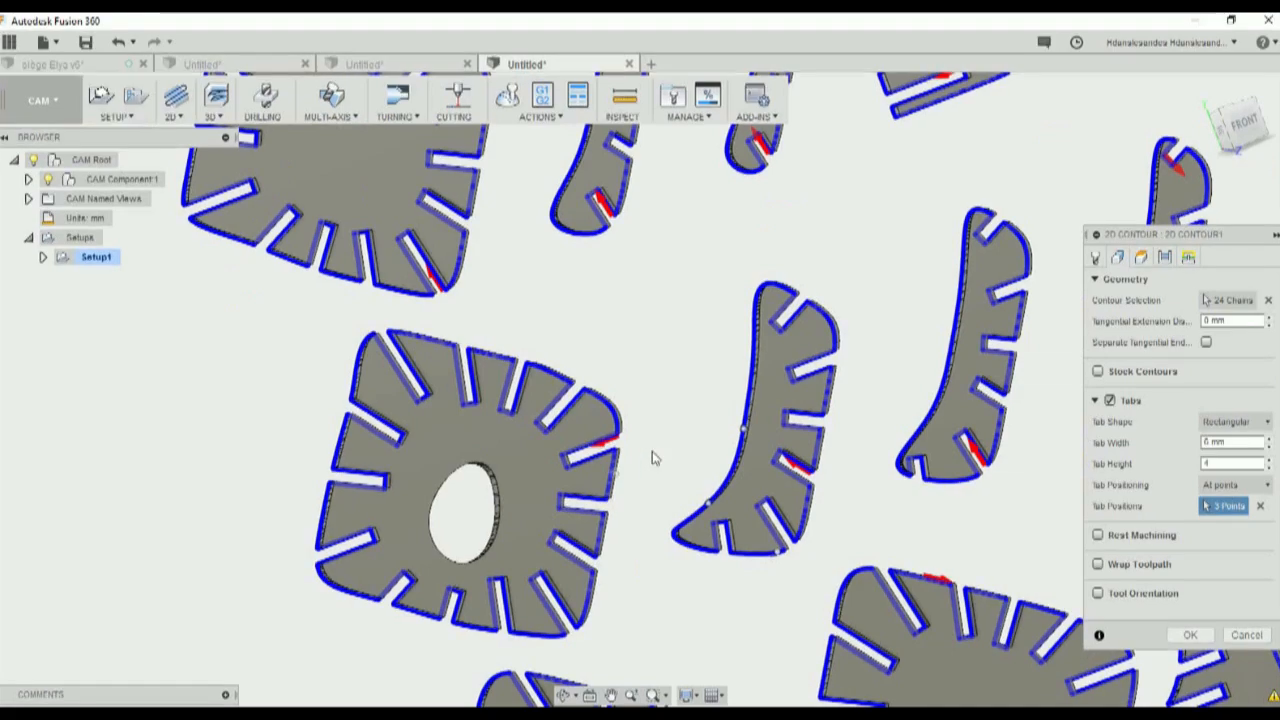
Step: Place one tab on the end of each of the four lowest teeth of the tall comb-shaped part
scroll(676, 430, down, 3)
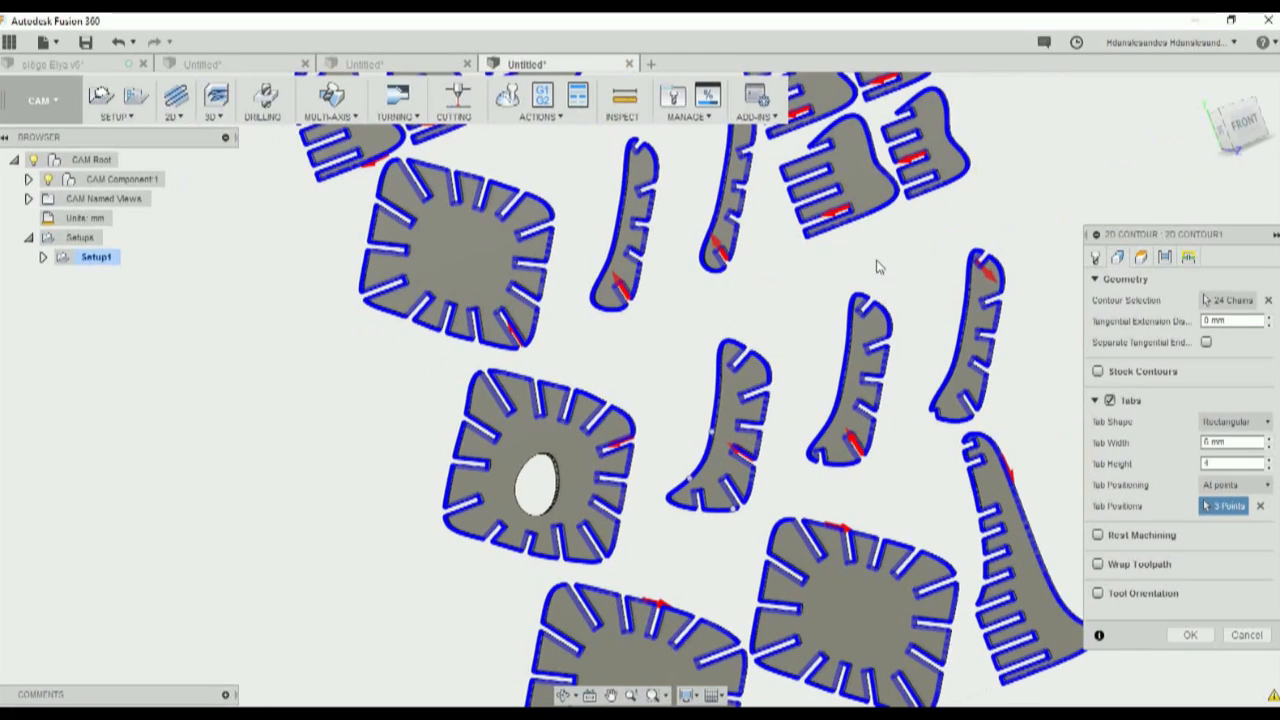
scroll(912, 460, up, 5)
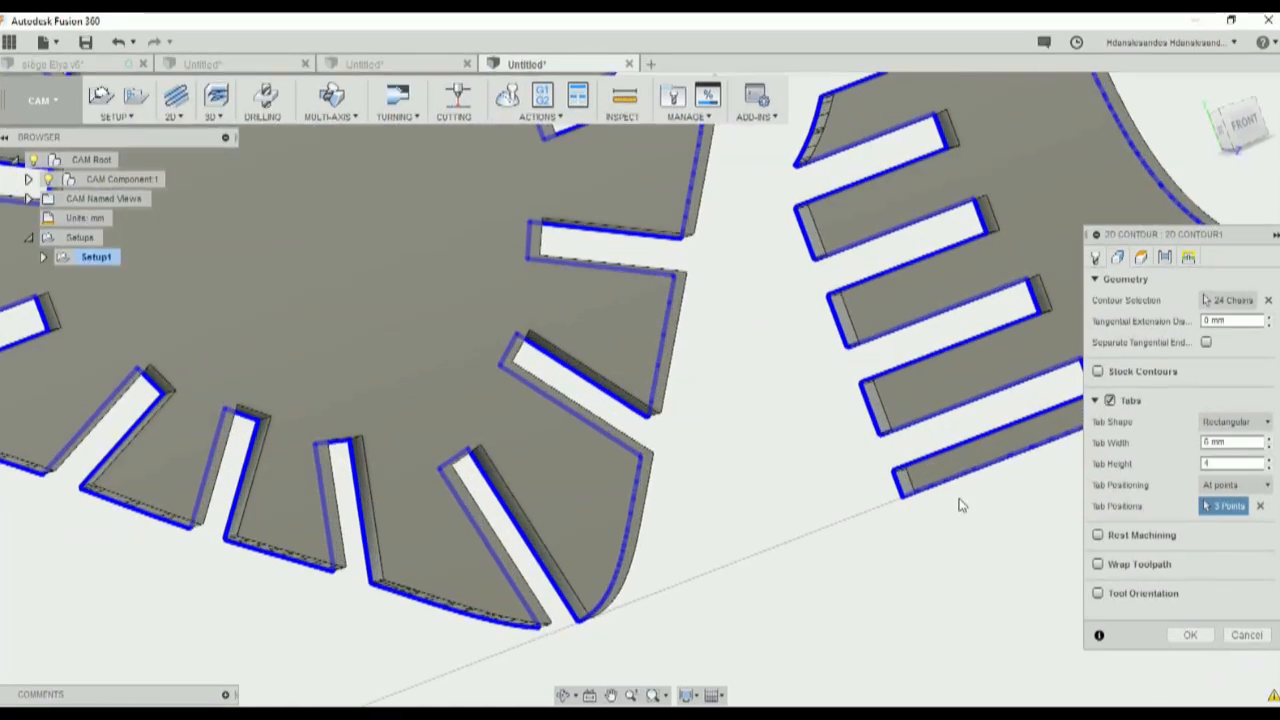
middle_drag(962, 505, 729, 586)
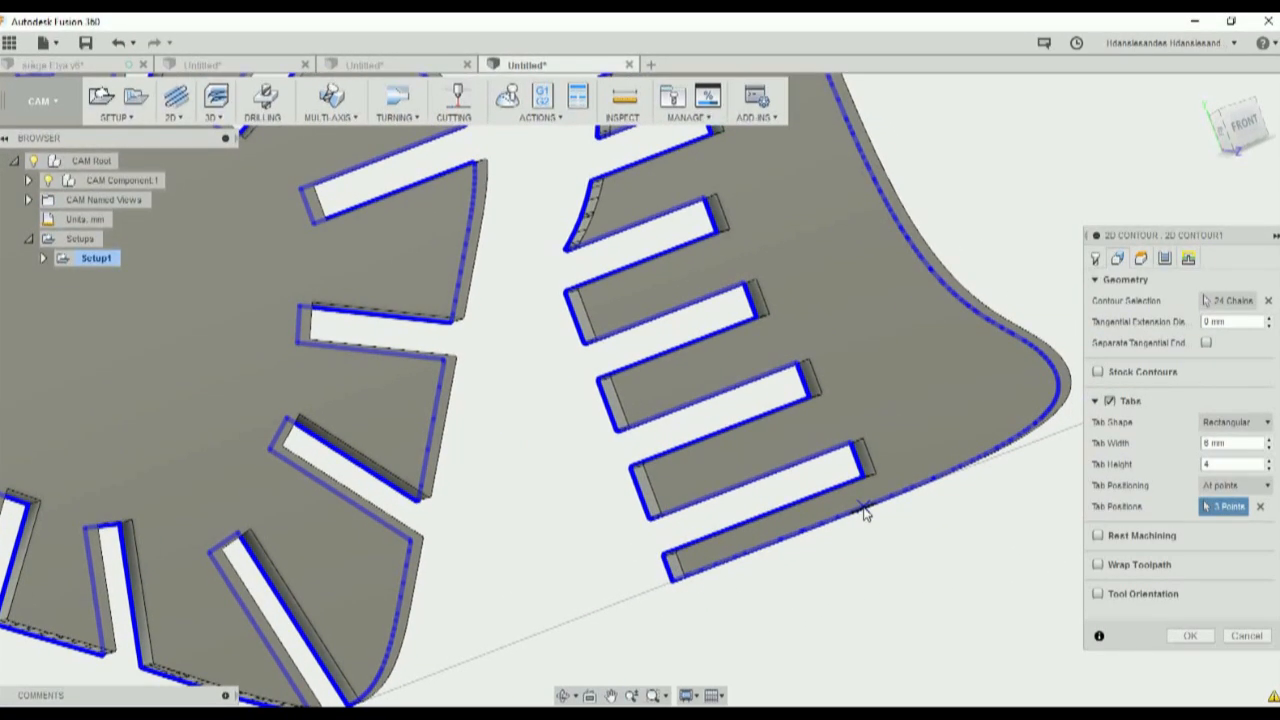
click(665, 572)
click(638, 502)
scroll(630, 490, up, 5)
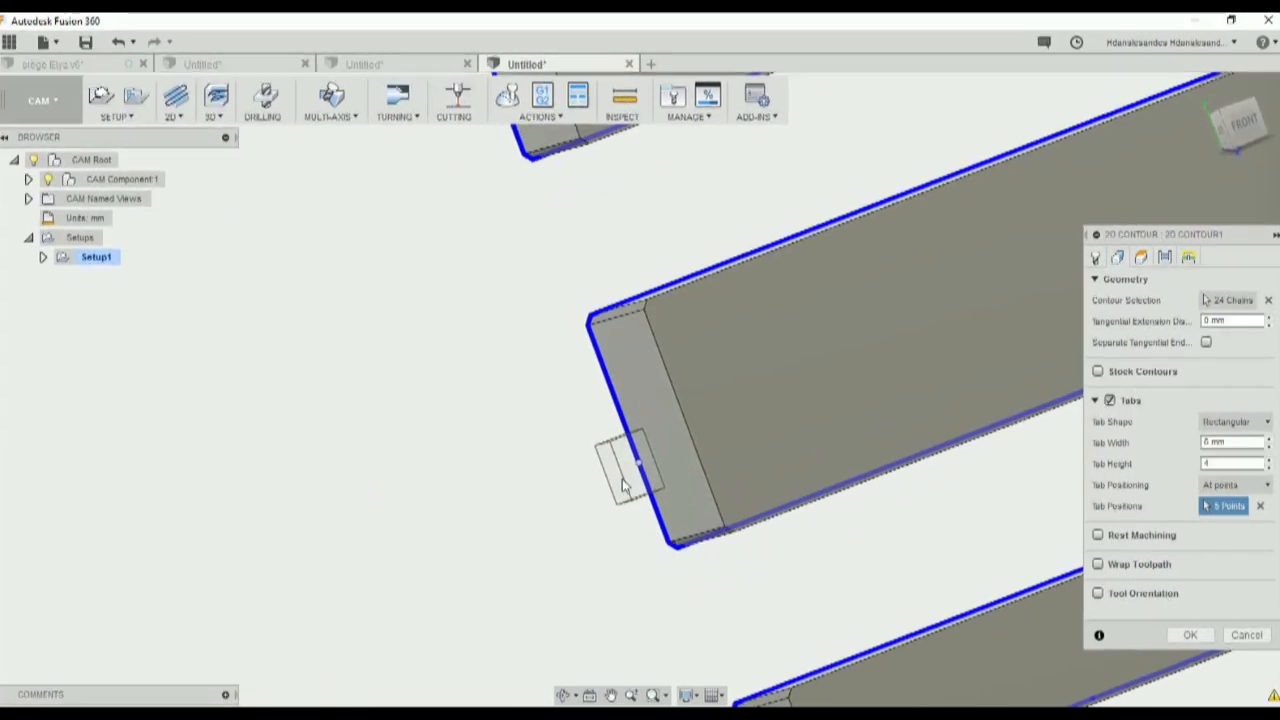
shift+middle_drag(622, 479, 611, 462)
scroll(575, 308, down, 3)
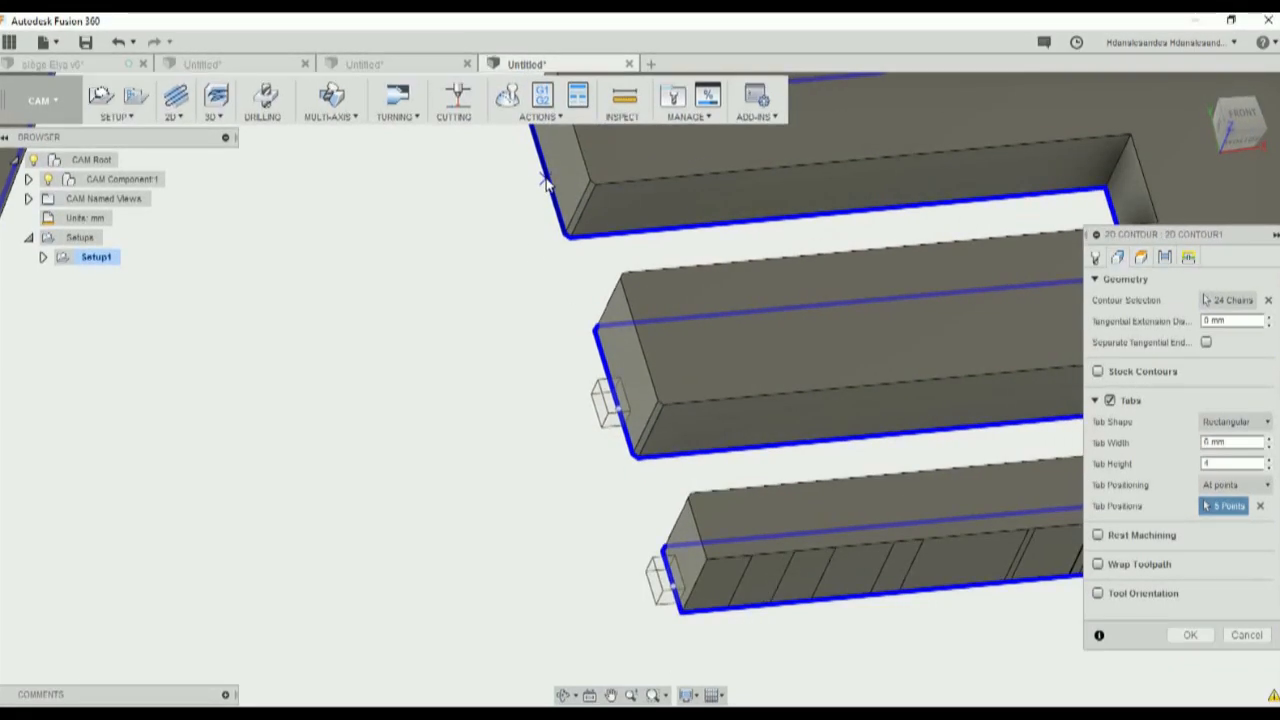
scroll(550, 260, down, 5)
shift+middle_drag(506, 237, 494, 406)
click(497, 370)
scroll(889, 557, down, 3)
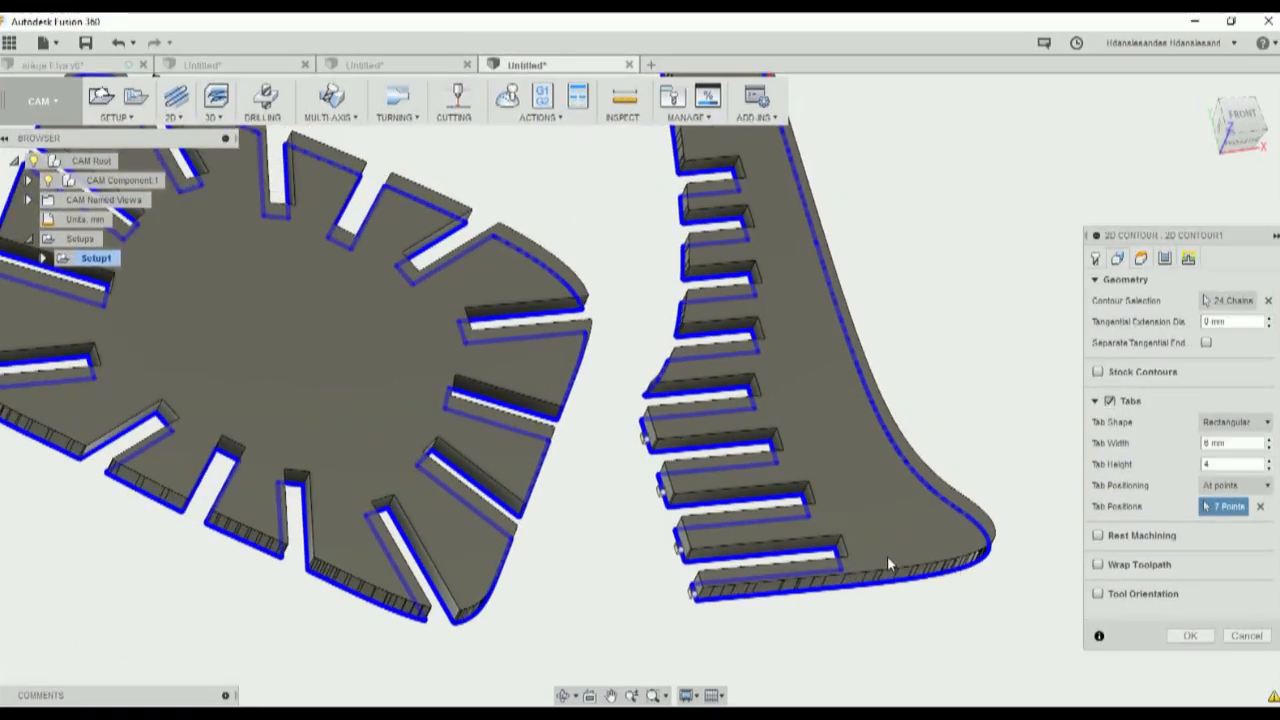
Step: Enable Multiple Depths with a maximum roughing stepdown of 6 mm and finish the 2D Contour operation to generate its toolpath
click(1142, 260)
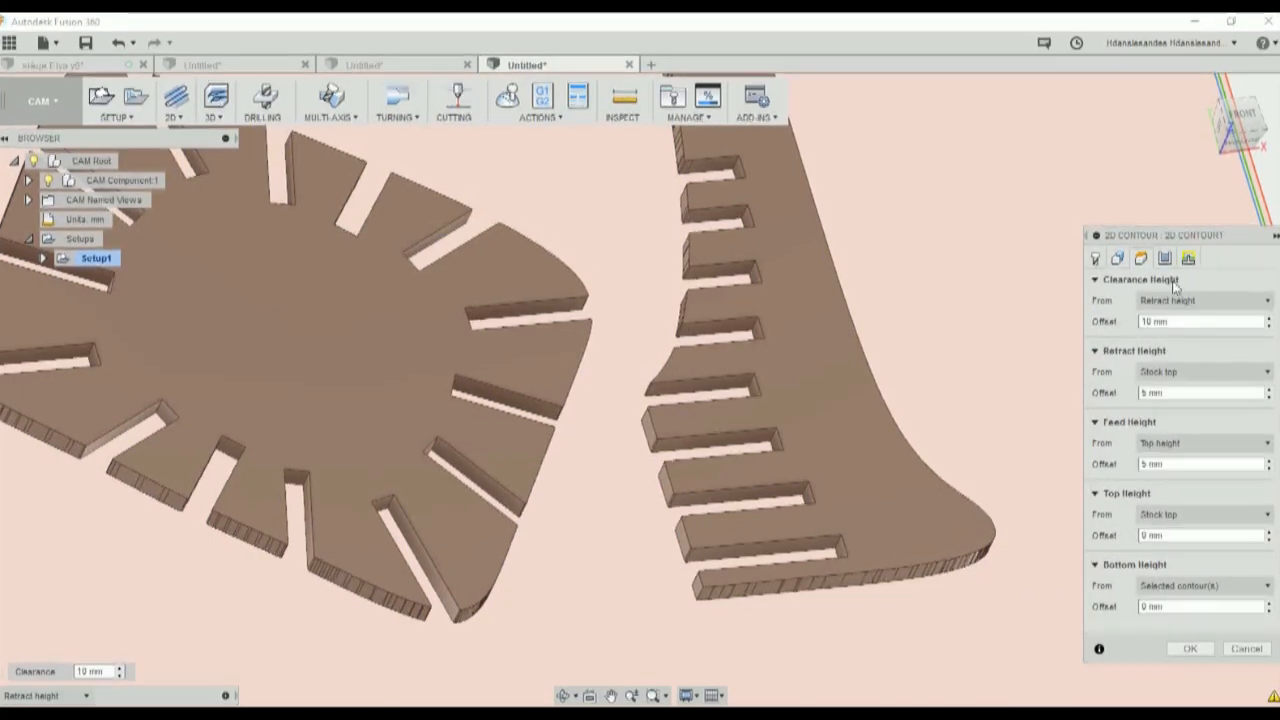
click(1165, 259)
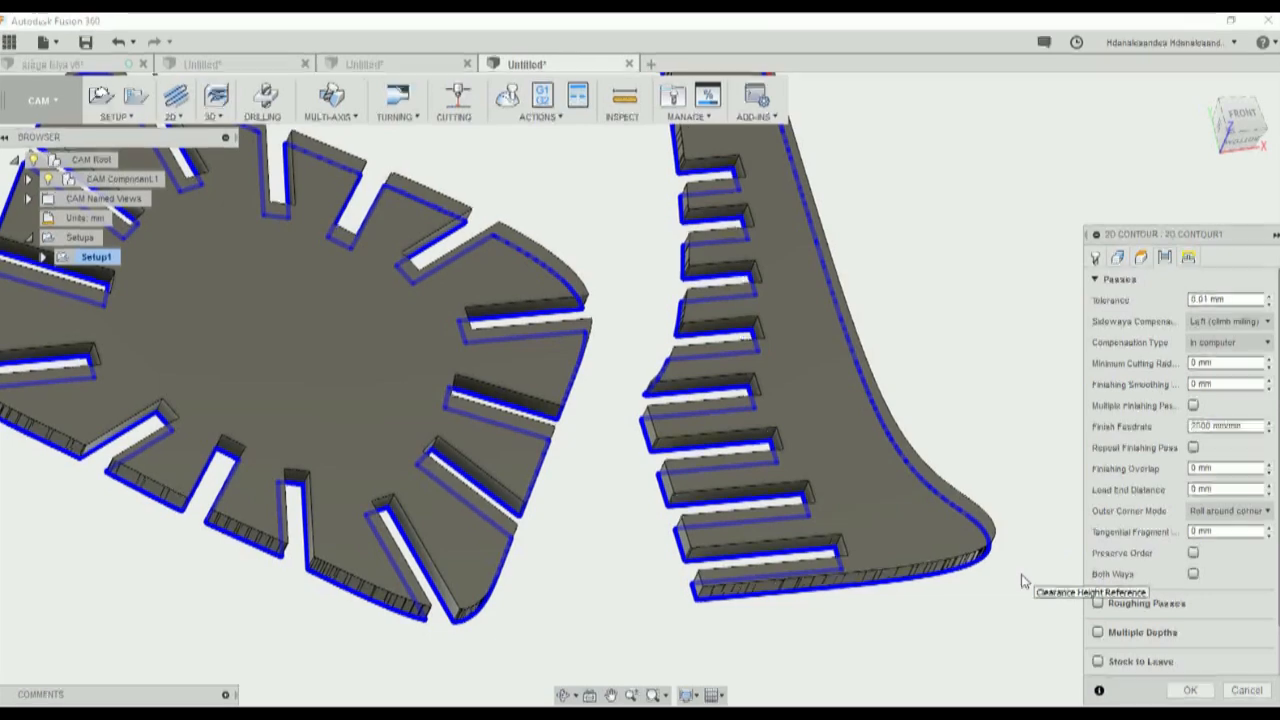
scroll(1140, 517, down, 2)
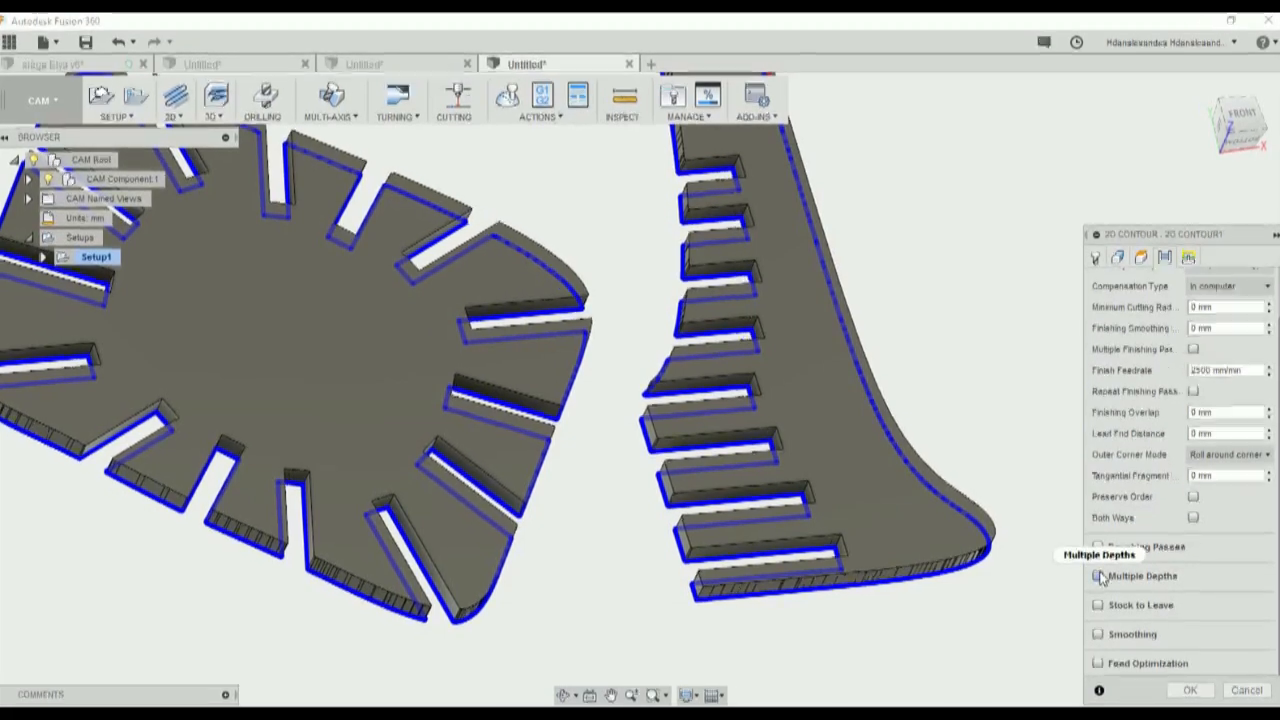
mouse_move(1100, 578)
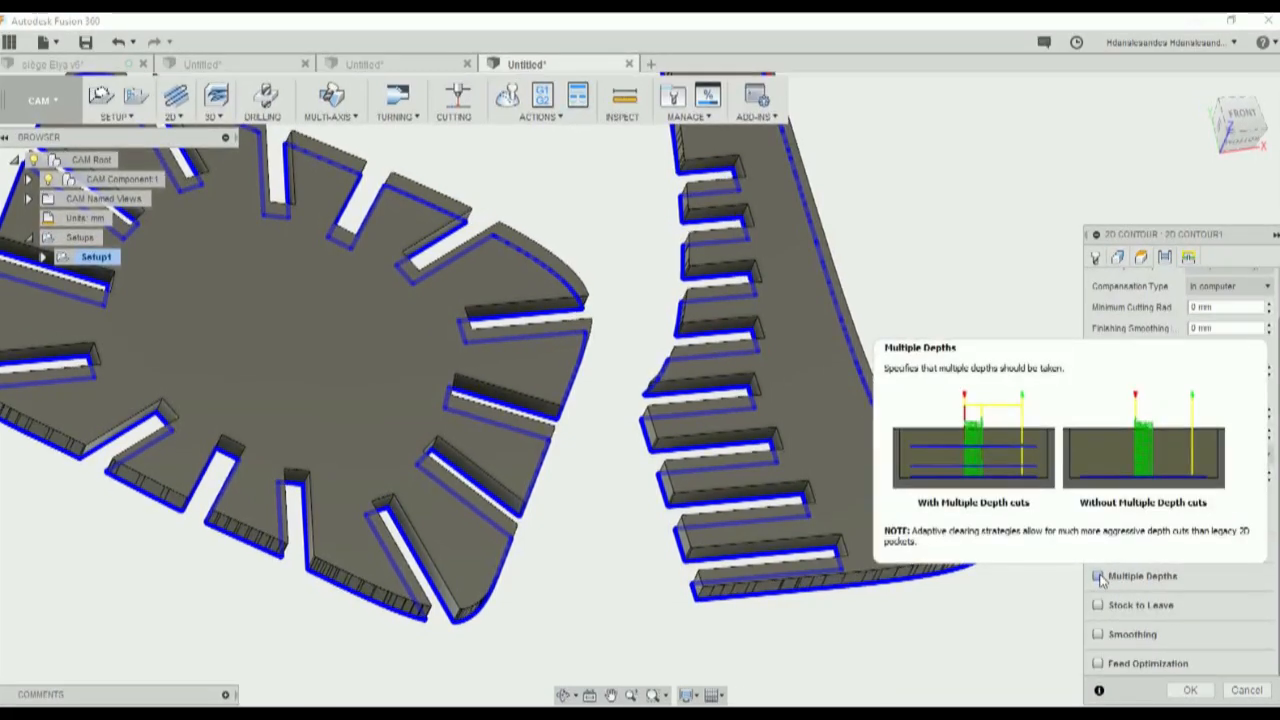
click(1100, 578)
scroll(1235, 560, down, 2)
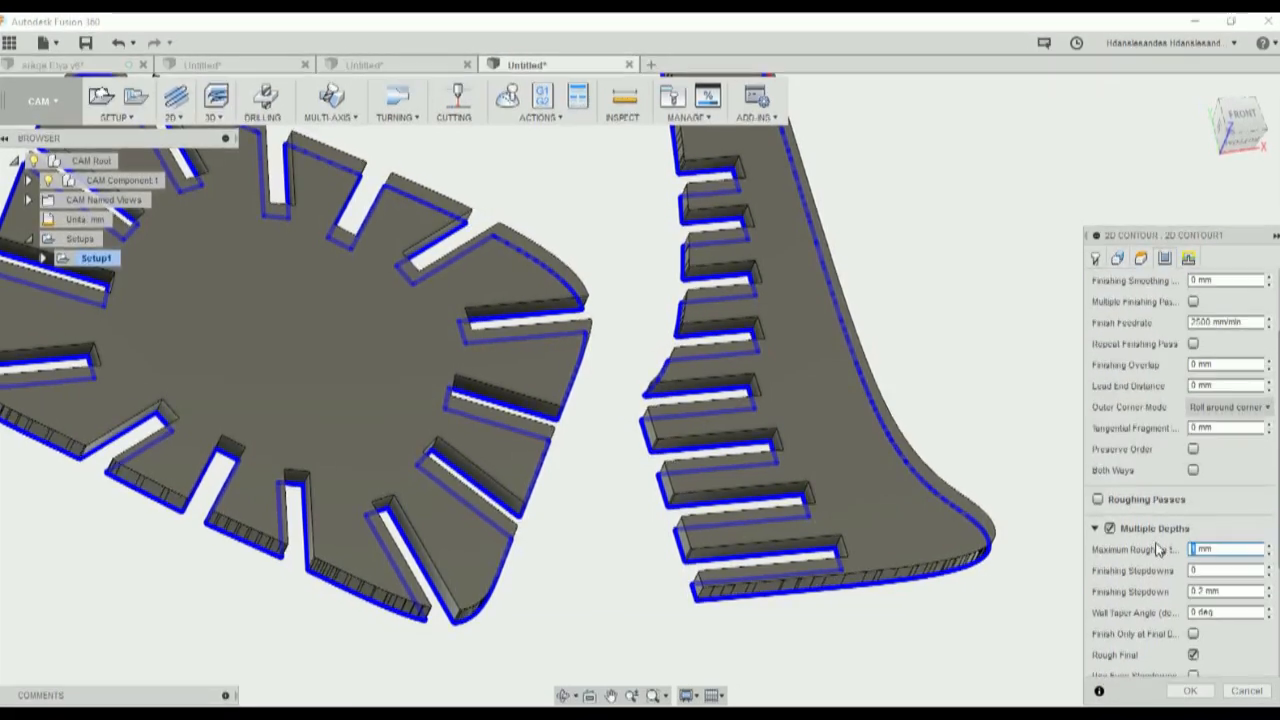
text(6)
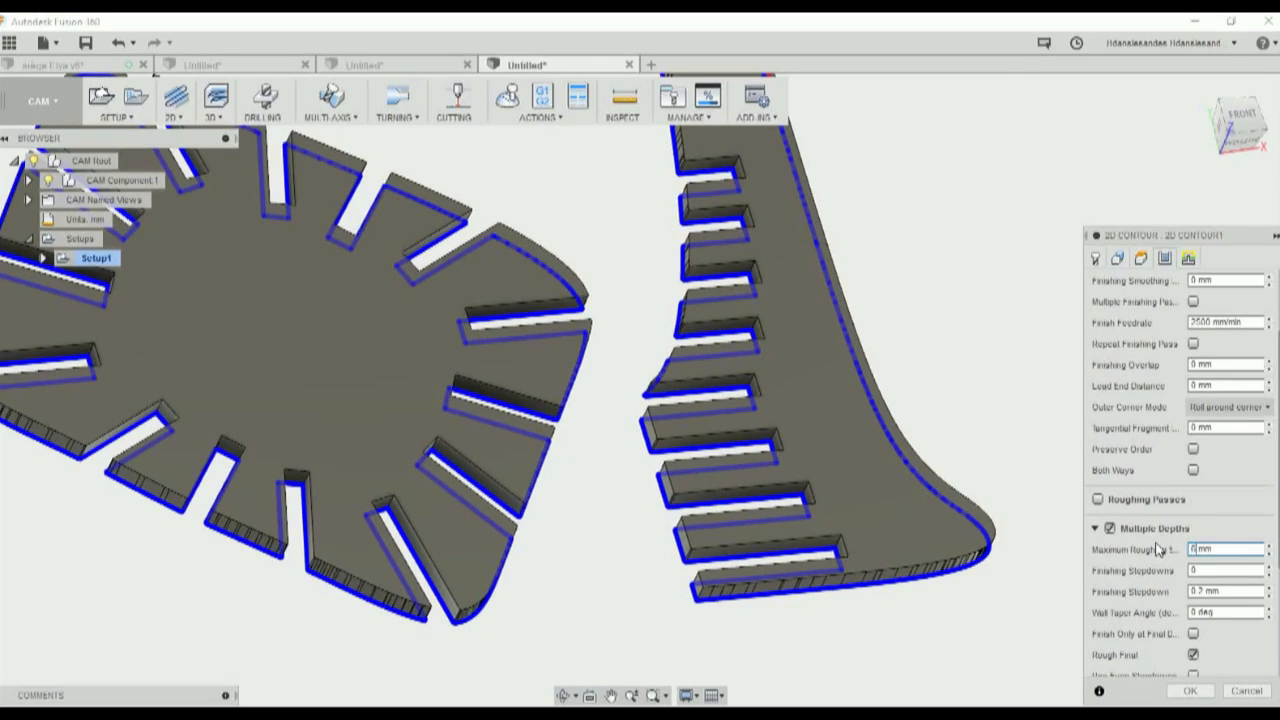
scroll(1157, 549, down, 5)
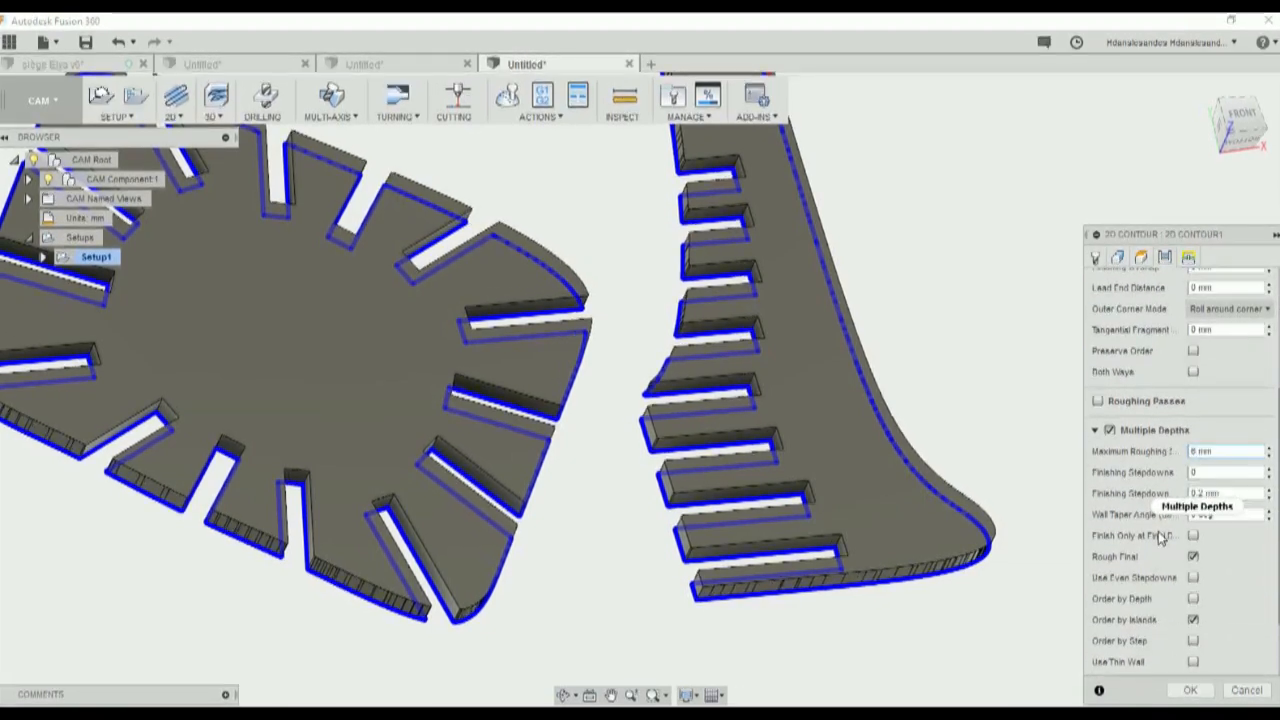
click(1188, 260)
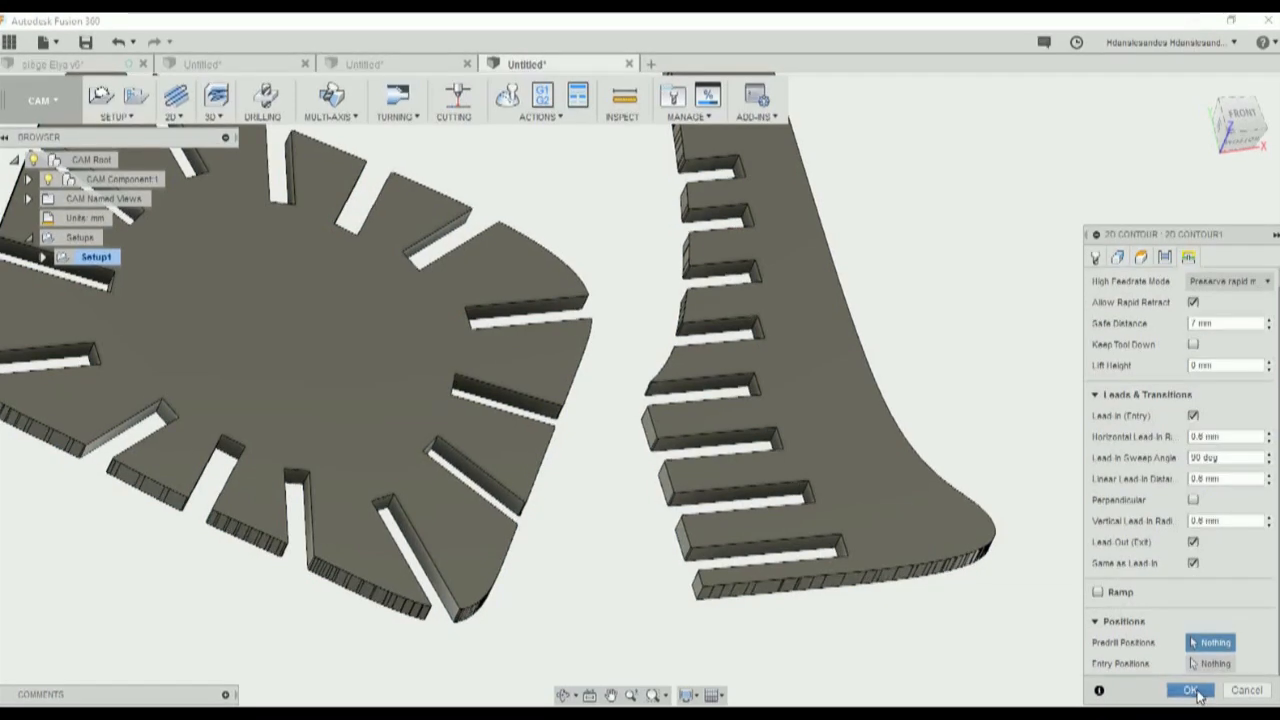
click(1189, 690)
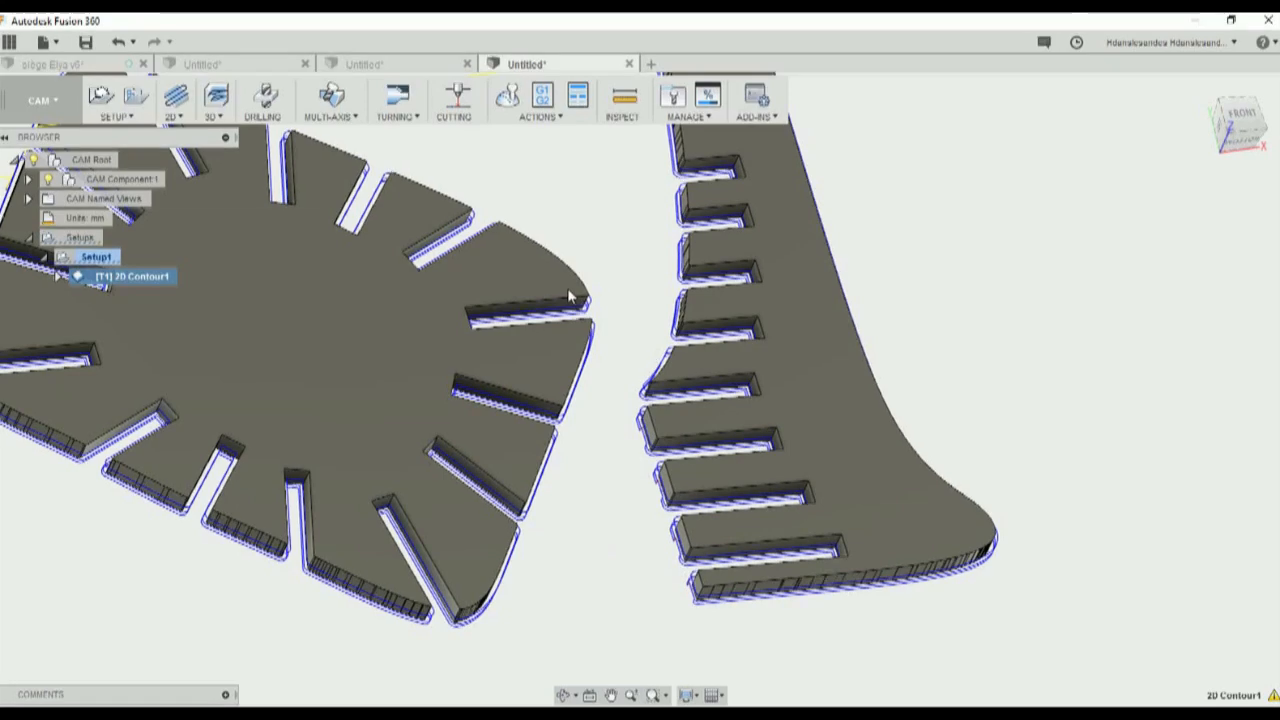
Step: Open the simulation of the 2D Contour toolpath for the whole sheet with the stock shown
scroll(553, 192, down, 1)
scroll(553, 192, down, 5)
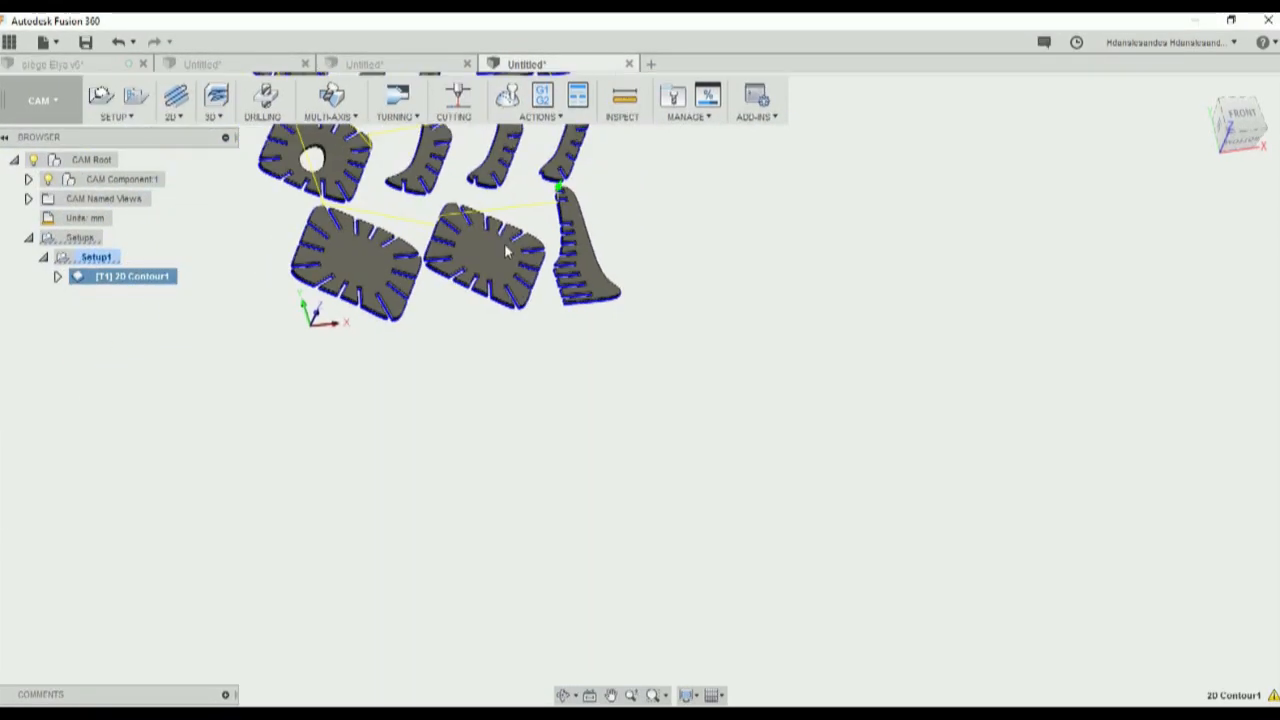
middle_drag(531, 249, 533, 417)
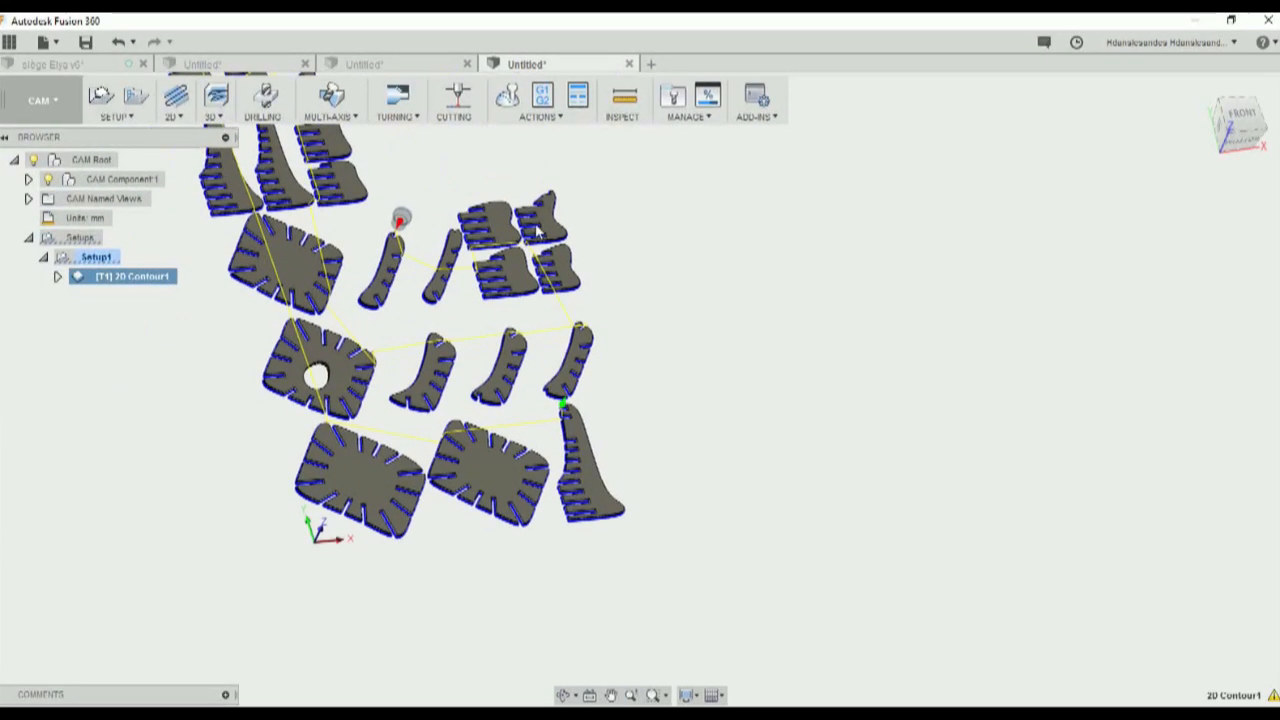
click(513, 104)
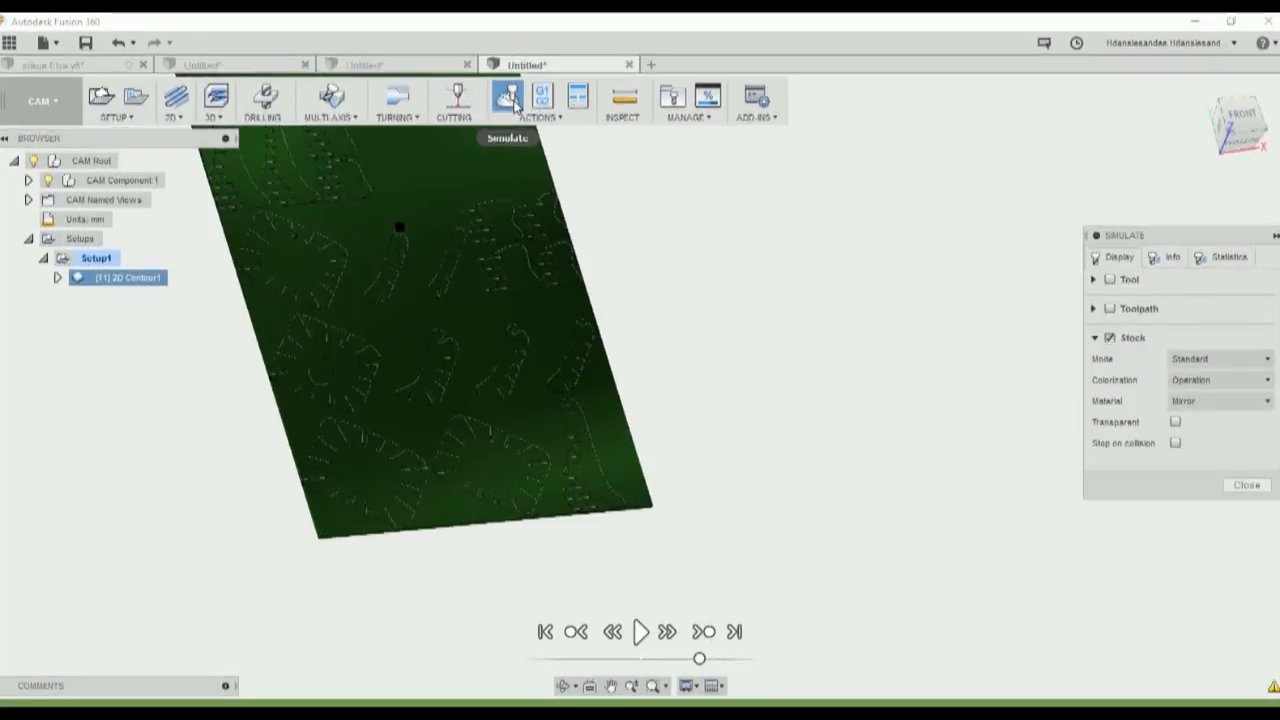
click(1110, 338)
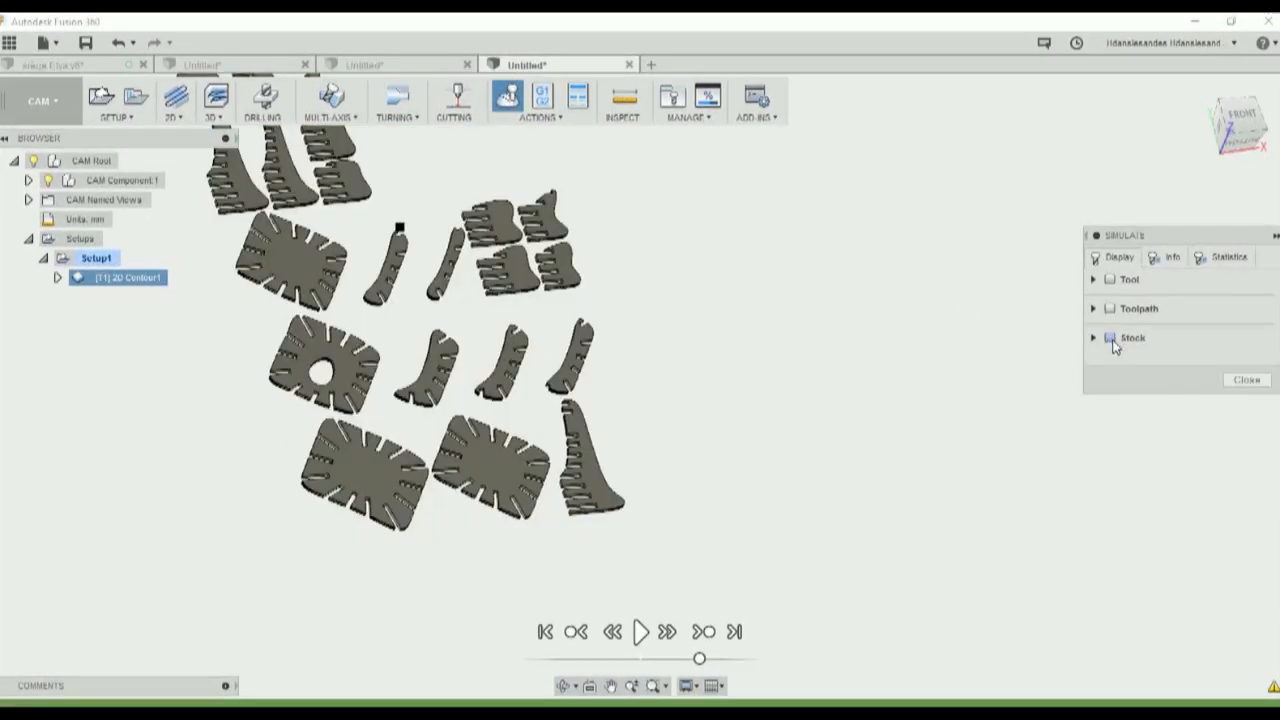
click(1110, 338)
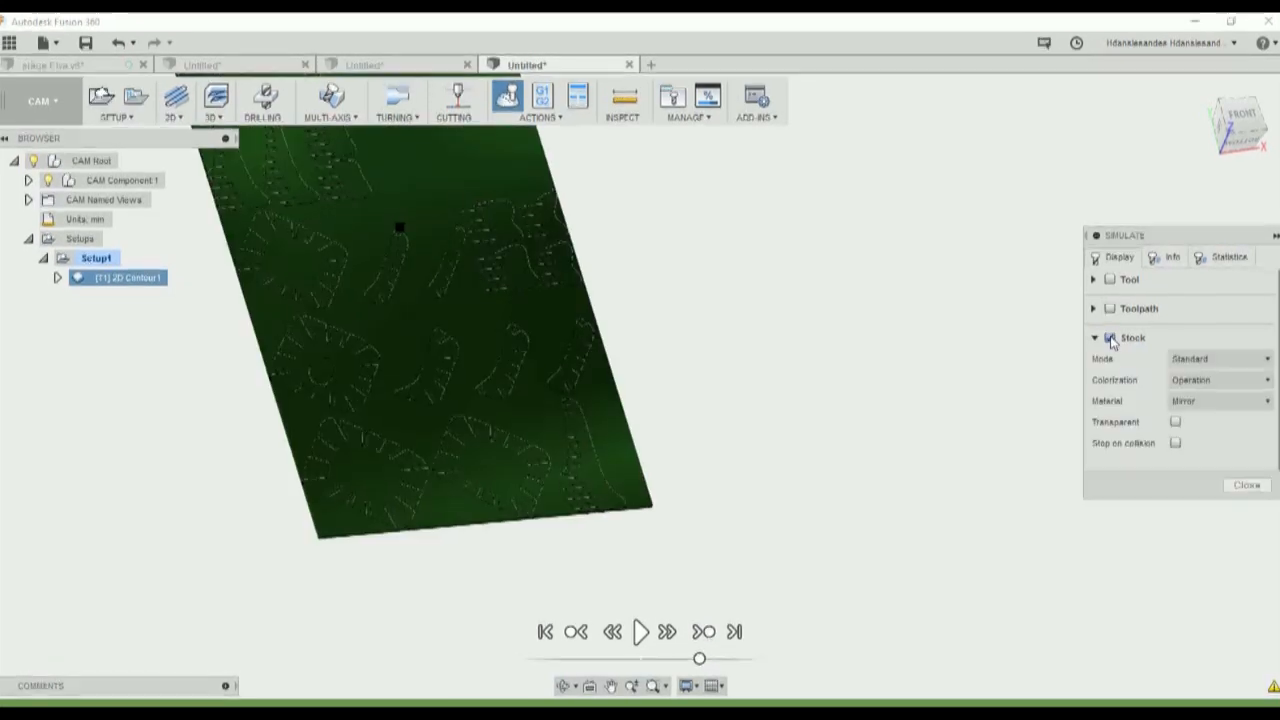
Step: Make the simulated stock transparent and play the cutting simulation around the narrow curved parts
click(1252, 401)
click(1252, 401)
click(1246, 360)
click(1238, 383)
click(1238, 380)
click(1238, 380)
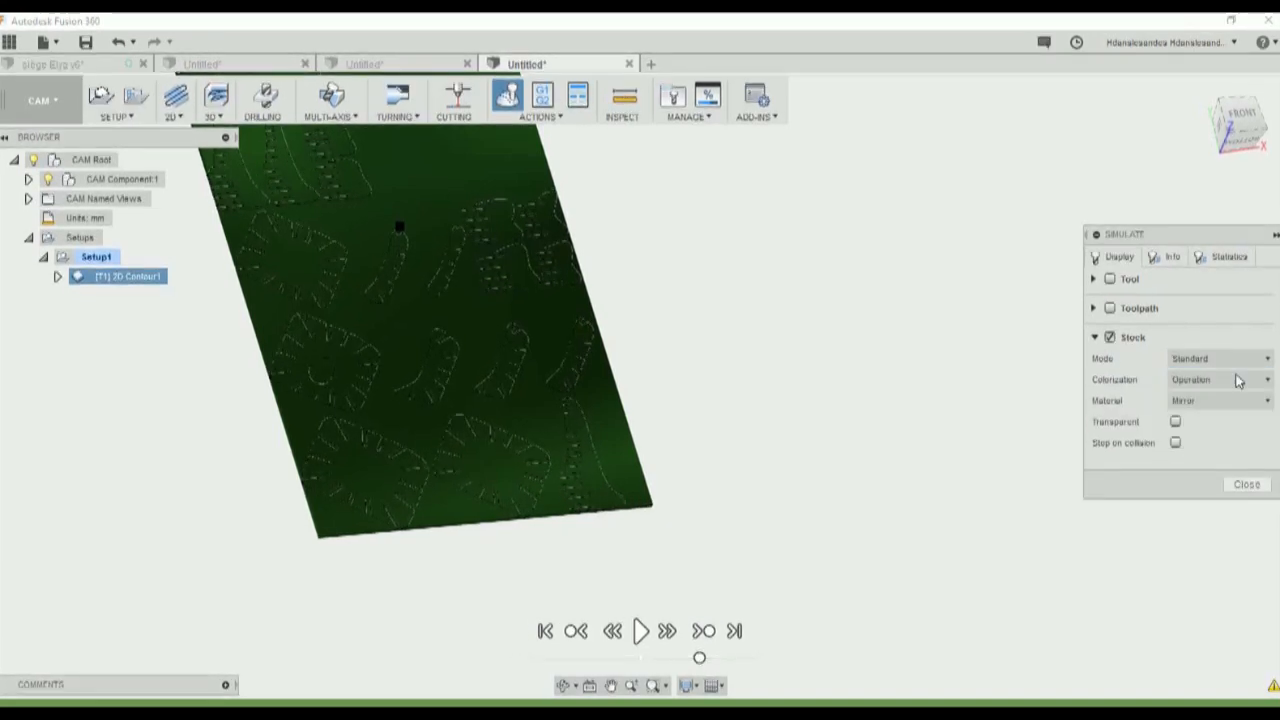
click(1175, 421)
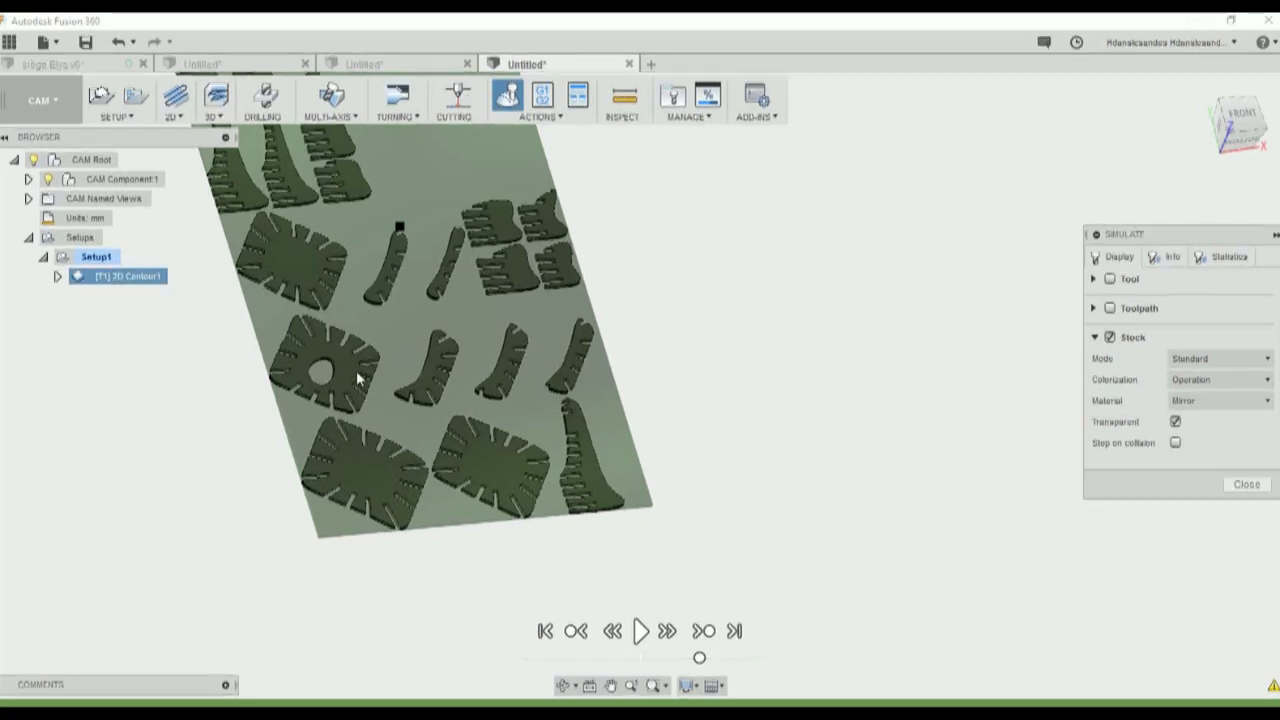
click(641, 632)
scroll(390, 285, up, 10)
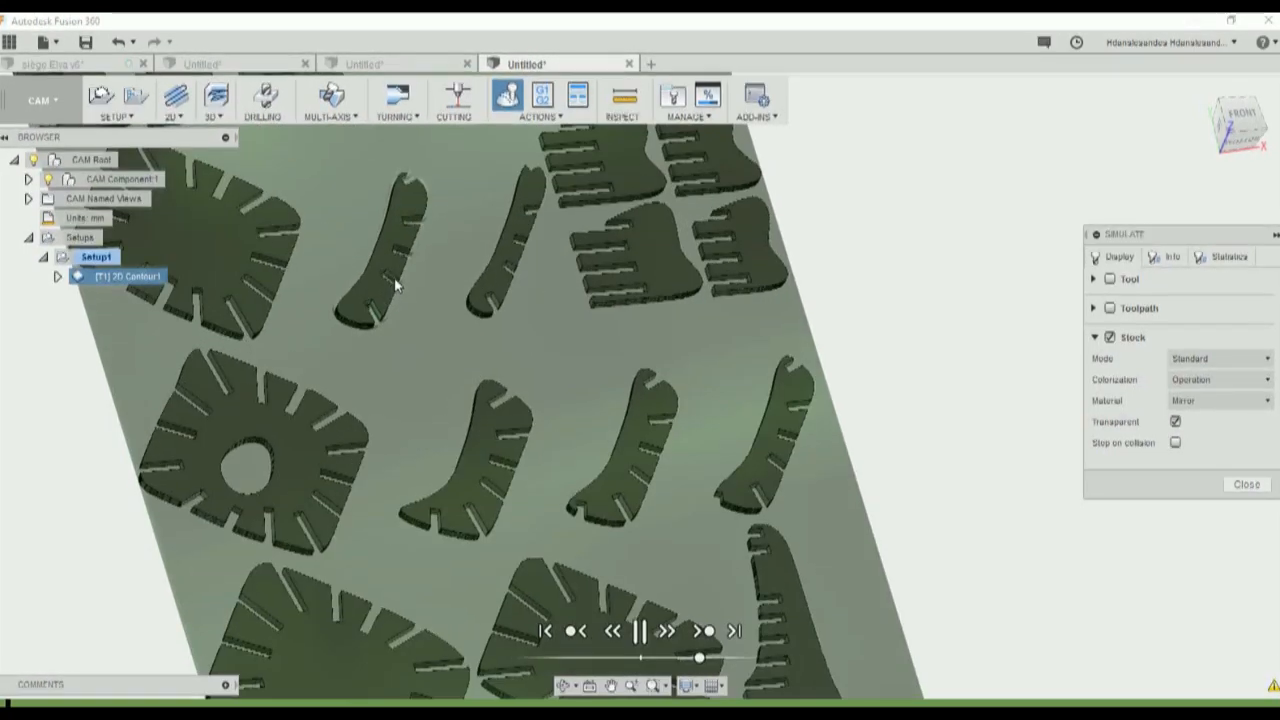
scroll(396, 298, up, 1)
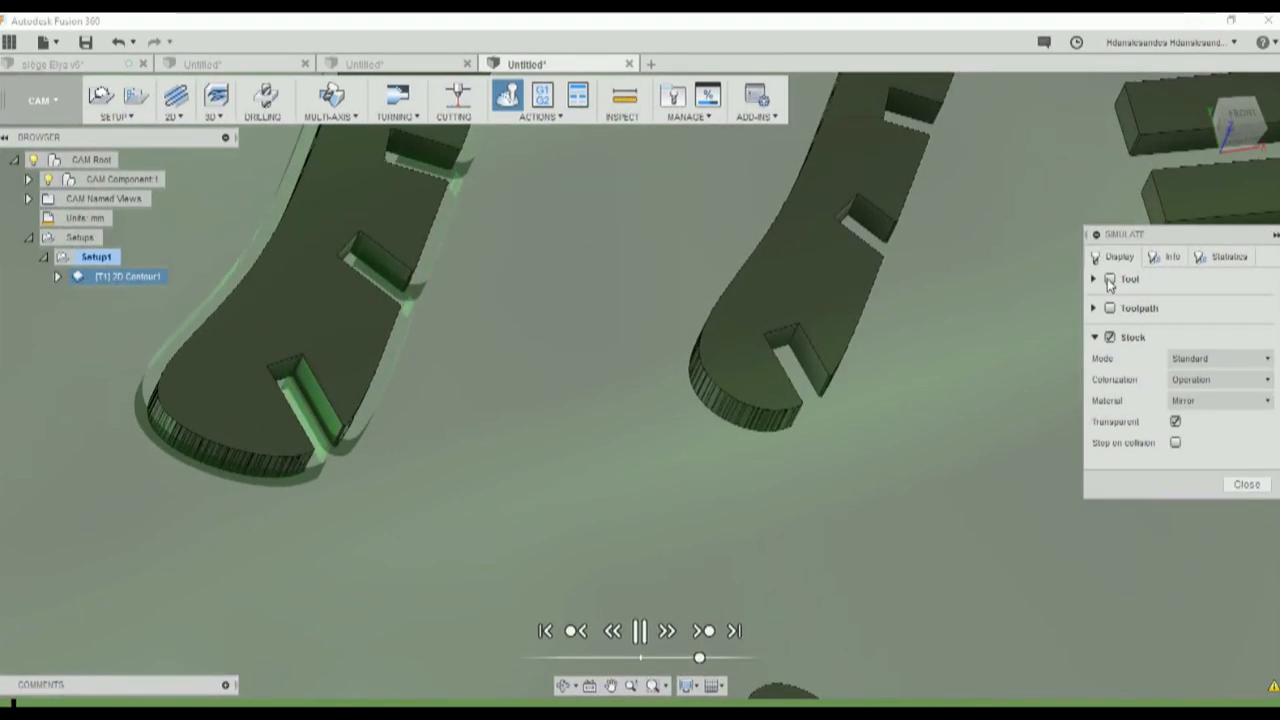
Step: Show the tool with its holder and examine from several angles how it cuts the two narrow curved parts
click(1108, 281)
scroll(498, 397, down, 3)
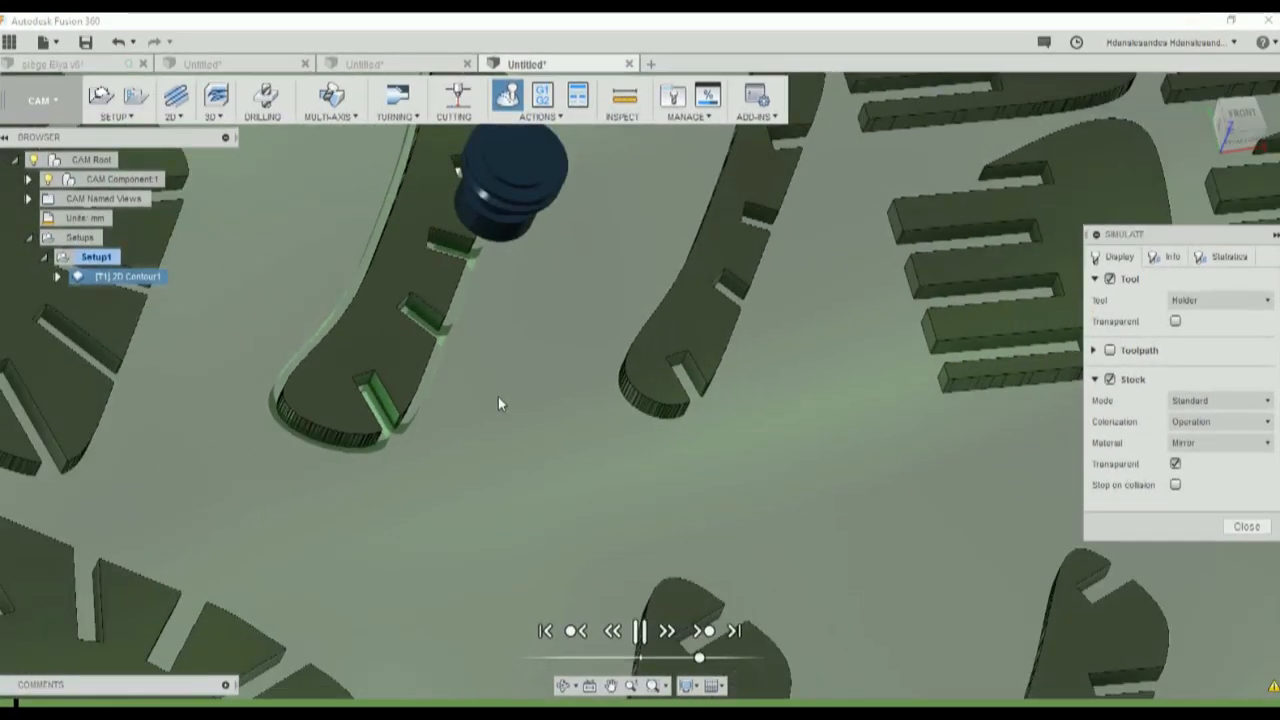
shift+middle_drag(508, 386, 449, 359)
scroll(384, 365, up, 2)
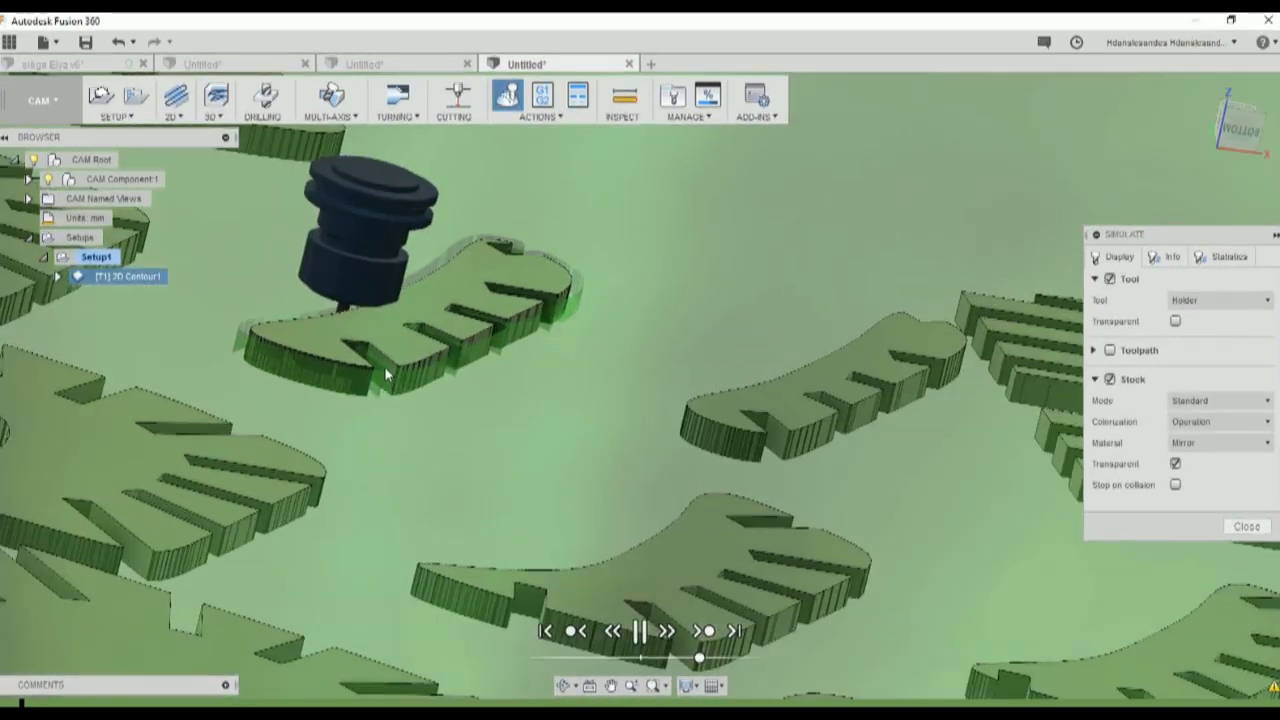
shift+middle_drag(427, 364, 434, 377)
scroll(370, 343, down, 2)
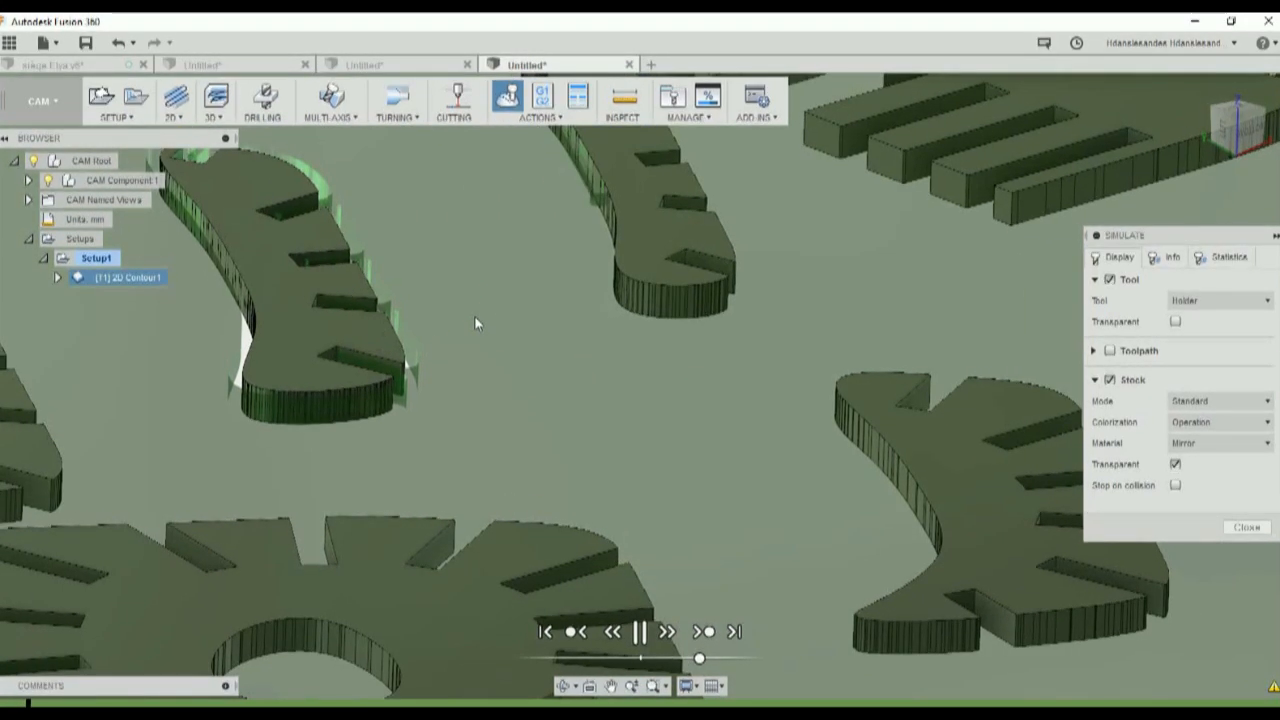
middle_drag(559, 270, 543, 387)
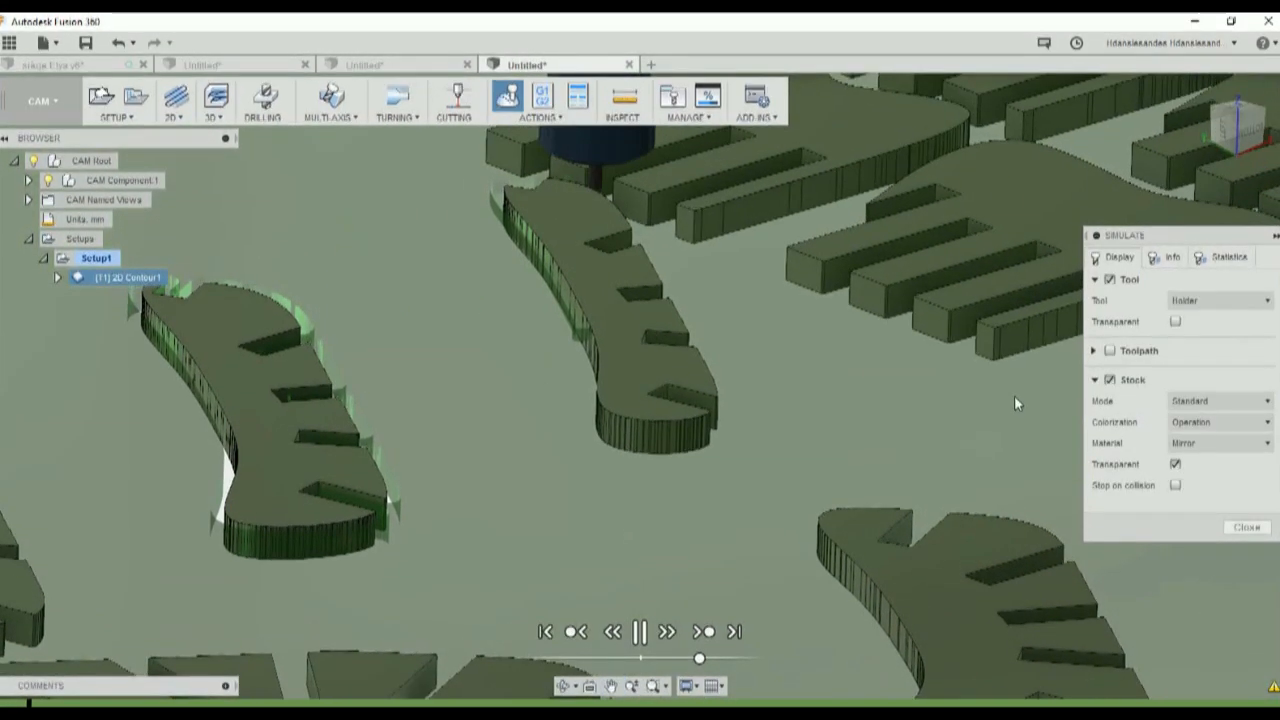
Step: Turn off the stock transparency and play the simulation of the whole sheet at nearly maximum speed
click(1175, 464)
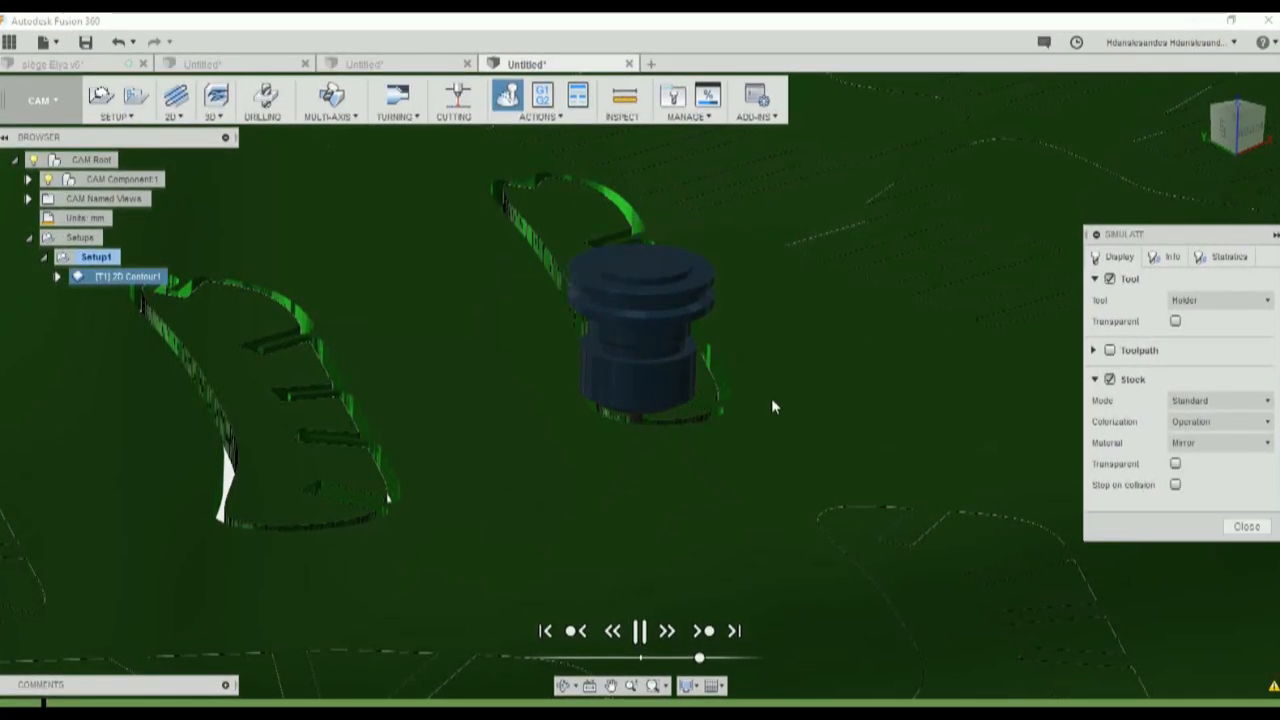
shift+middle_drag(795, 387, 789, 416)
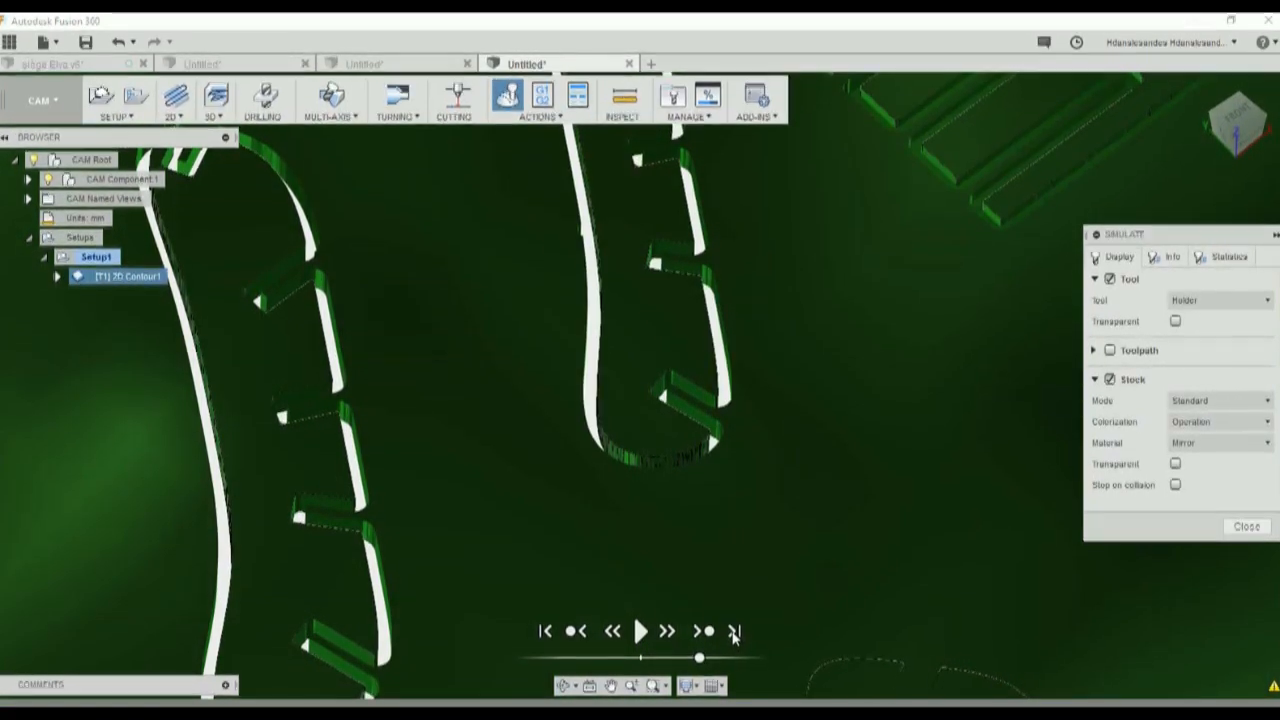
scroll(806, 588, down, 2)
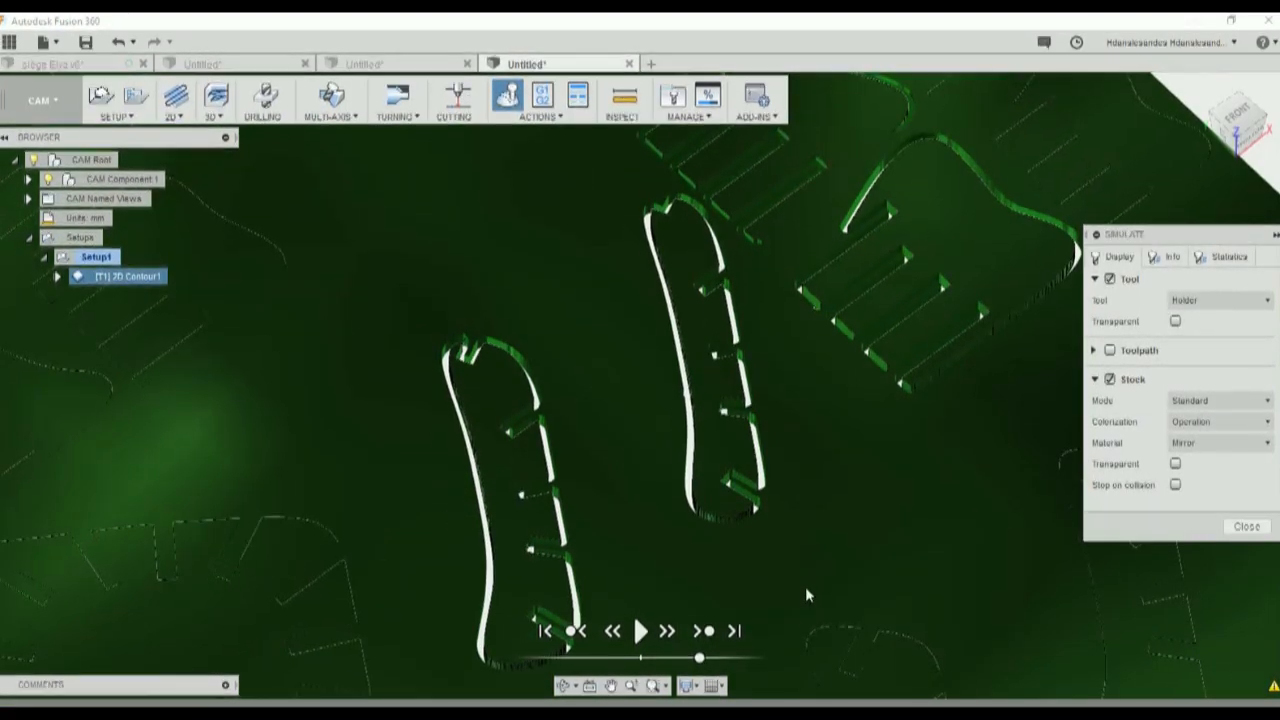
scroll(805, 586, down, 4)
middle_drag(807, 536, 786, 466)
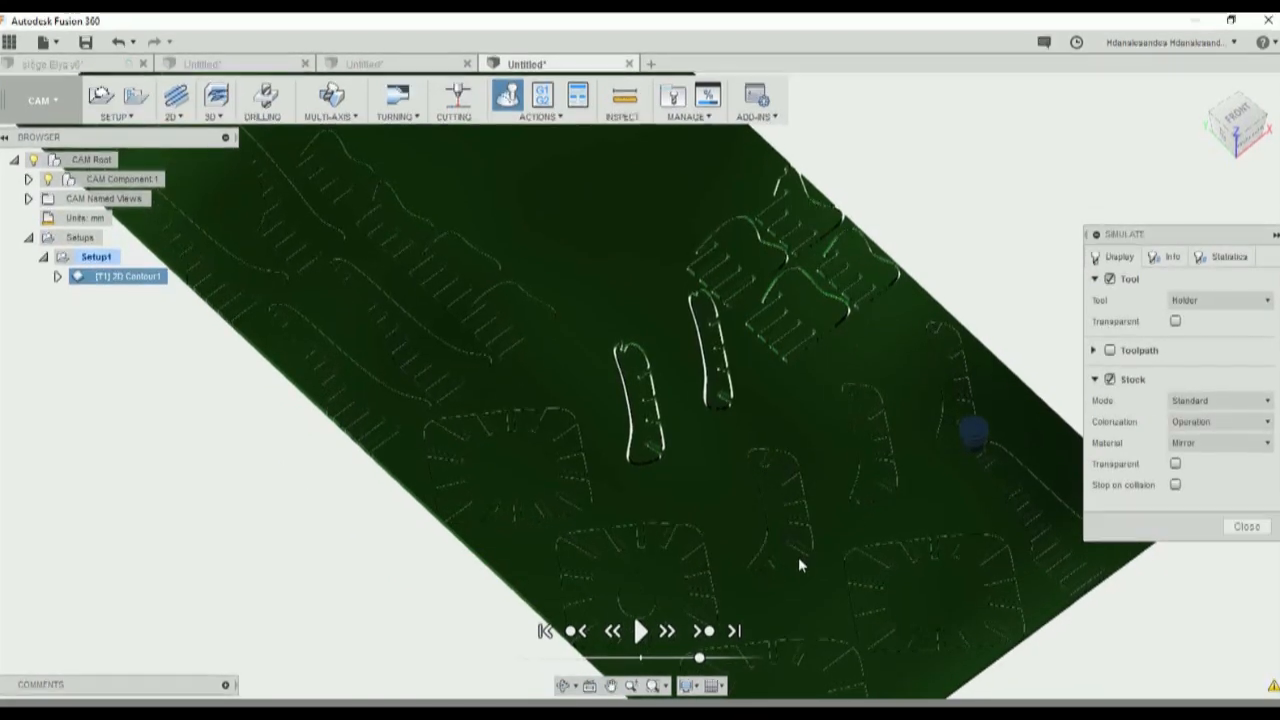
drag(700, 658, 760, 658)
click(640, 631)
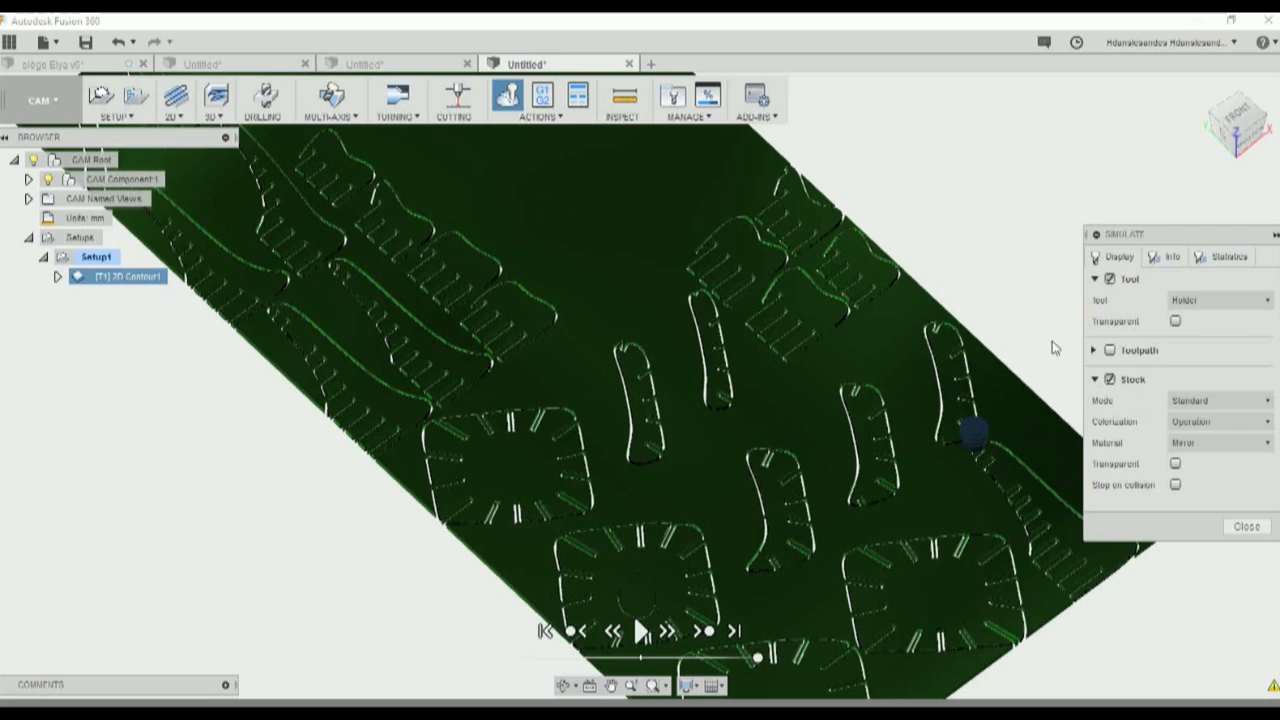
Step: Examine the simulated cuts and tabs on the curved and comb-shaped parts from the front, and close the simulation
click(1238, 118)
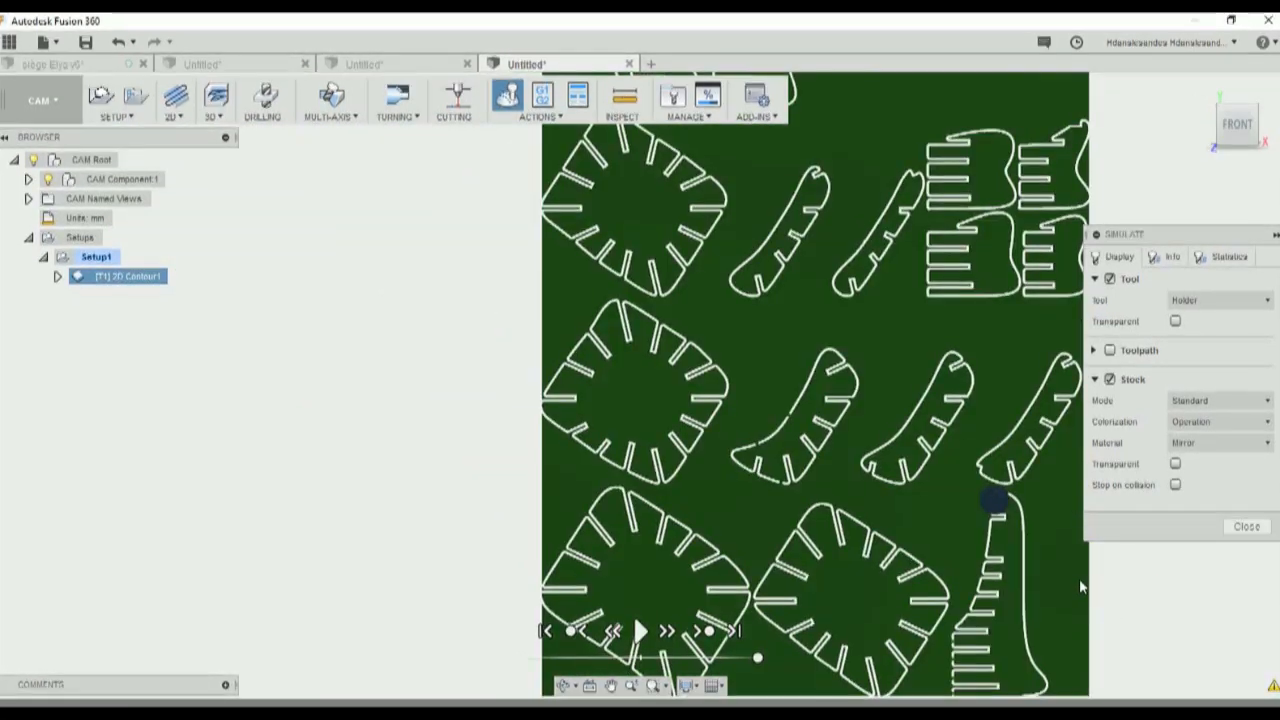
scroll(1015, 452, up, 4)
middle_drag(1015, 452, 810, 487)
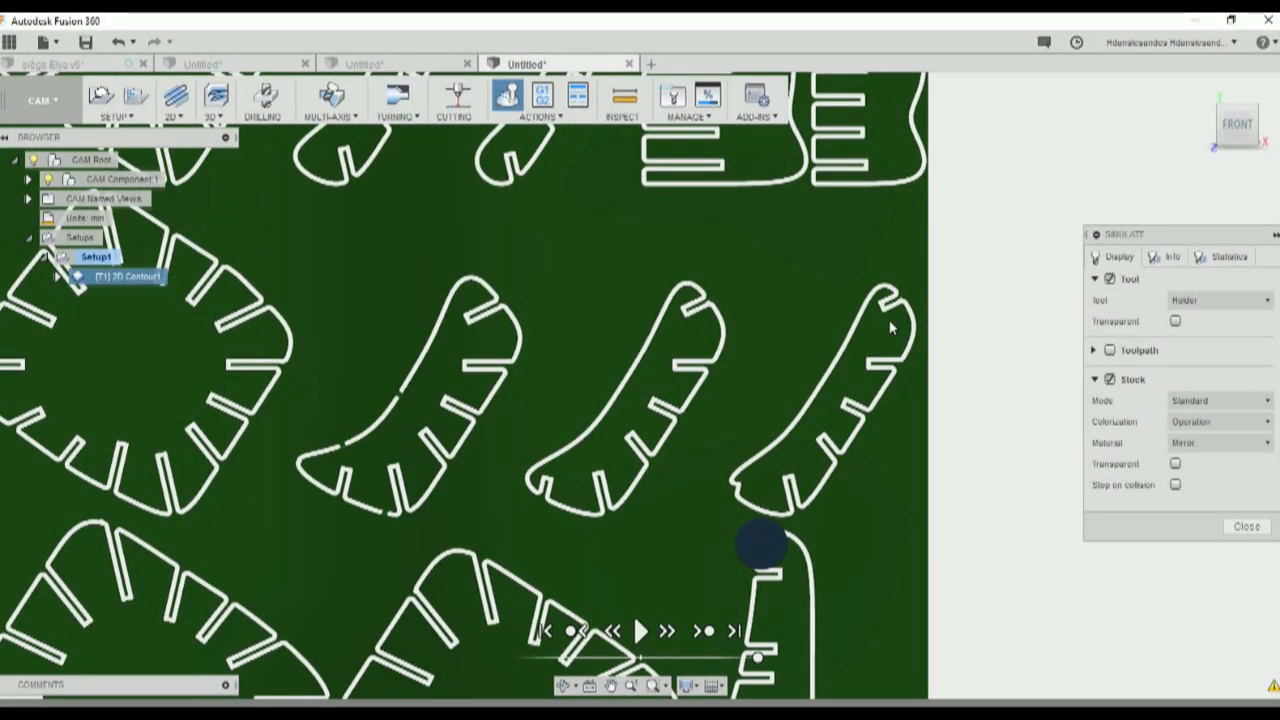
middle_drag(846, 619, 868, 340)
scroll(706, 551, up, 5)
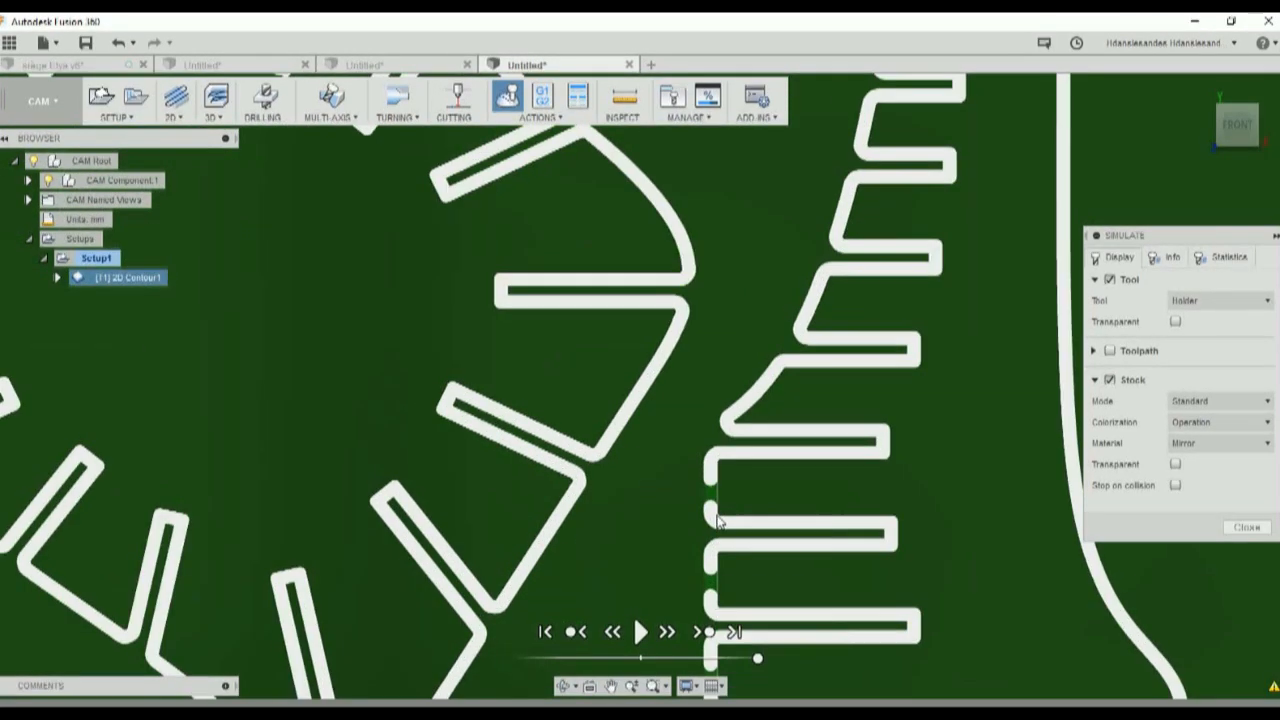
mouse_move(714, 520)
shift+middle_down()
mouse_move(729, 511)
mouse_move(701, 509)
mouse_move(728, 523)
shift+middle_up()
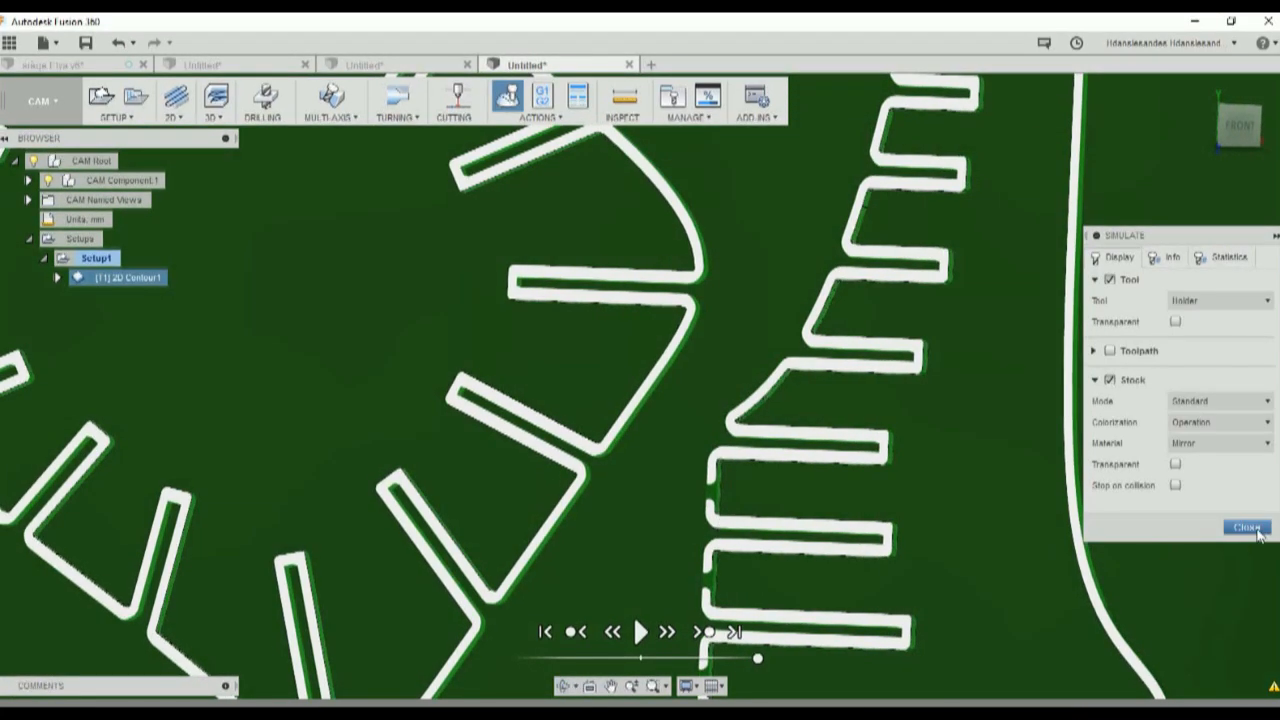
click(1247, 527)
Step: Set up post processing of the 2D Contour with the shopbot(1).cps - ShopBot OpenSBP configuration and the program name chaise
scroll(663, 535, down, 10)
shift+middle_drag(663, 535, 673, 511)
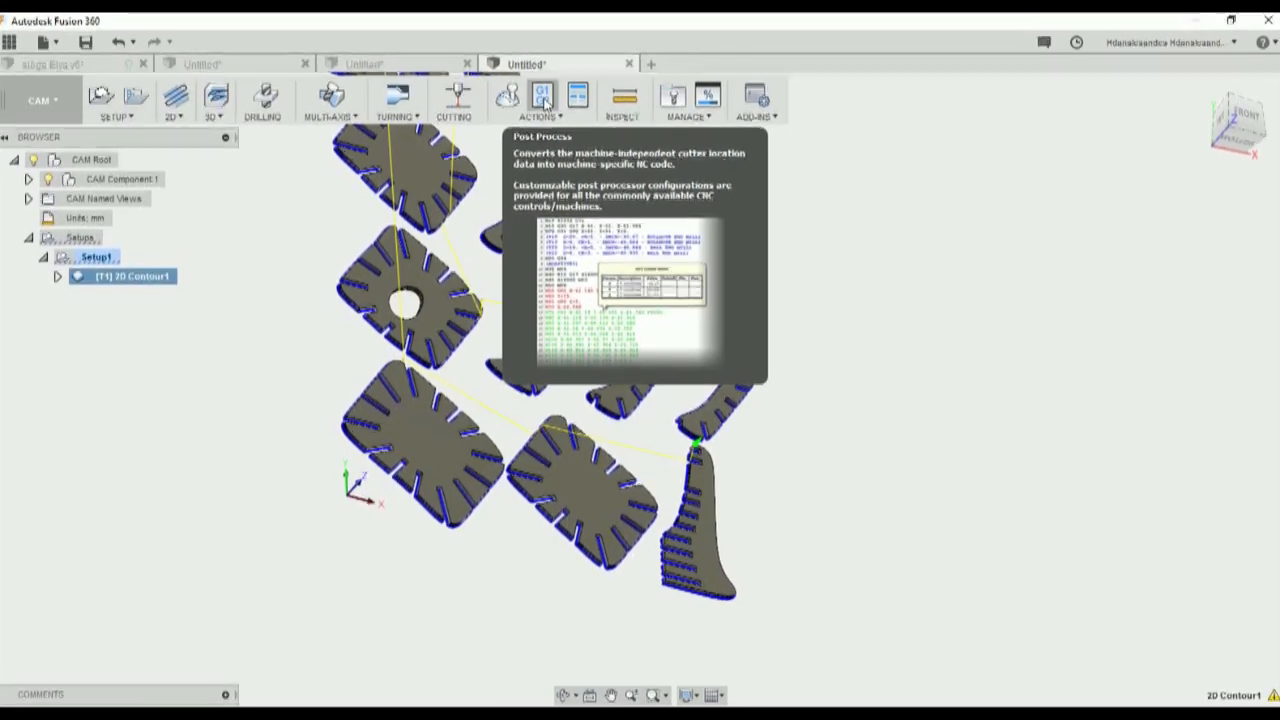
click(543, 97)
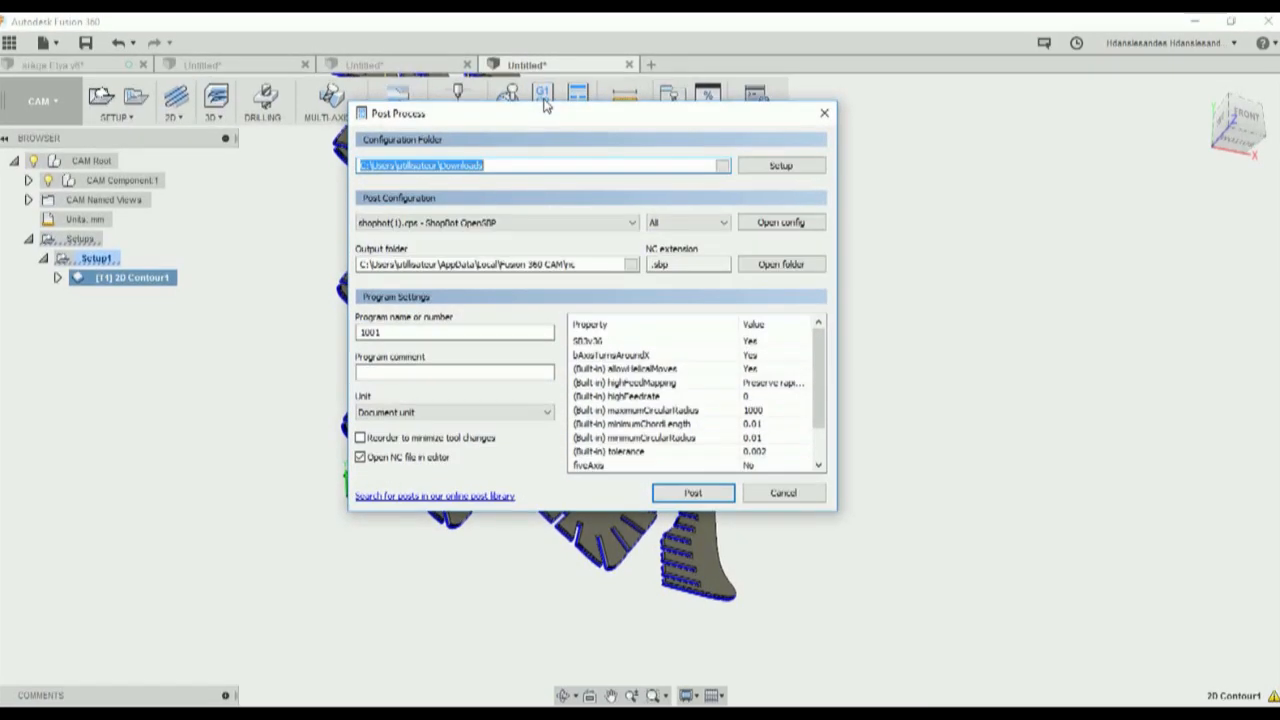
drag(545, 121, 555, 147)
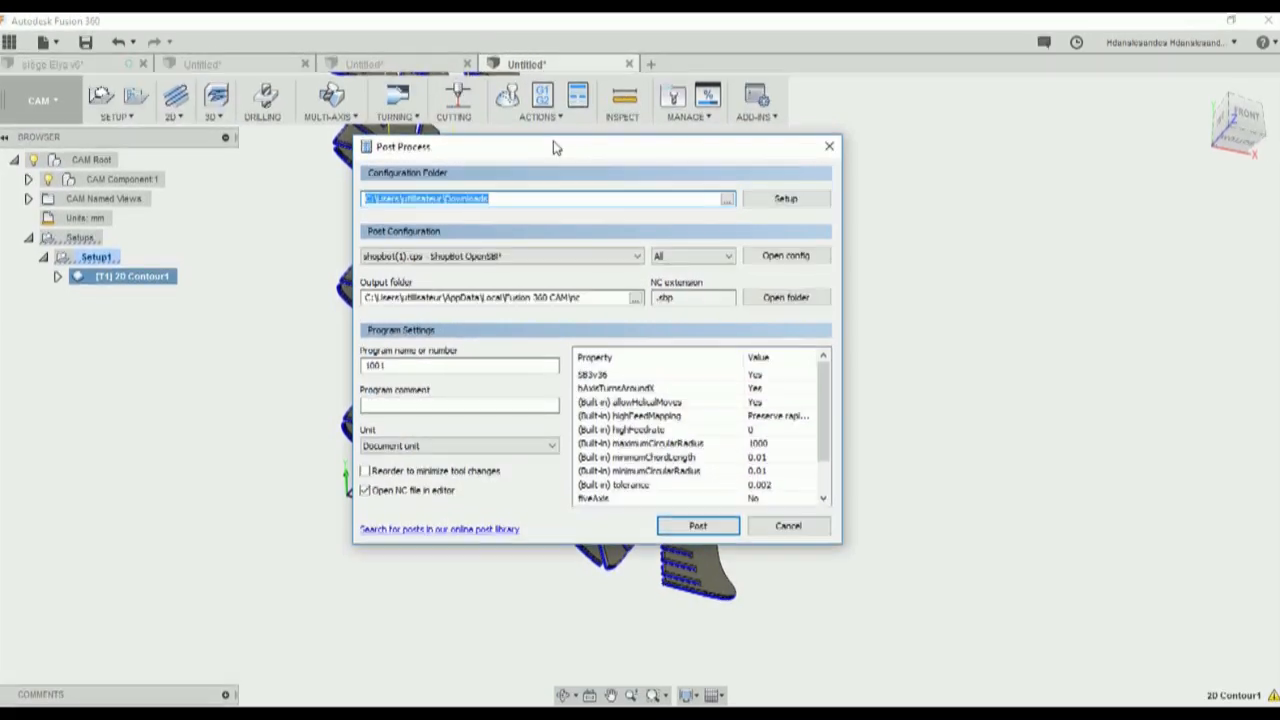
click(614, 257)
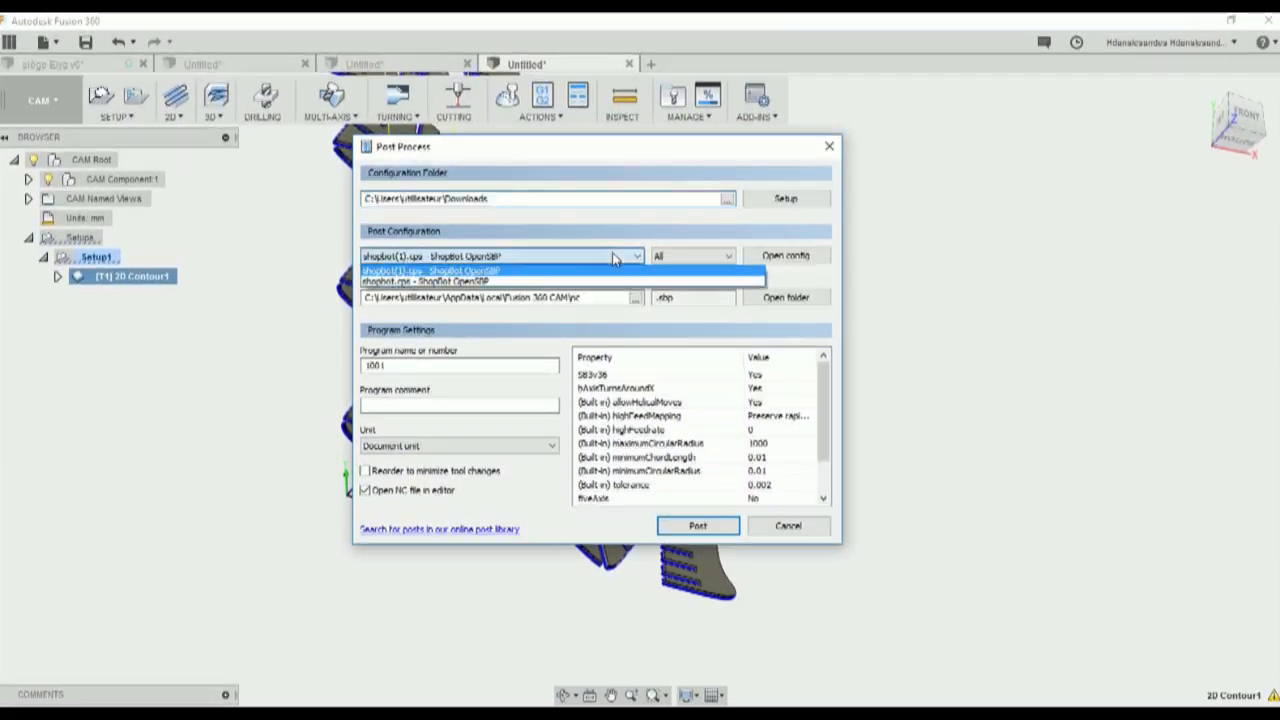
click(545, 270)
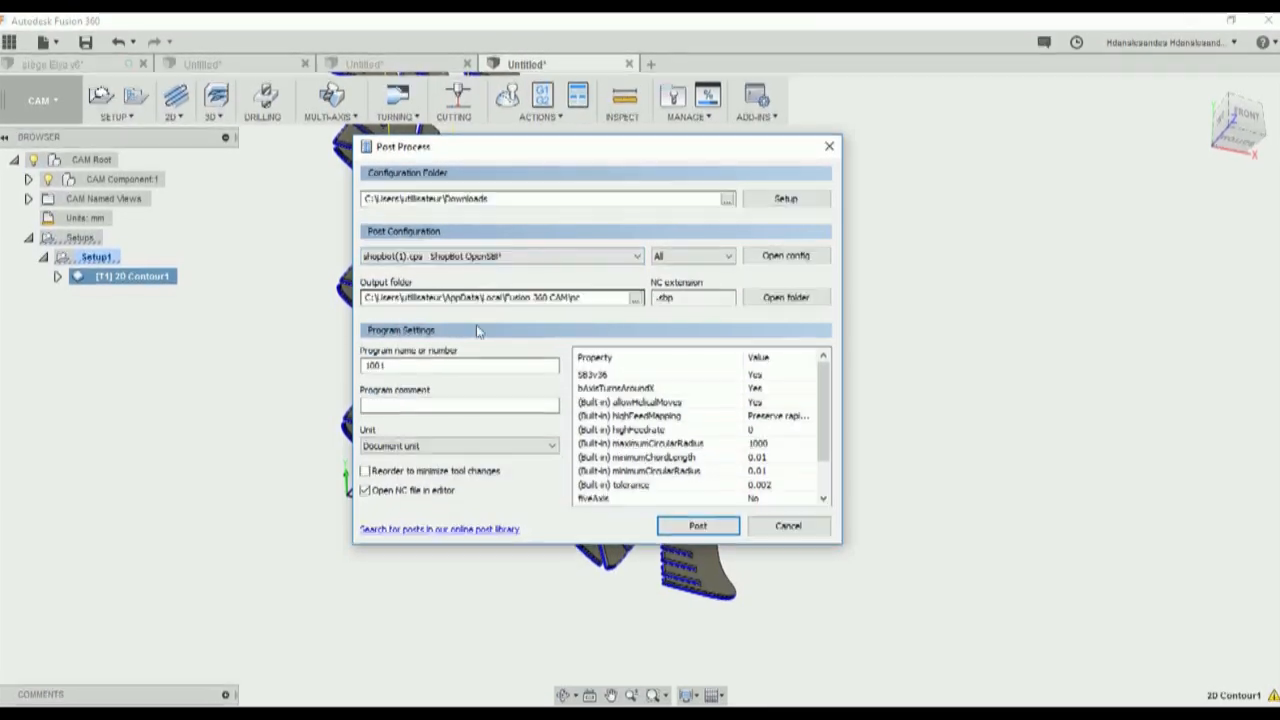
drag(451, 366, 310, 371)
text(chaise)
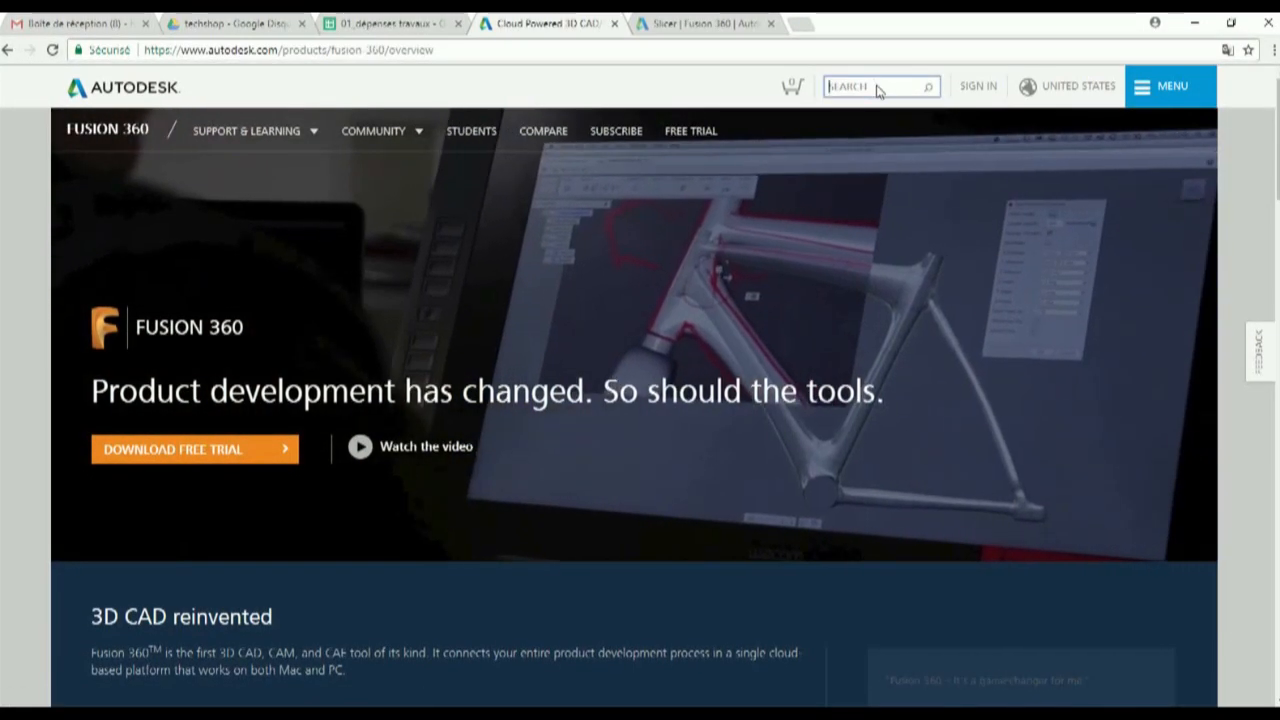
Step: Switch to the Autodesk website in the browser and search for "post processor shopbot"
click(876, 86)
text(post pro)
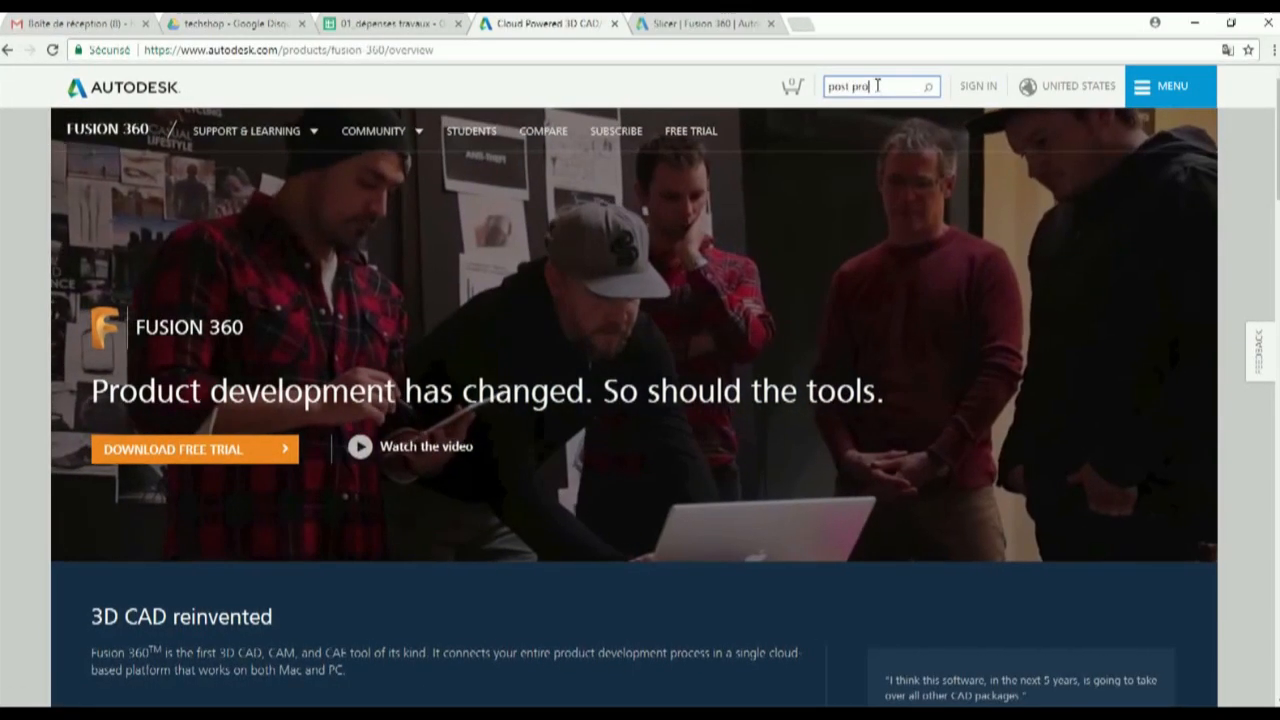
text(cessor )
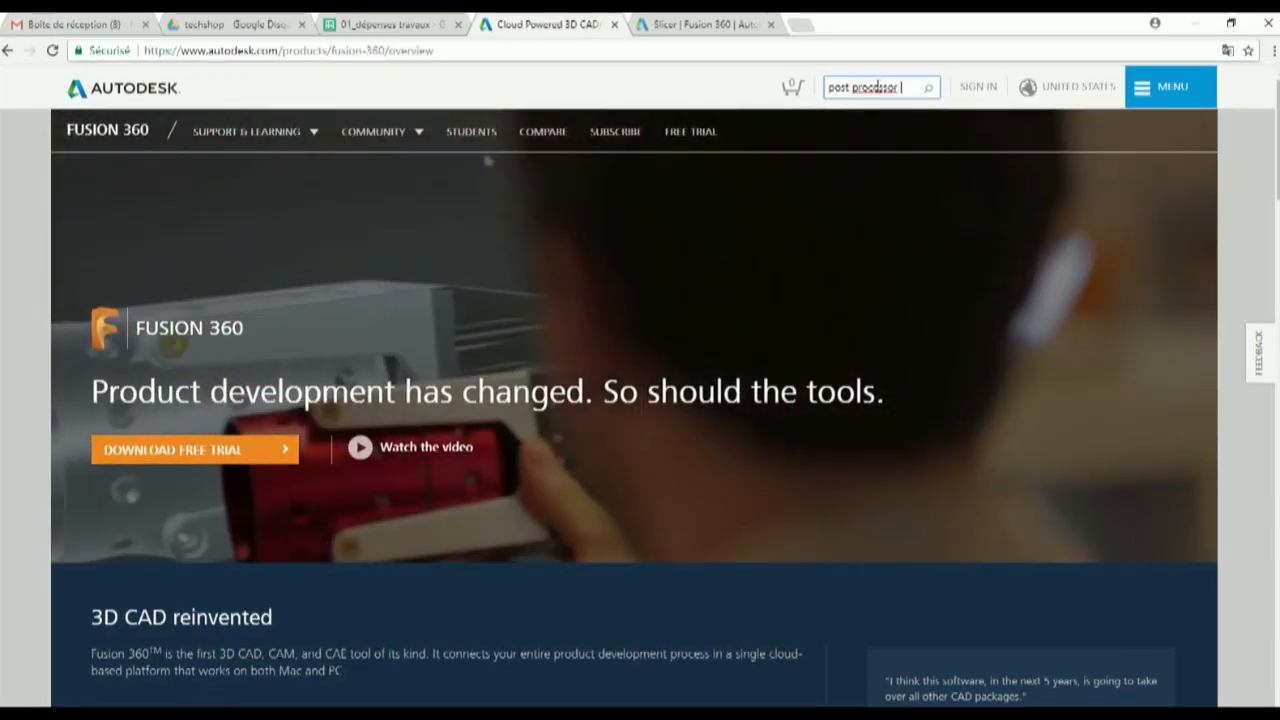
text(shopbot)
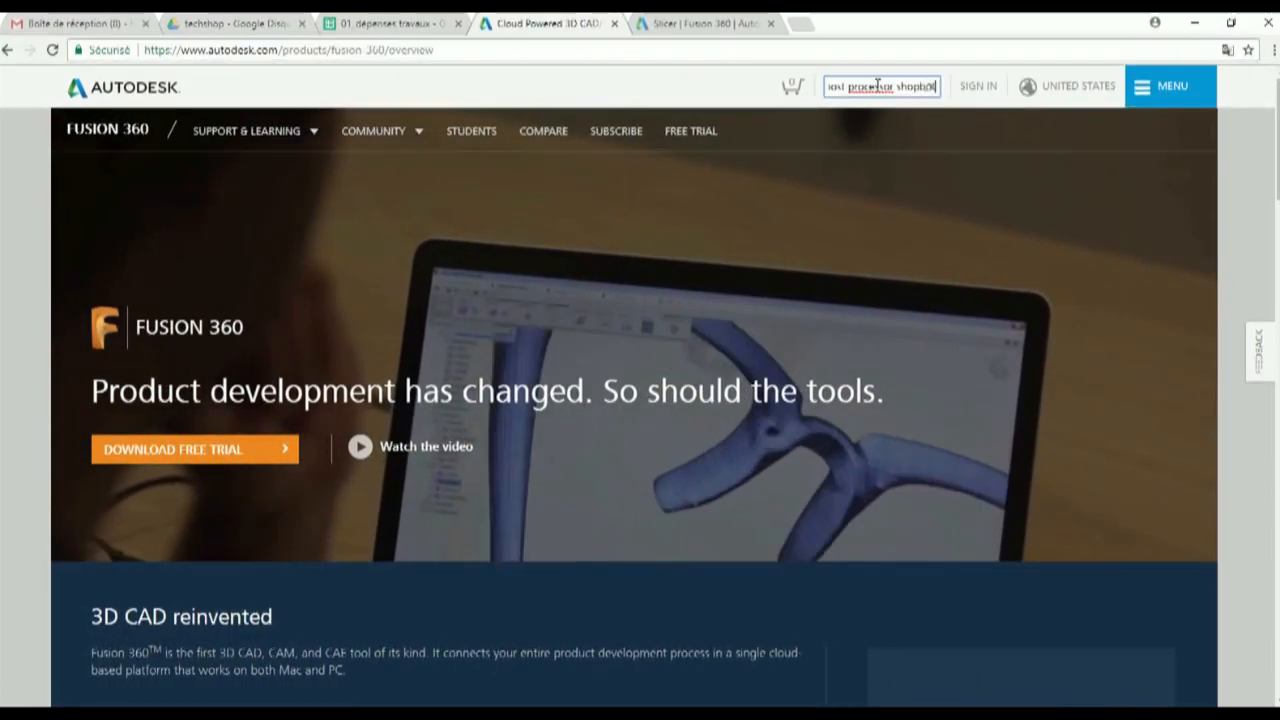
key(Return)
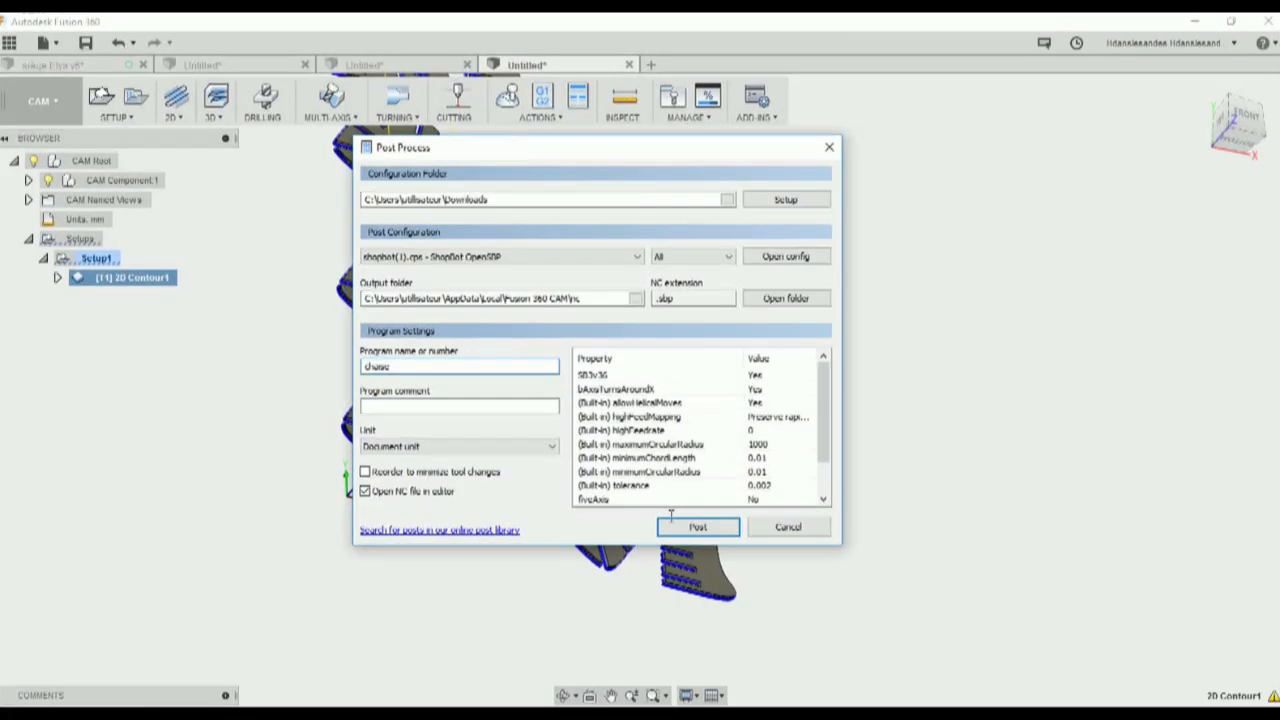
Step: Post-process the 2D Contour and save the ShopBot code on the desktop (Bureau) as chaise.sbp
click(697, 527)
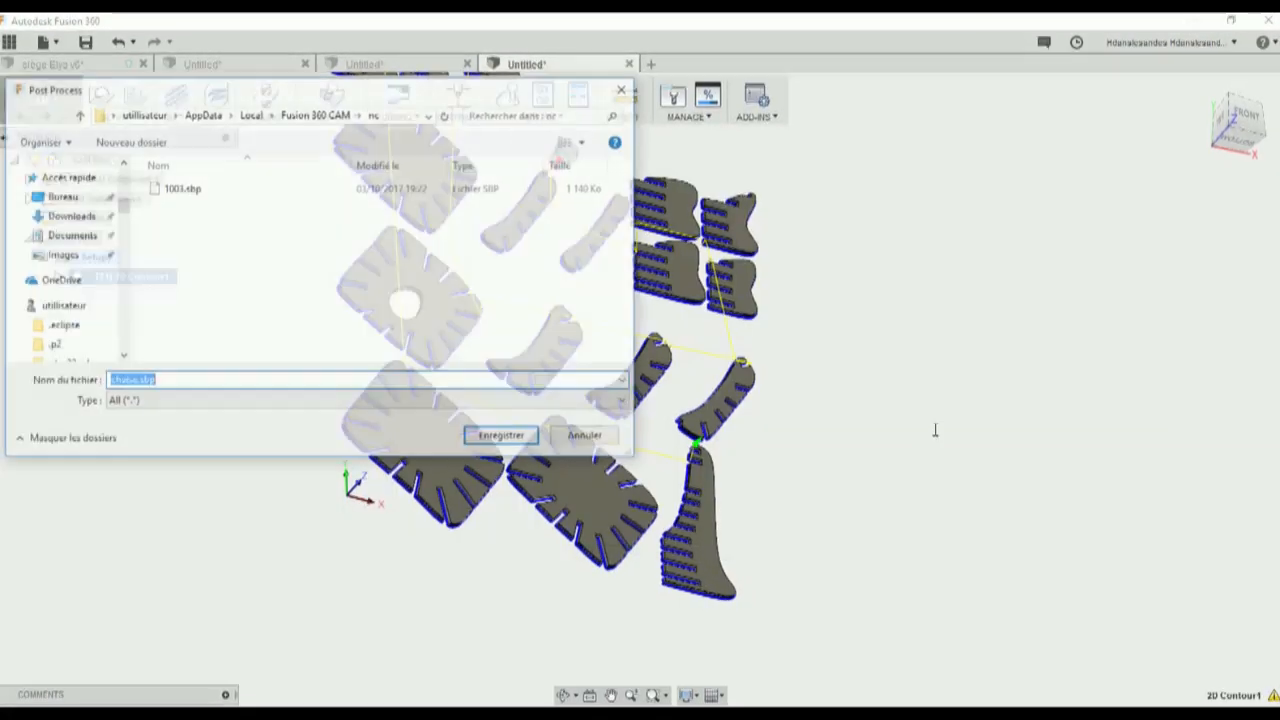
scroll(120, 188, up, 7)
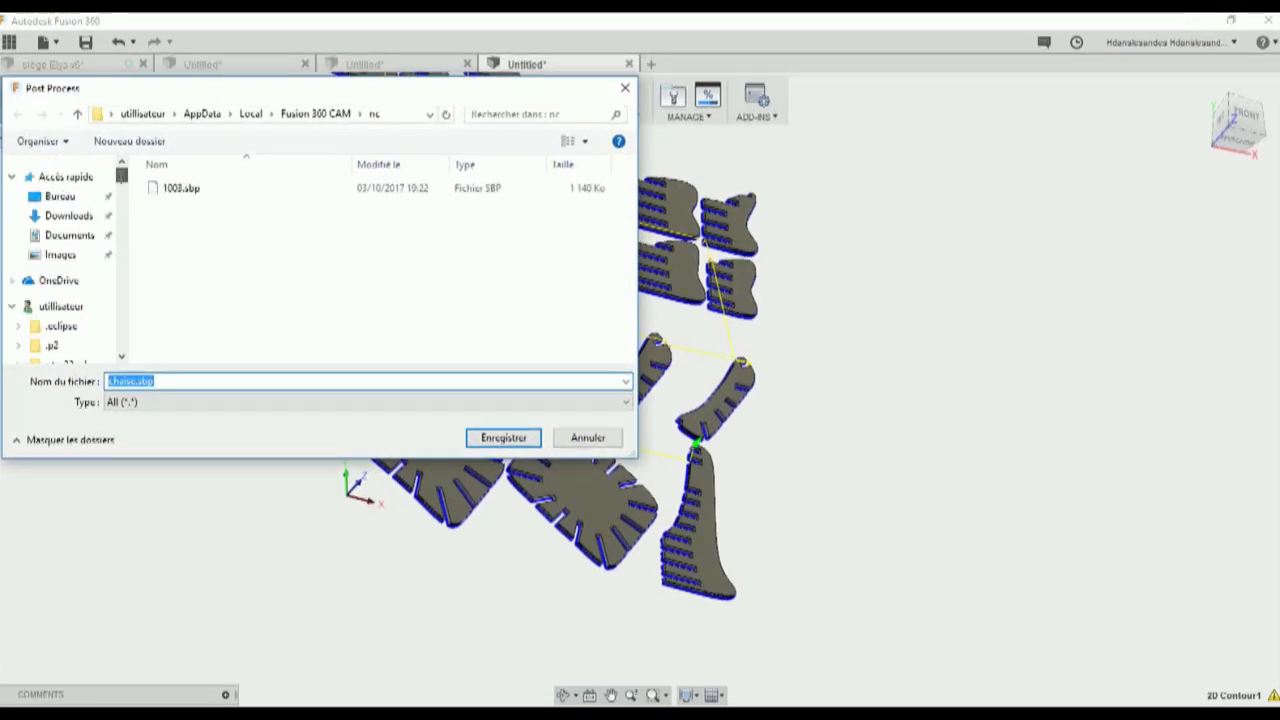
click(67, 197)
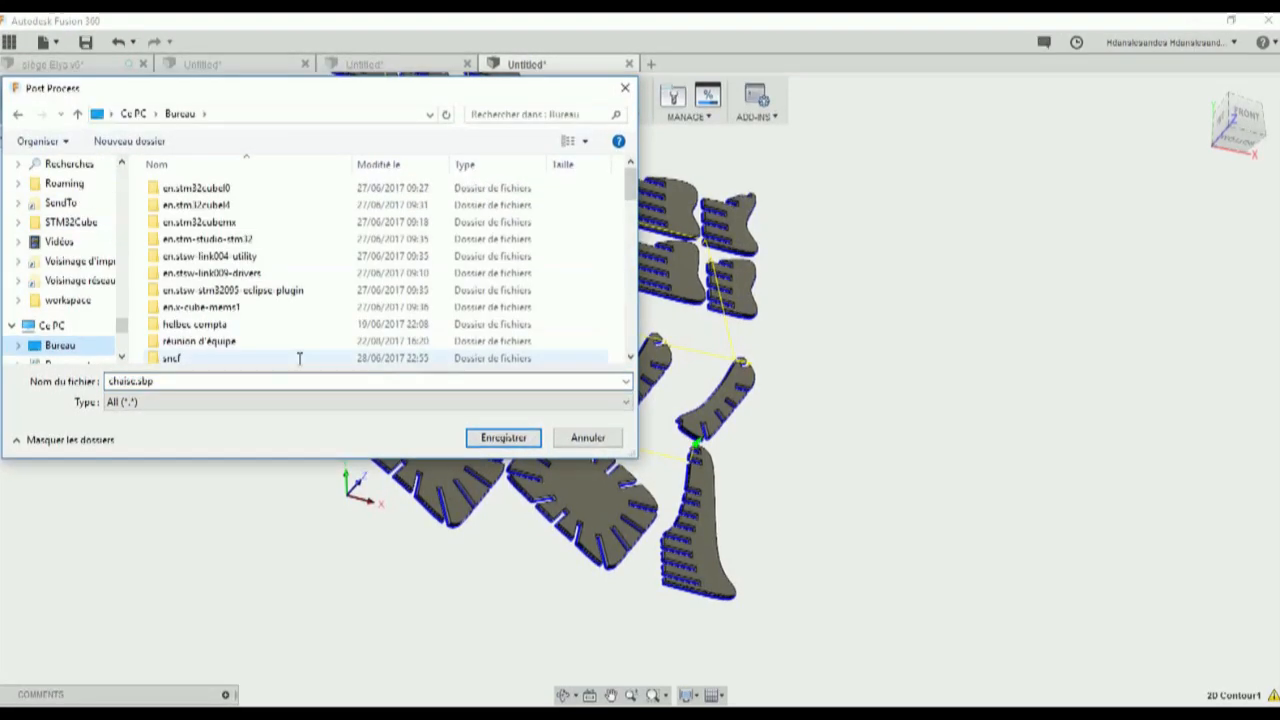
click(169, 384)
click(147, 382)
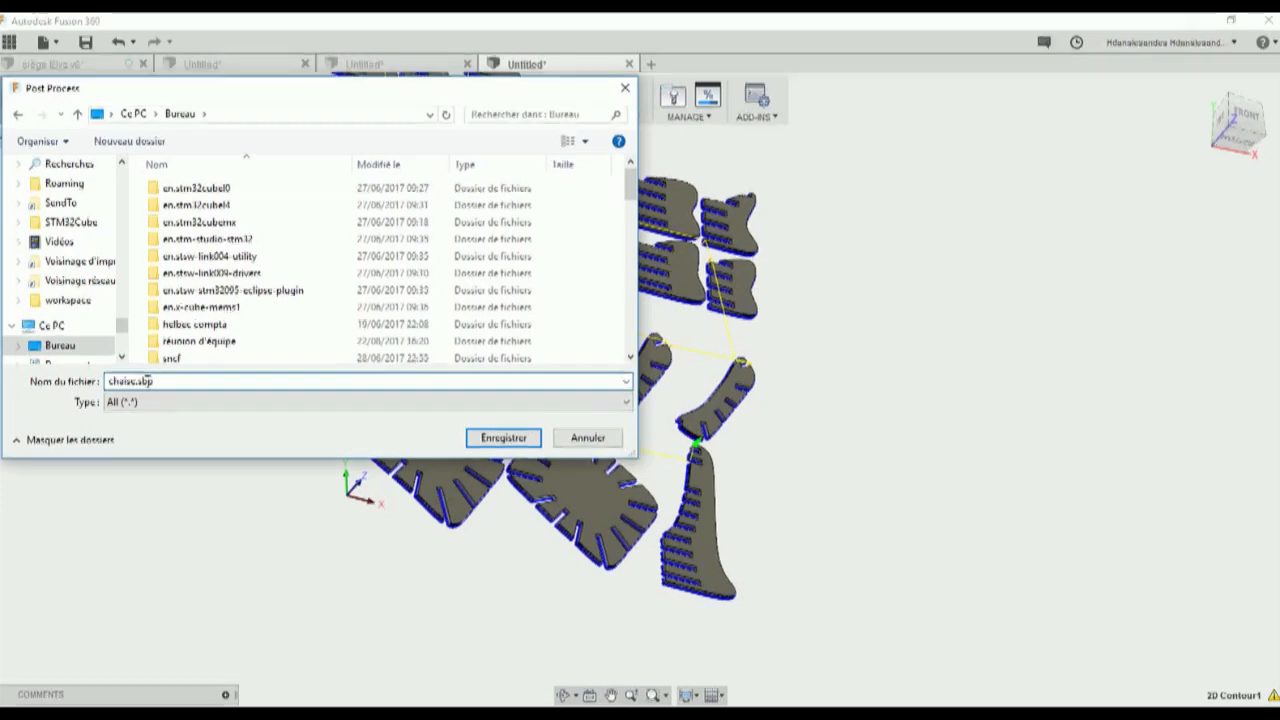
drag(136, 382, 234, 384)
click(234, 386)
click(502, 438)
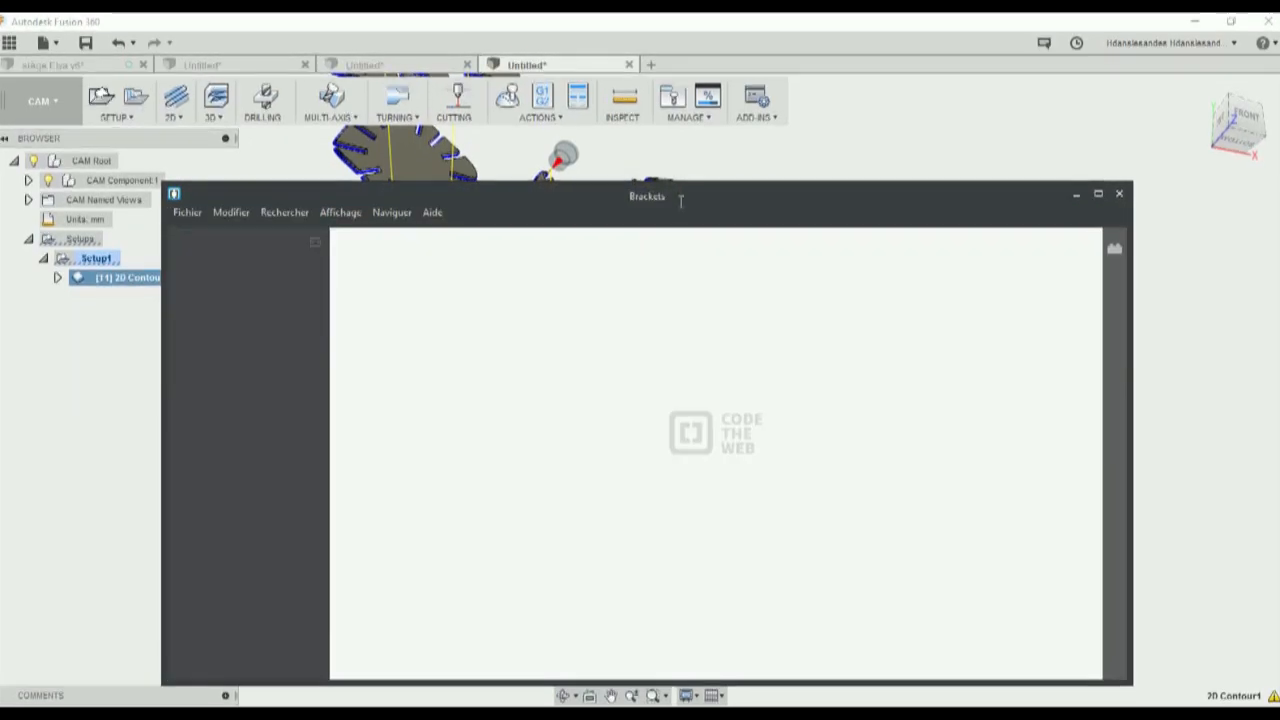
Step: Examine the generated chaise.sbp code in Brackets, from the header settings through the movement coordinates and cutting depths
scroll(565, 318, down, 20)
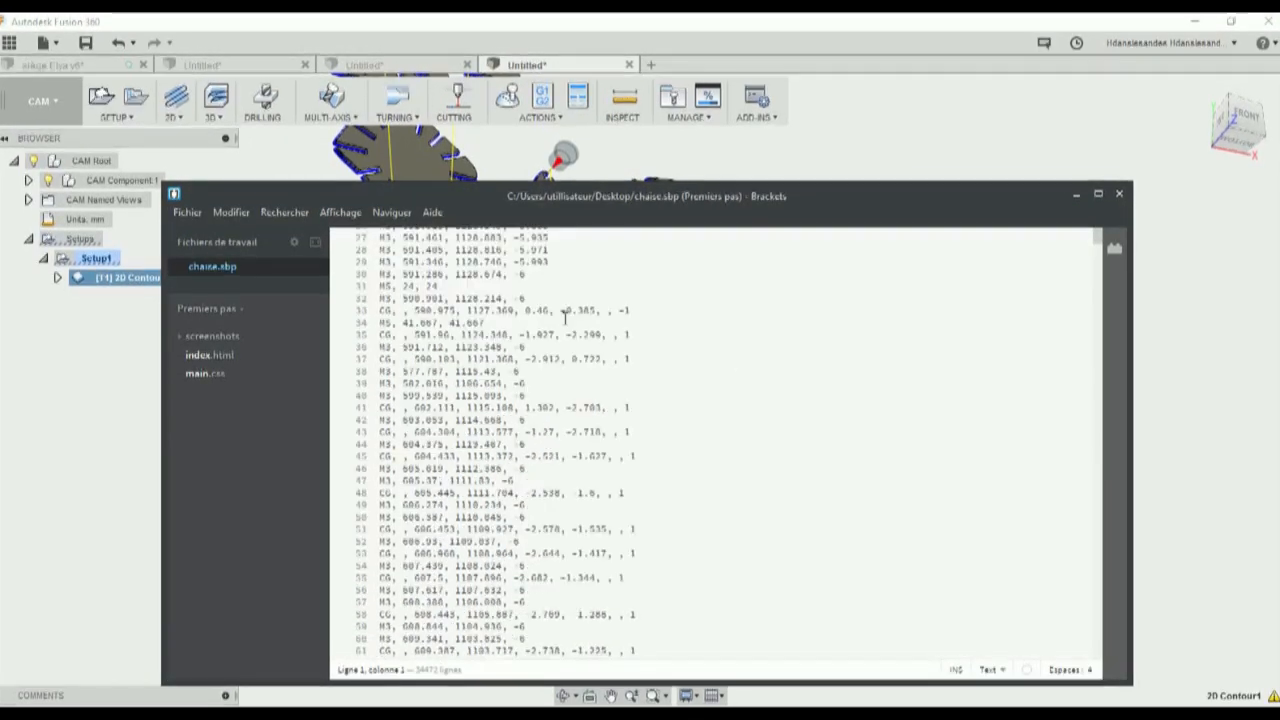
scroll(565, 318, down, 20)
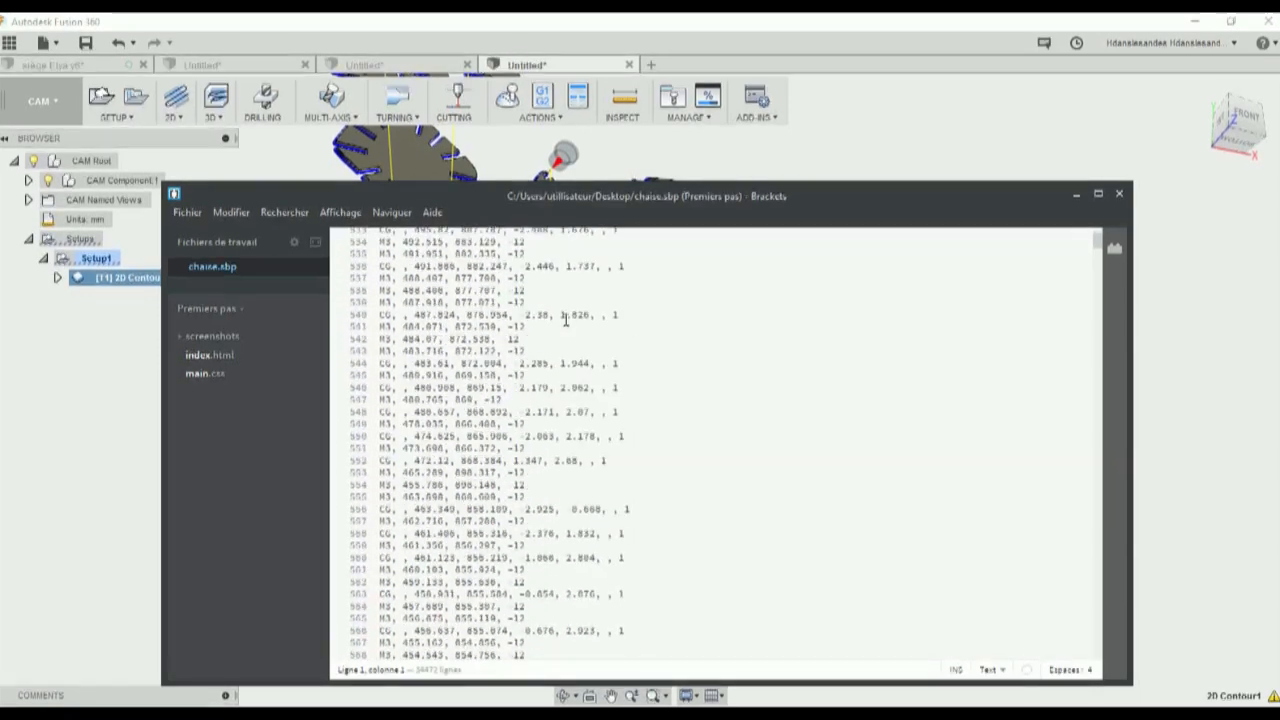
scroll(565, 318, down, 20)
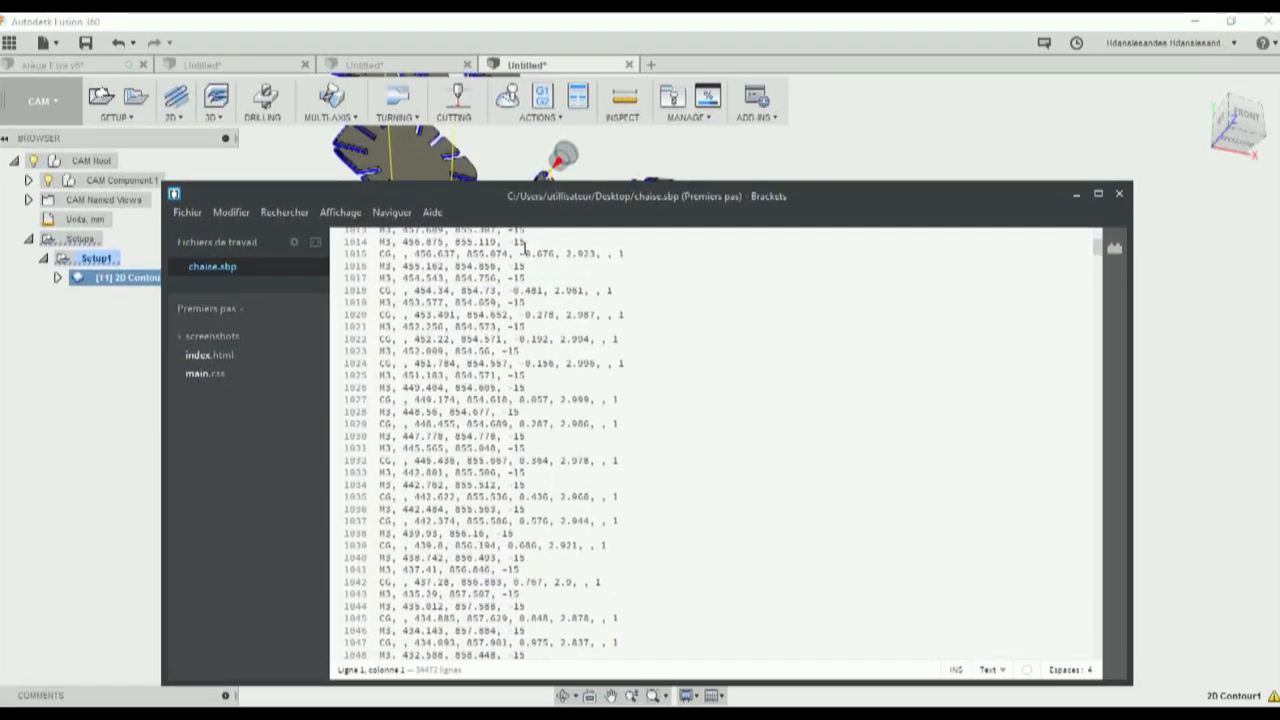
scroll(577, 302, up, 20)
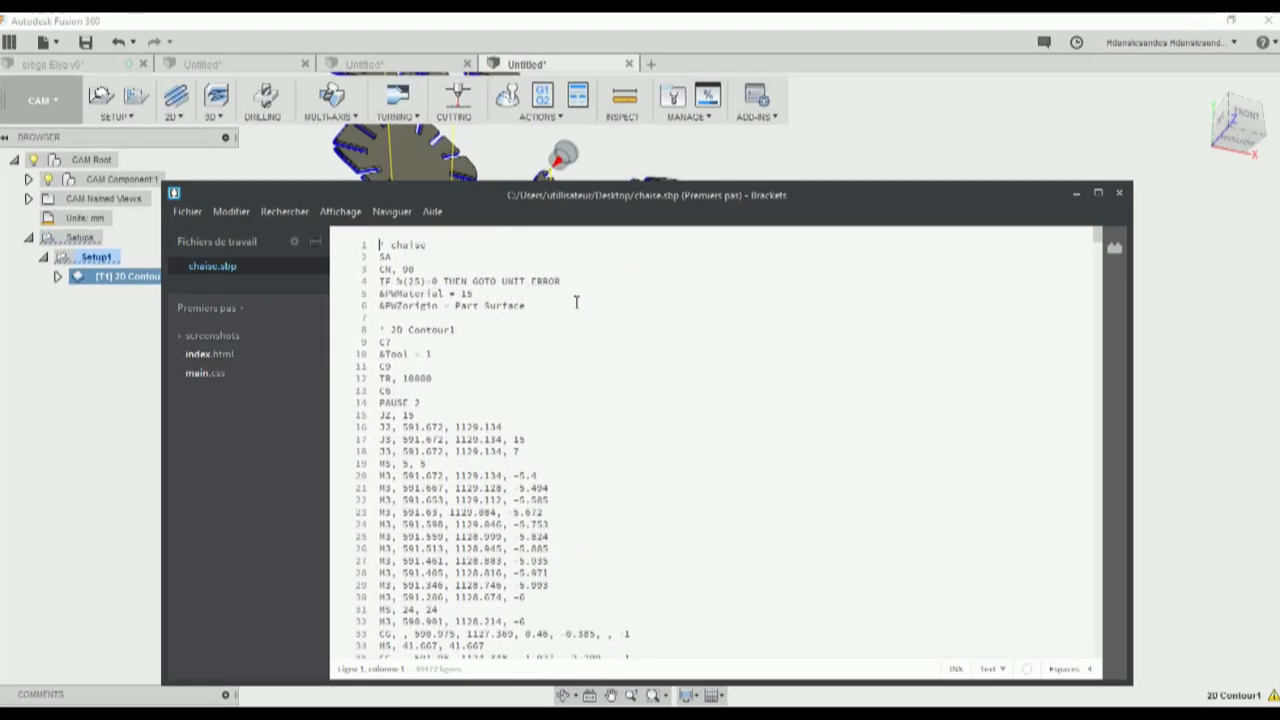
scroll(576, 300, down, 20)
scroll(576, 300, down, 20)
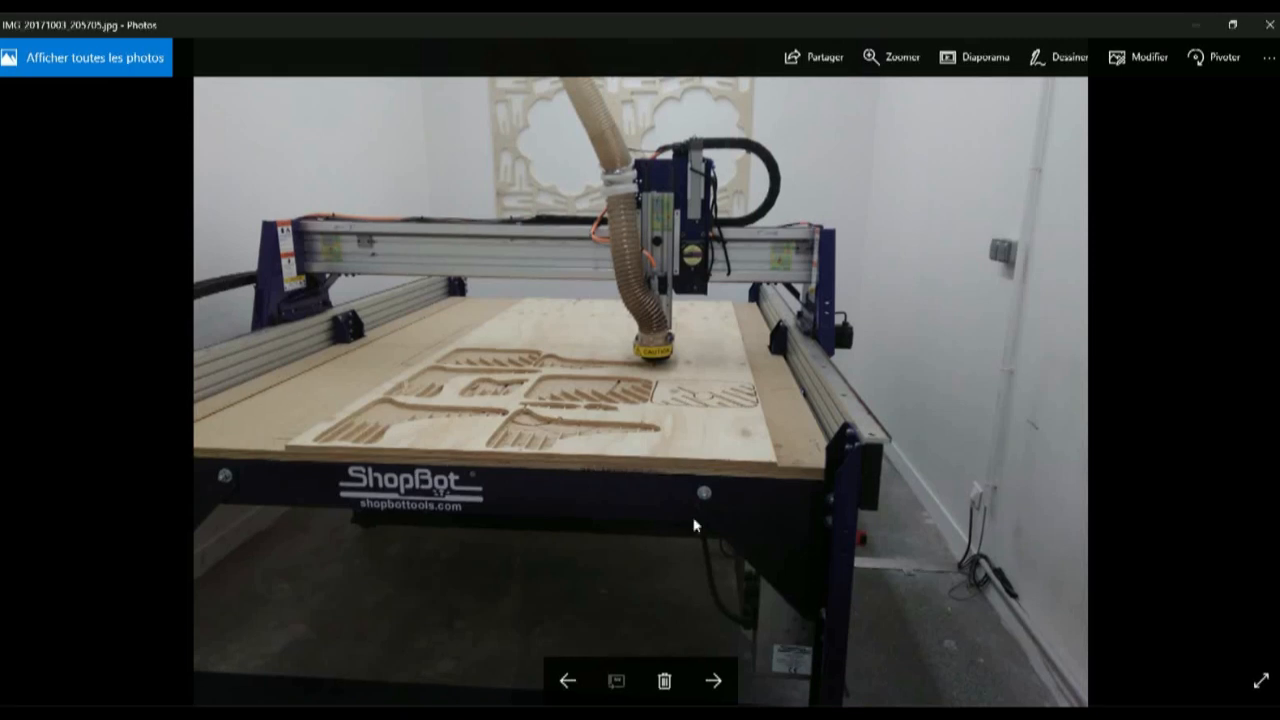
Step: Browse the workshop photos in the Photos app, examining the ShopBot-milled sheet and the parts freed with mallet and chisel
click(714, 684)
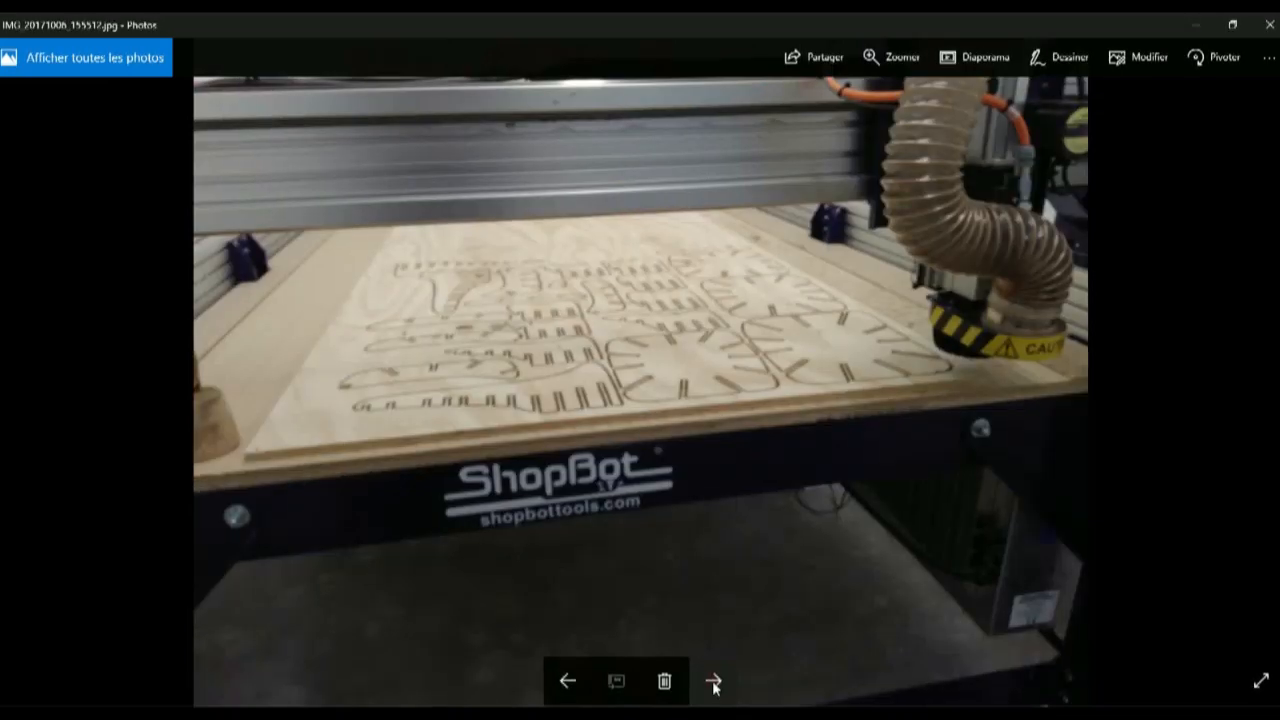
click(714, 684)
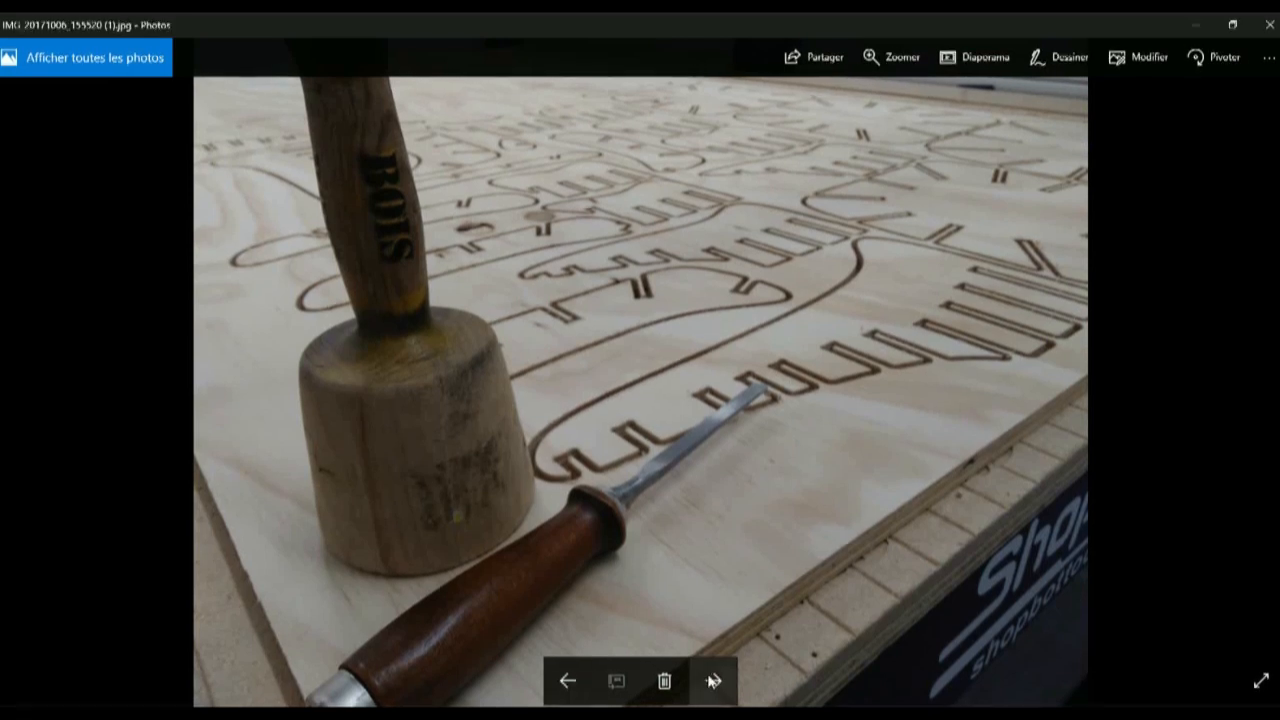
click(714, 683)
click(714, 684)
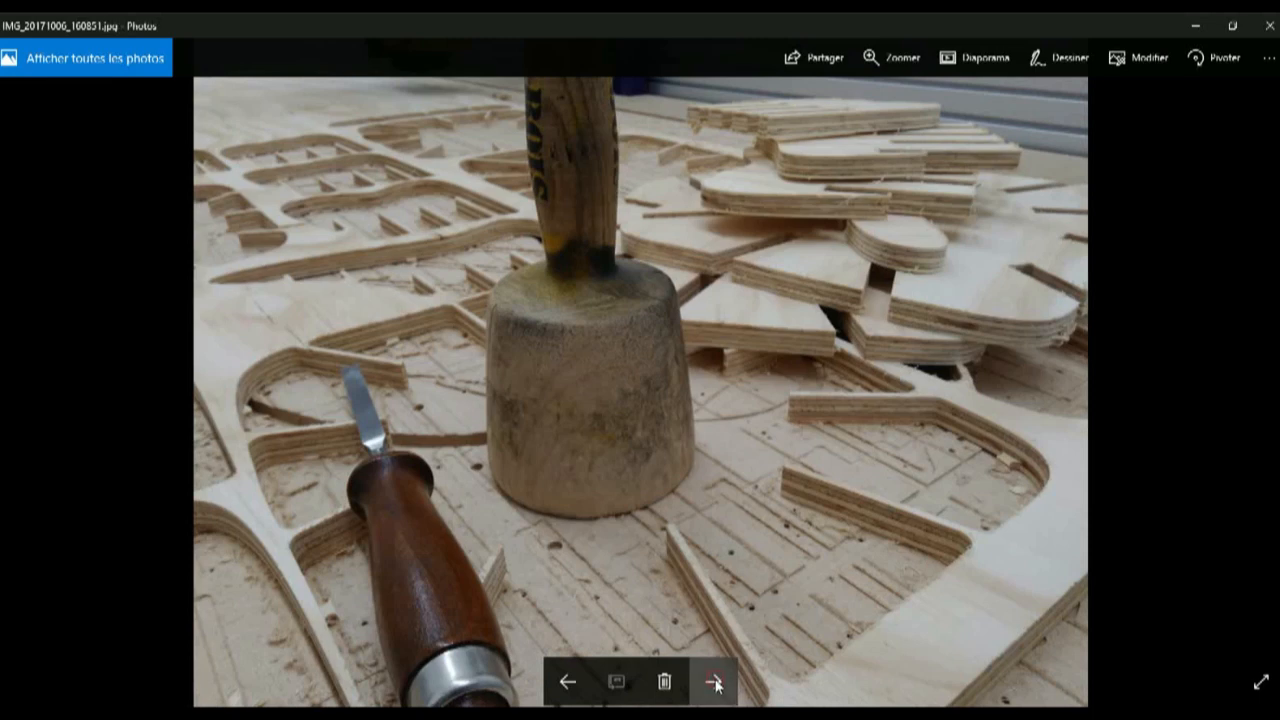
click(714, 684)
click(714, 684)
click(570, 681)
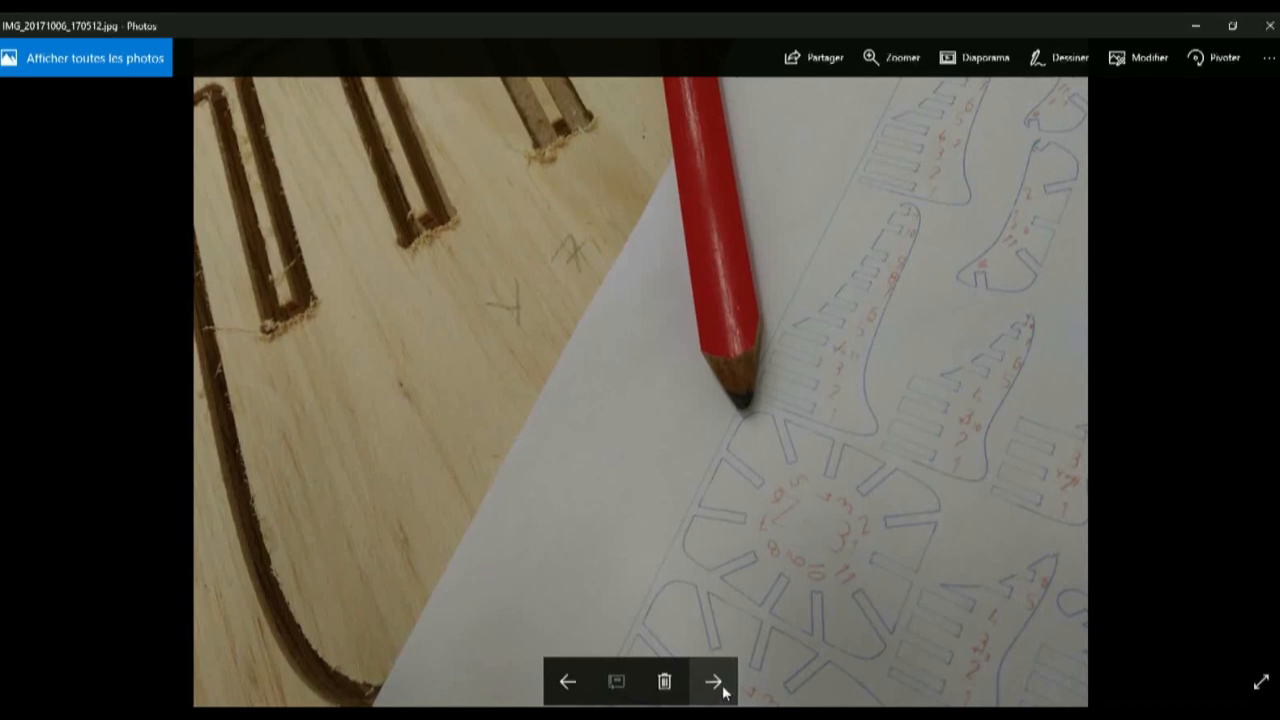
click(567, 683)
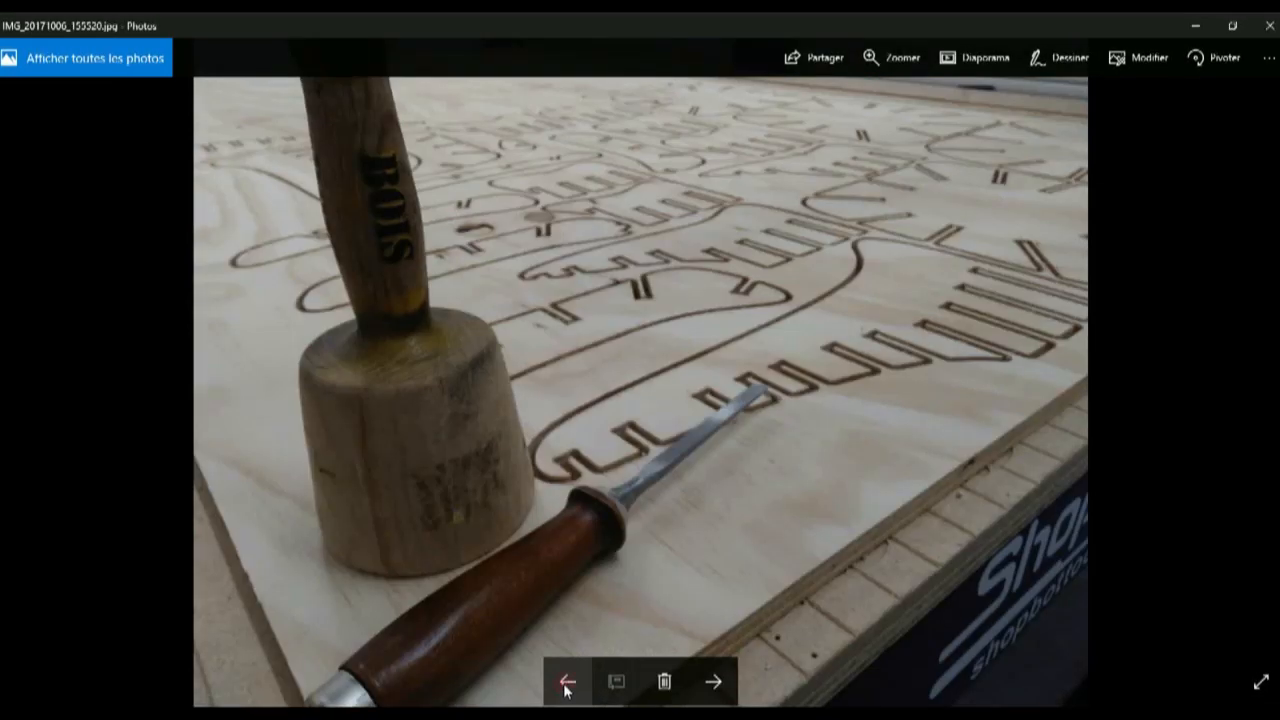
Step: View the photos of the parts being freed, sanded, numbered from the paper plan and assembled into the seat
click(713, 682)
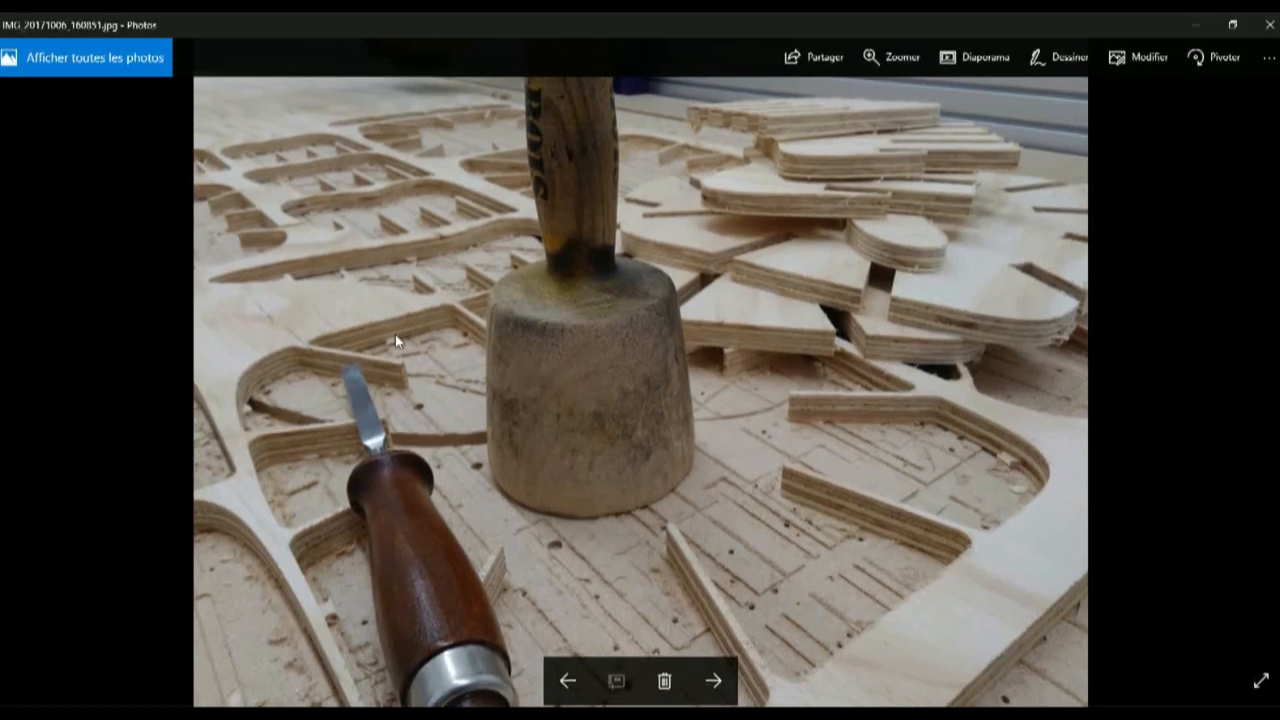
click(714, 681)
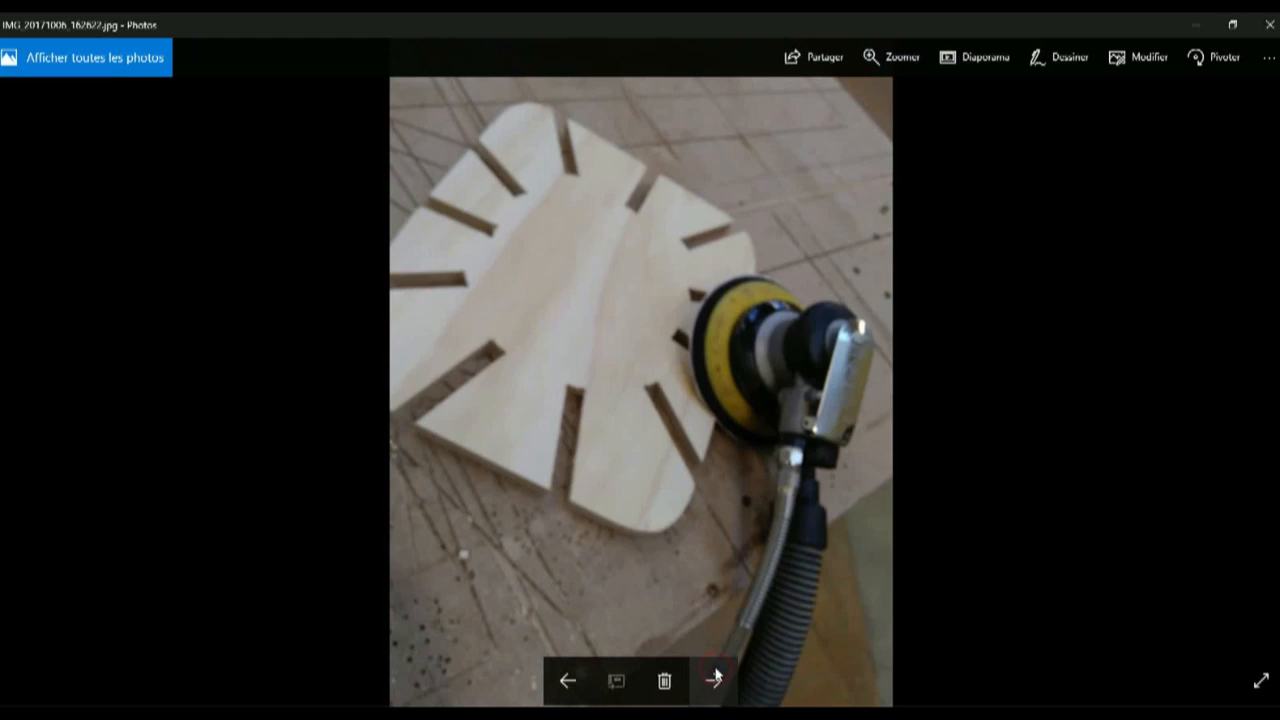
click(714, 682)
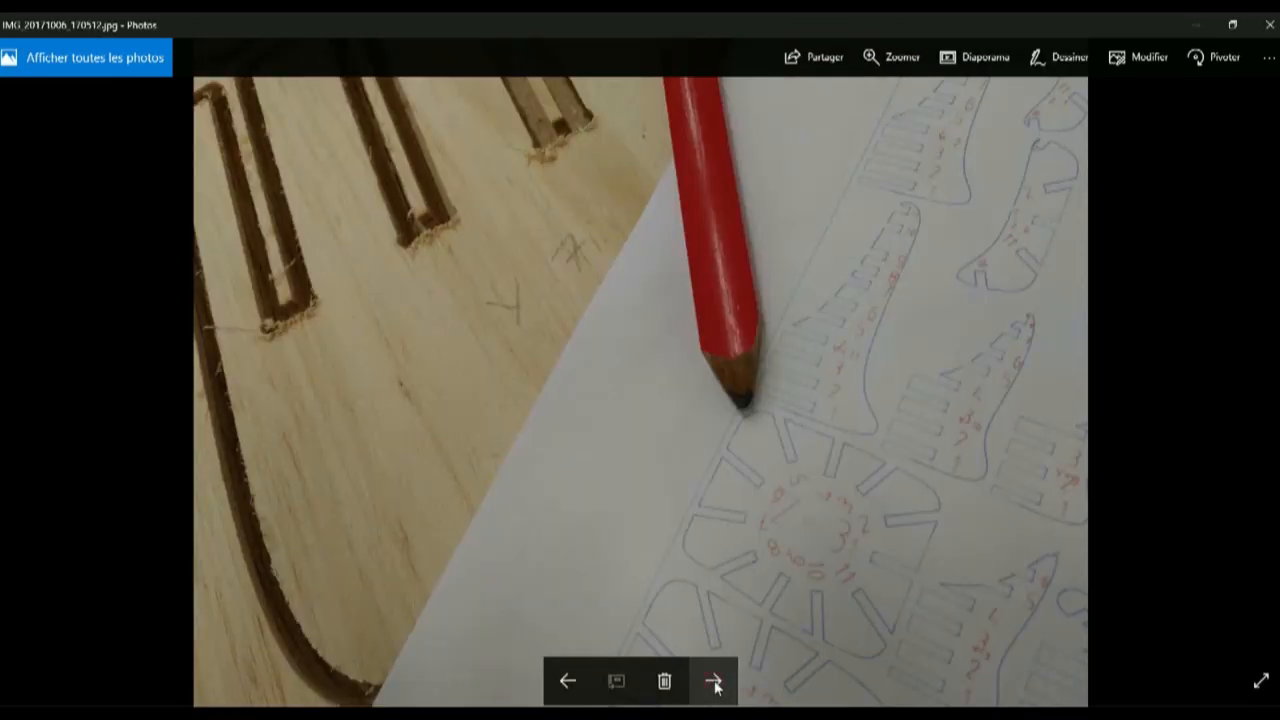
click(714, 682)
click(714, 682)
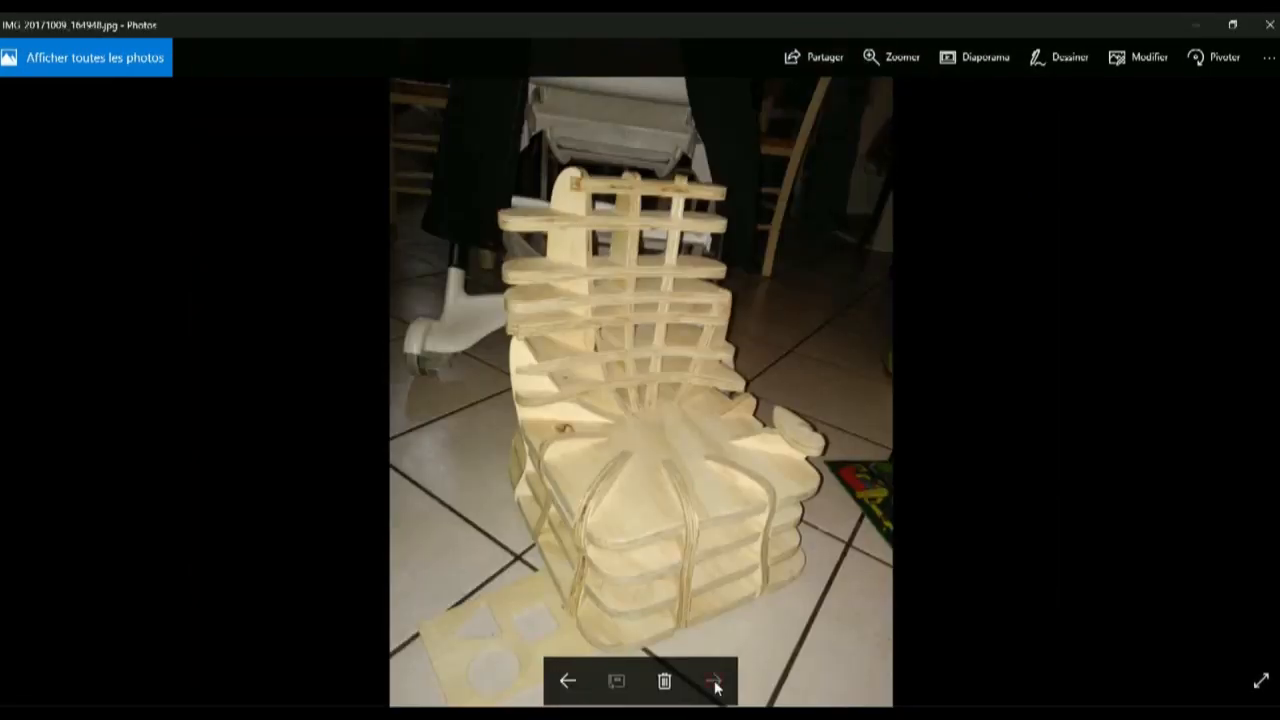
click(566, 681)
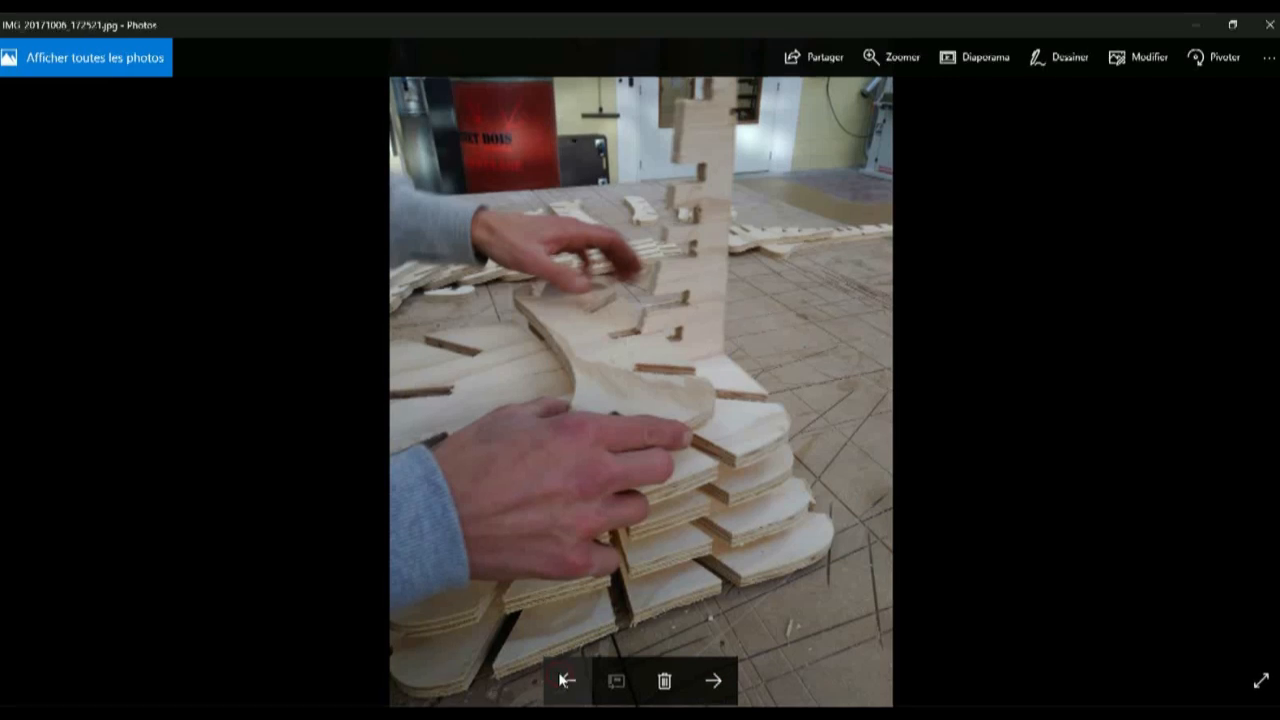